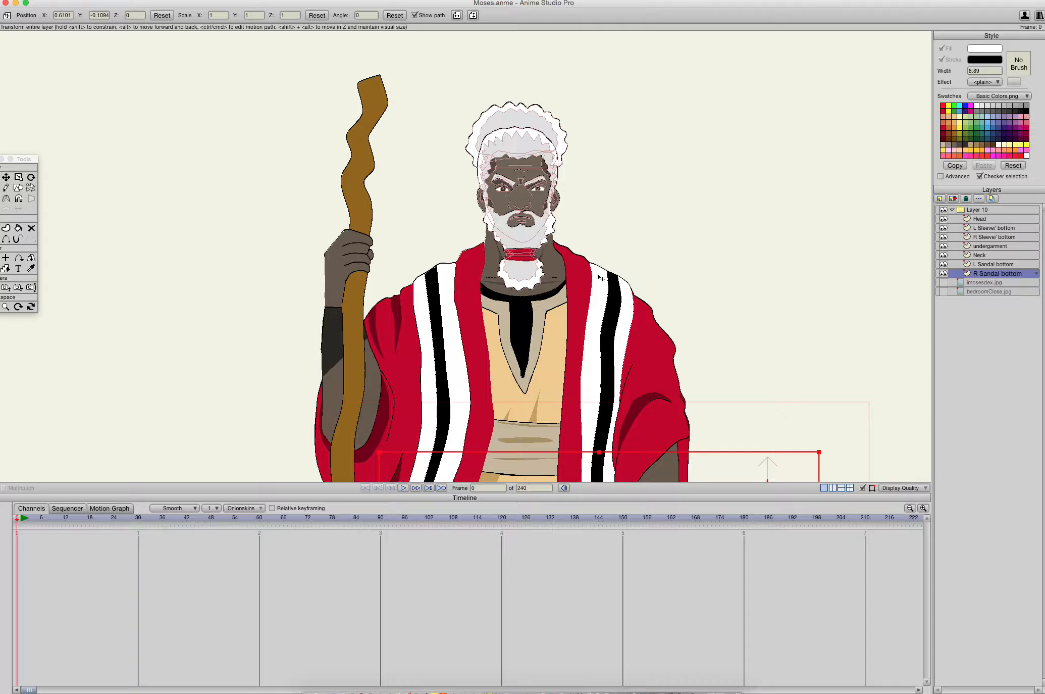
- Reposition the floating Tools palette so that all of its tools are visible
left_click_drag(21, 159, 49, 66)
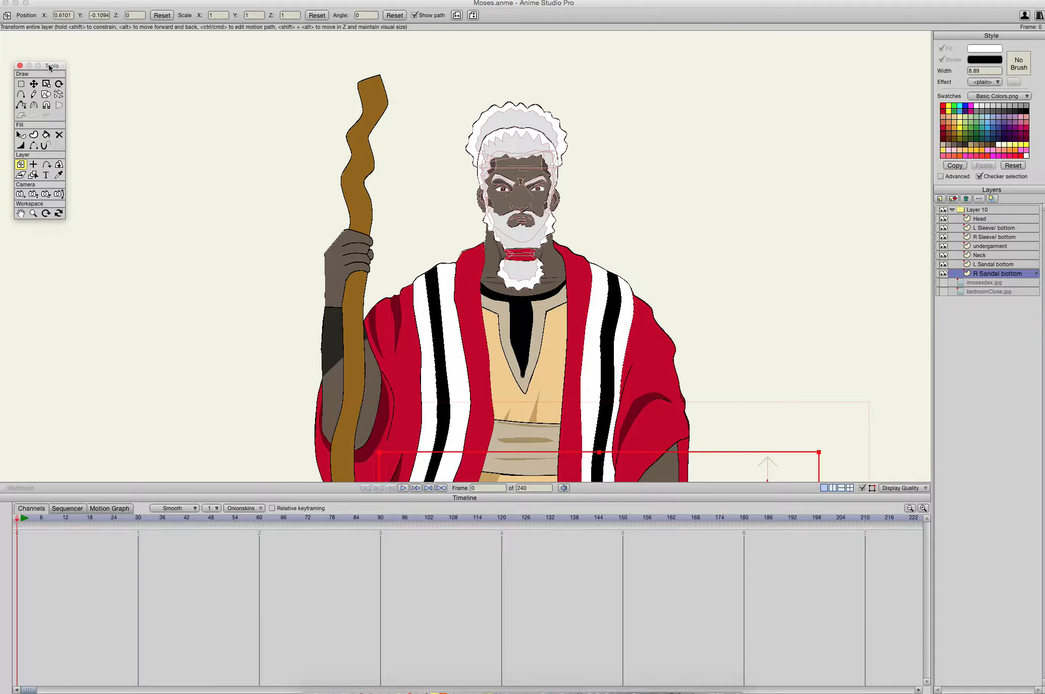
left_click(637, 226)
- Examine the standing figure from the robe up to the face and beard
scroll(530, 256, "up", 3)
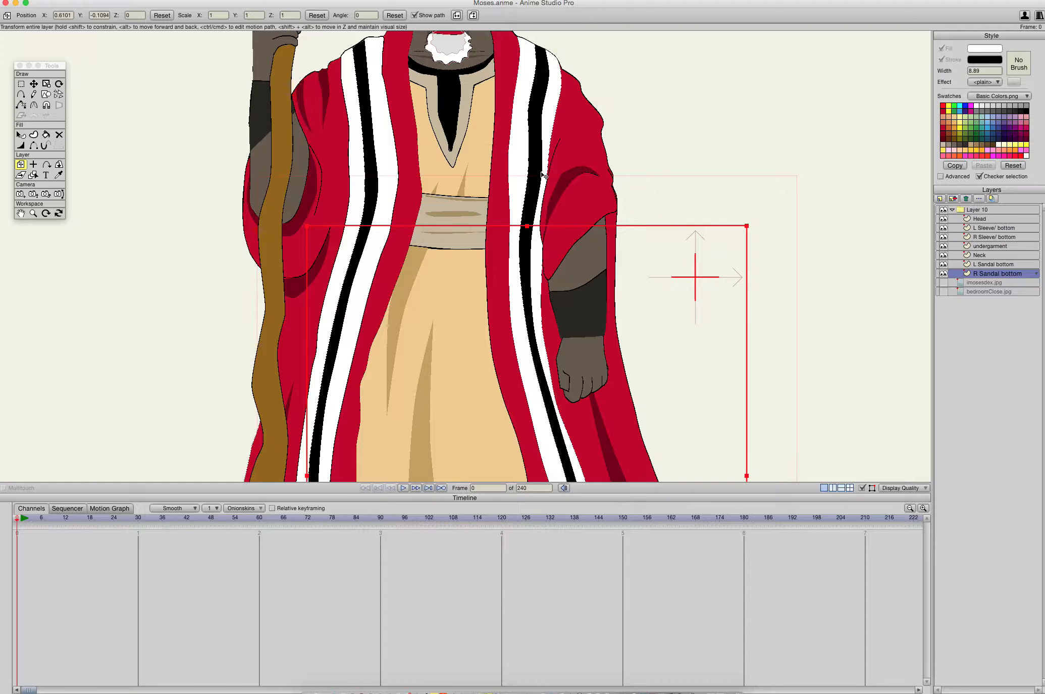
scroll(542, 174, "down", 4)
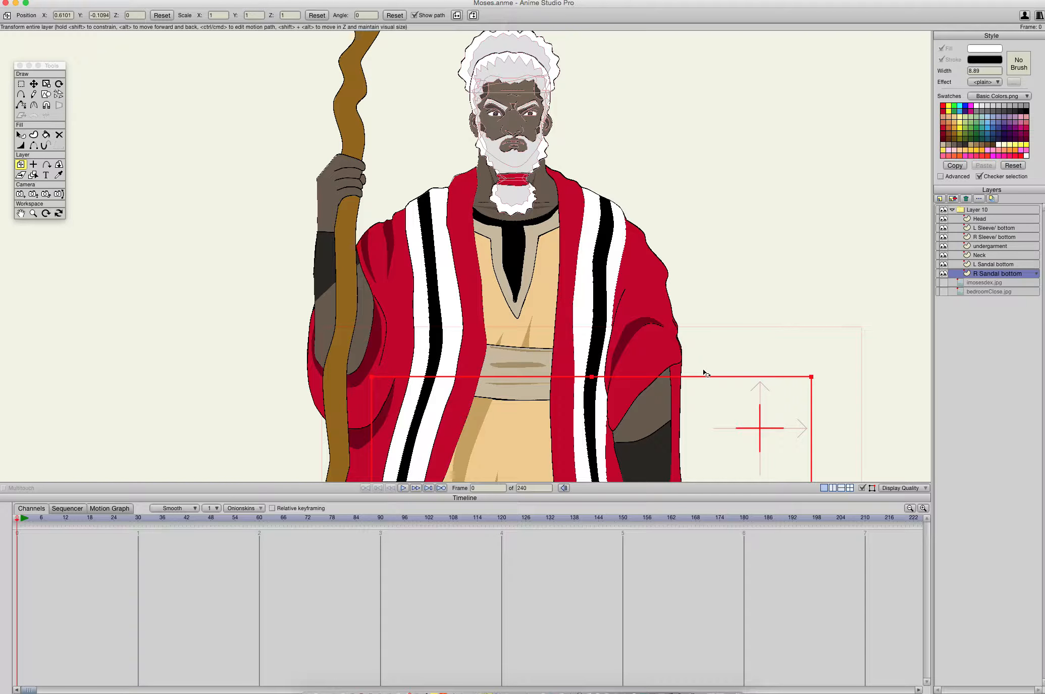
scroll(706, 374, "up", 5)
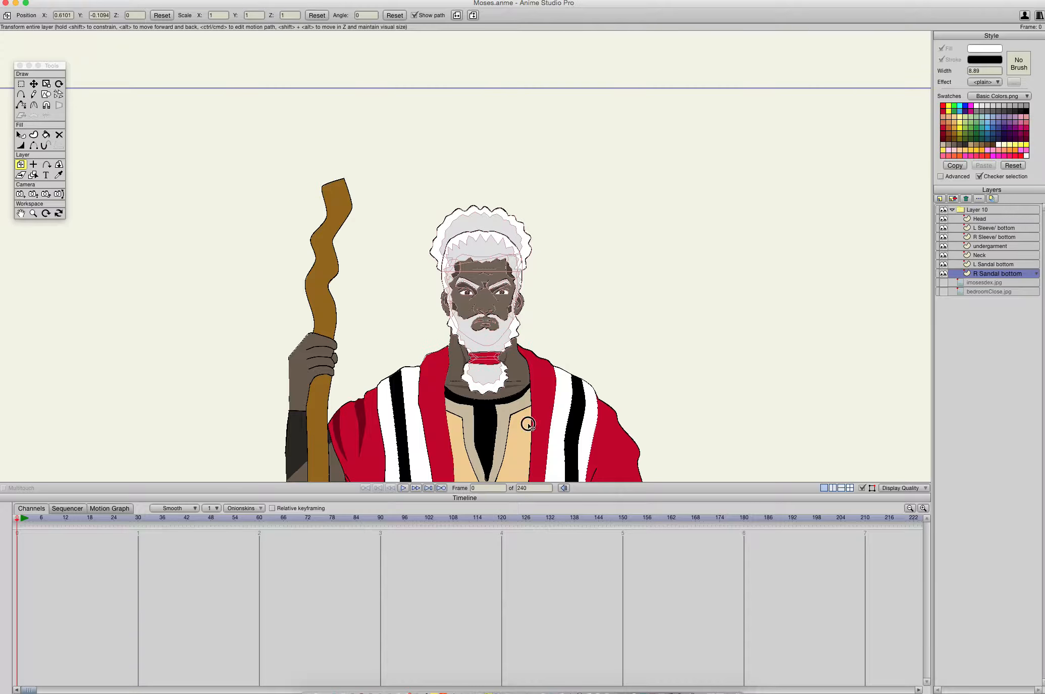
scroll(528, 424, "down", 6)
scroll(475, 400, "down", 3)
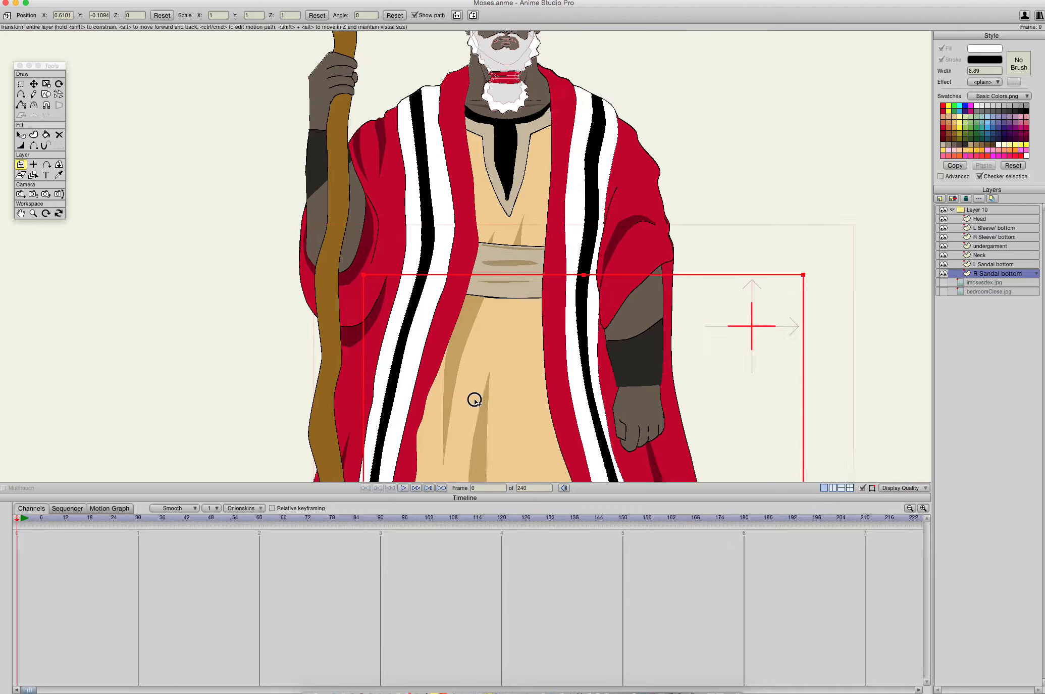
scroll(475, 400, "up", 5)
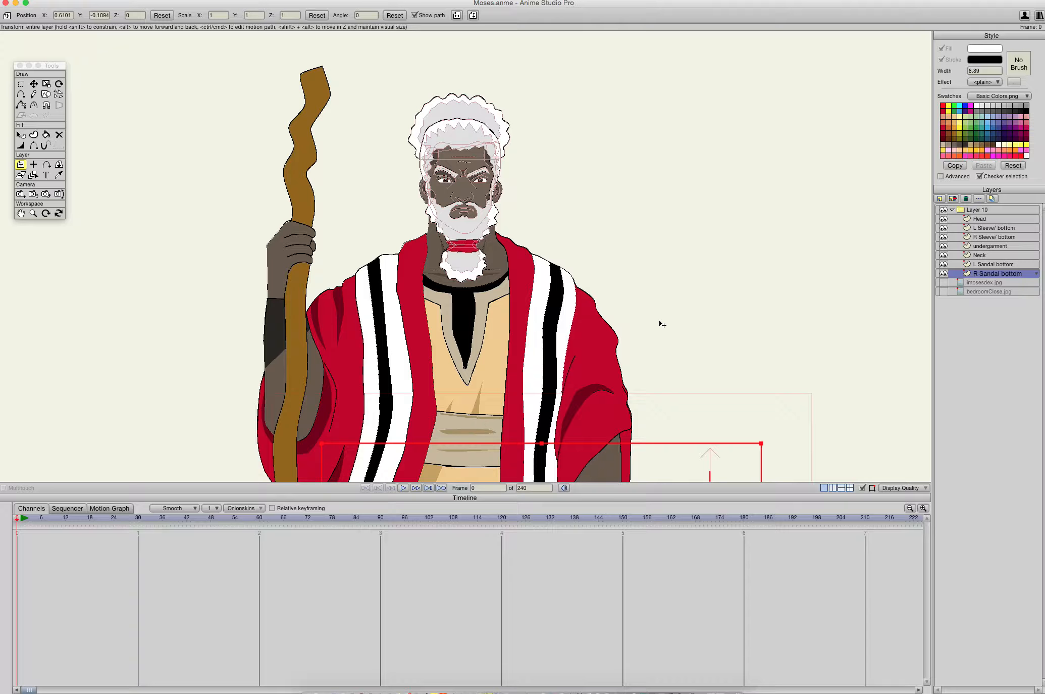
left_click_drag(240, 464, 337, 352)
left_click_drag(568, 153, 499, 272)
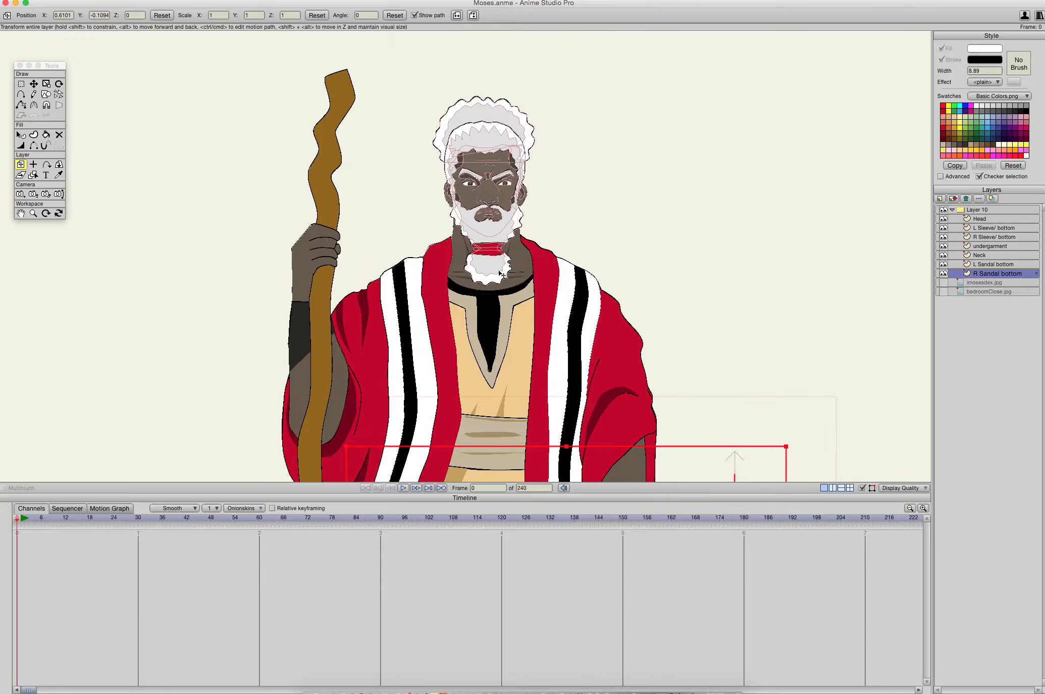
scroll(494, 253, "up", 5)
left_click_drag(827, 285, 714, 391)
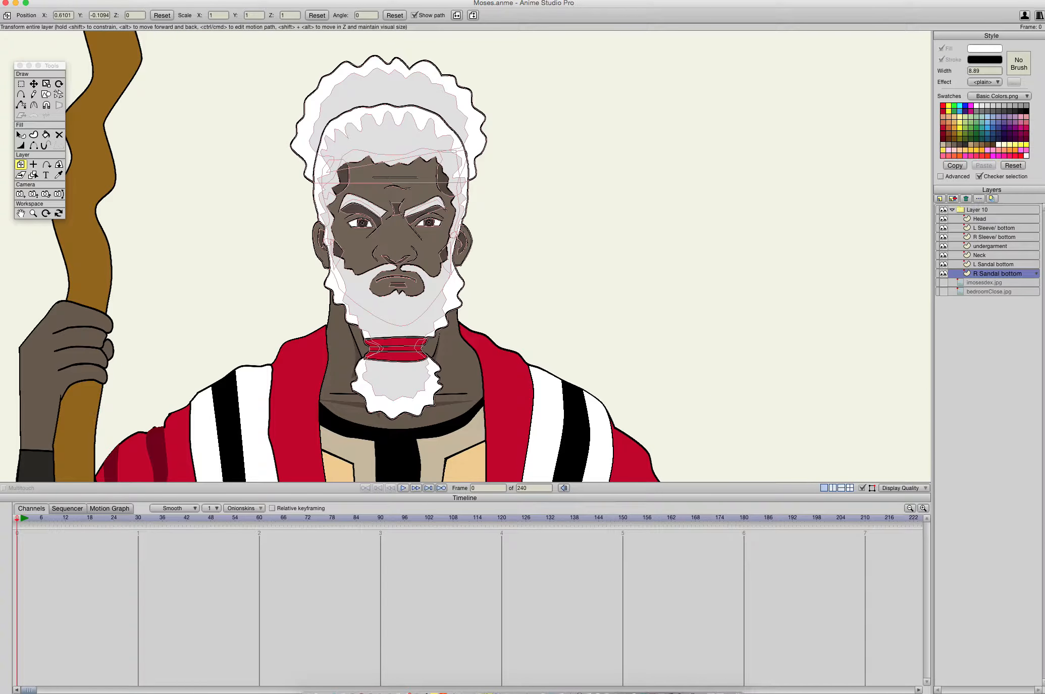
- Go through the figure's part layers from Head to R Sandal bottom to see which artwork each one holds
left_click(979, 219)
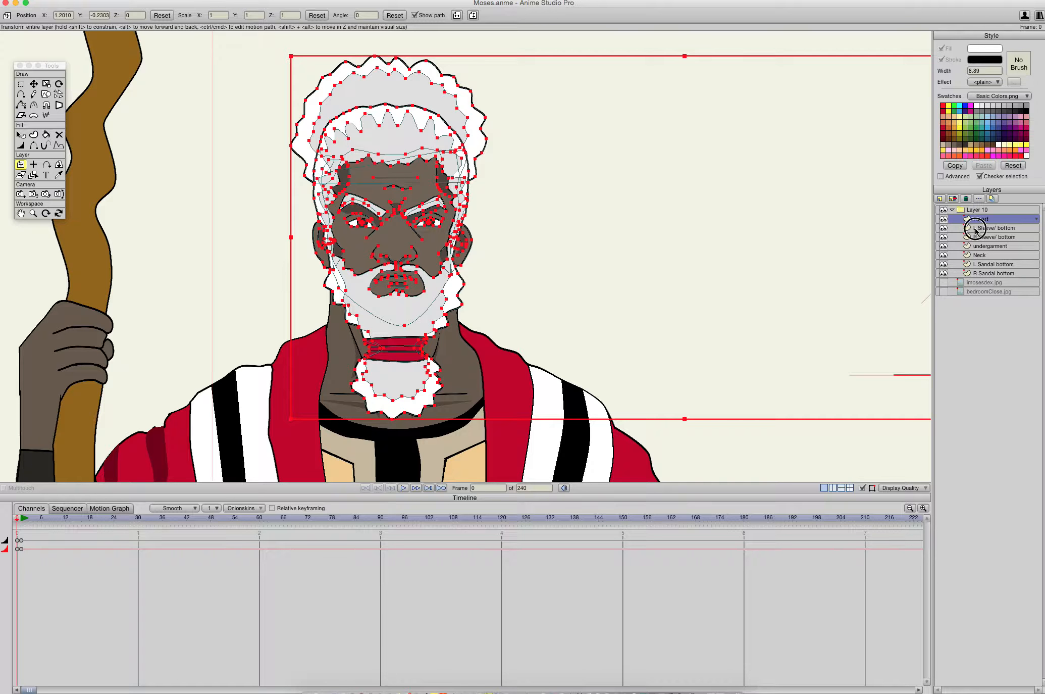
left_click(973, 228)
left_click(975, 246)
left_click(974, 255)
left_click(974, 271)
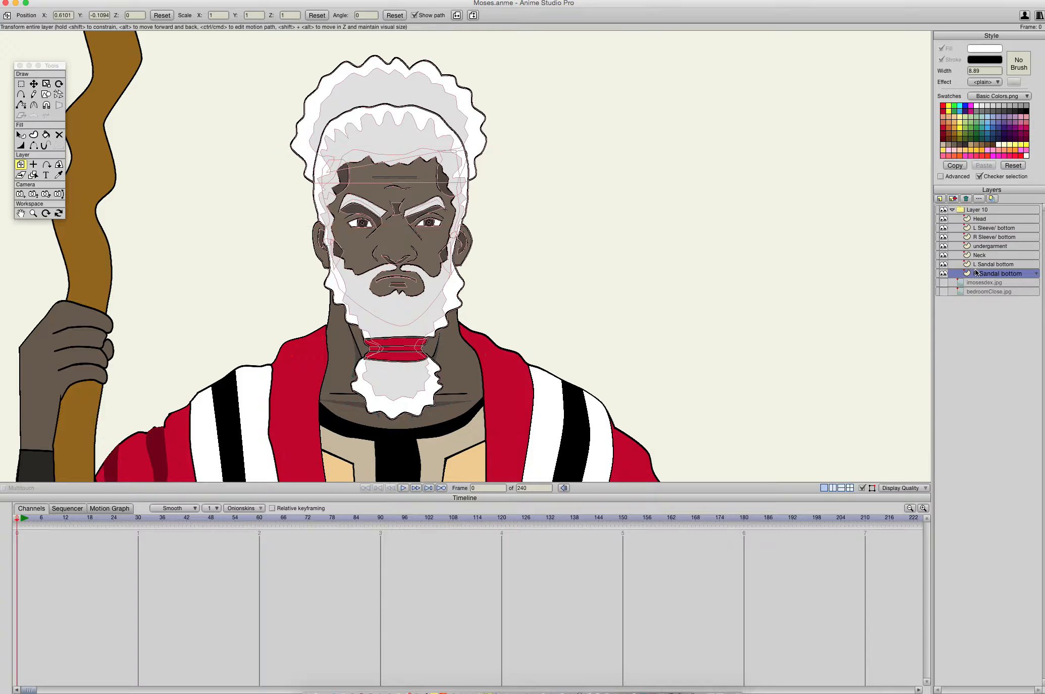
- Rename the Layer 10 group as Moses
left_click(984, 210)
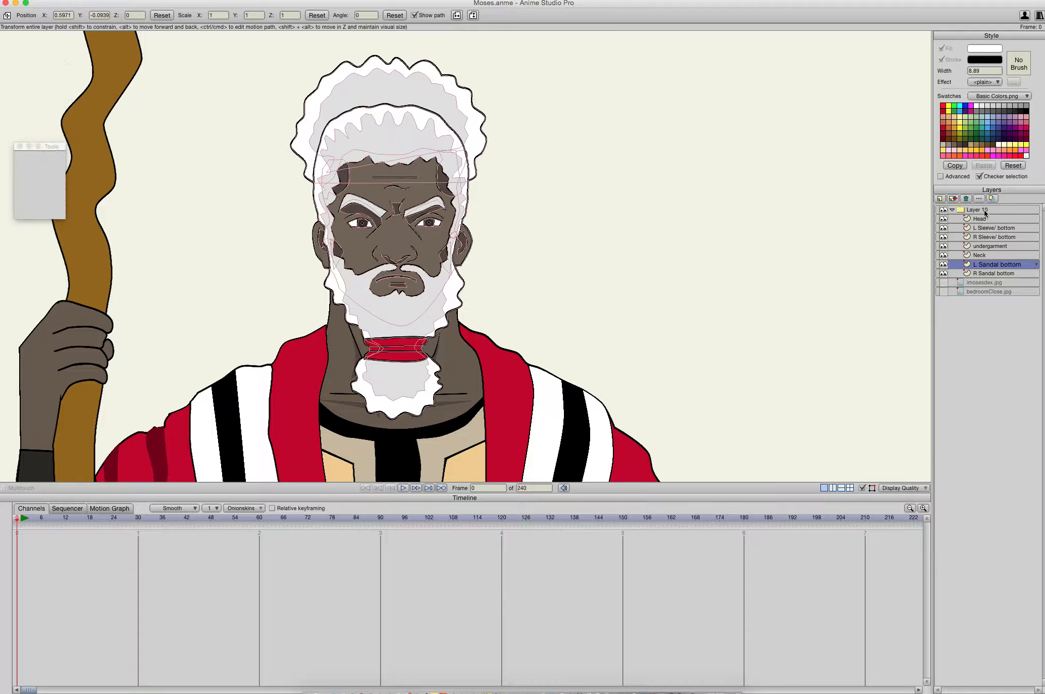
left_click(952, 210)
left_click(953, 210)
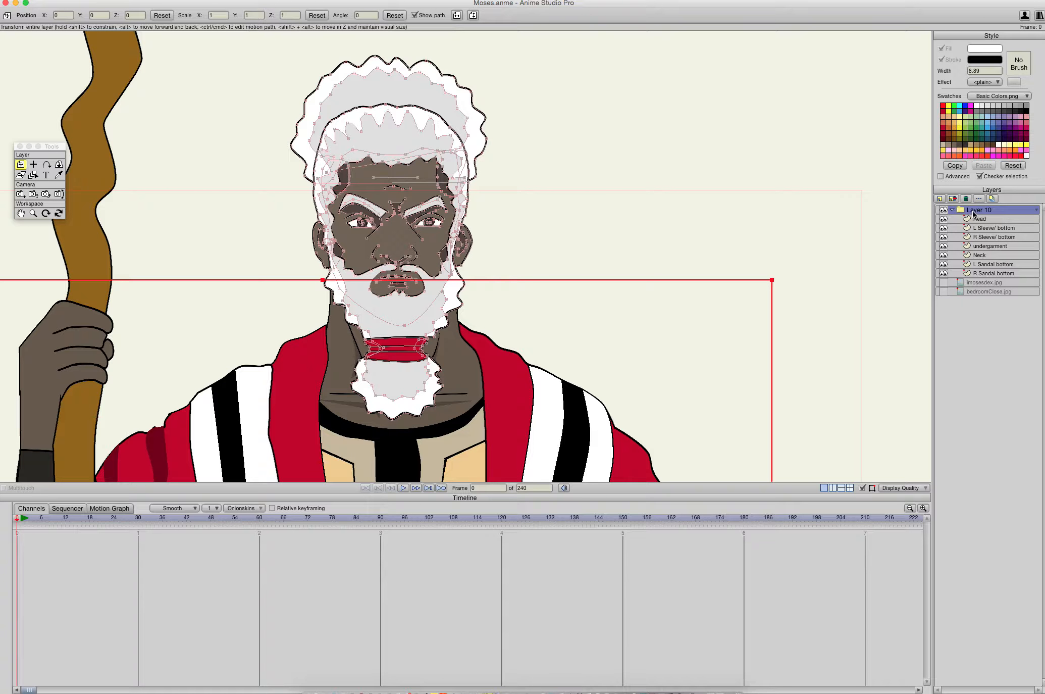
double_click(972, 211)
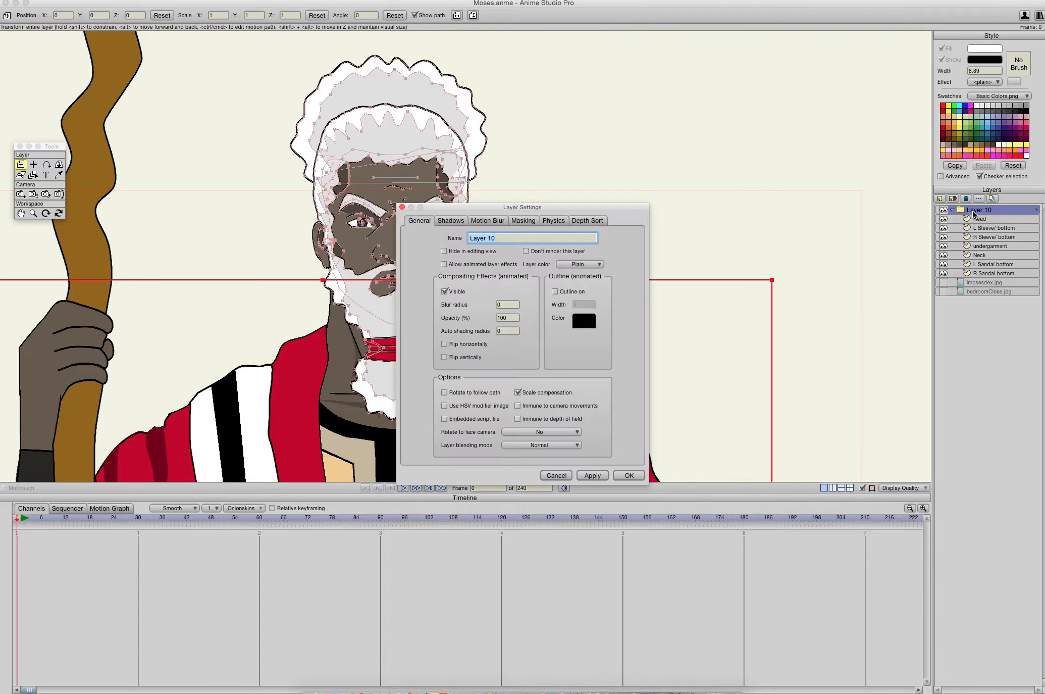
type("Moses")
key("Return")
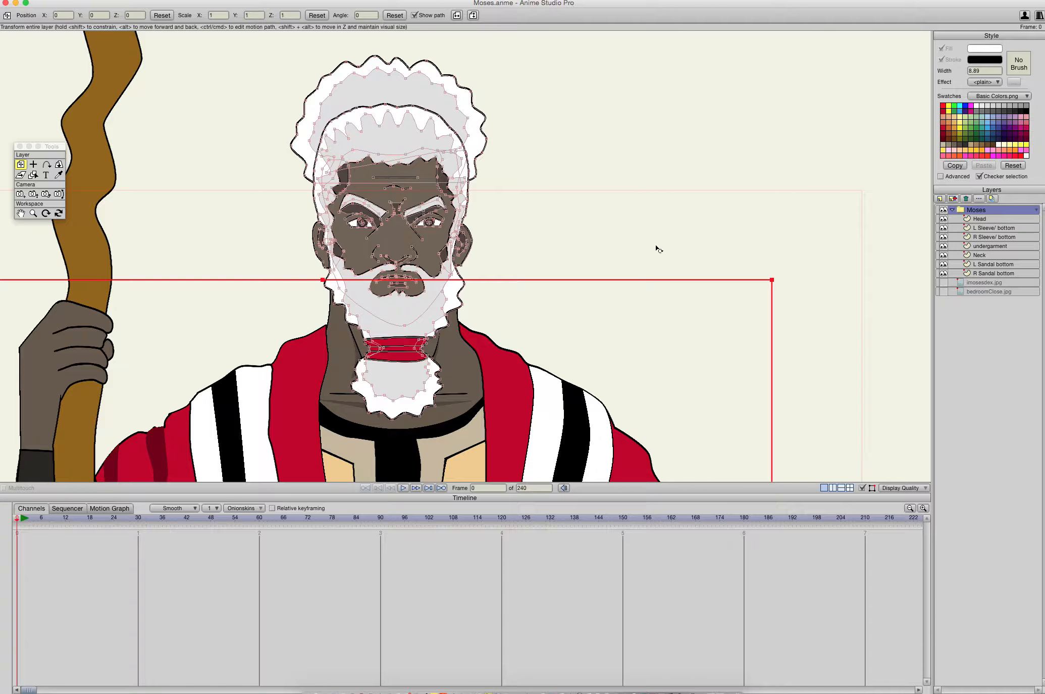
- Collapse the Moses group and expand it again to inspect its contents
left_click(952, 210)
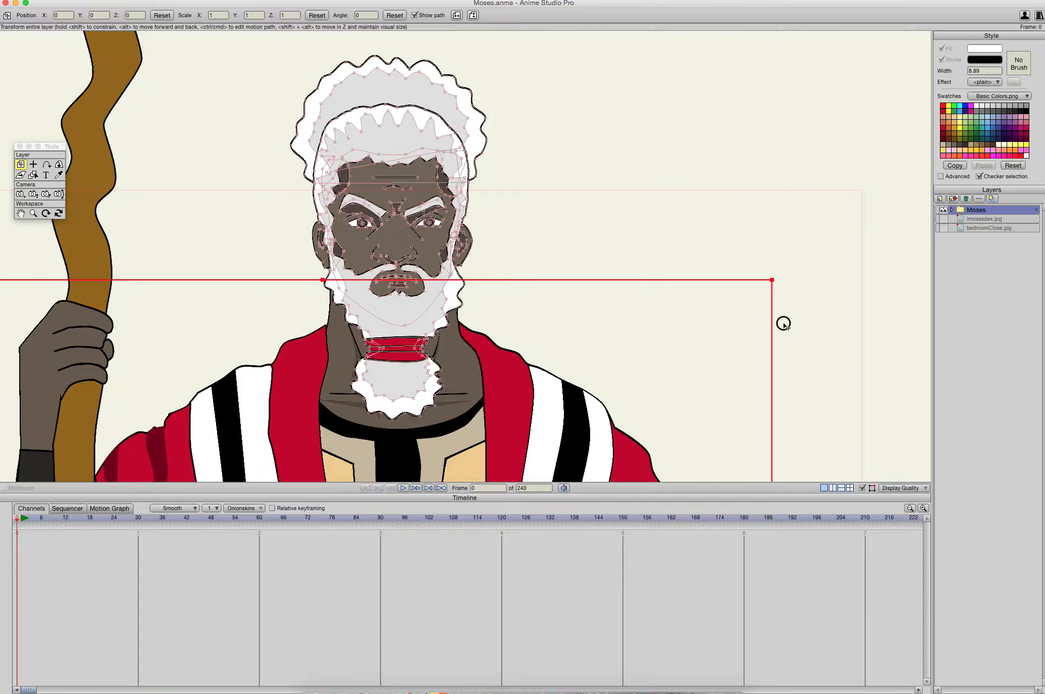
left_click_drag(603, 331, 697, 443)
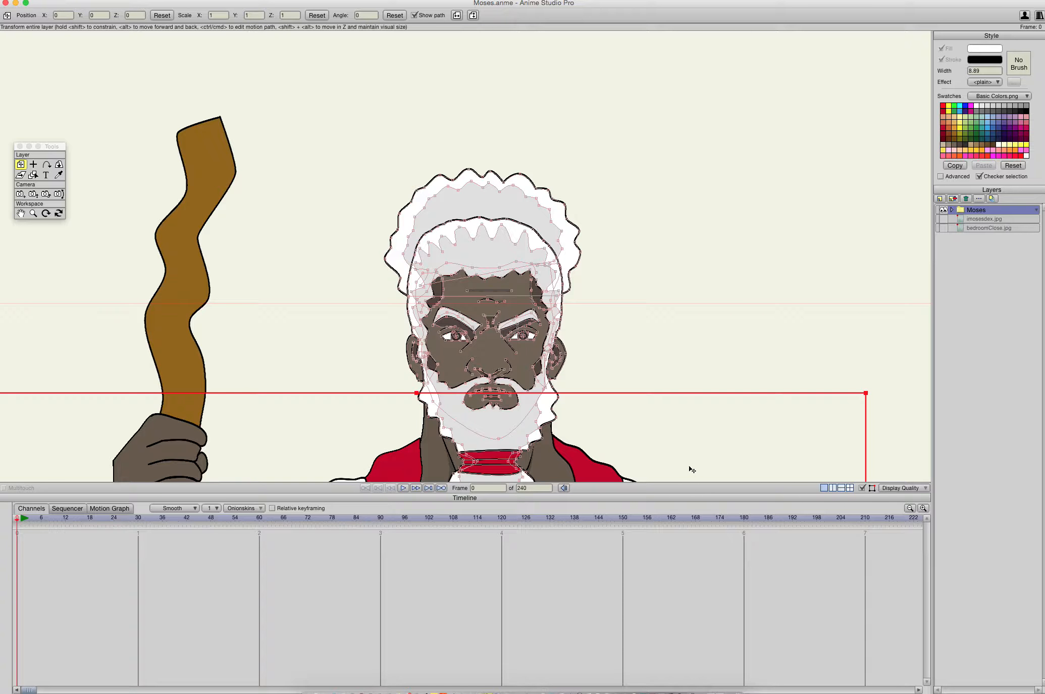
left_click(950, 211)
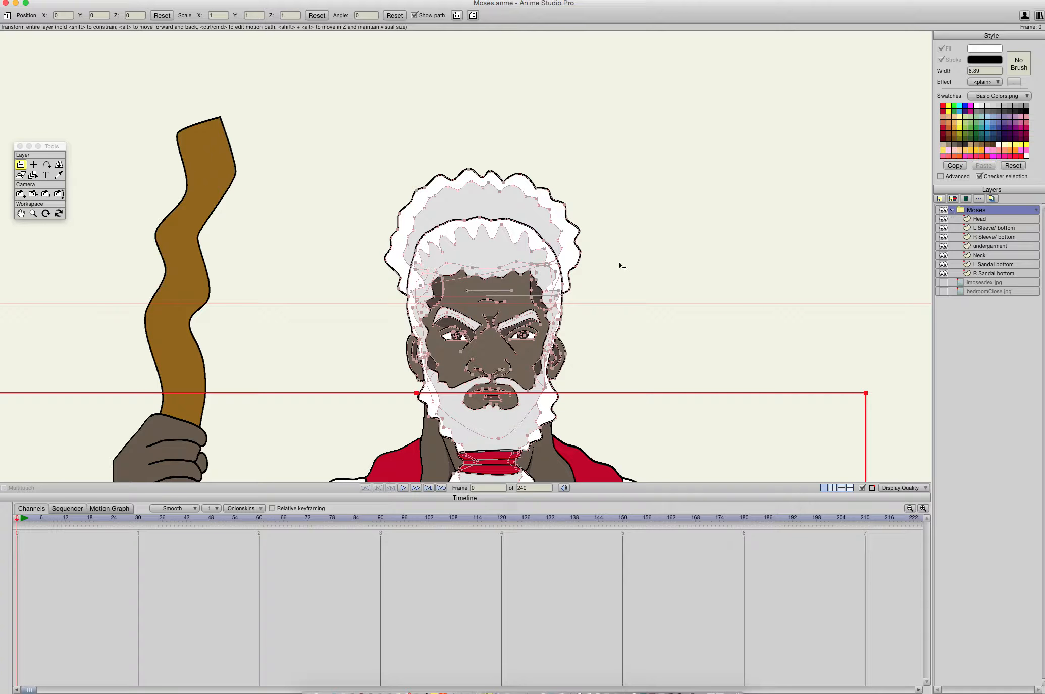
- Move the timeline's current frame to 30
left_click_drag(625, 356, 670, 187)
scroll(655, 237, "down", 3)
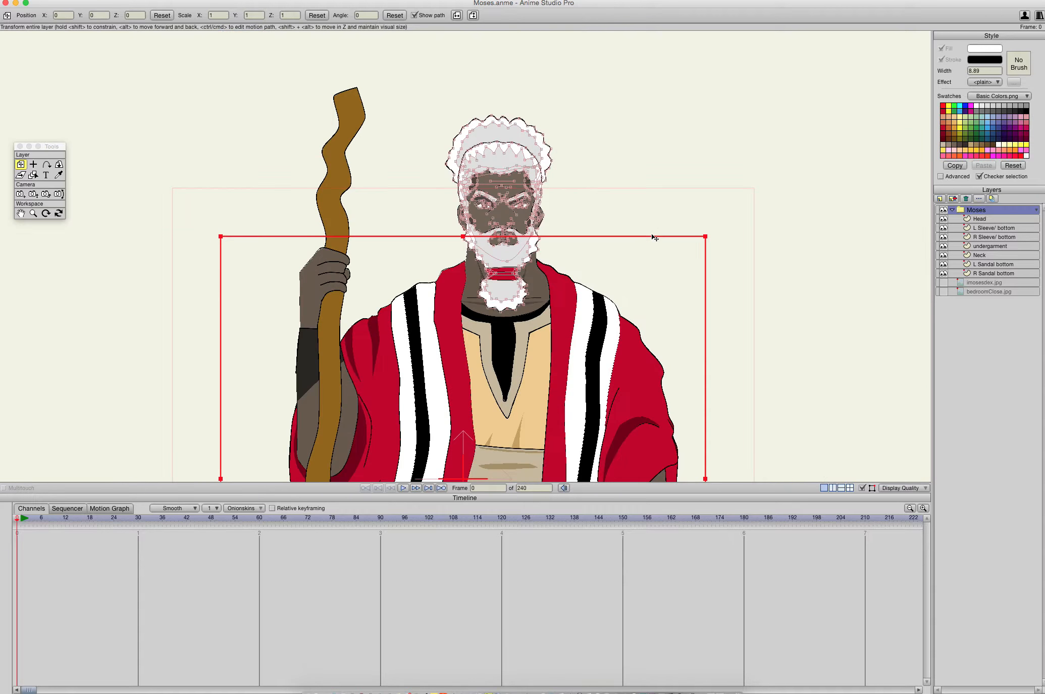
scroll(656, 238, "up", 2)
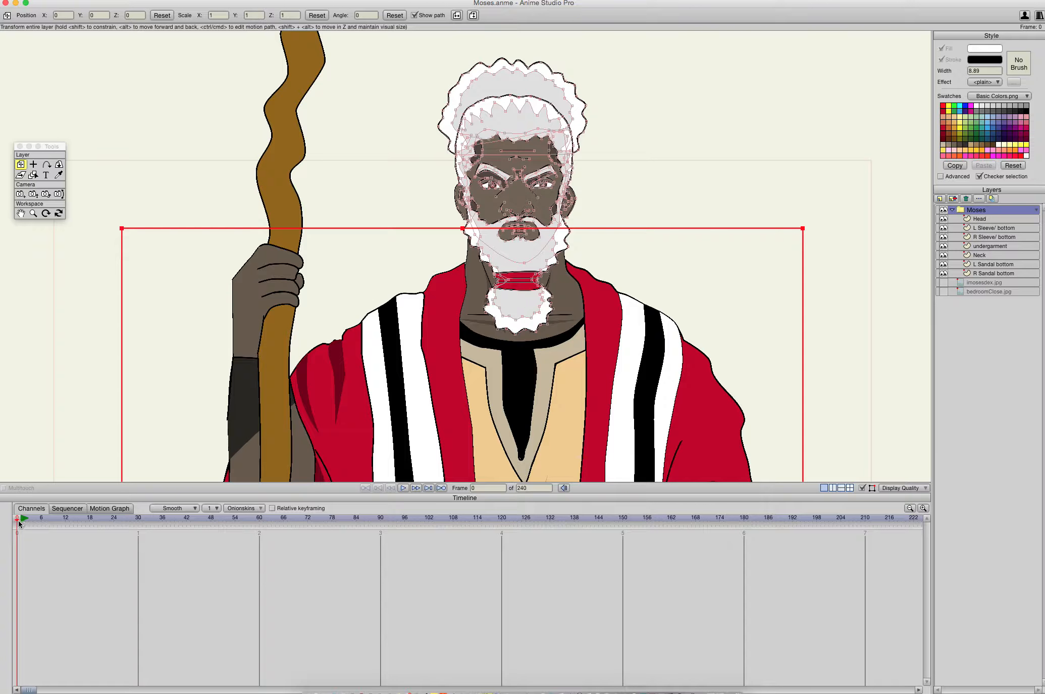
left_click_drag(19, 520, 140, 528)
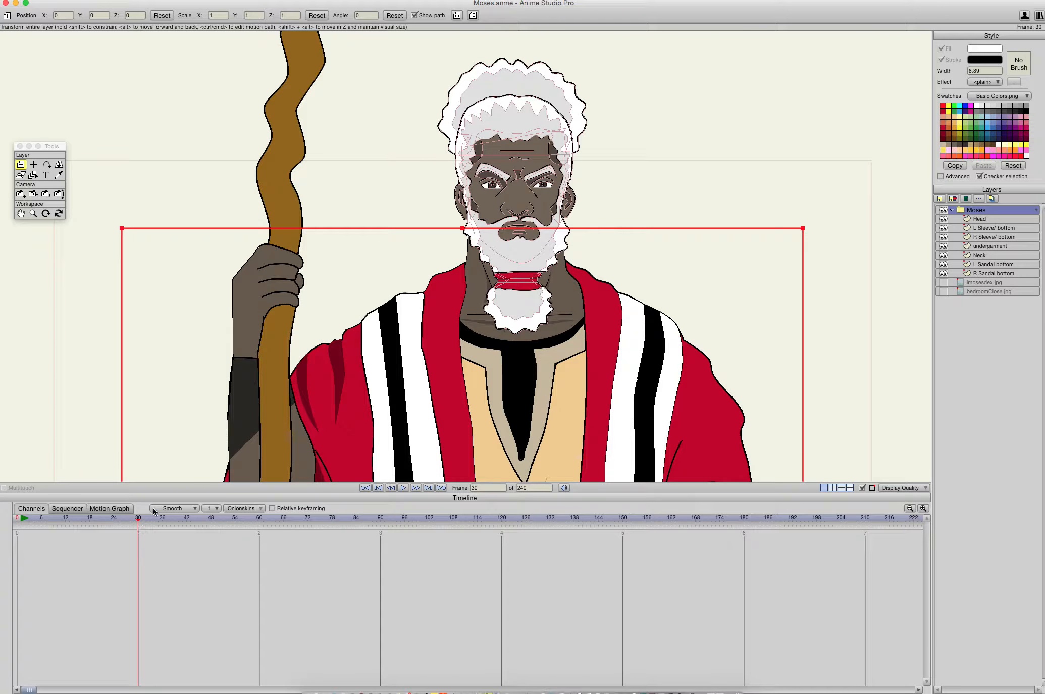
- Examine the whole figure at frame 30, from the head down to the robe's hem and the sandals
scroll(437, 396, "down", 5)
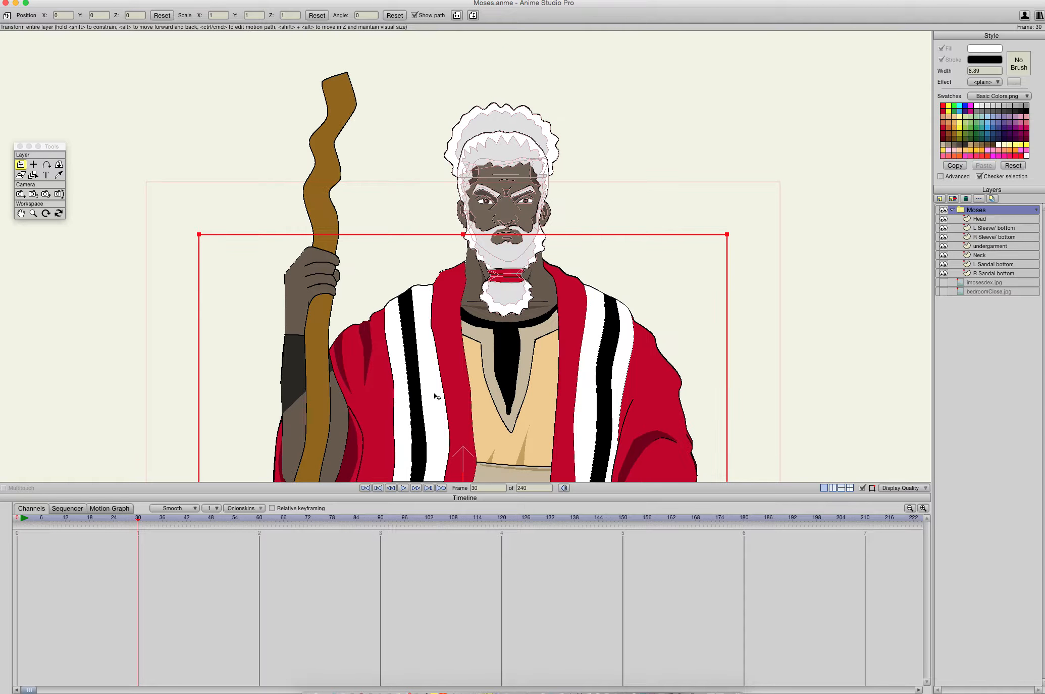
scroll(437, 397, "down", 3)
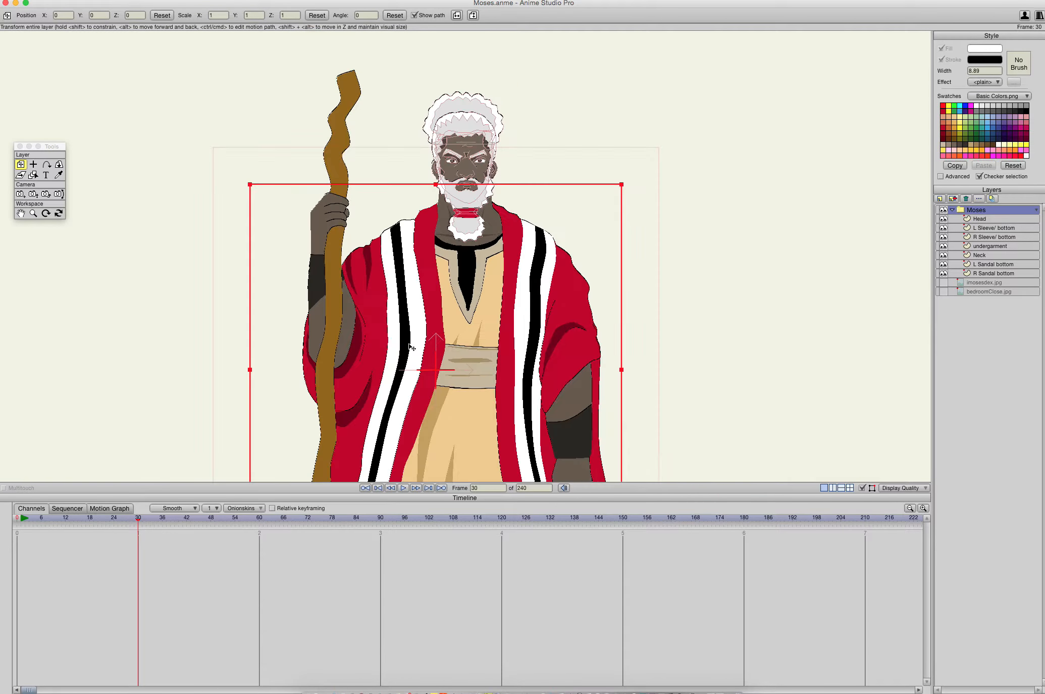
scroll(411, 347, "down", 10)
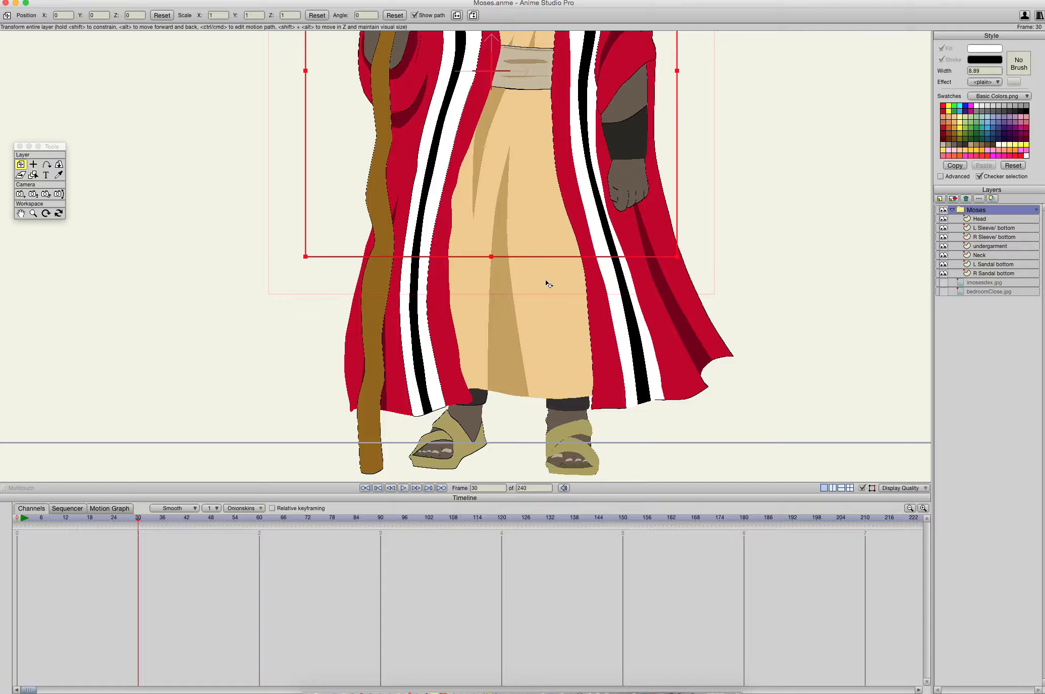
scroll(497, 454, "up", 8)
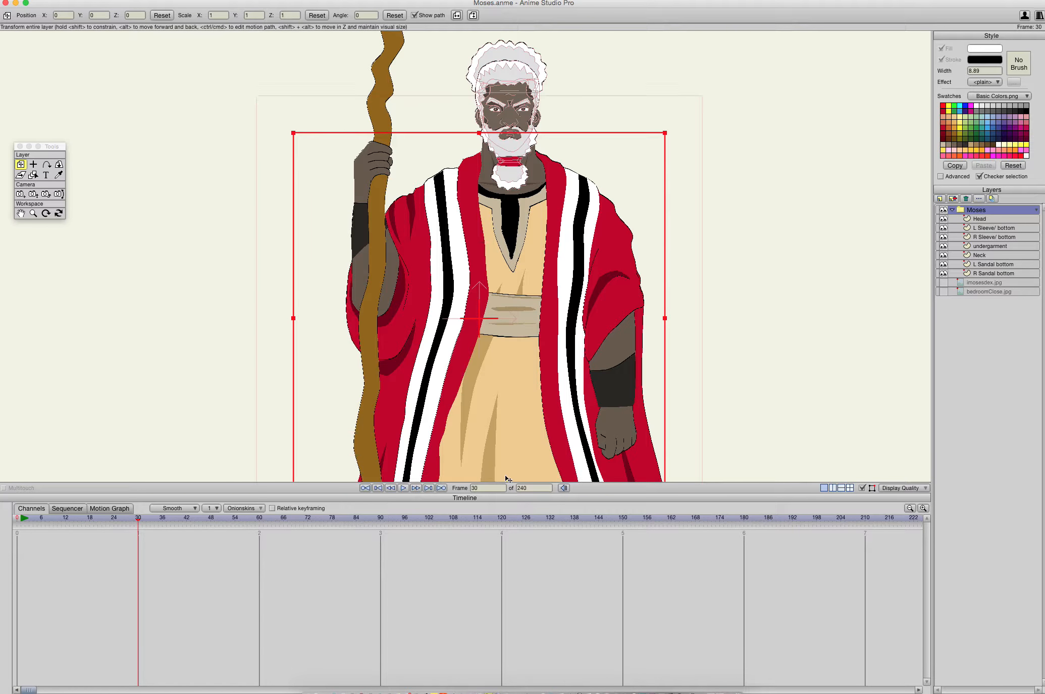
scroll(516, 163, "down", 9)
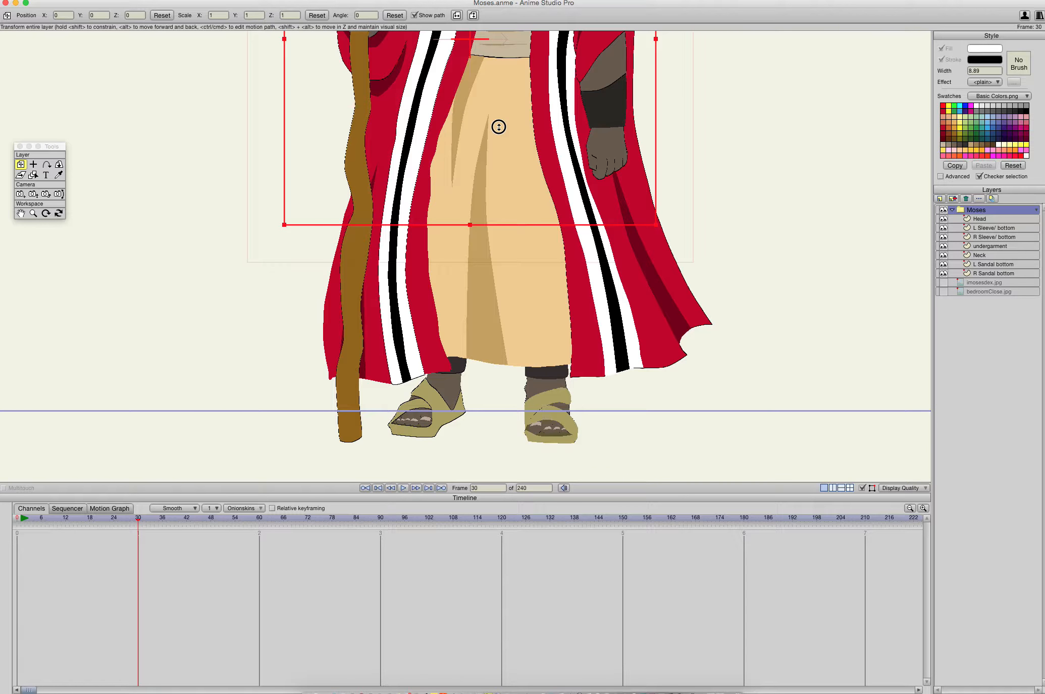
scroll(499, 127, "up", 12)
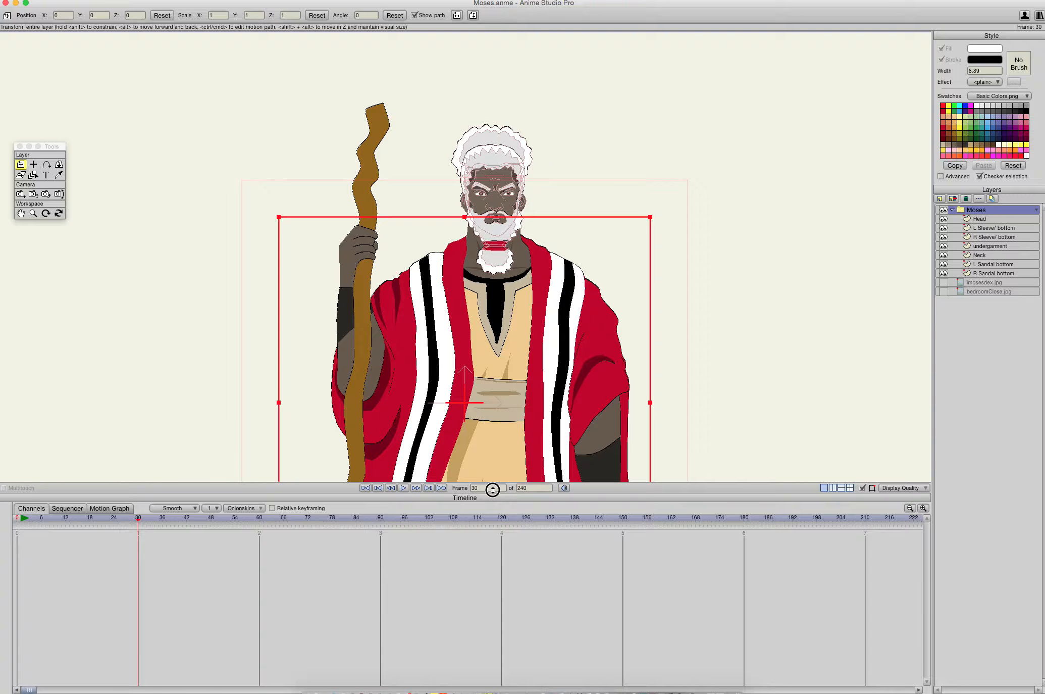
scroll(496, 415, "down", 3)
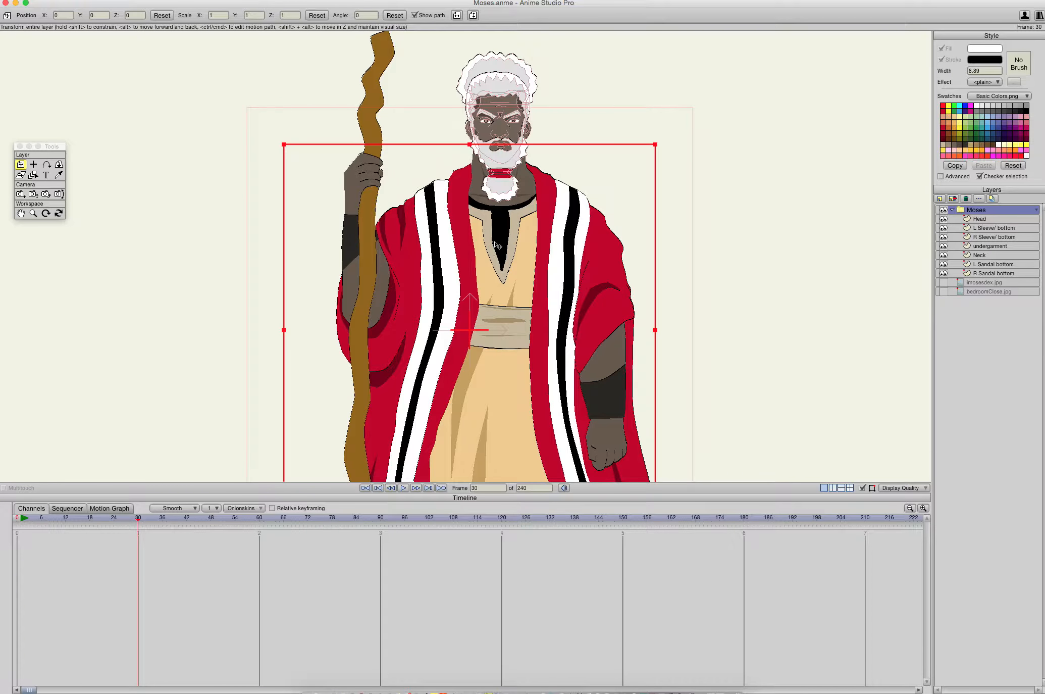
scroll(498, 245, "up", 4)
scroll(510, 252, "up", 6)
left_click_drag(601, 360, 544, 91)
scroll(516, 271, "down", 14)
left_click_drag(502, 345, 520, 222)
scroll(462, 220, "up", 13)
left_click_drag(536, 171, 493, 499)
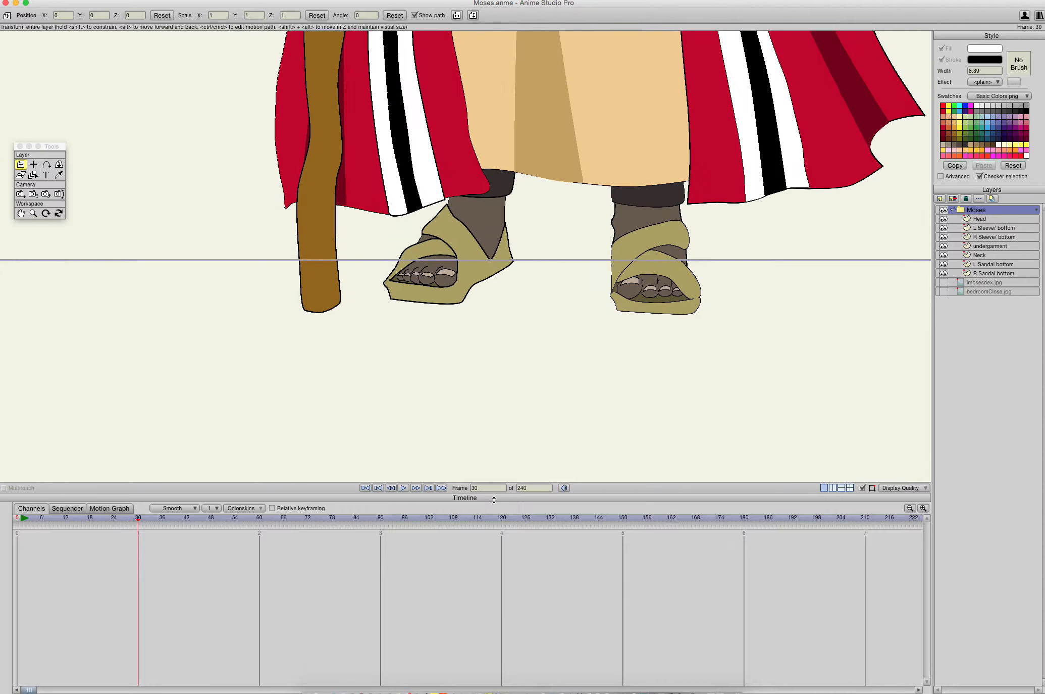
left_click_drag(569, 203, 540, 293)
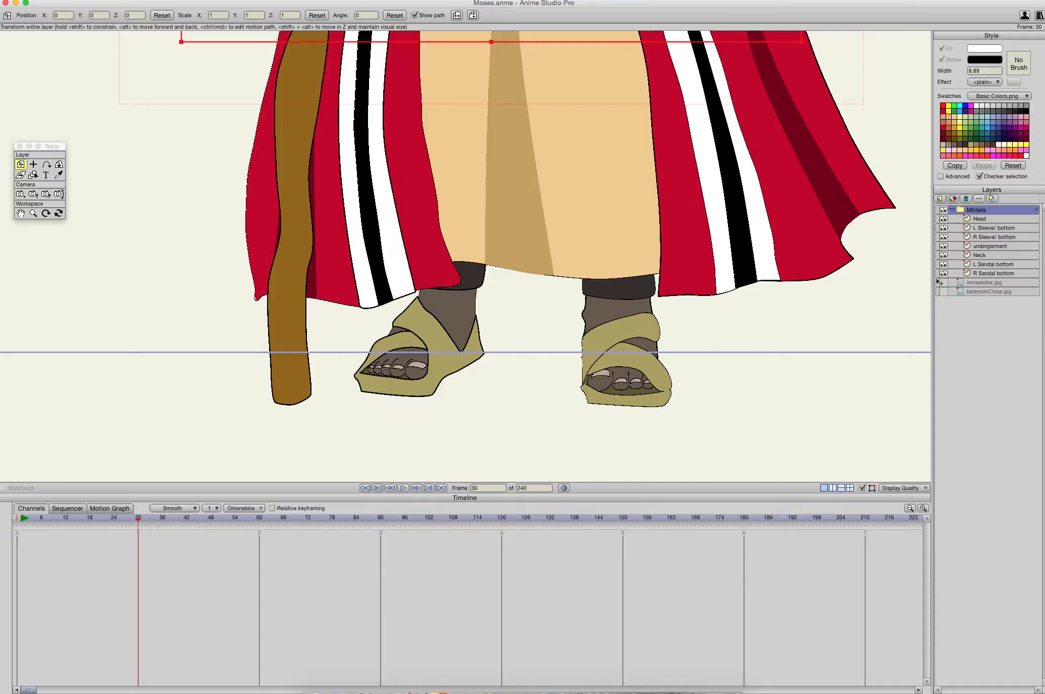
- Move the R Sandal bottom layer down and inward at frame 30, to X 0.6370 and Y -0.1536
left_click(982, 264)
left_click(982, 273)
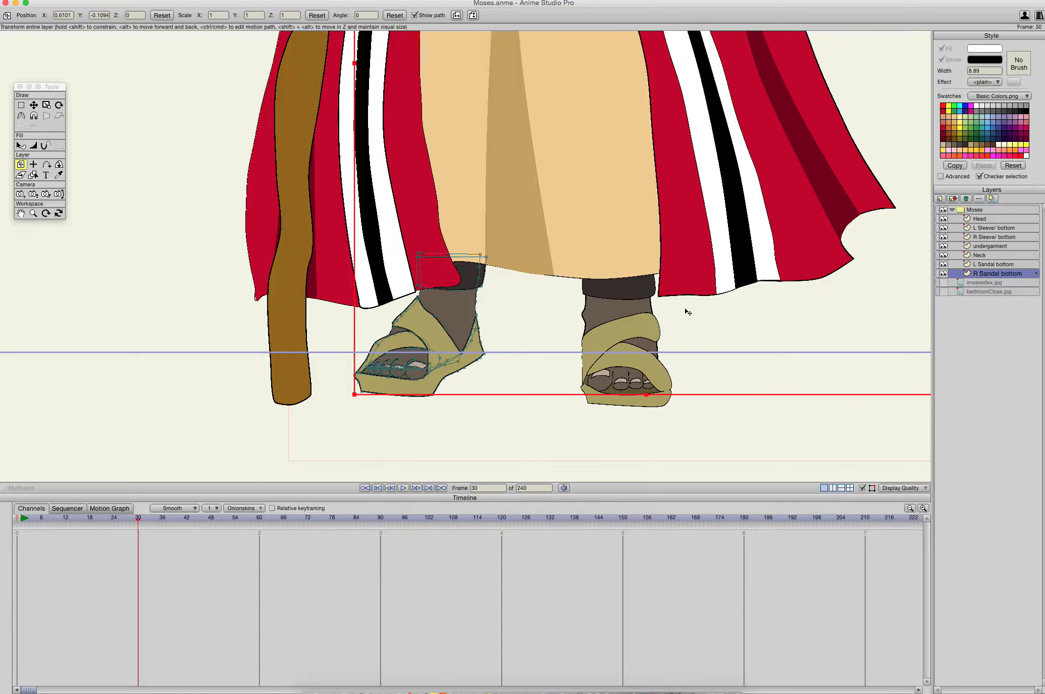
left_click(981, 264)
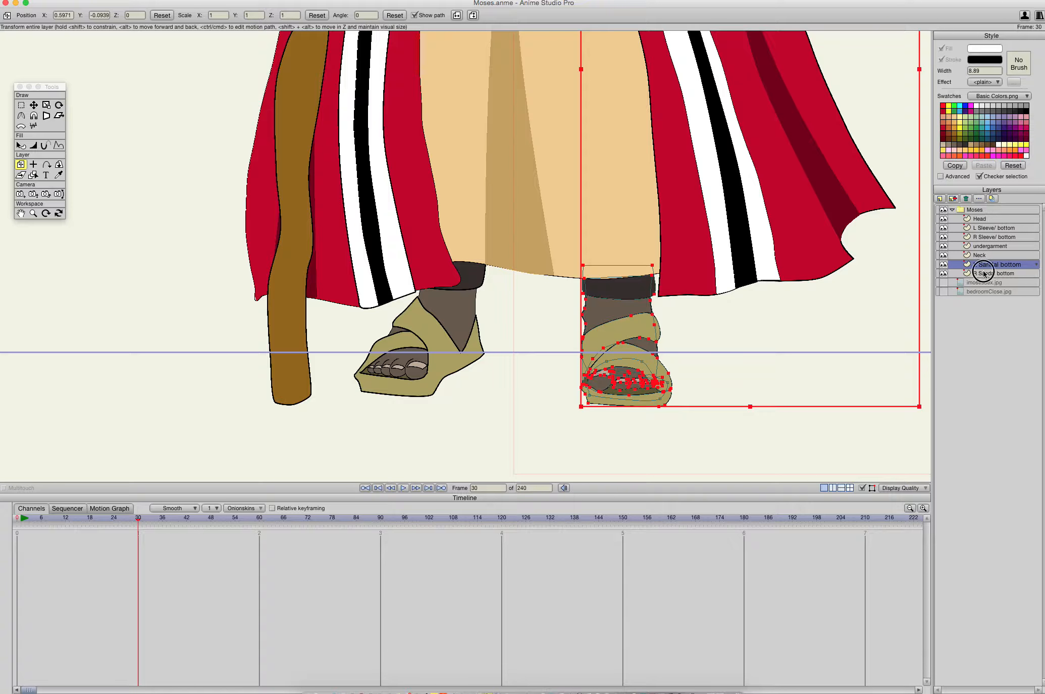
left_click(981, 273)
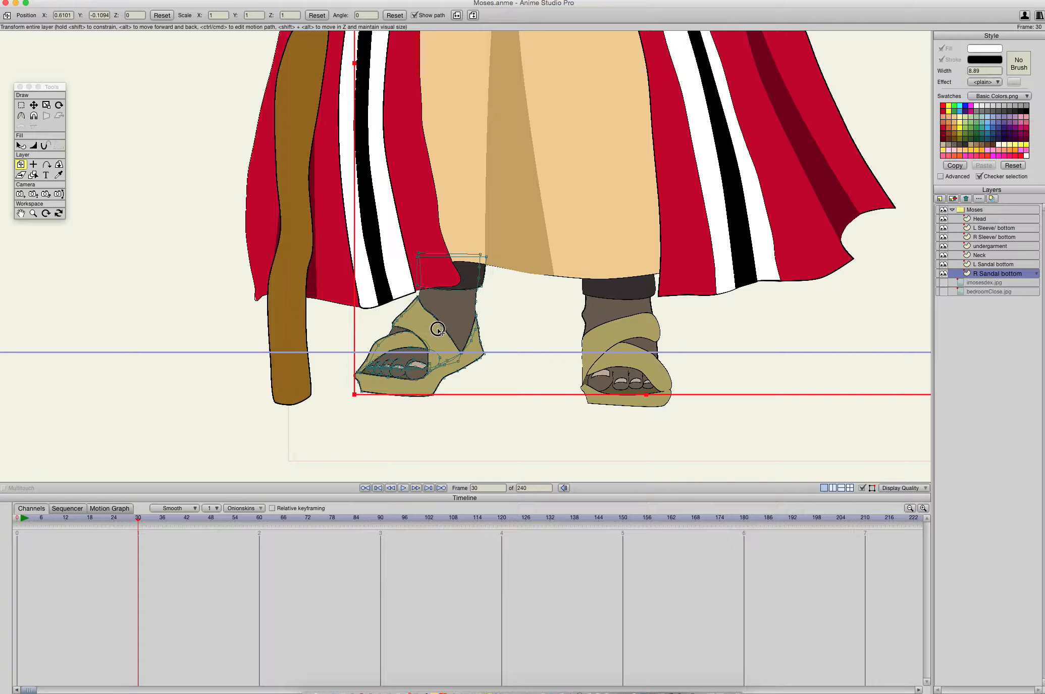
left_click_drag(419, 327, 477, 349)
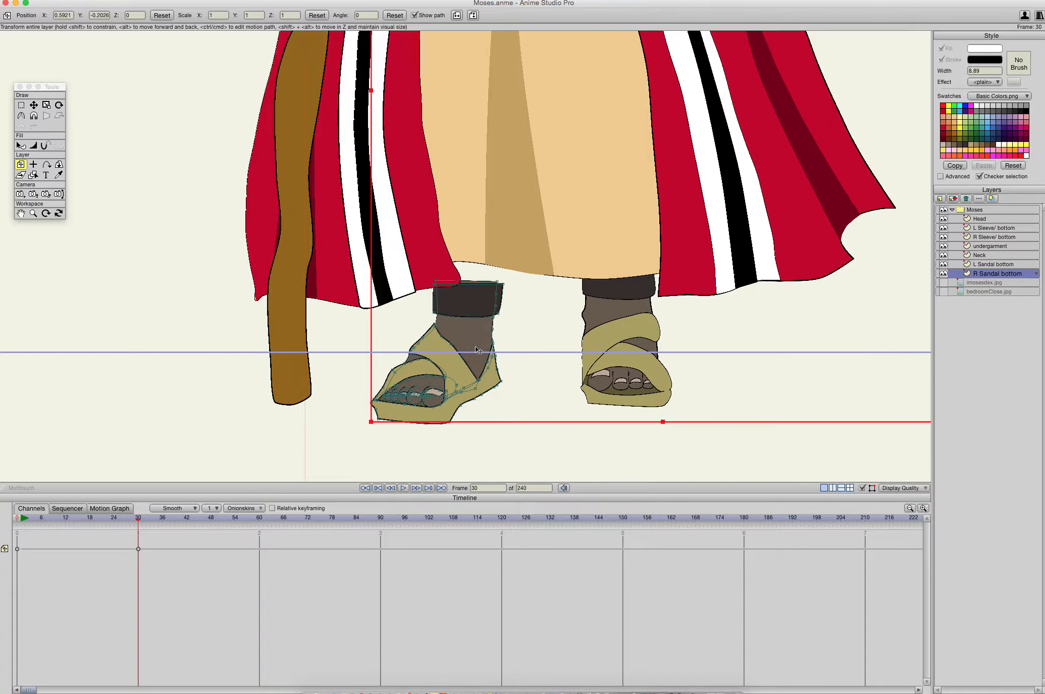
scroll(427, 392, "up", 2)
left_click_drag(447, 393, 490, 323)
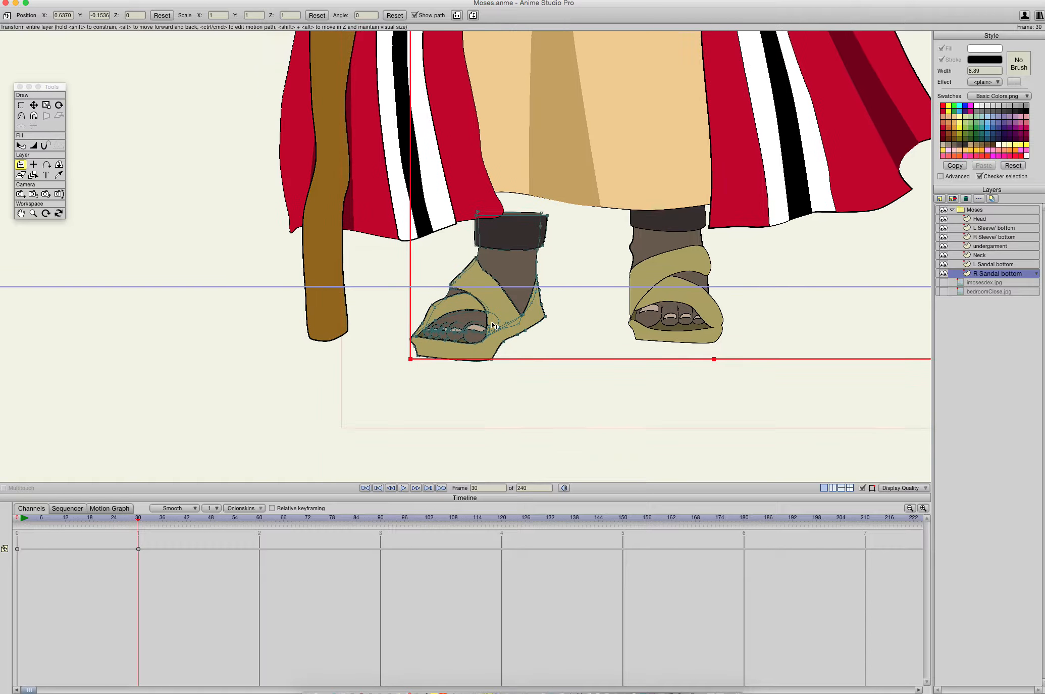
- With Transform Points, pull the right sandal's dark sole out beneath the heel, moving its back corner to about X -0.6223, Y -0.9022
scroll(477, 293, "up", 3)
scroll(478, 297, "up", 3)
scroll(534, 240, "down", 5)
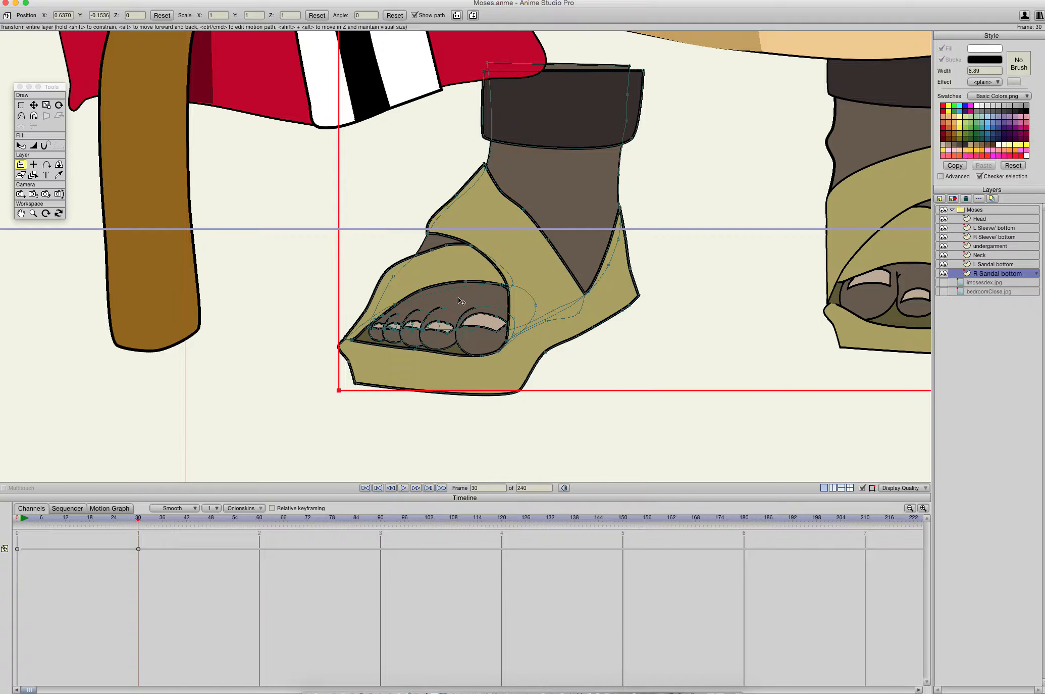
left_click(33, 105)
left_click(531, 334)
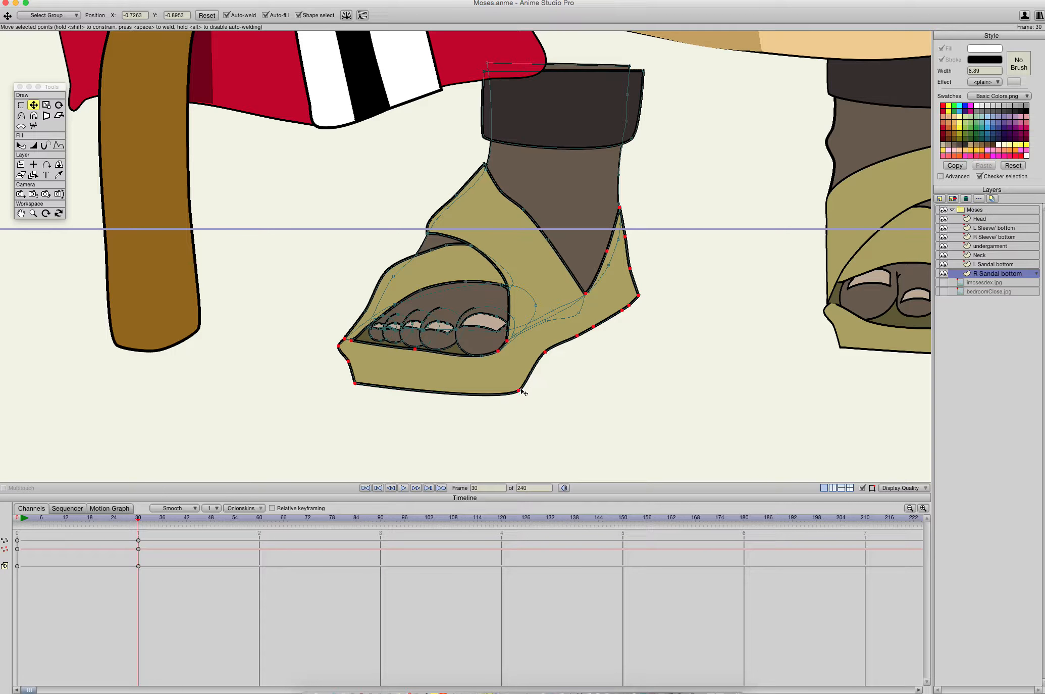
left_click_drag(519, 392, 605, 374)
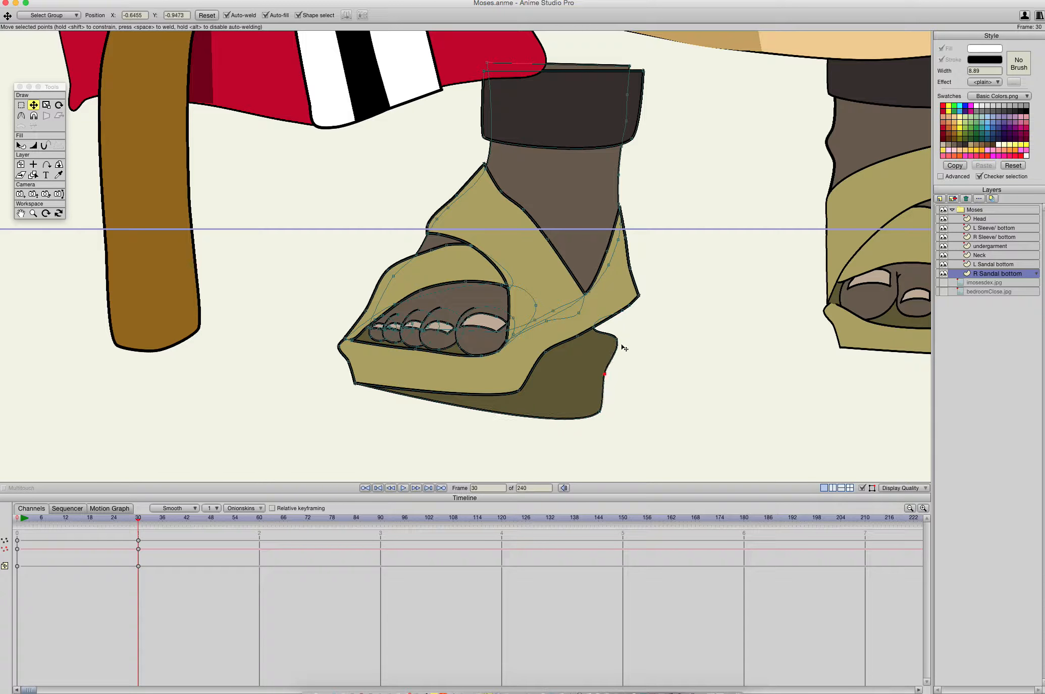
left_click_drag(593, 328, 639, 309)
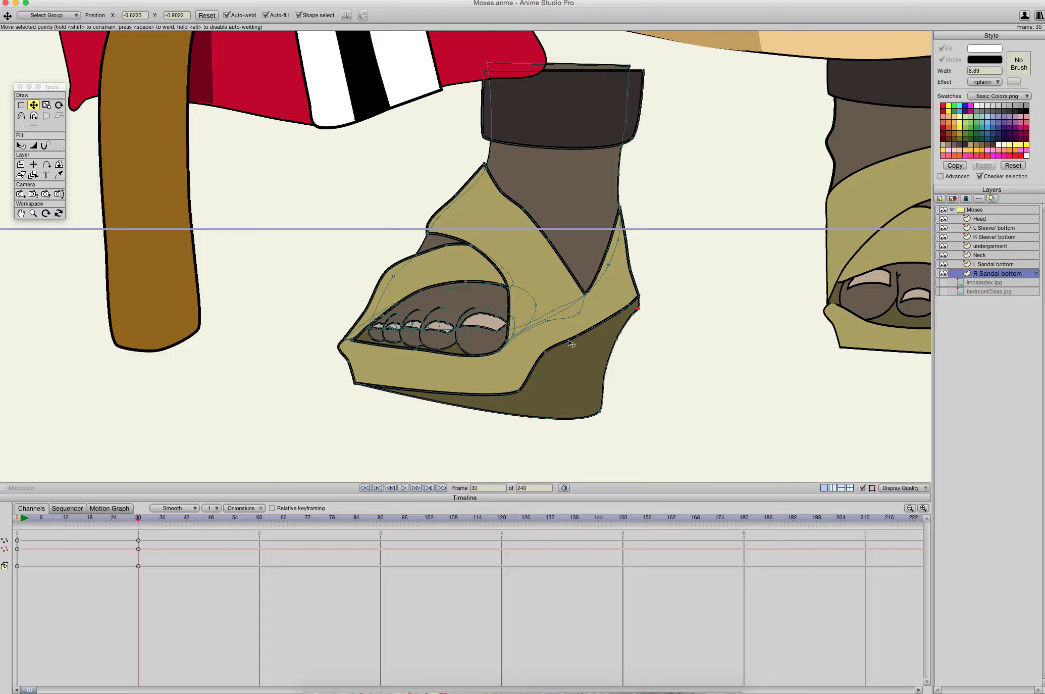
- Extend the tan sole's rear corner to about X -0.6491, Y -0.9715 and reshape its heel and the ankle strap edge to match
left_click_drag(520, 390, 600, 407)
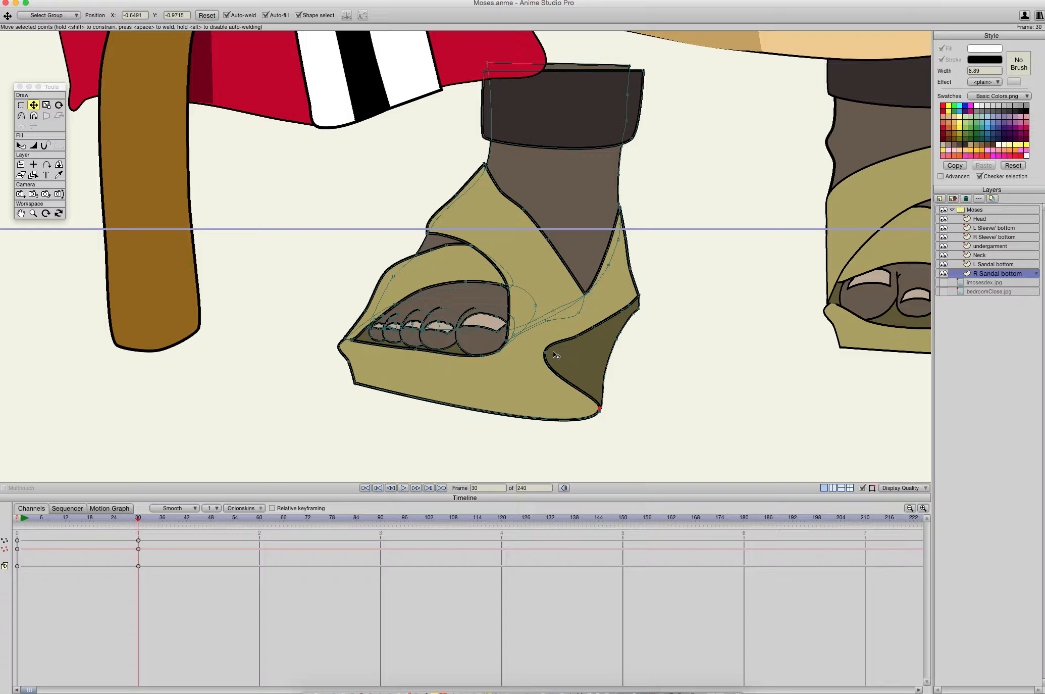
left_click_drag(544, 348, 624, 250)
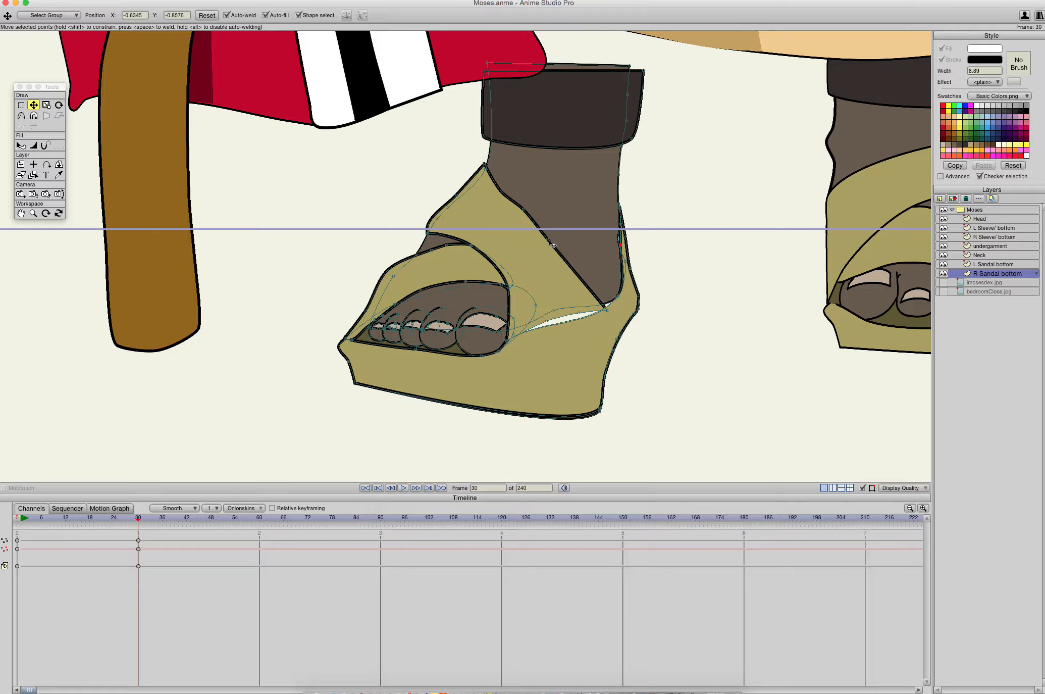
left_click_drag(524, 213, 565, 265)
- Switch to the browser, open the recommended FREEBEAT hip hop beat video, and return to Anime Studio
key("super+Tab")
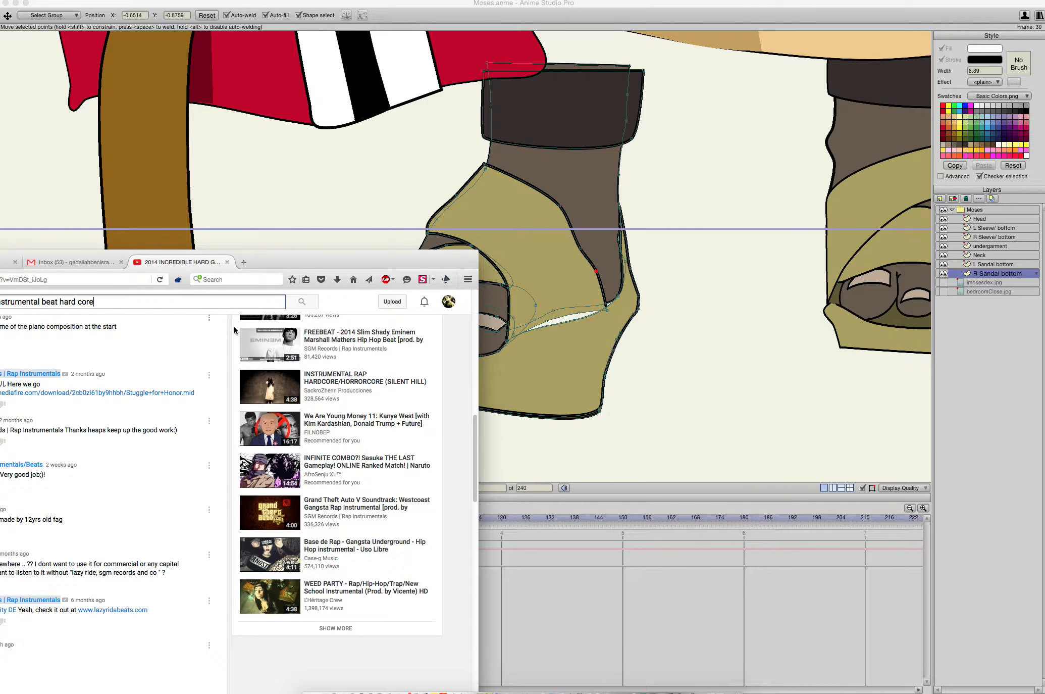
left_click(352, 330)
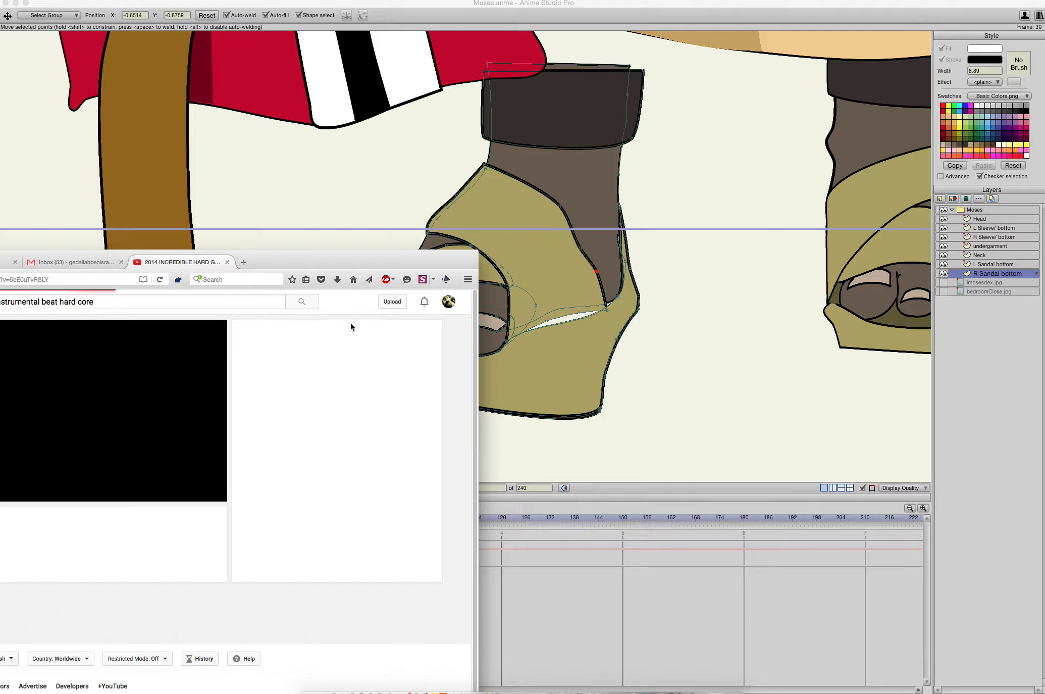
left_click(327, 205)
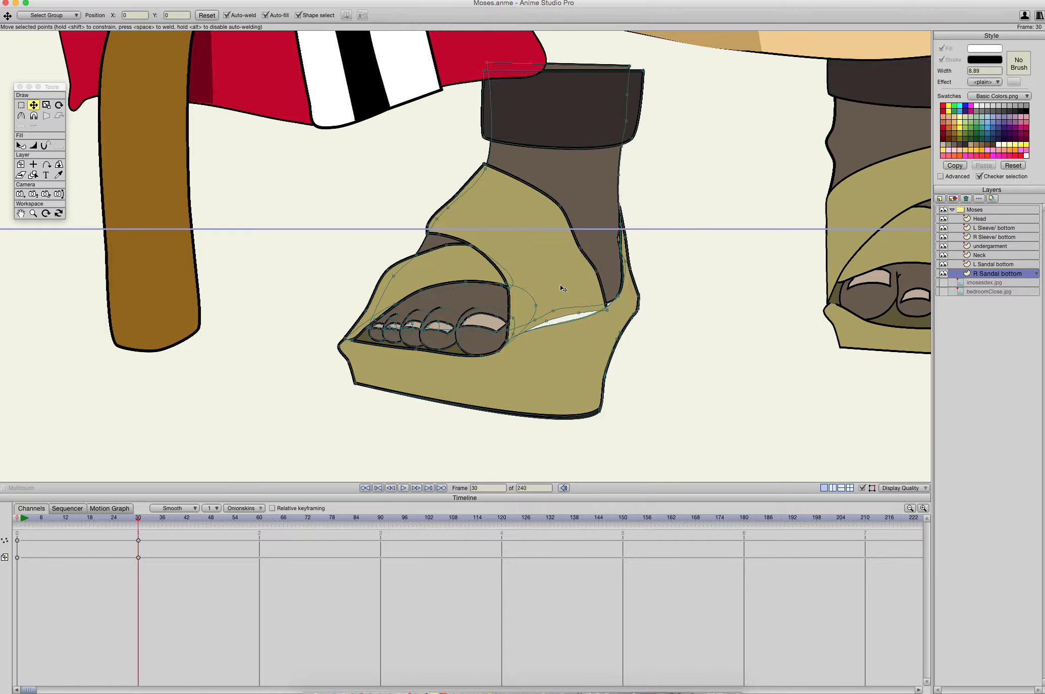
- Pull the overlapping shape points between the big toe and the heel down and outward into the widened sole of the right sandal
left_click_drag(547, 322, 562, 332)
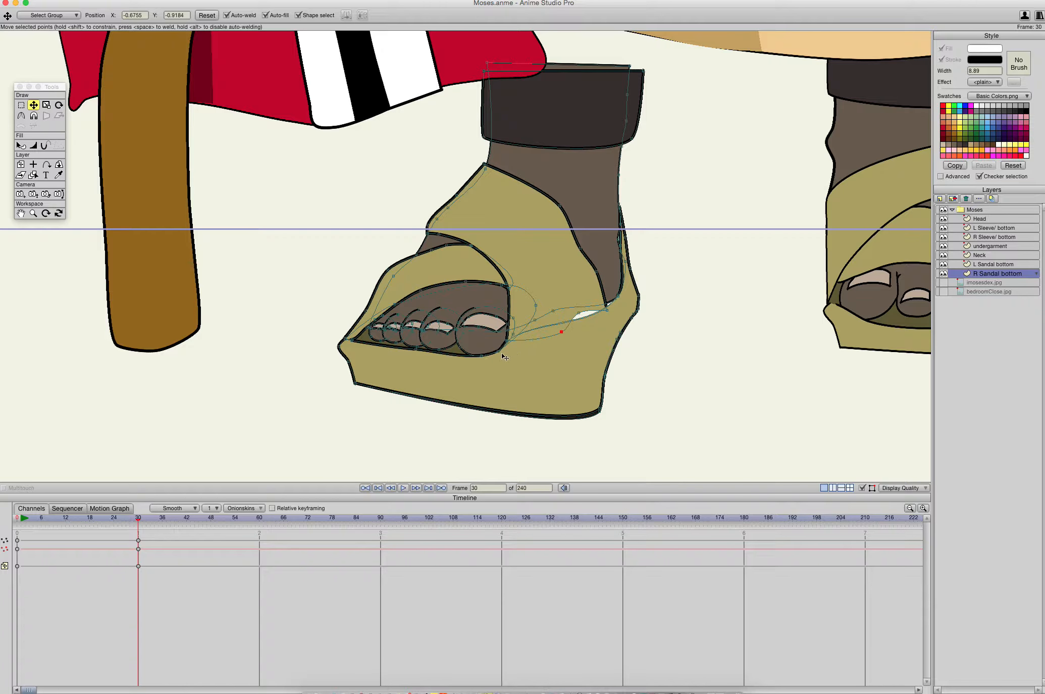
left_click_drag(499, 352, 584, 383)
left_click_drag(499, 351, 592, 358)
left_click_drag(555, 311, 580, 373)
left_click_drag(539, 308, 576, 369)
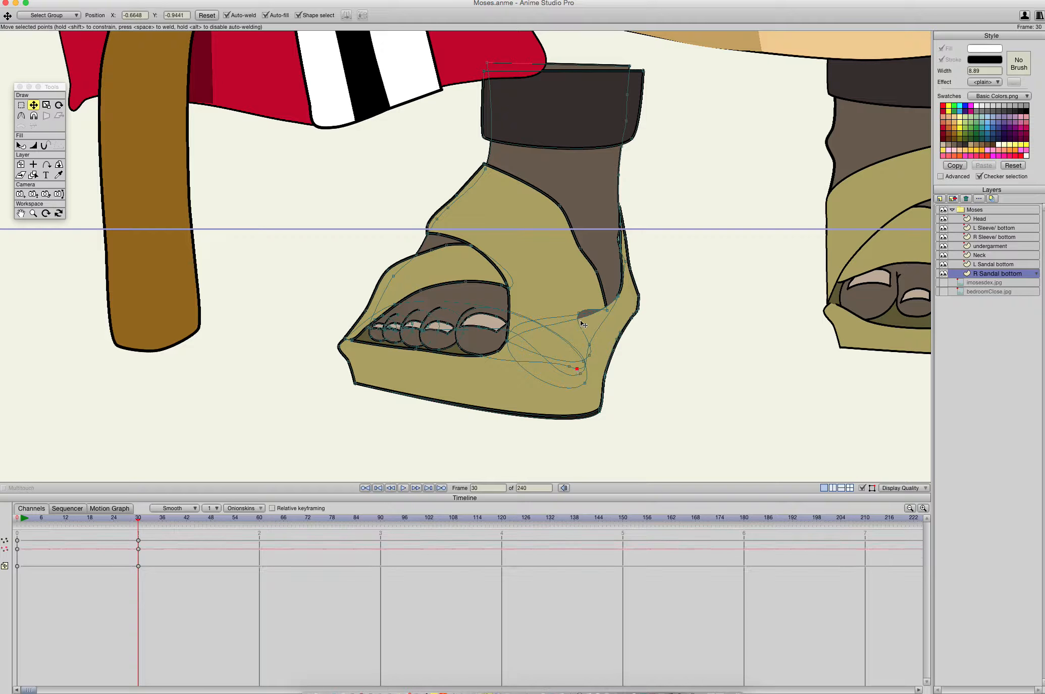
left_click_drag(581, 315, 605, 340)
- Stretch the right sandal's front and ankle straps toward the heel, moving the ankle strap's edge point to about X -0.6373, Y -0.8599
left_click_drag(512, 292, 549, 307)
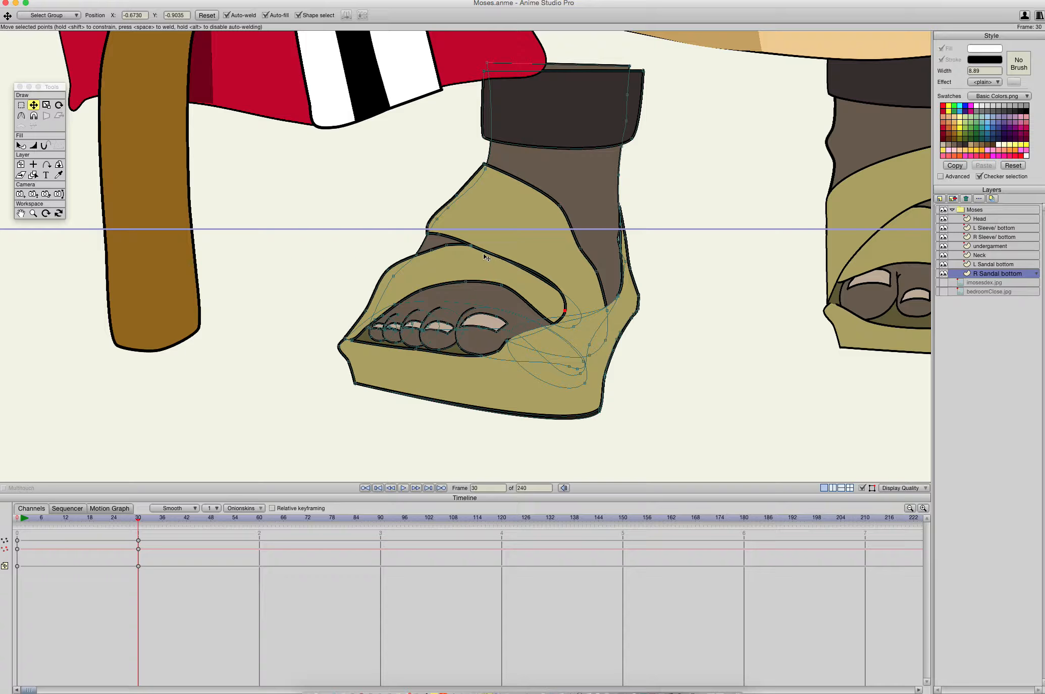
left_click_drag(473, 248, 563, 259)
left_click_drag(467, 242, 620, 251)
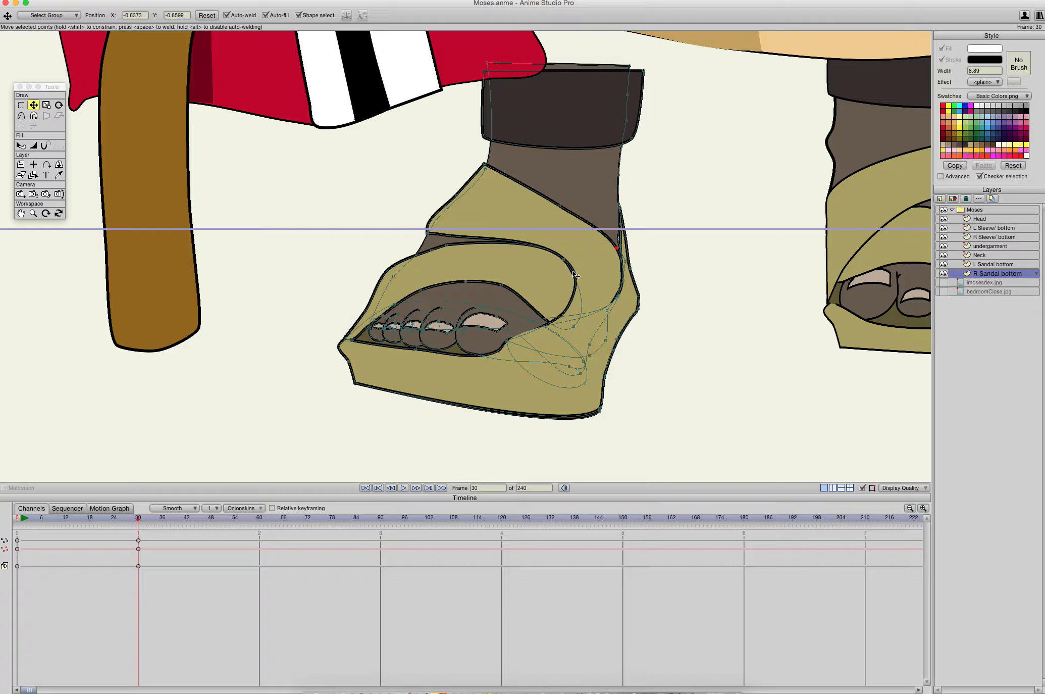
double_click(526, 335)
left_click_drag(507, 345, 580, 372)
- Bring the front strap's end and the inner heel points out to the sandal's back edge so the straps wrap the foot
left_click_drag(733, 272, 613, 268)
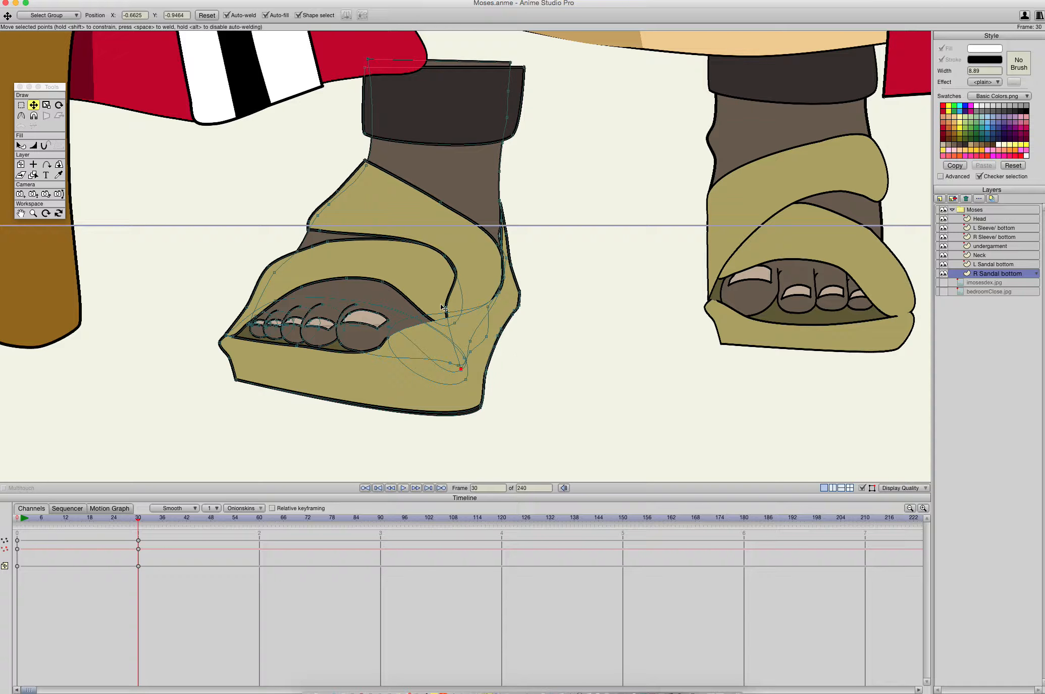
left_click_drag(443, 307, 493, 316)
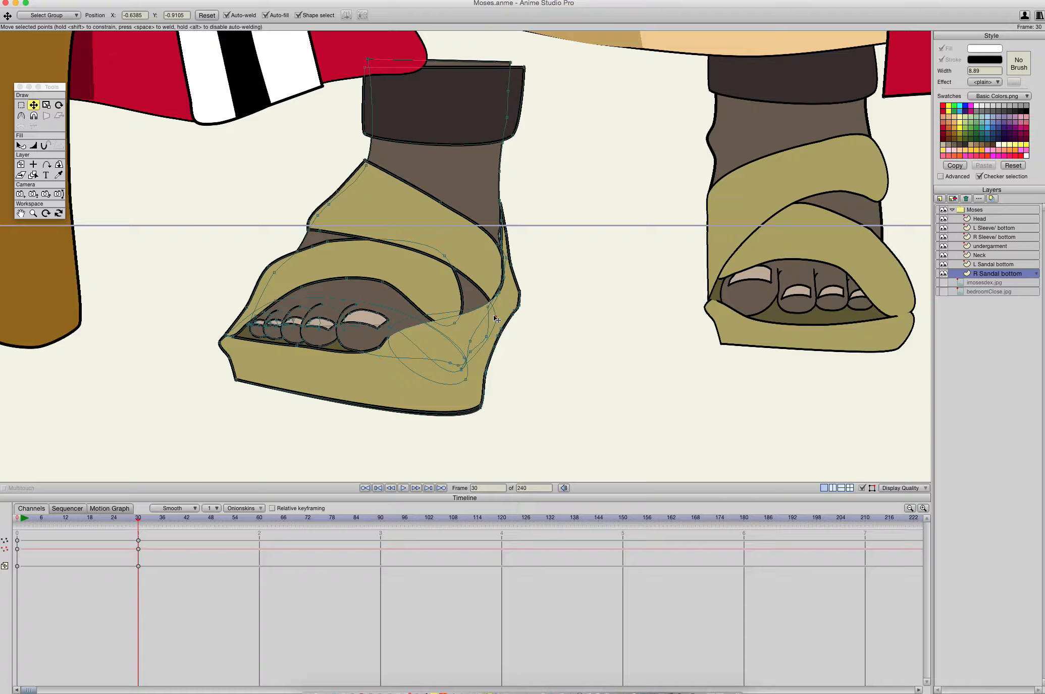
left_click_drag(496, 318, 505, 332)
mouse_move(499, 293)
left_mouse_down()
mouse_move(511, 316)
mouse_move(513, 307)
left_mouse_up()
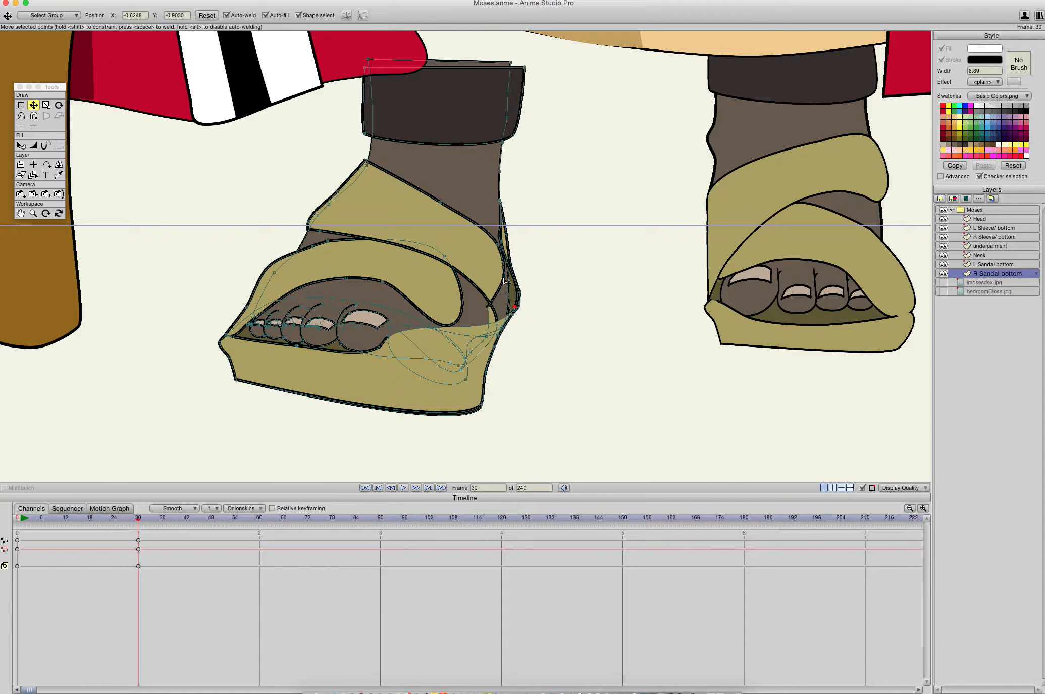
left_click_drag(514, 306, 511, 271)
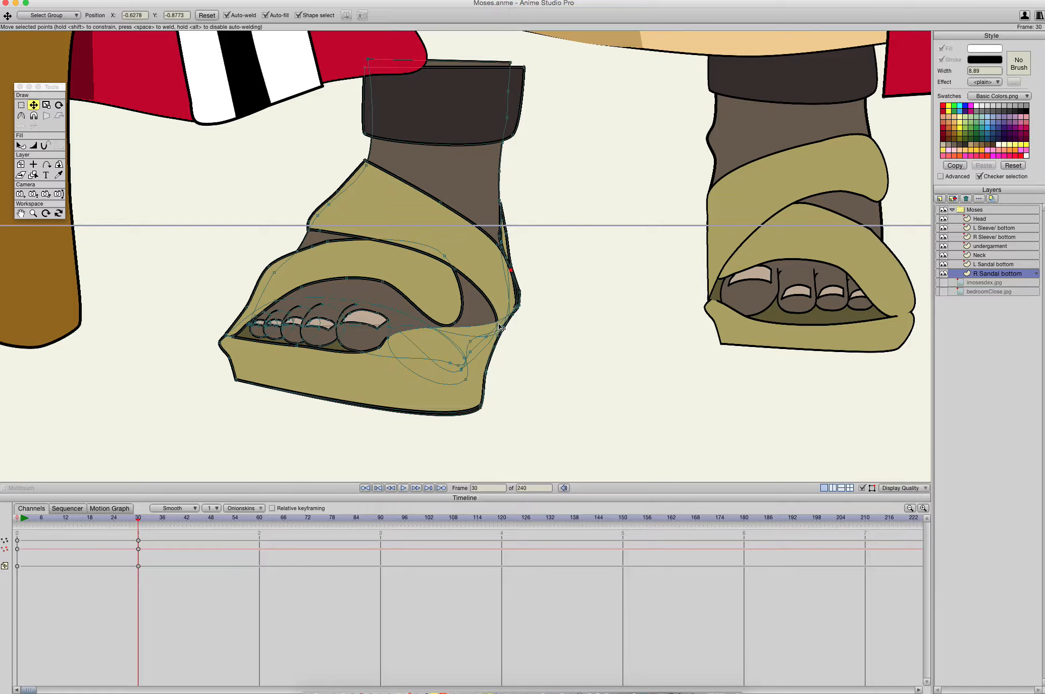
left_click_drag(456, 325, 499, 324)
- Shift the big toenail toward the heel side of the right foot, and undo the shift of the whole foot shape
left_click(344, 329)
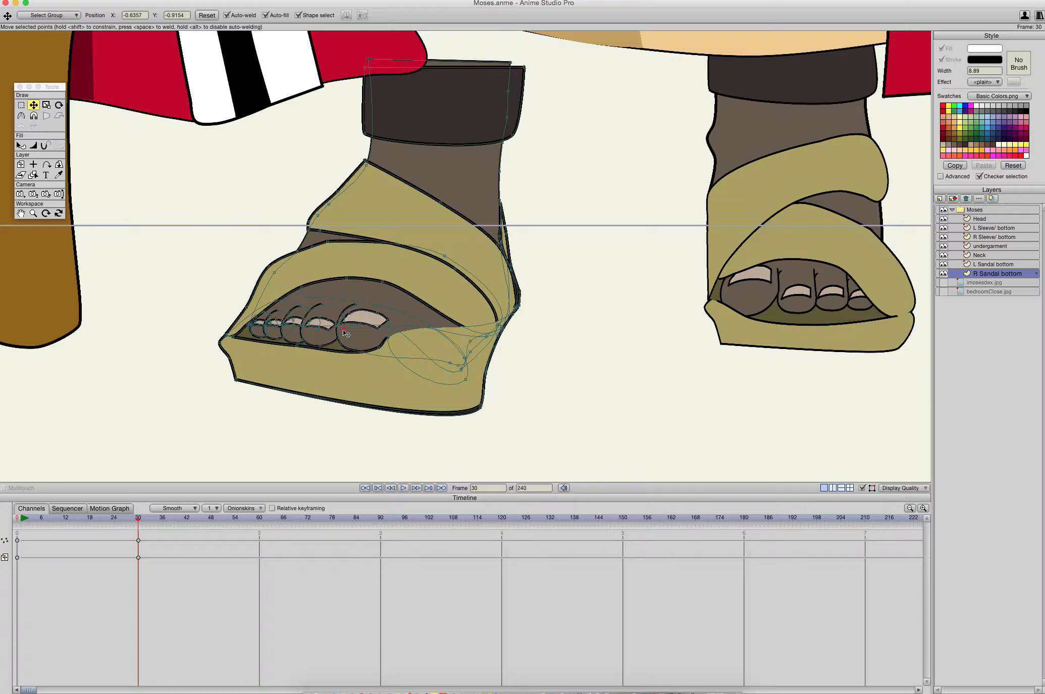
left_click(371, 319)
left_click_drag(371, 319, 432, 325)
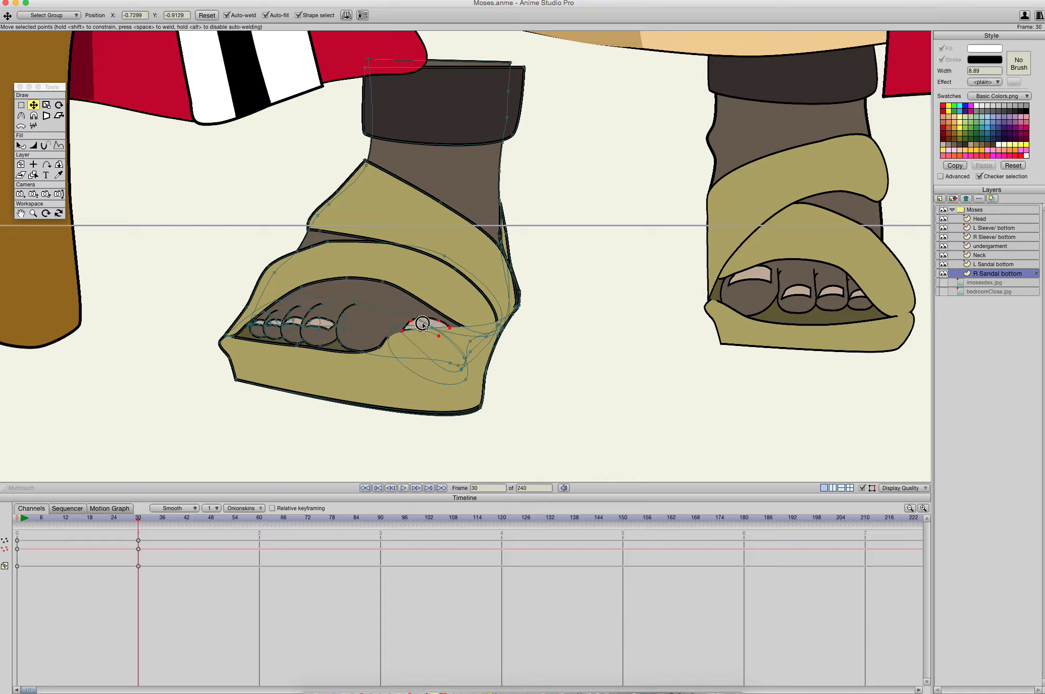
left_click_drag(367, 328, 389, 340)
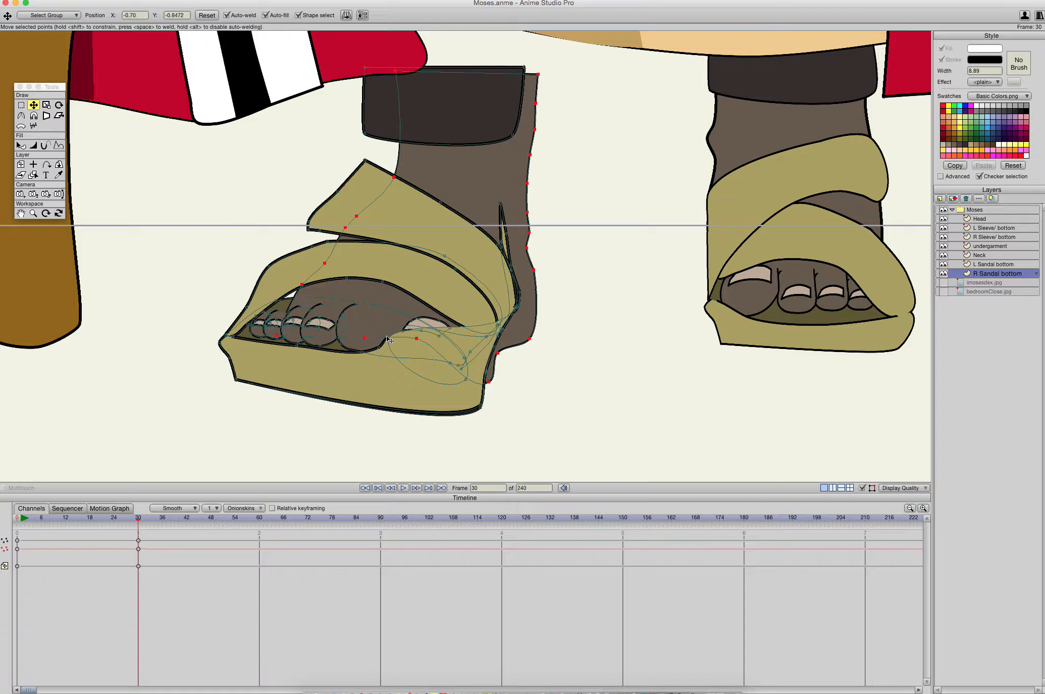
key("super+z")
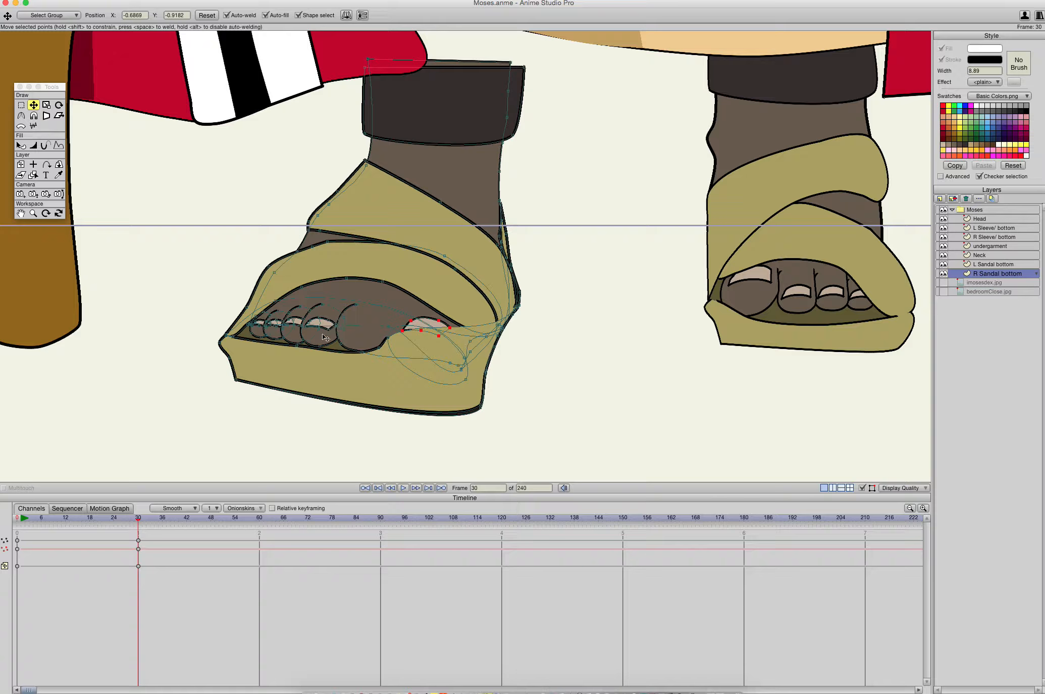
- Move the big toe under its nail and the second toe beside it, and undo the shift of the whole foot shape
left_click(363, 343)
left_click_drag(366, 347, 413, 352)
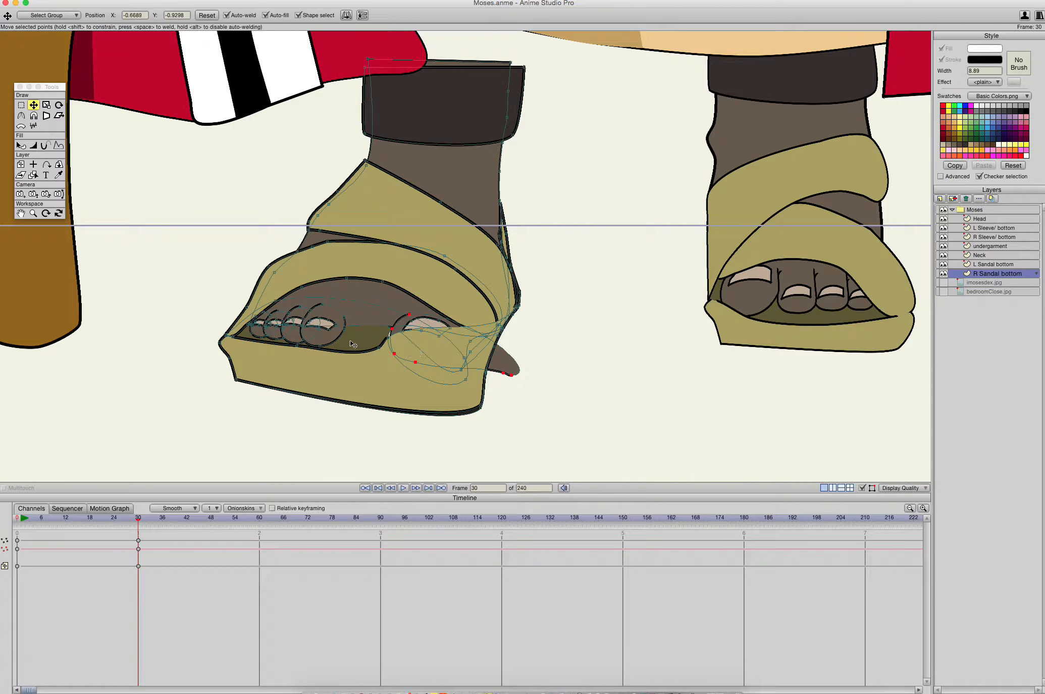
left_click_drag(326, 337, 366, 327)
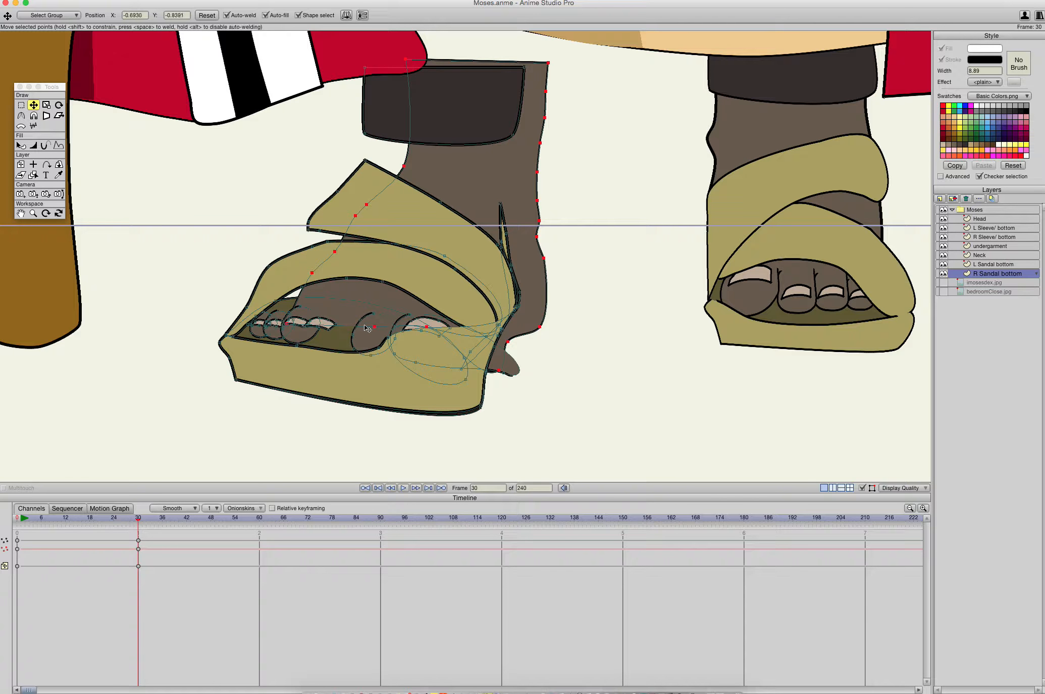
key("ctrl+z")
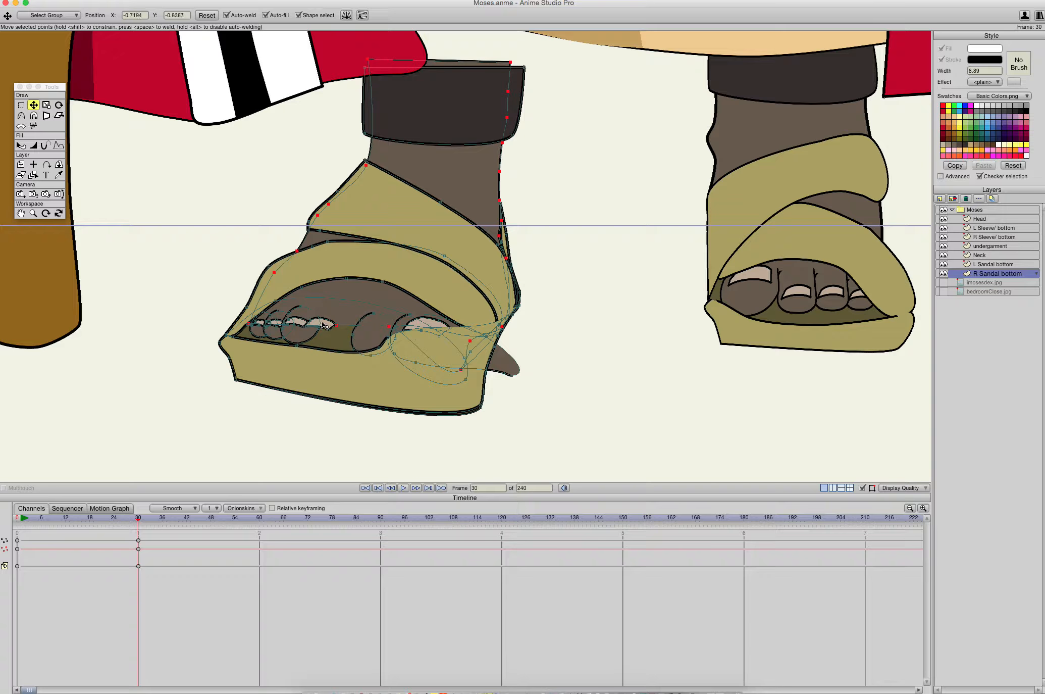
- Move the right foot's second and third toes with their nails closer to the big toe, fitting each nail onto its toe
left_click(328, 322)
left_click(387, 335)
left_click_drag(387, 335, 492, 292)
left_click(320, 321)
scroll(368, 315, "up", 1)
scroll(368, 315, "up", 2)
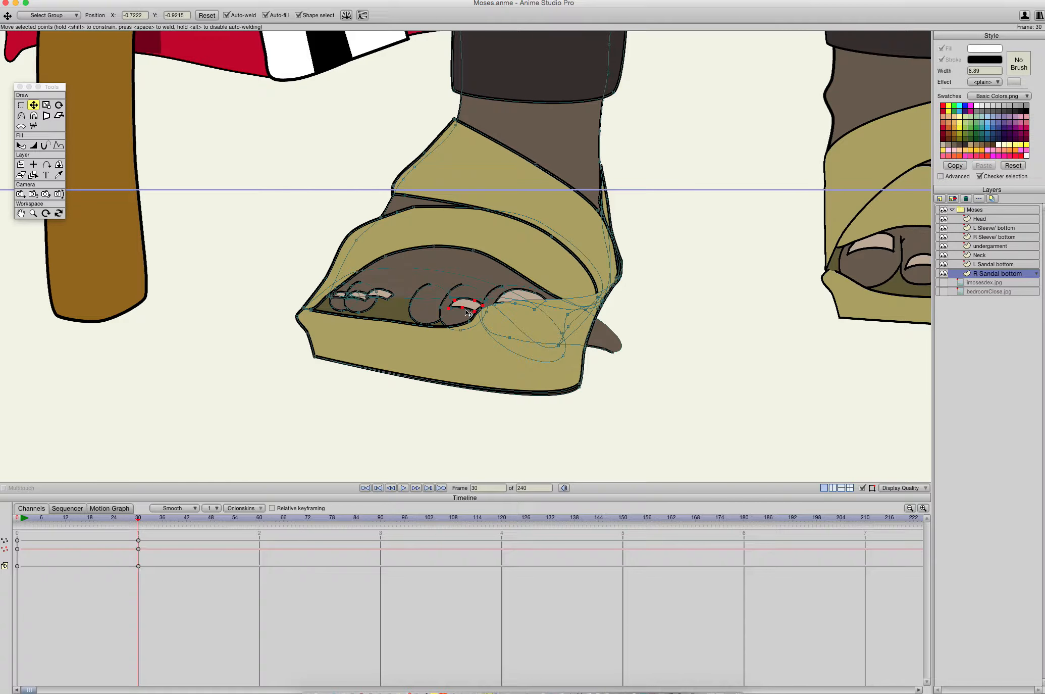
left_click_drag(469, 306, 466, 301)
left_click_drag(387, 299, 437, 302)
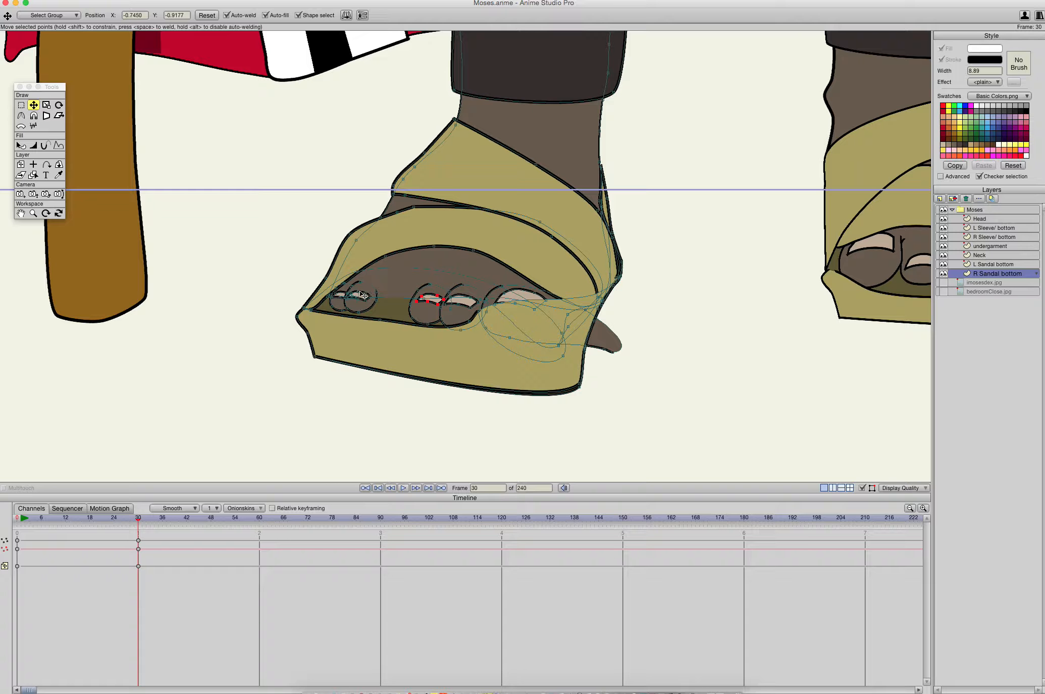
- Move the fourth toe with its nail and the little toe's outline up against the third toe
mouse_move(366, 295)
left_mouse_down()
mouse_move(407, 295)
mouse_move(401, 310)
mouse_move(380, 309)
left_mouse_up()
key("super+z")
key("Return")
left_click(361, 306)
key("super+z")
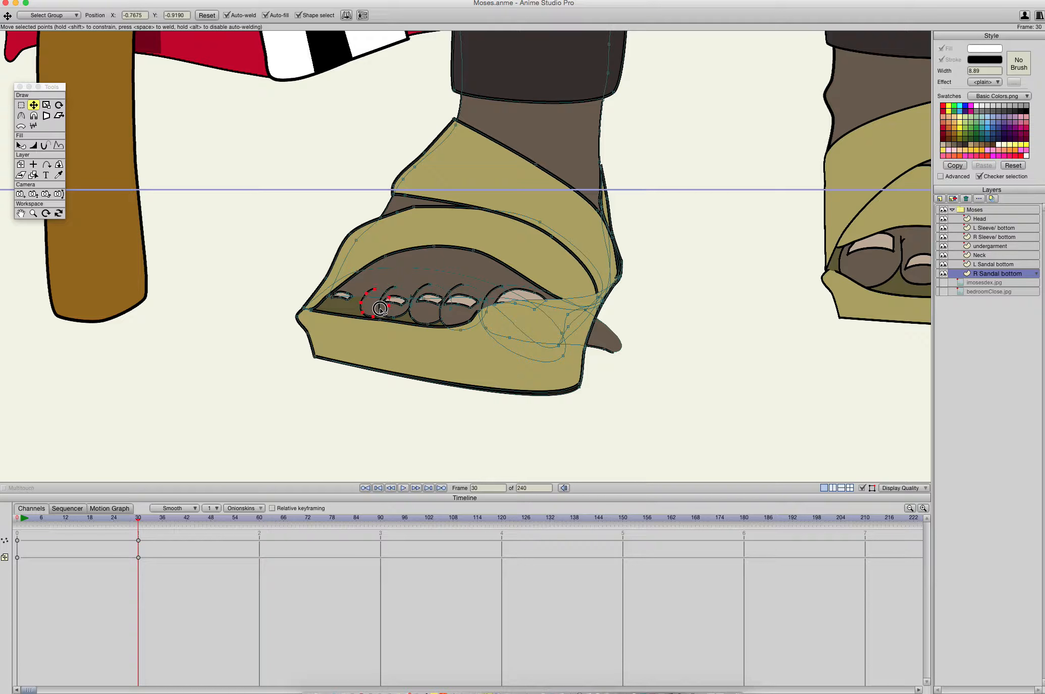
left_click(397, 309)
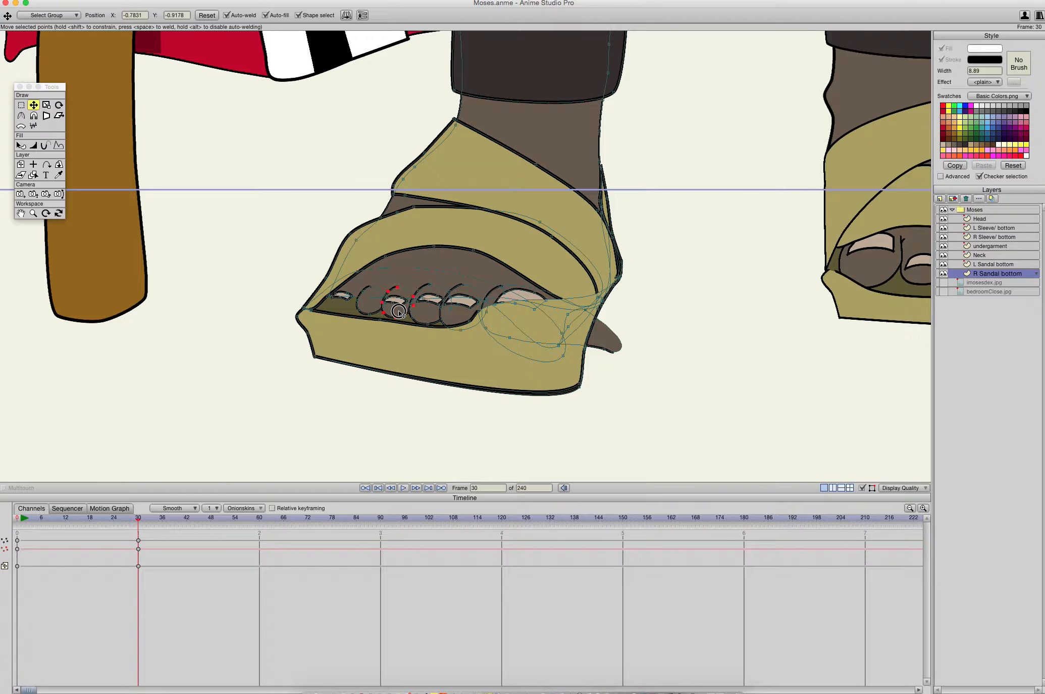
- Fit the fourth toenail onto its toe and shift the little toenail over onto the little toe's outline
left_click(400, 302)
left_click(366, 297)
left_click(345, 297)
left_click(347, 300)
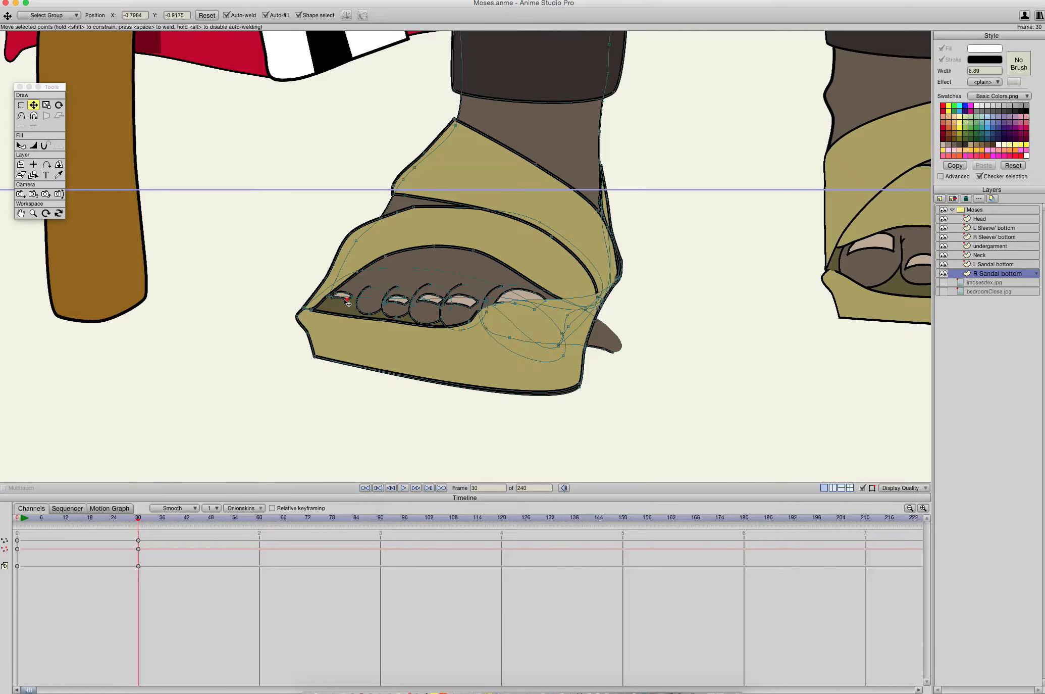
key("Return")
left_click(343, 299)
double_click(341, 296)
left_click(343, 299)
- Pull the front contour points of the right foot inward and down so the outline closes beside the little toe
left_click_drag(340, 296, 426, 188)
left_click(320, 312)
key("super+z")
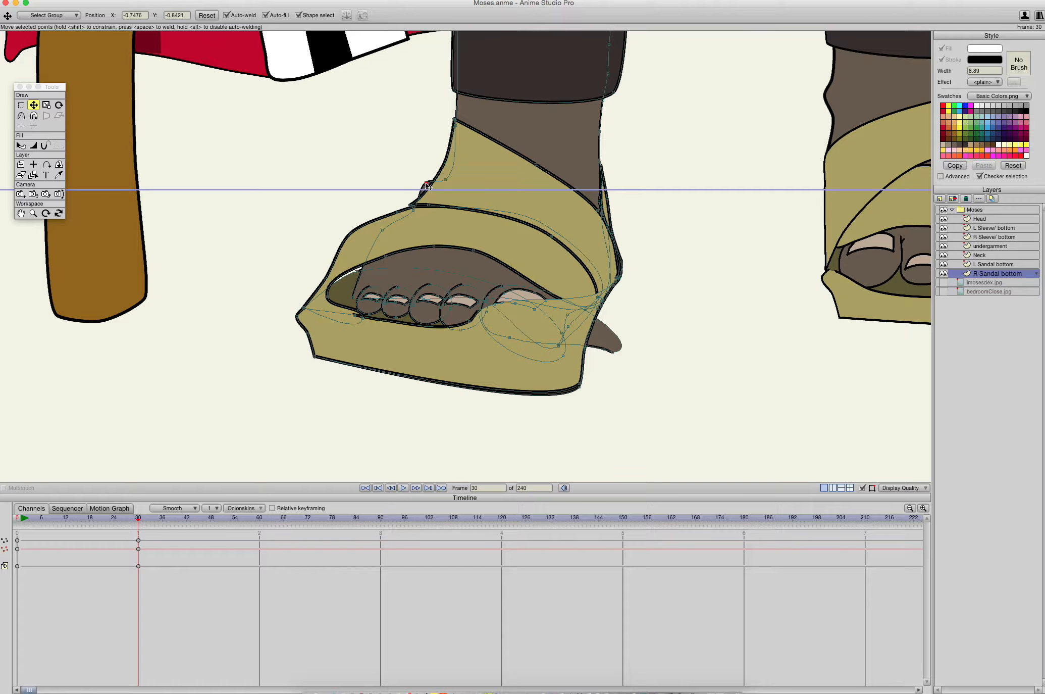
left_click(430, 191)
left_click_drag(354, 236, 359, 301)
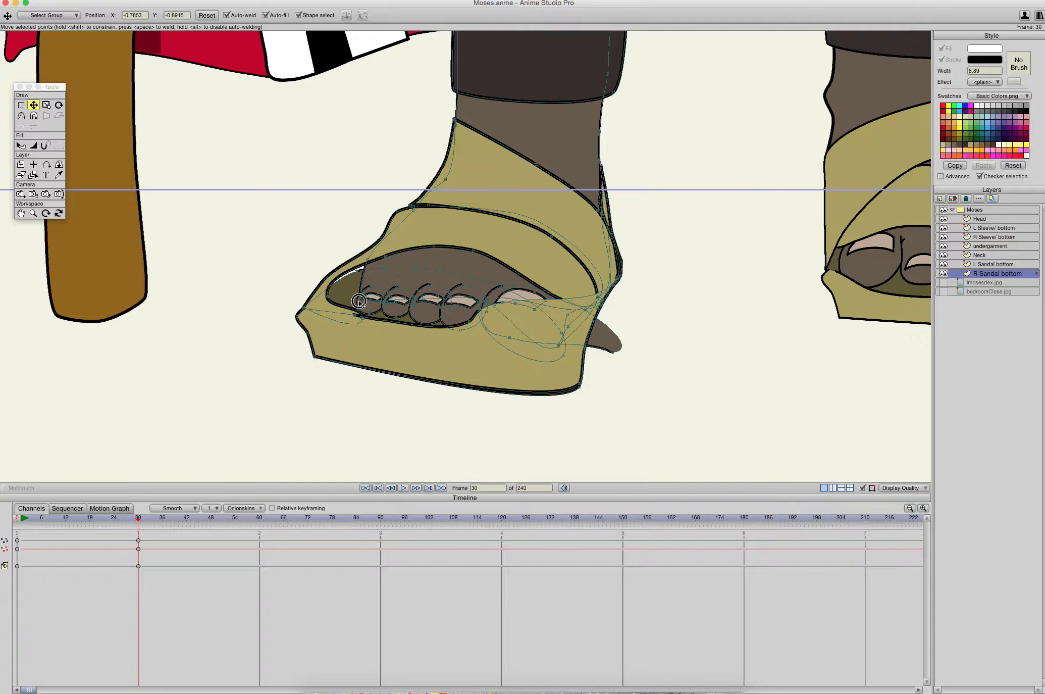
left_click_drag(368, 259, 356, 313)
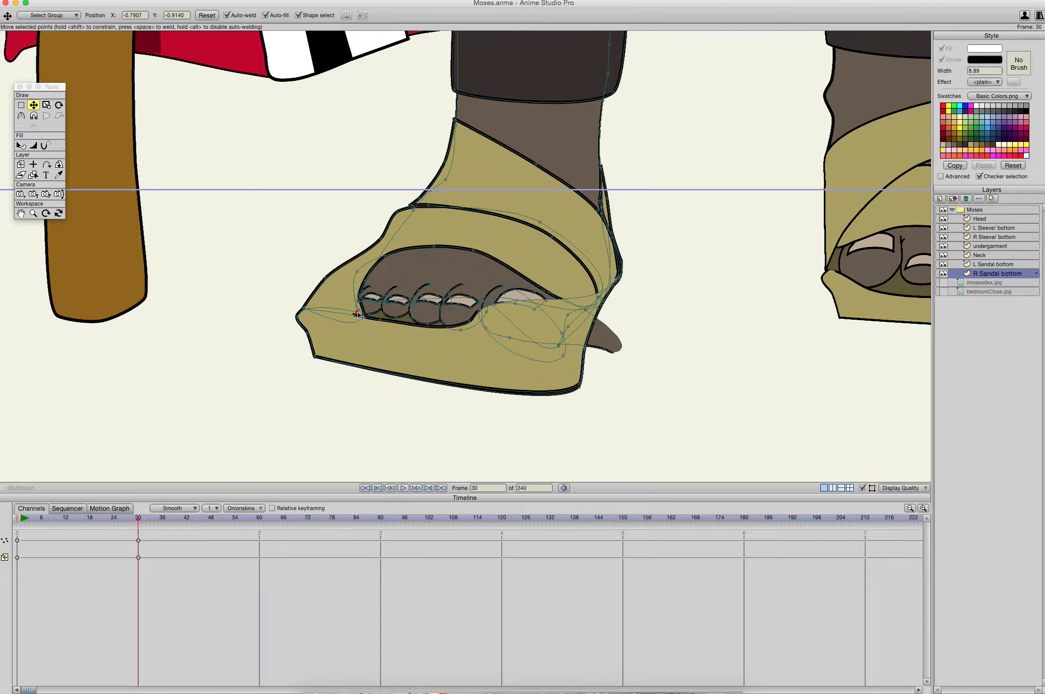
- Pull the front strap's outer edge in beside the little toe, placing its lower end point at about X -0.7957, Y -0.9243
left_click(350, 275)
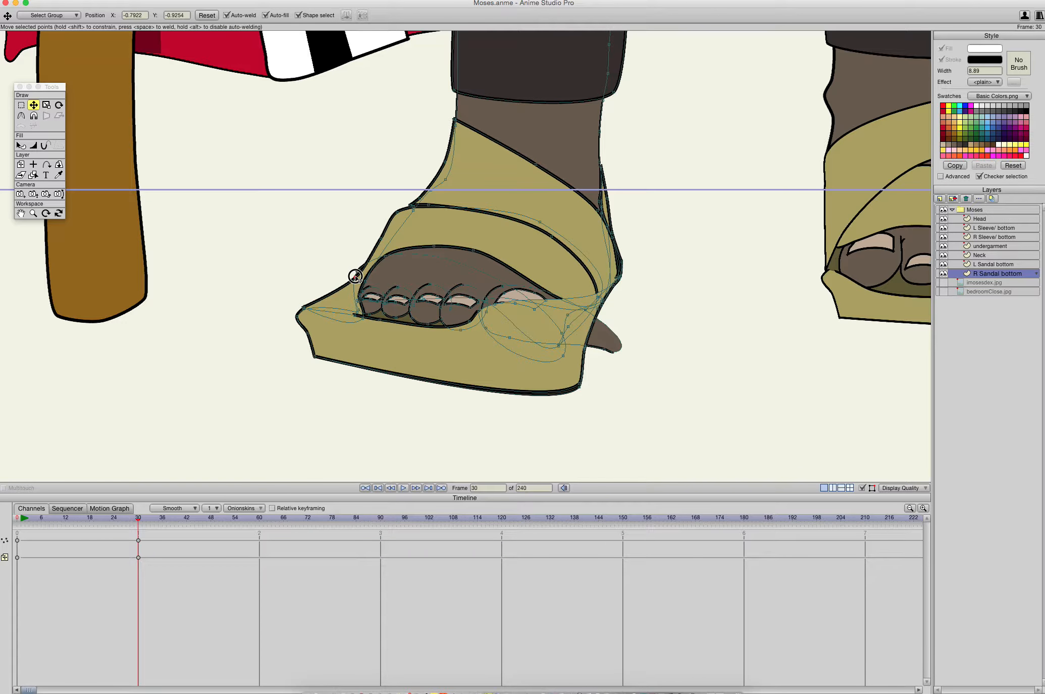
left_click_drag(355, 277, 365, 274)
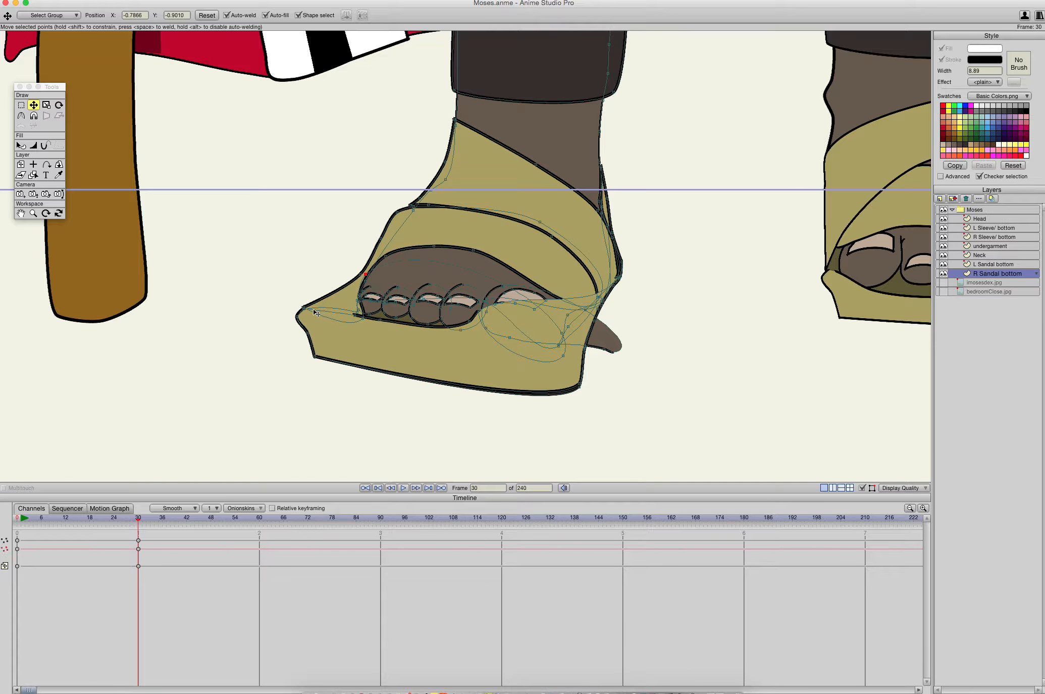
left_click_drag(305, 310, 351, 310)
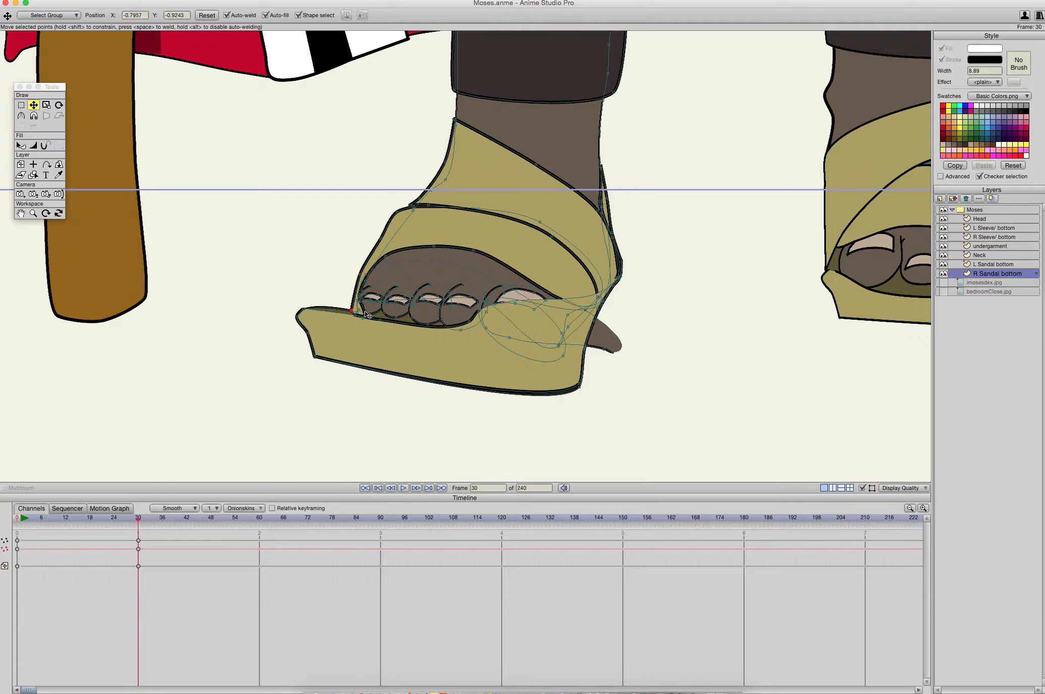
- Pull the sole's outer edge and lower corner points in beneath the toes, placing the inner bottom corner at about X -0.6686, Y -0.9591
left_click(362, 318)
left_click_drag(305, 310, 345, 316)
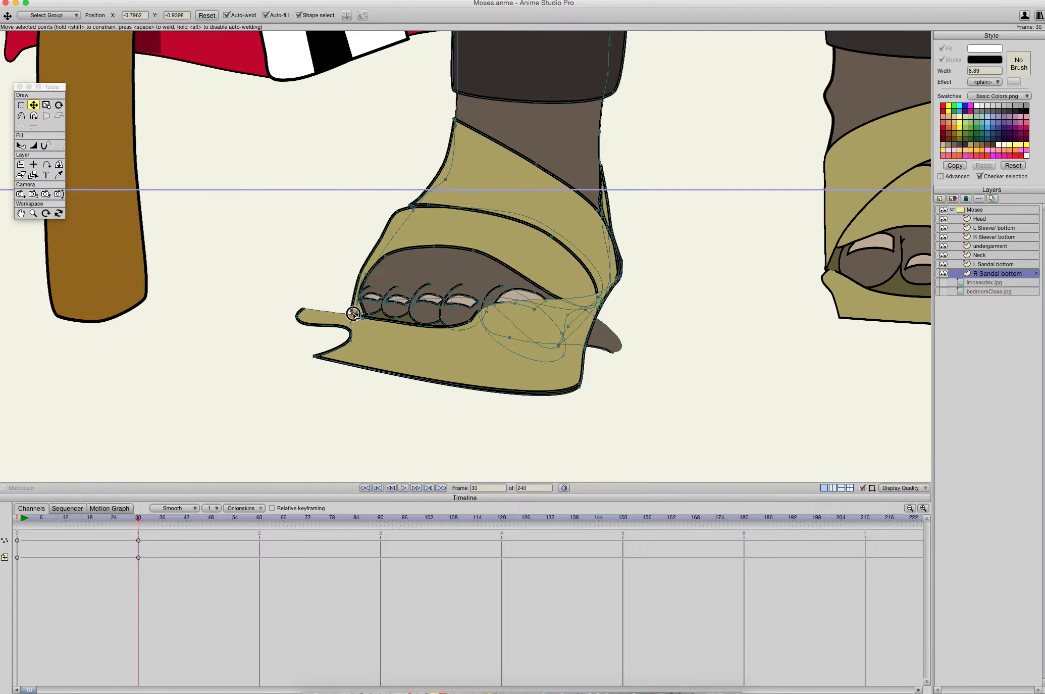
left_click(354, 313)
left_click_drag(303, 309, 395, 350)
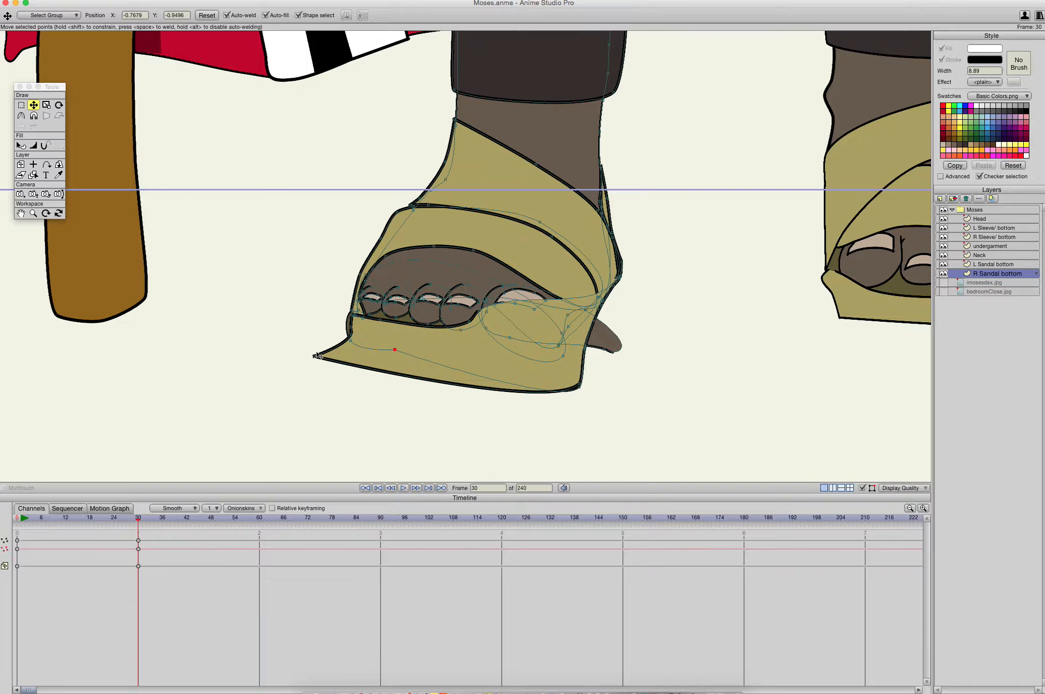
left_click_drag(315, 359, 396, 354)
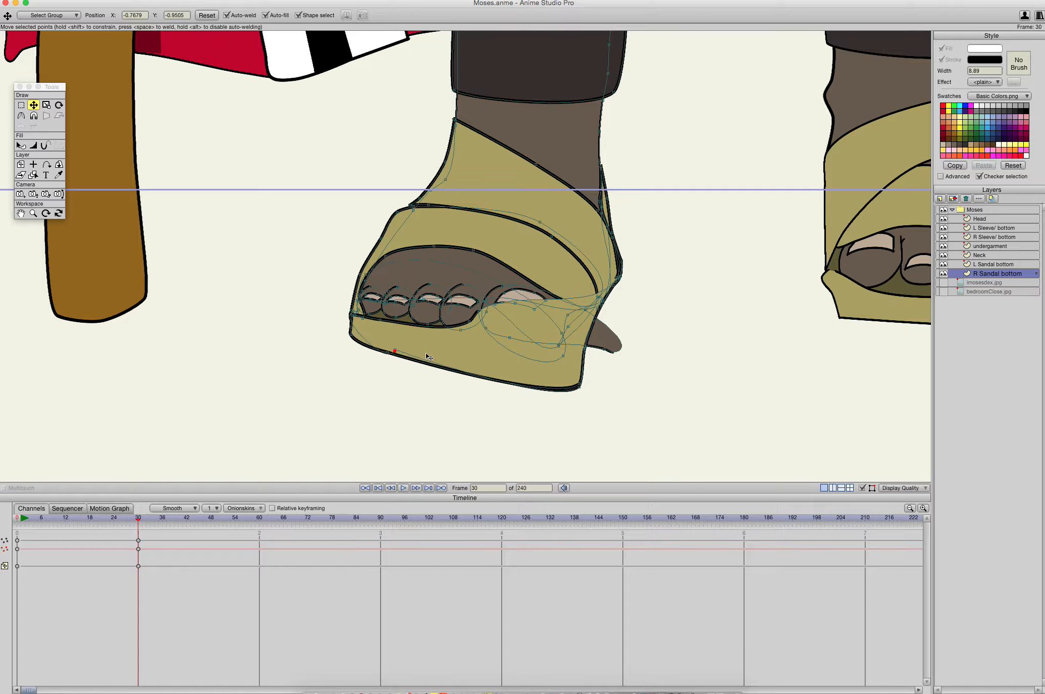
left_click_drag(572, 387, 551, 367)
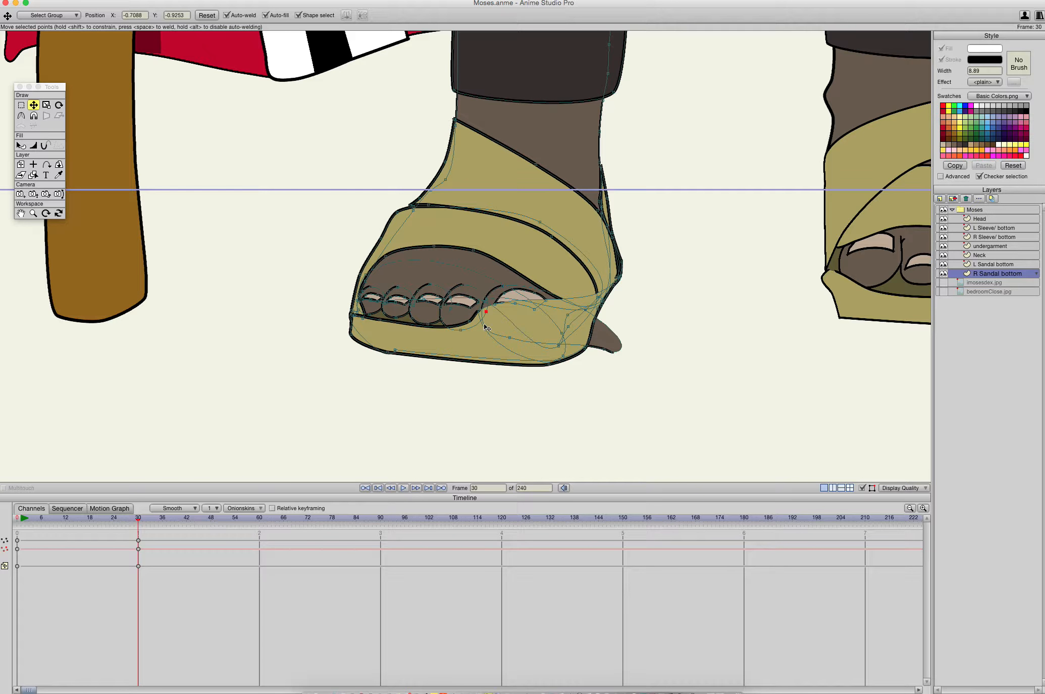
- Extend the sole's upper edge beneath and past the big toe, ending its inner point at about X -0.6476, Y -0.9222
left_click(475, 336)
mouse_move(479, 318)
left_mouse_down()
mouse_move(504, 338)
mouse_move(480, 320)
left_mouse_up()
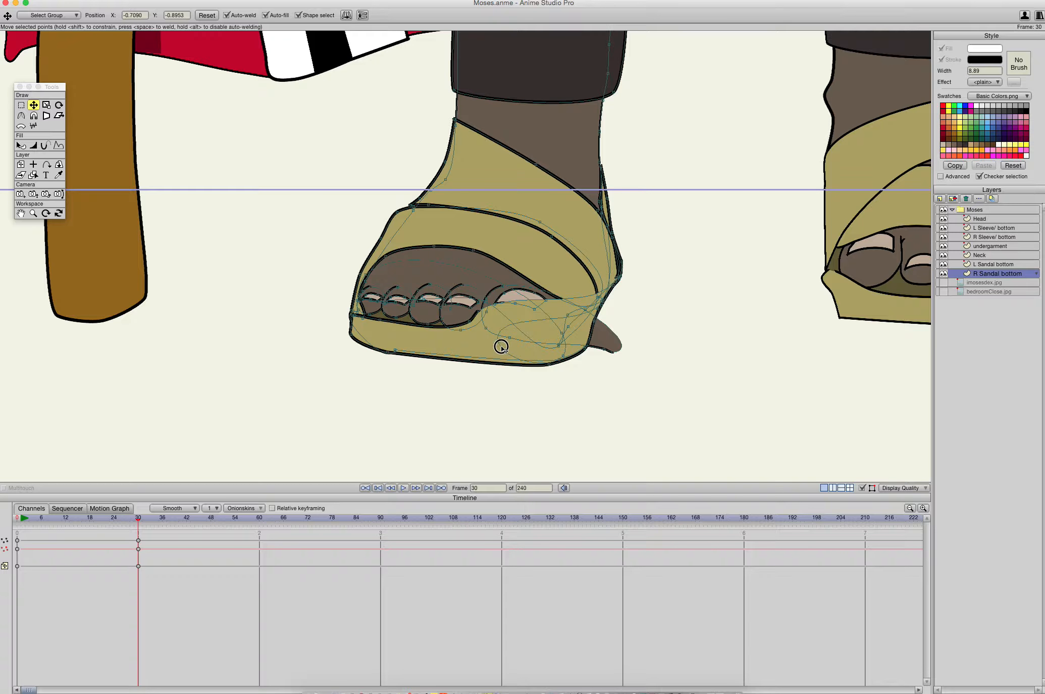
left_click(568, 331)
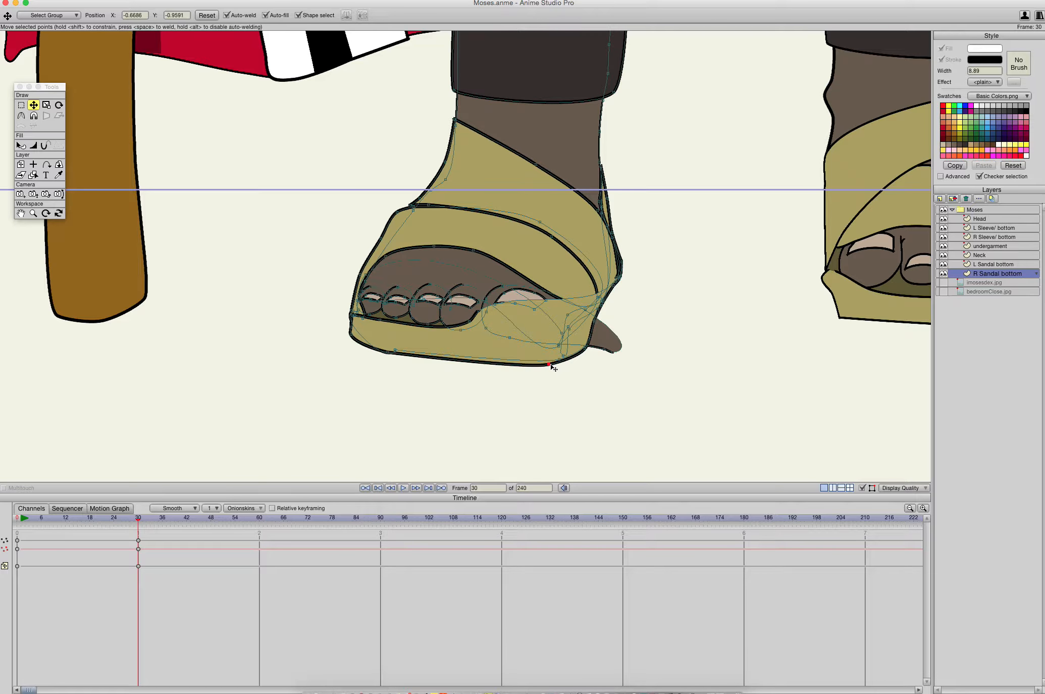
left_click_drag(487, 320, 541, 327)
key("super+z")
key("super+z")
left_click(478, 312)
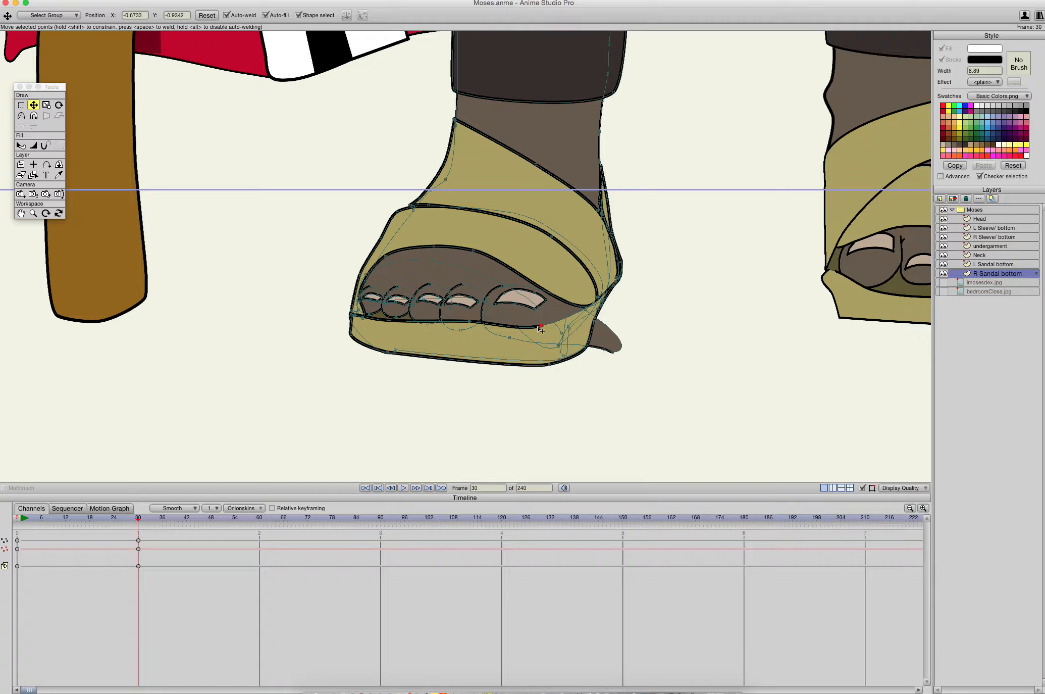
left_click_drag(470, 324, 581, 308)
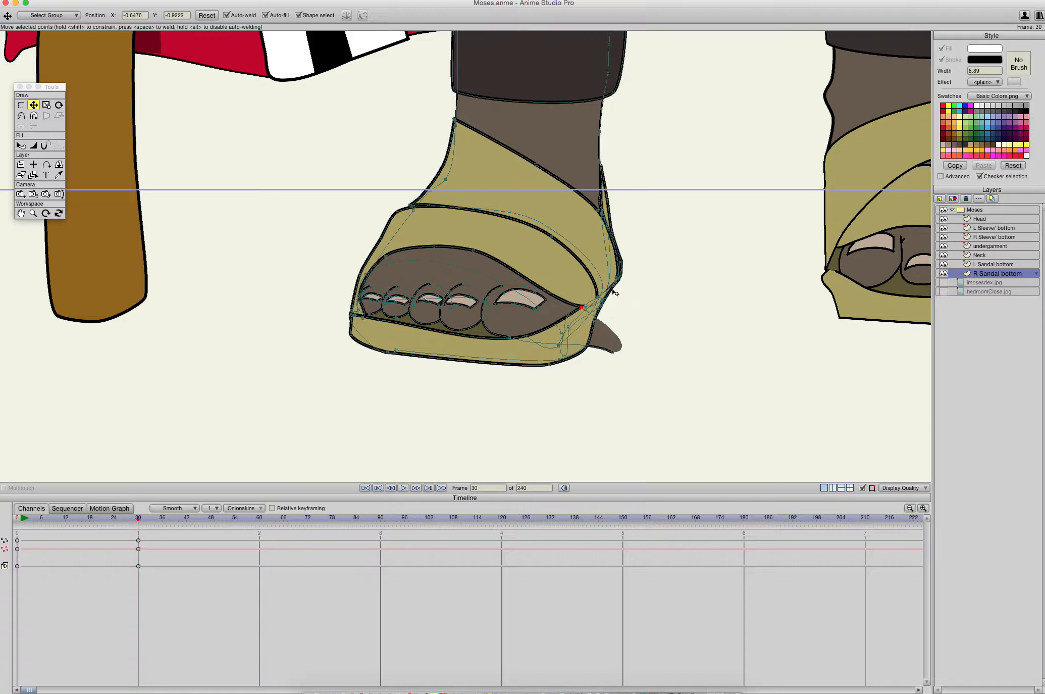
- Tuck the protruding foot tip beside the big toe inside the sandal at about X -0.6532, Y -0.9303, and lower the neighbouring contour point
left_click(610, 349)
left_click_drag(605, 348, 579, 343)
key("super+z")
left_click(604, 350)
left_click_drag(607, 352, 574, 320)
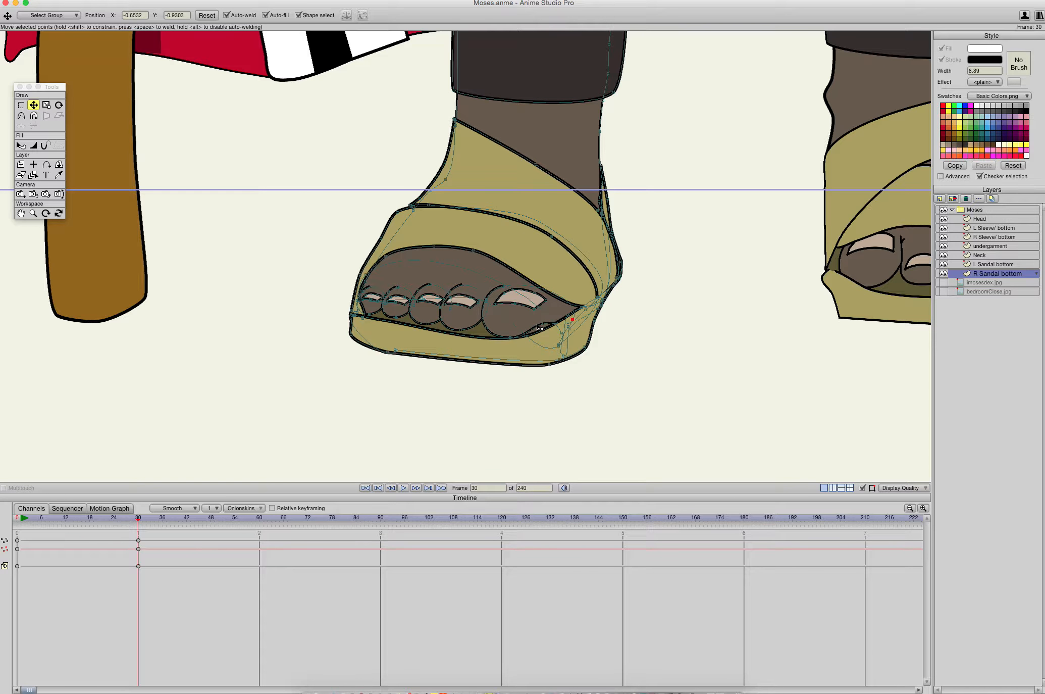
left_click_drag(543, 324, 540, 336)
- Check the reshaped right foot against the whole Moses figure
scroll(544, 315, "up", 2)
scroll(545, 315, "down", 1)
scroll(546, 317, "down", 4)
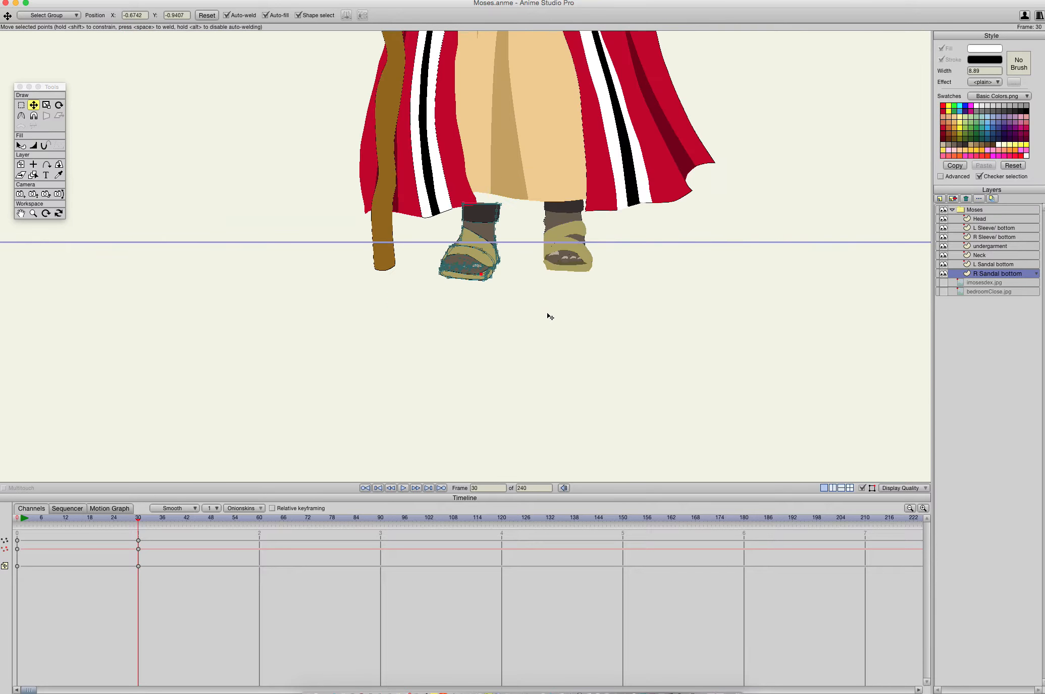
scroll(565, 294, "up", 5)
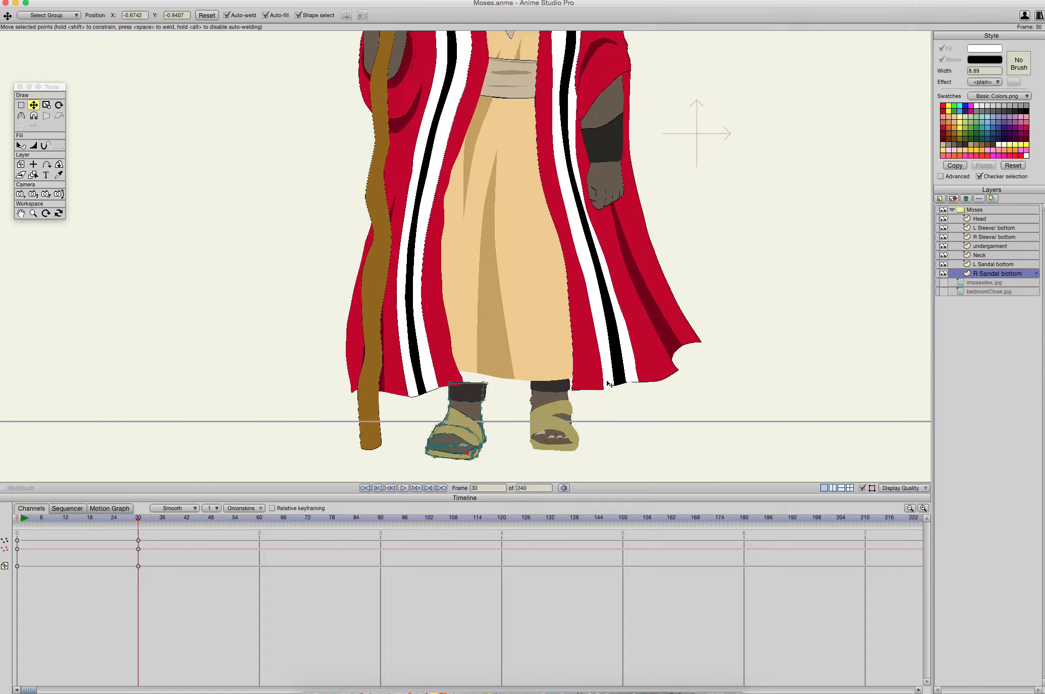
scroll(617, 373, "down", 8)
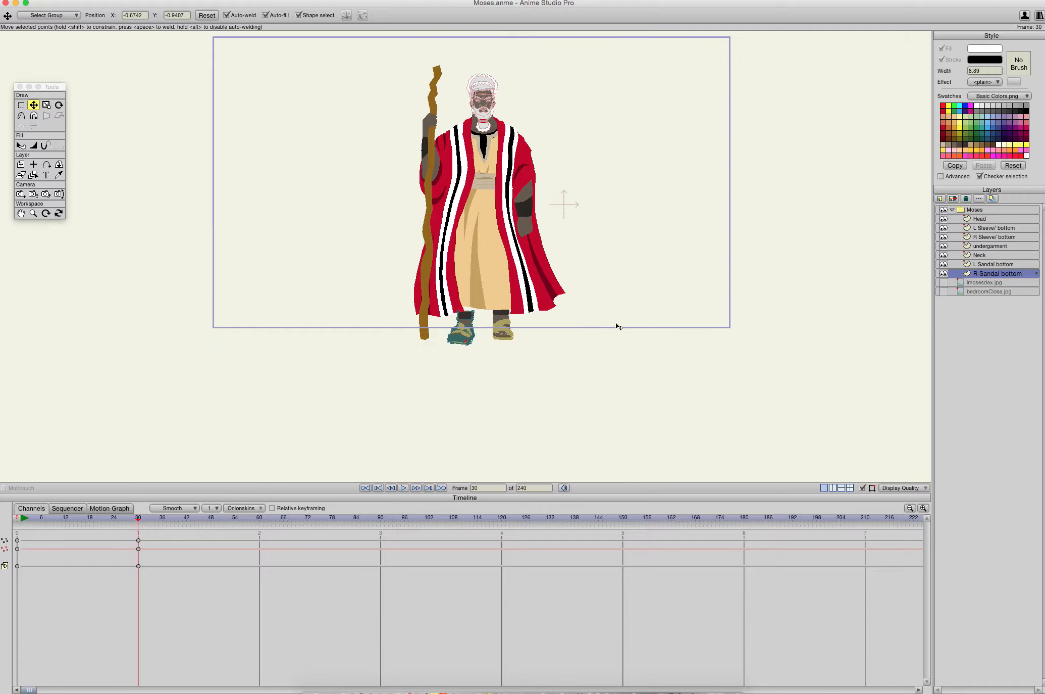
scroll(603, 389, "up", 1)
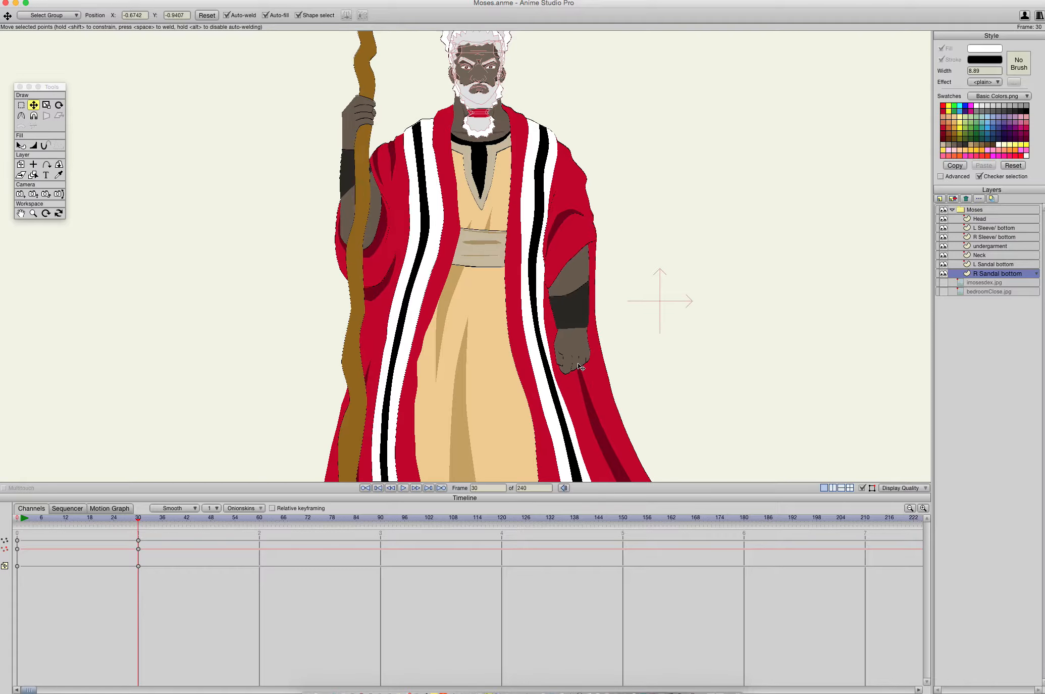
scroll(581, 366, "down", 3)
- Enlarge the right leg's dark cuff by pulling its top corners up and outward behind the robe and spreading its lower corners
left_click_drag(540, 372, 607, 178)
scroll(537, 298, "up", 5)
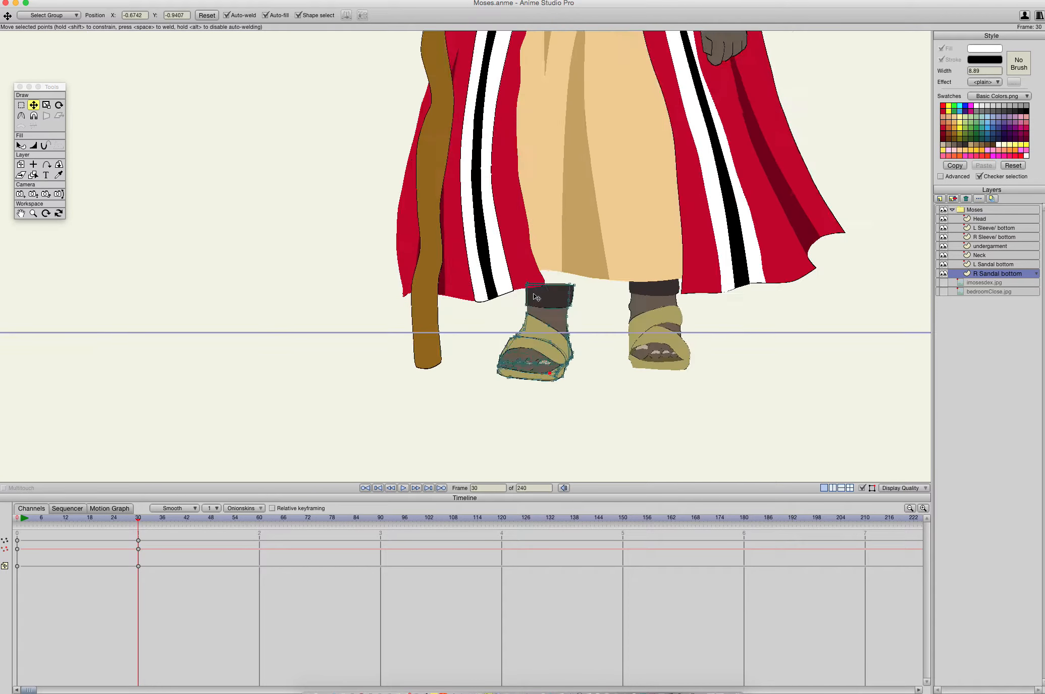
left_click_drag(572, 213, 505, 141)
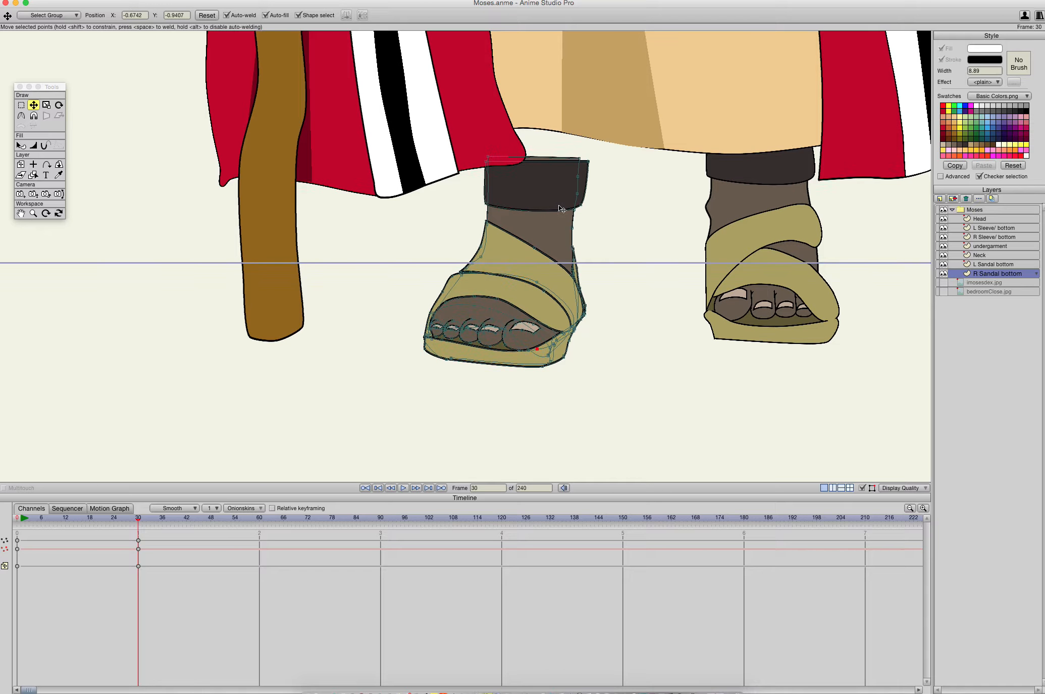
scroll(558, 204, "up", 3)
left_click_drag(558, 204, 476, 305)
scroll(507, 270, "up", 3)
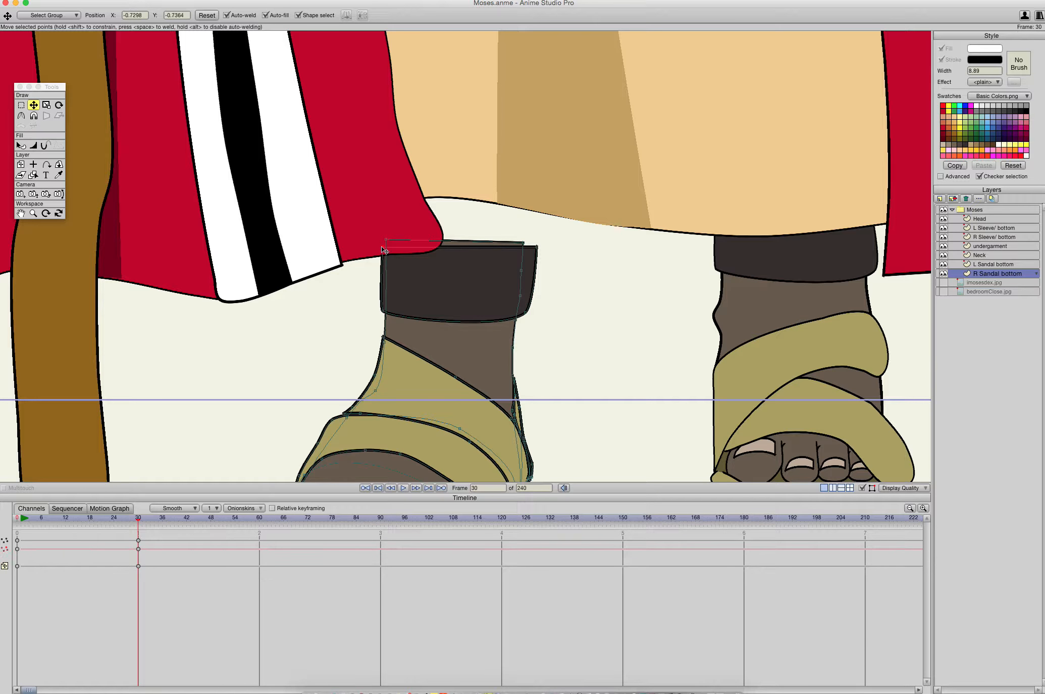
left_click_drag(381, 249, 337, 164)
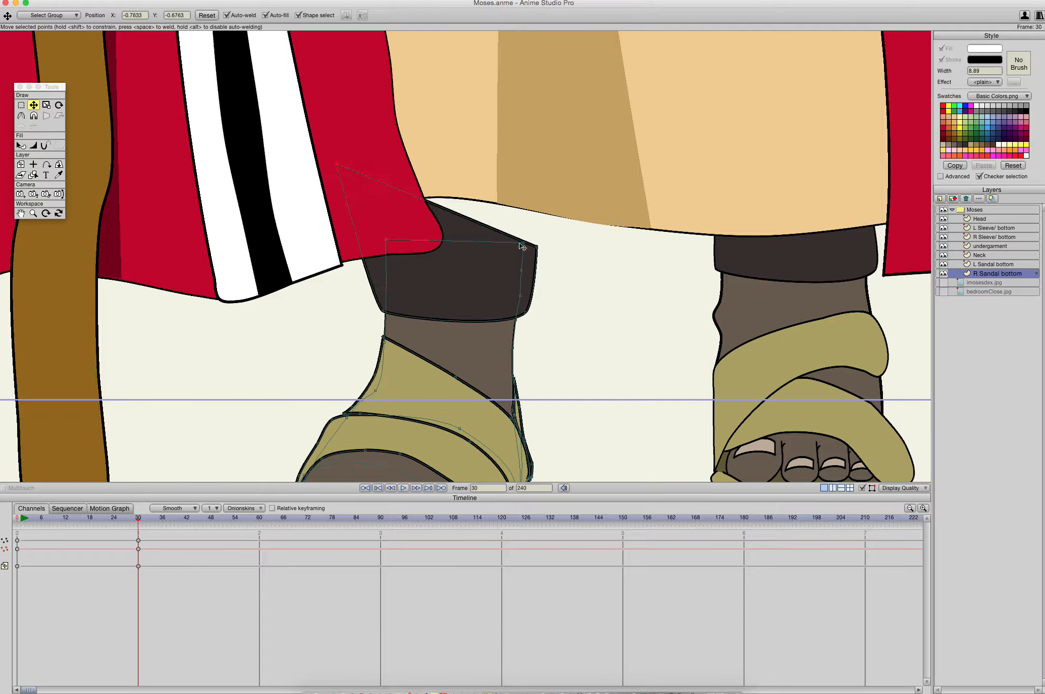
left_click(537, 246)
left_click_drag(536, 246, 560, 172)
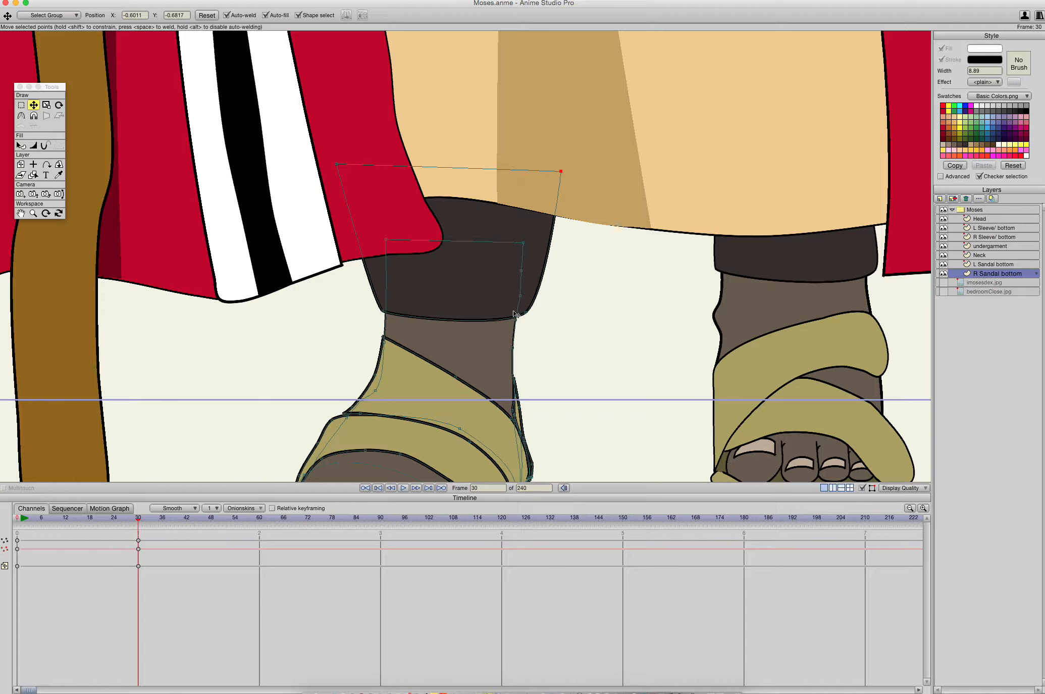
left_click_drag(528, 318, 544, 313)
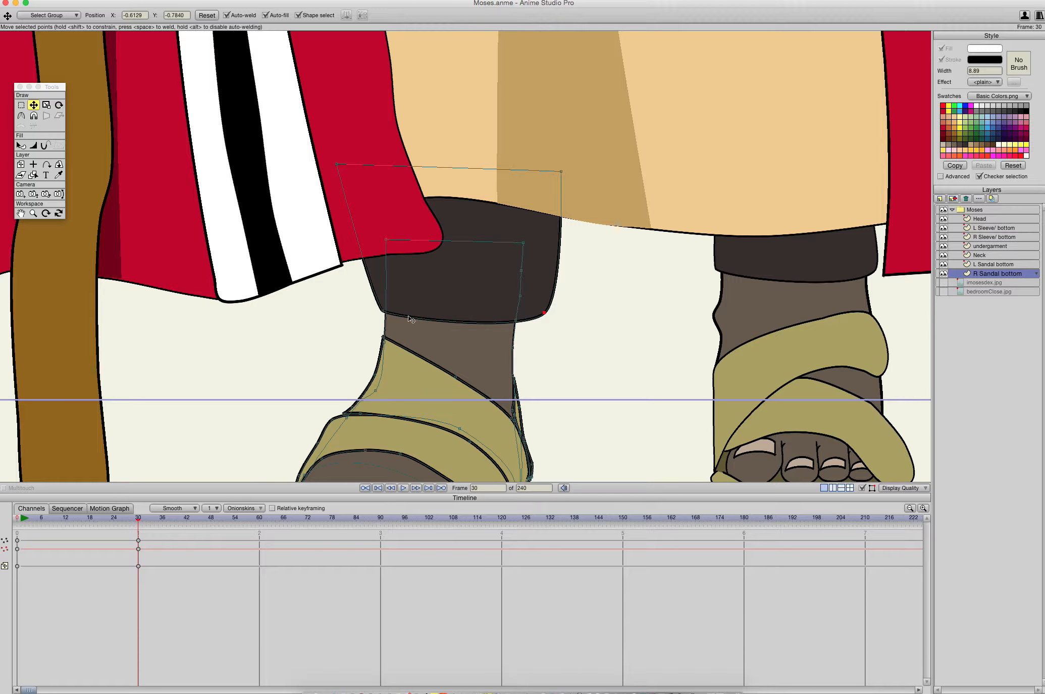
left_click_drag(384, 315, 371, 310)
- Play the right foot's animation with the whole character in view
scroll(418, 334, "up", 1)
scroll(419, 334, "down", 20)
scroll(420, 333, "up", 10)
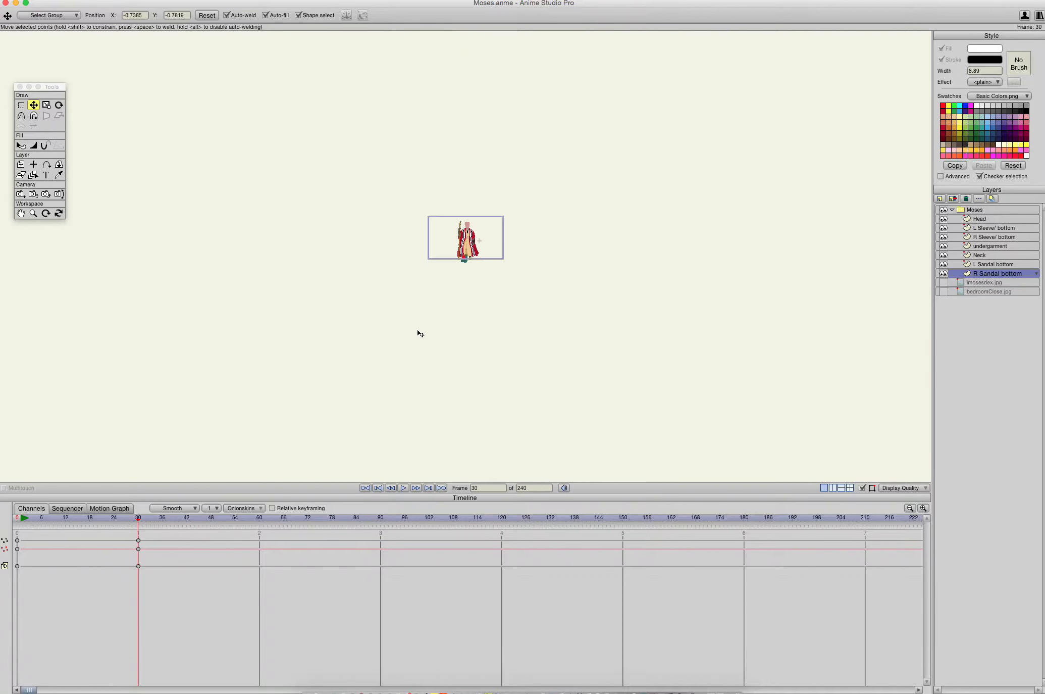
scroll(423, 325, "up", 8)
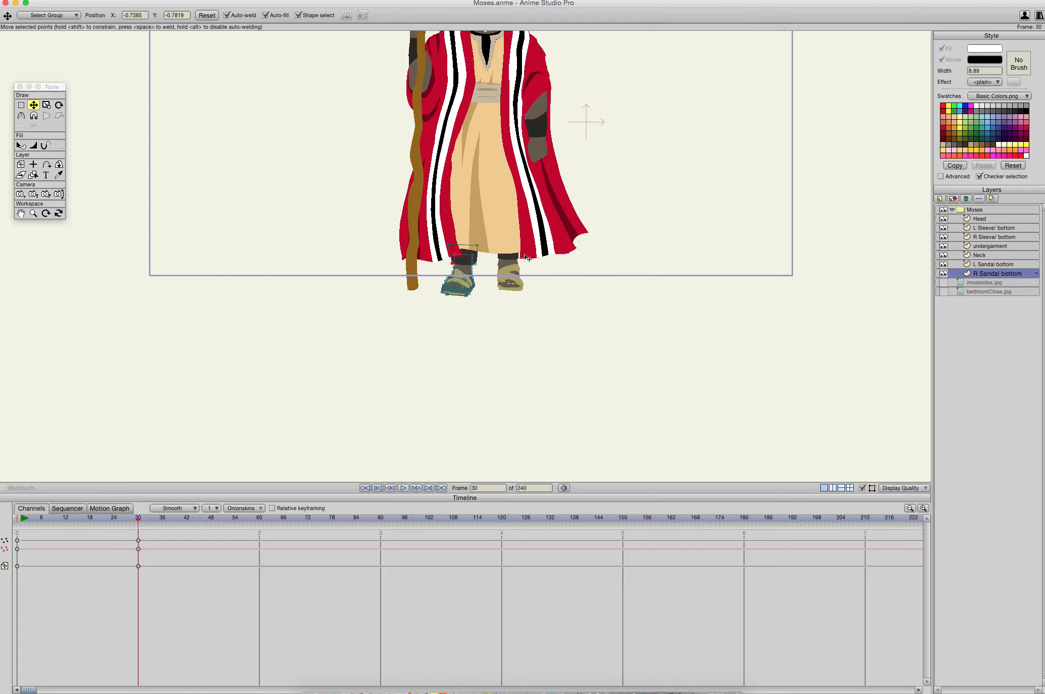
scroll(544, 236, "down", 5)
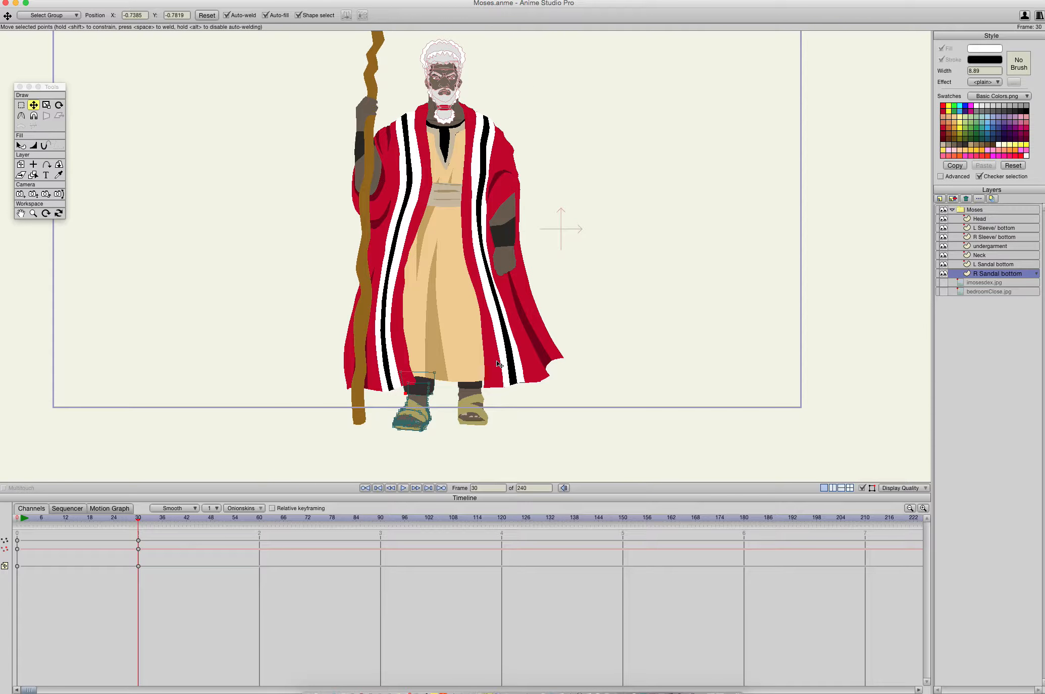
key("space")
key("space")
key("space")
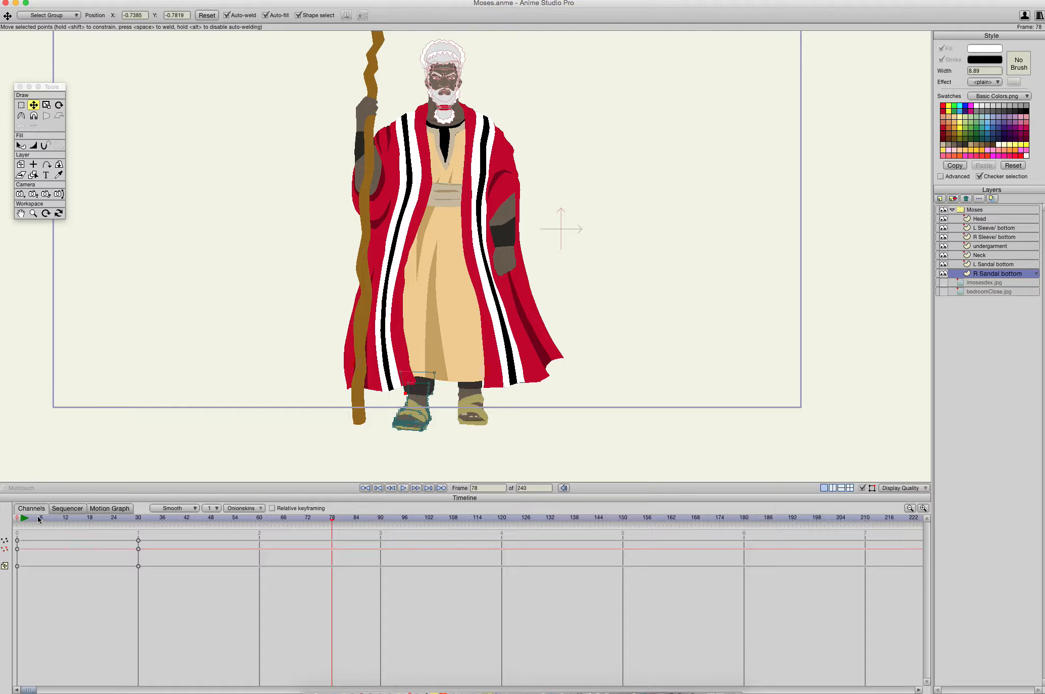
- Return to frame 0 and scrub the timeline toward frame 30 and back to check the foot's movement
left_click(16, 517)
key("super+a")
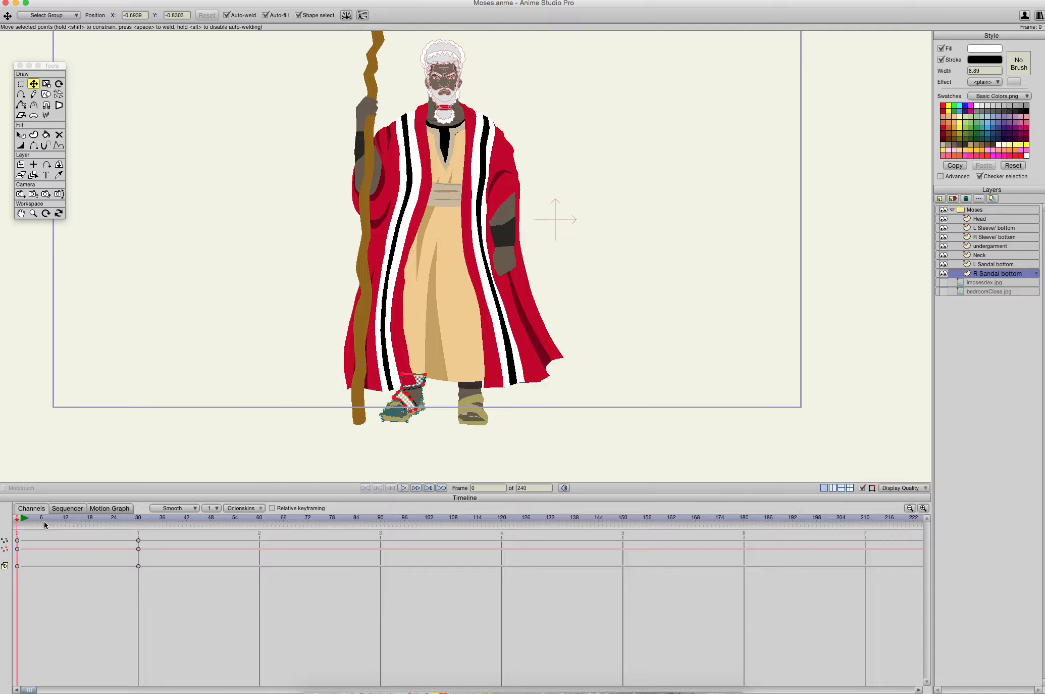
left_click(24, 520)
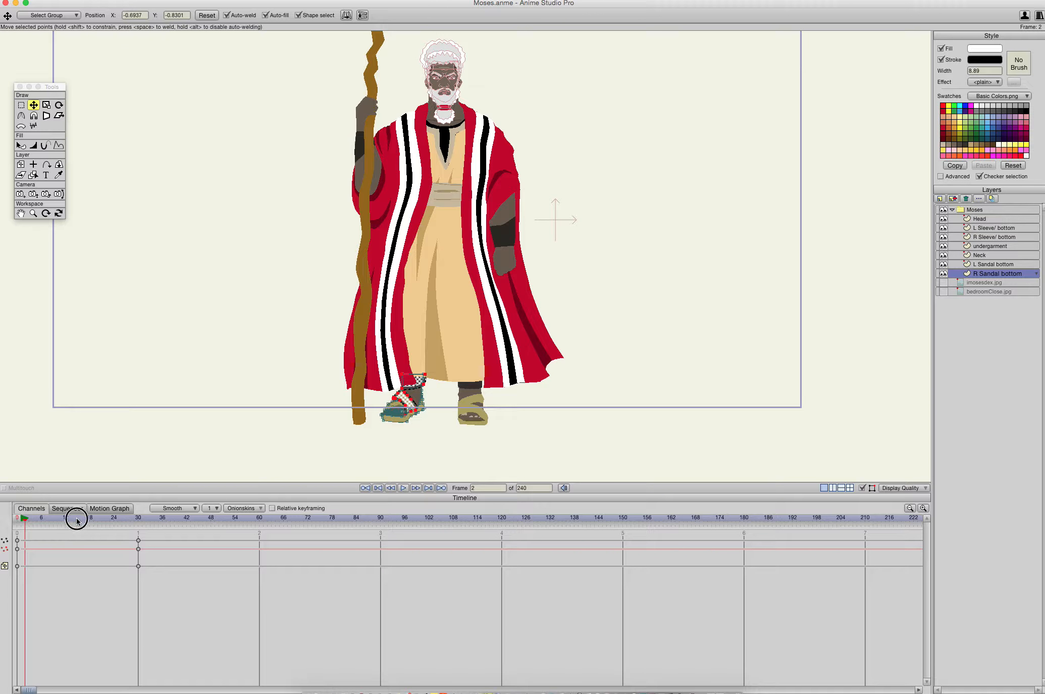
mouse_move(25, 520)
left_mouse_down()
mouse_move(222, 520)
mouse_move(89, 504)
mouse_move(16, 510)
left_mouse_up()
left_click_drag(130, 528, 7, 511)
left_click_drag(95, 527, 17, 501)
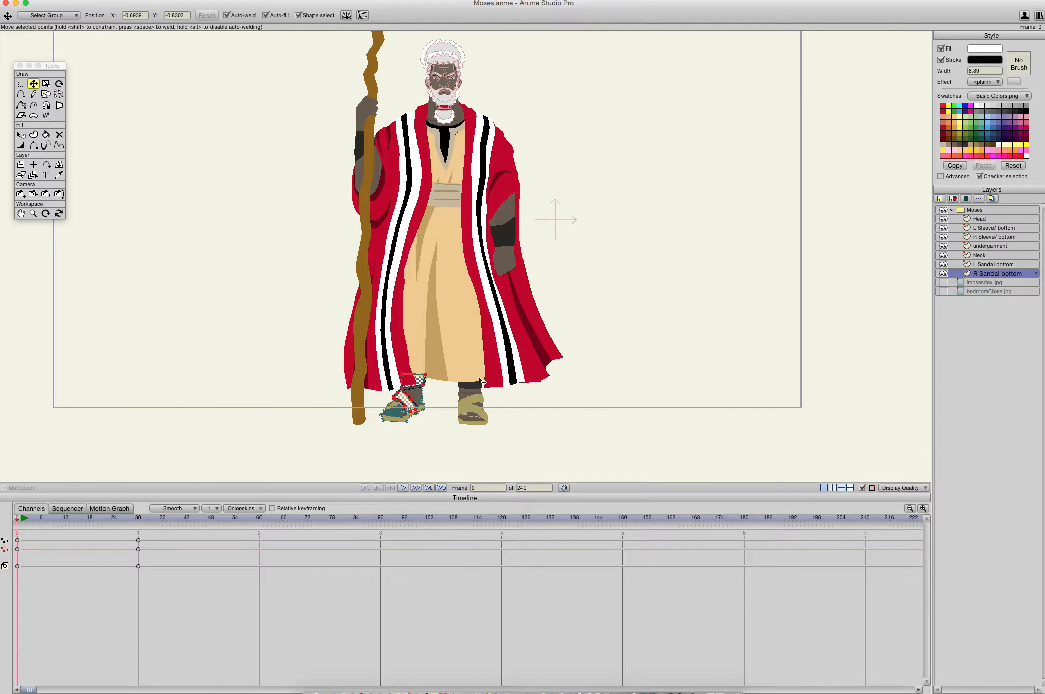
- Clear the highlighted point selection on the right sandal at frame 0 and select the Moses group layer
scroll(451, 377, "up", 5)
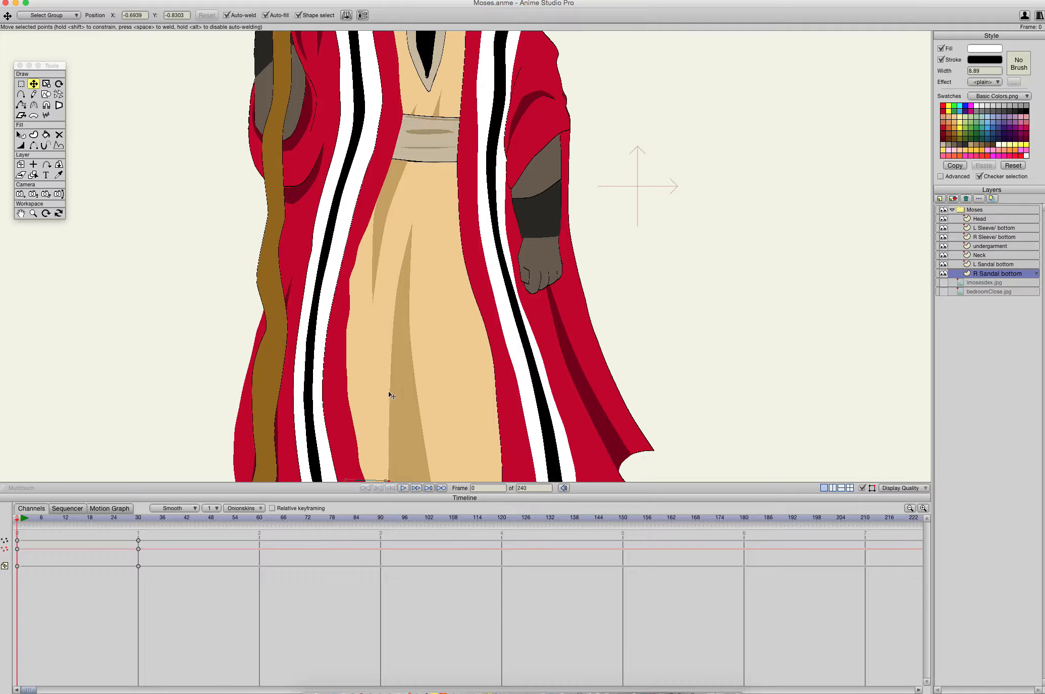
left_click_drag(358, 420, 509, 136)
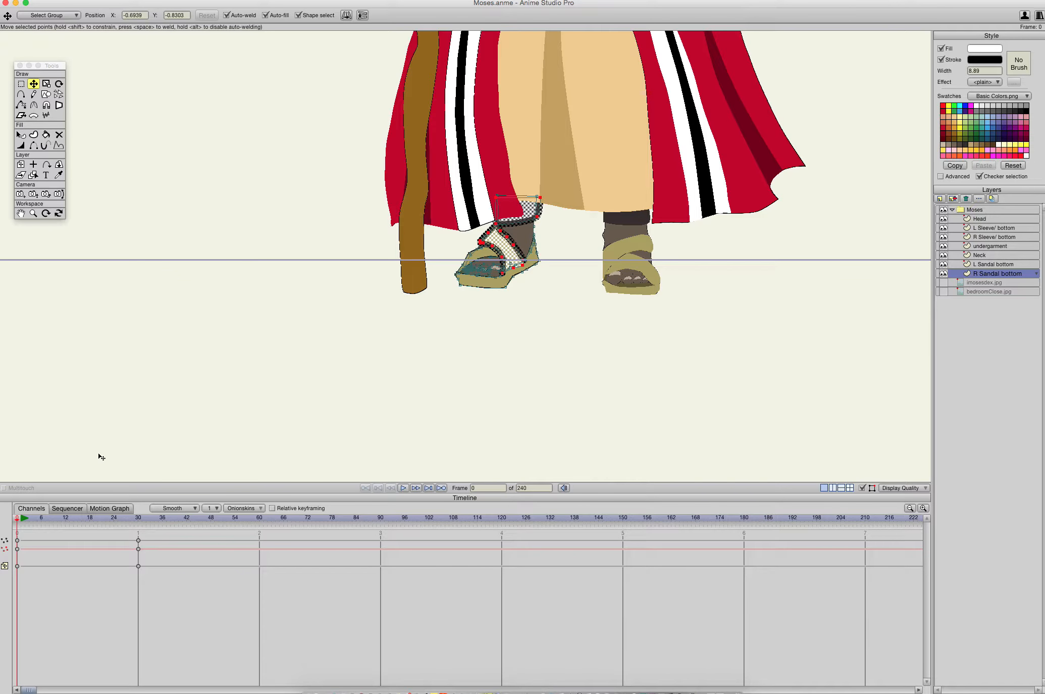
left_click(5, 540)
left_click(534, 354)
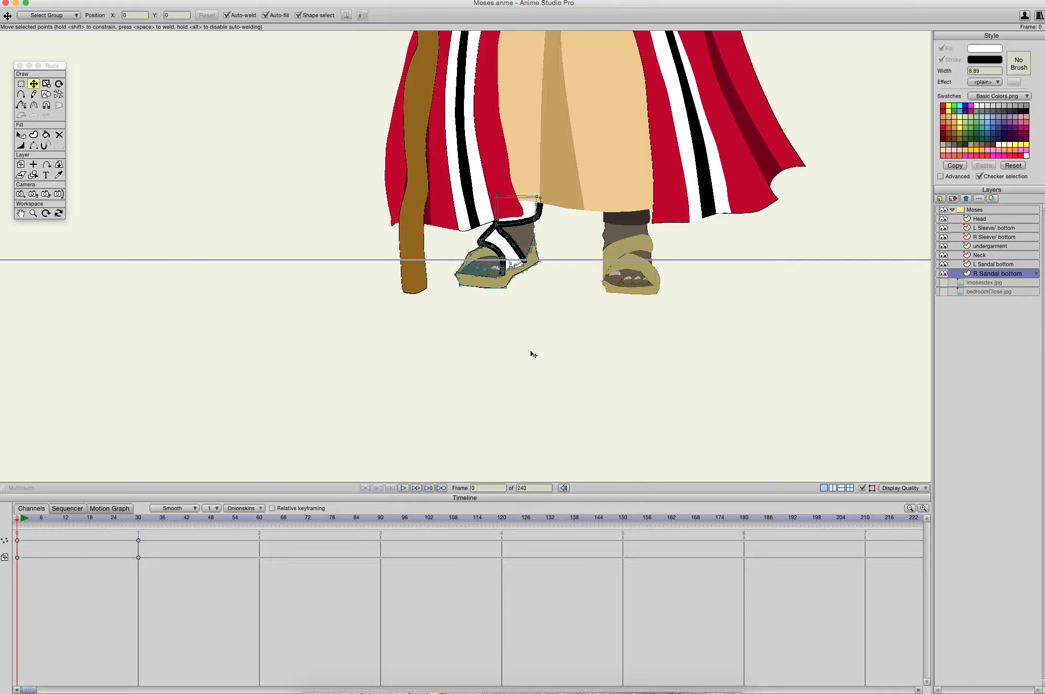
left_click(513, 256)
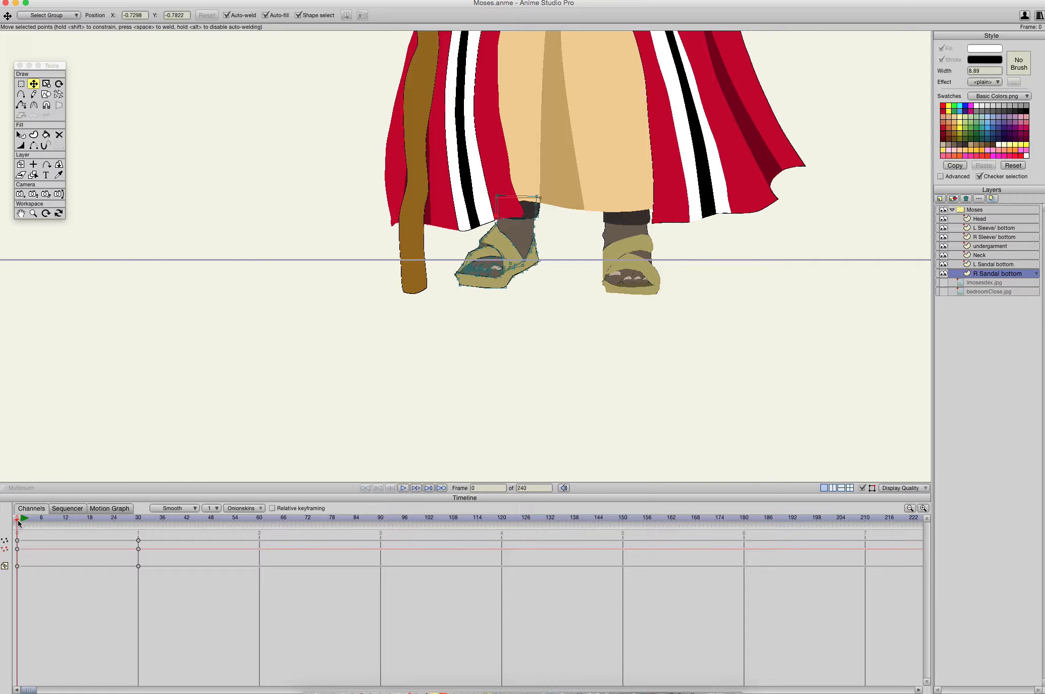
mouse_move(18, 522)
left_mouse_down()
mouse_move(149, 518)
mouse_move(26, 507)
mouse_move(233, 515)
mouse_move(17, 517)
mouse_move(258, 505)
mouse_move(33, 503)
mouse_move(17, 517)
left_mouse_up()
left_click(997, 211)
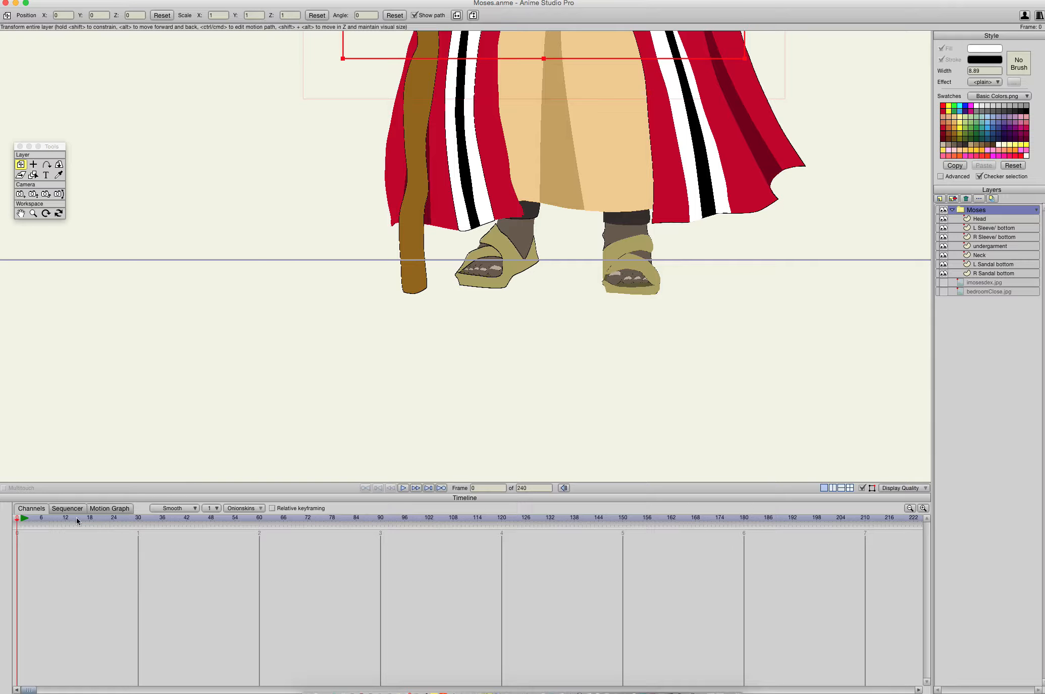
- Play the sandal animation from the start, compare its pose at frame 0, and go to frame 30
key("space")
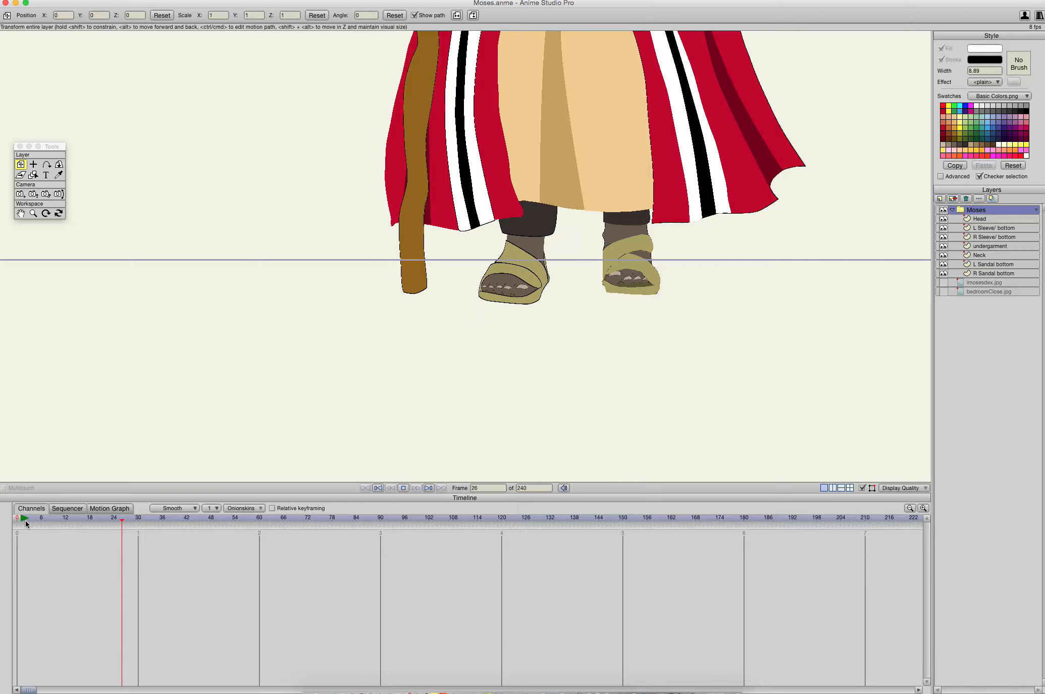
key("space")
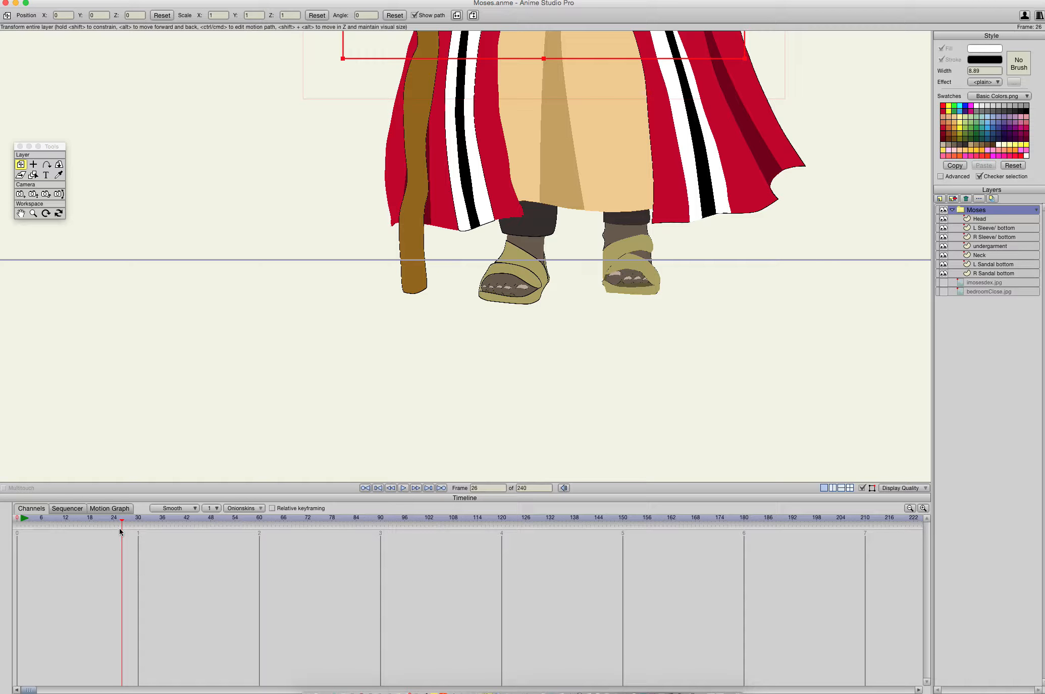
key("space")
key("space")
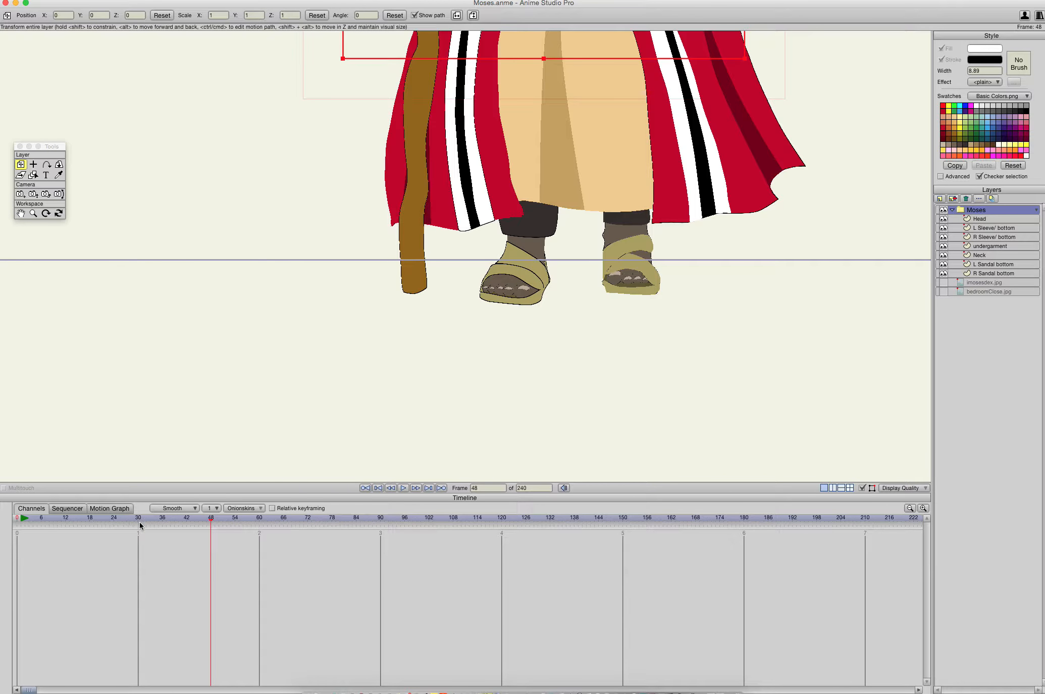
left_click_drag(212, 522, 19, 519)
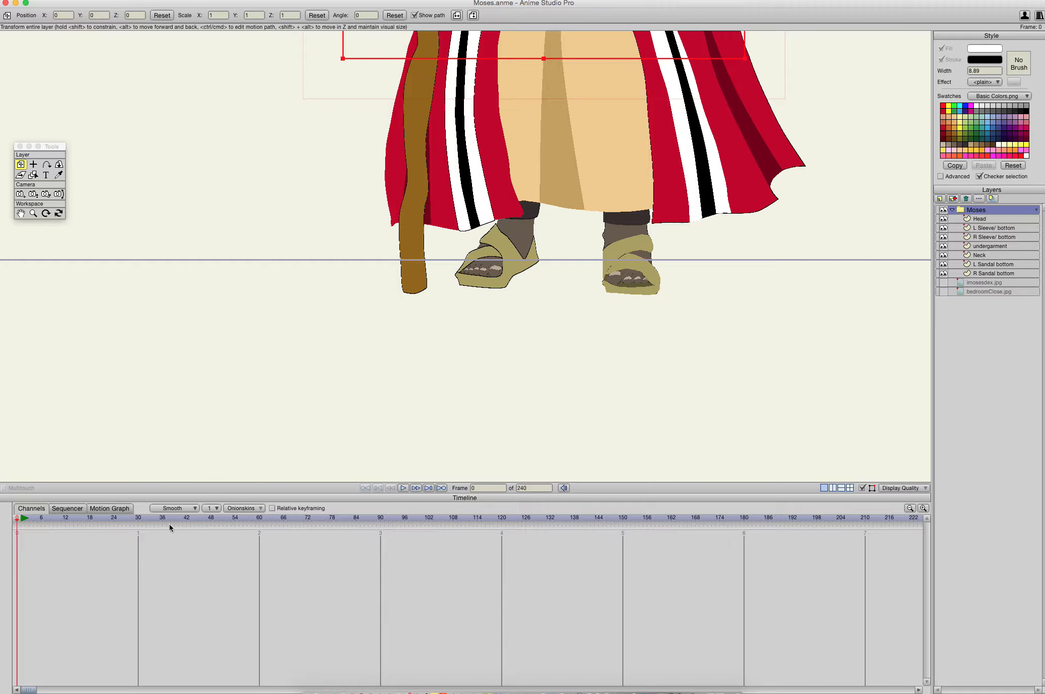
left_click(138, 520)
left_click(139, 520)
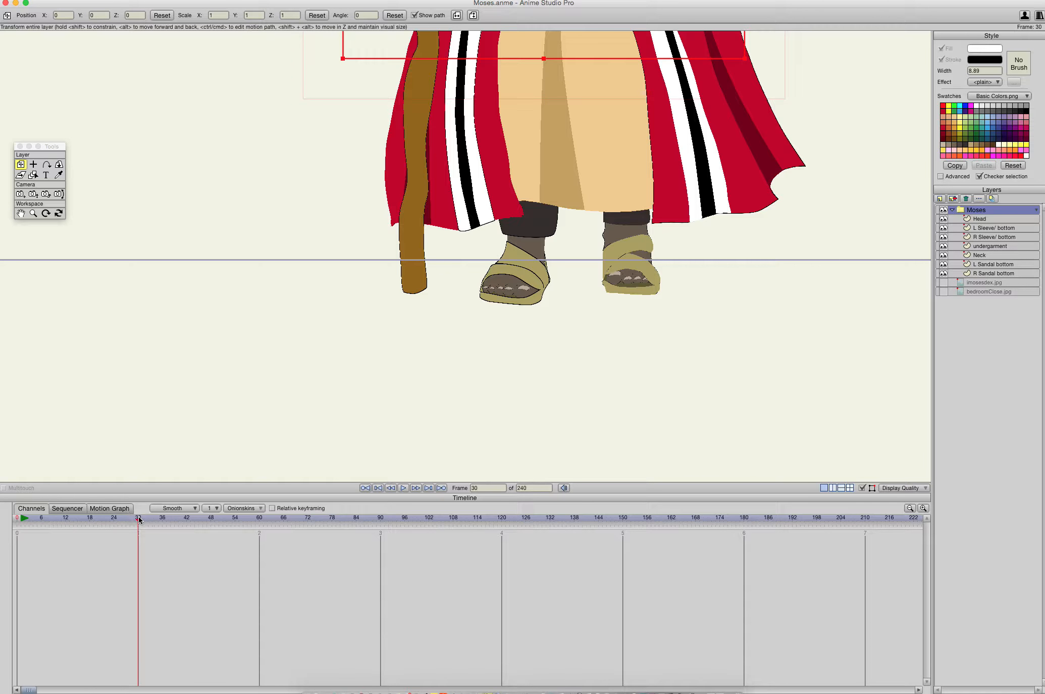
- Examine the robe and upper body around frame 29 and set the timeline to frame 30
mouse_move(138, 520)
left_mouse_down()
mouse_move(17, 518)
mouse_move(134, 520)
left_mouse_up()
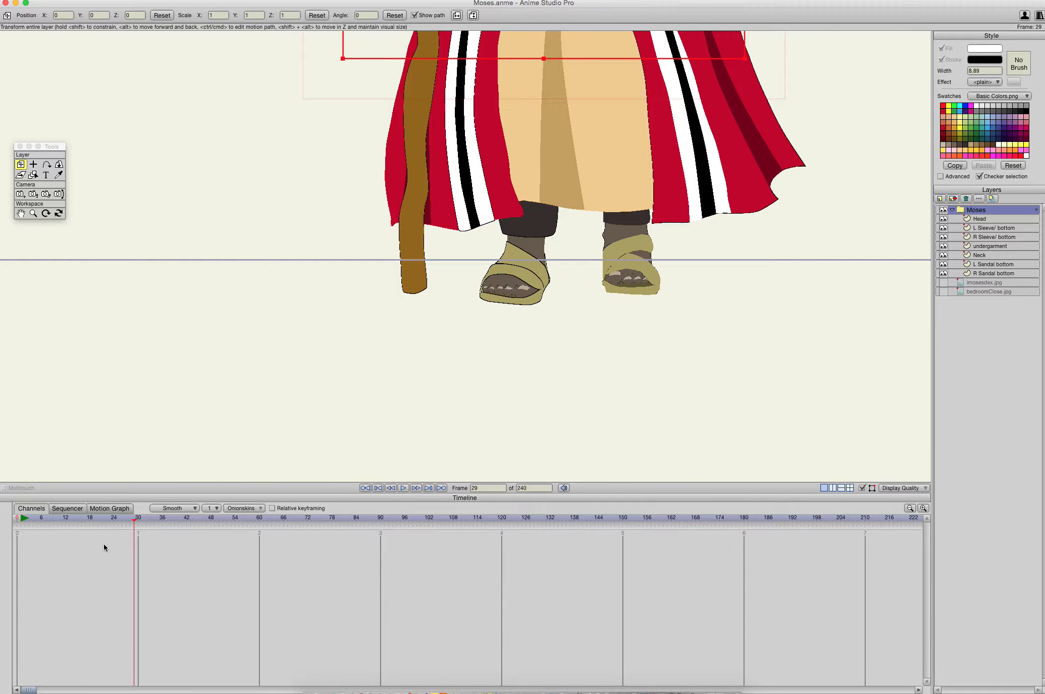
left_click_drag(561, 317, 529, 455)
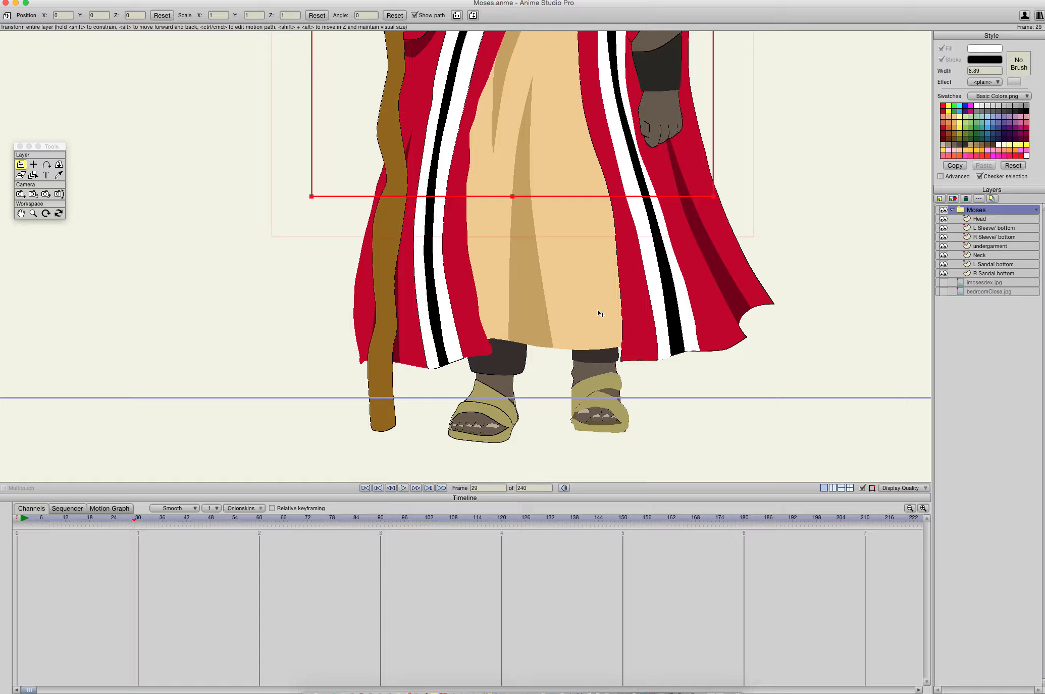
left_click_drag(606, 301, 575, 685)
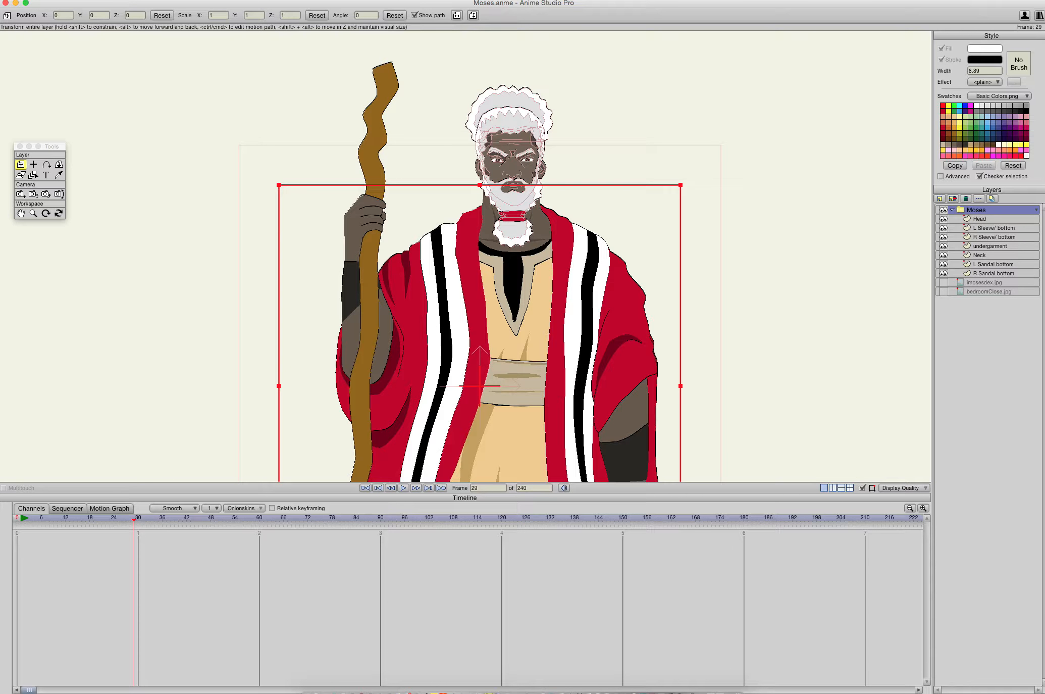
left_click(136, 519)
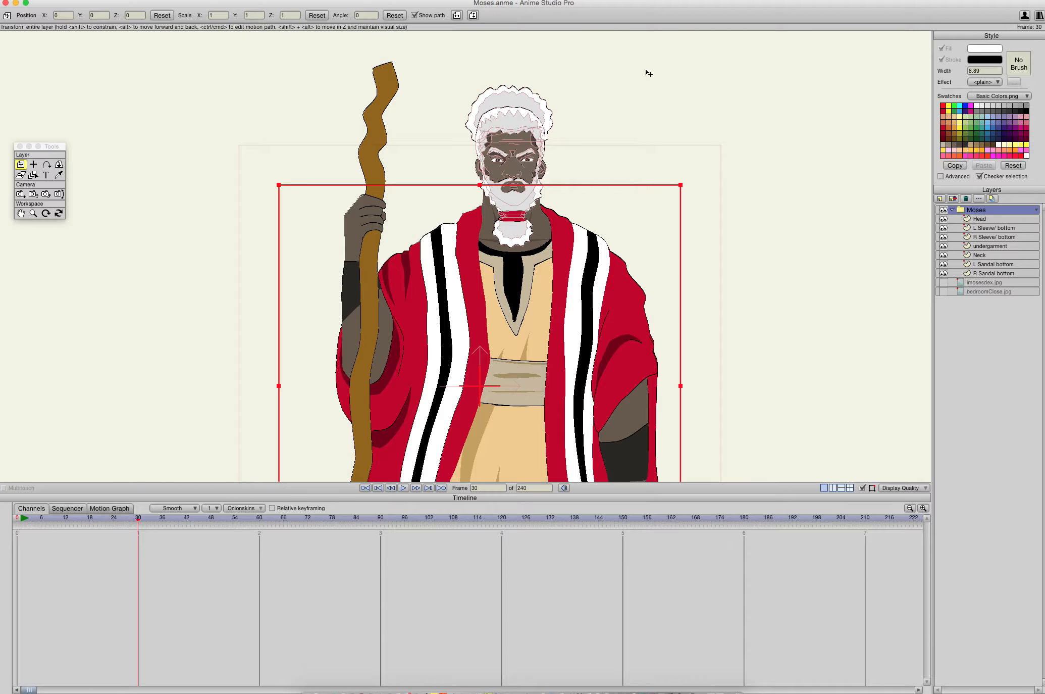
- Select the neck, undergarment, left sandal and right sleeve layers in turn to identify the artwork on each
left_click(991, 256)
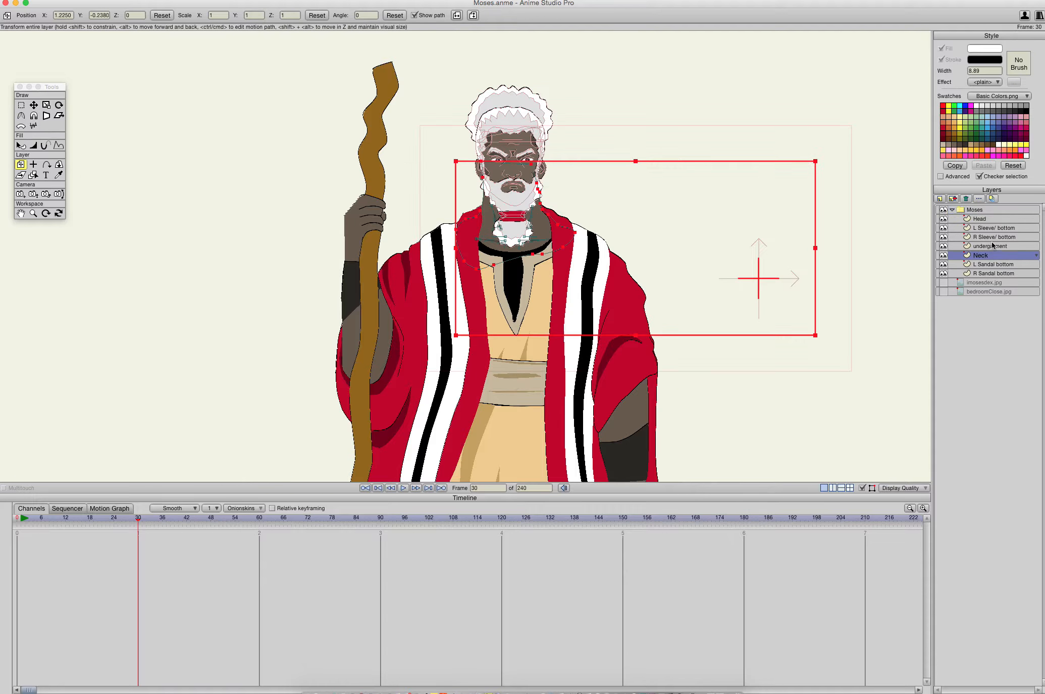
left_click(992, 248)
left_click(993, 257)
left_click(992, 247)
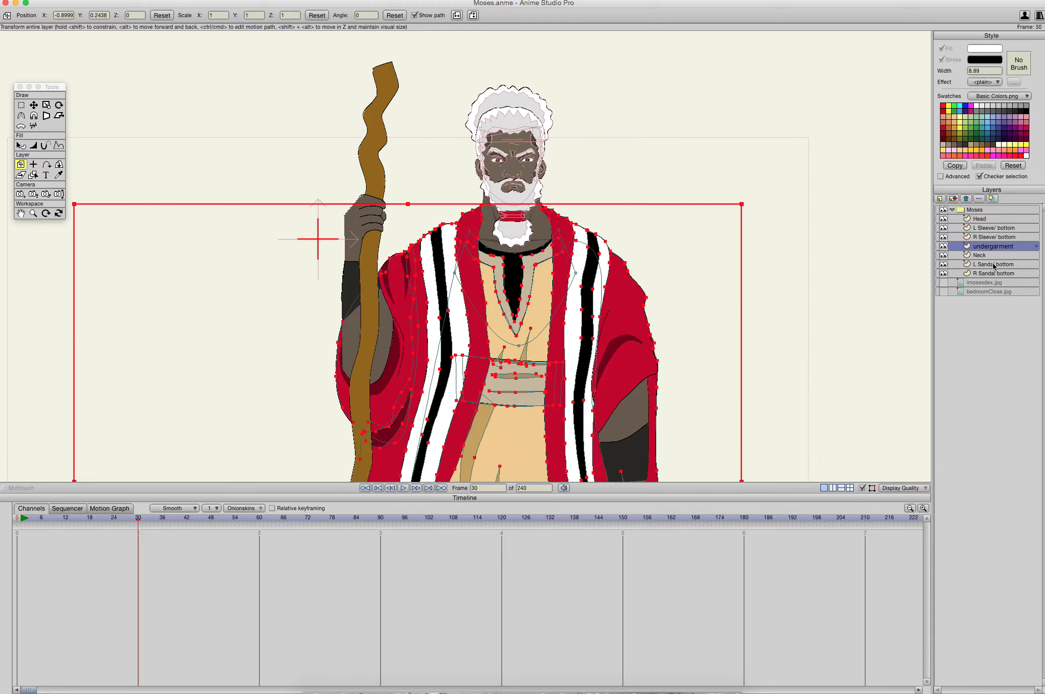
left_click(994, 265)
left_click(993, 255)
left_click(992, 247)
left_click(993, 239)
- Shift the undergarment layer slightly at frame 30 to about X -0.8797, Y 0.2501
left_click(993, 247)
scroll(800, 133, "down", 5)
scroll(794, 249, "down", 5)
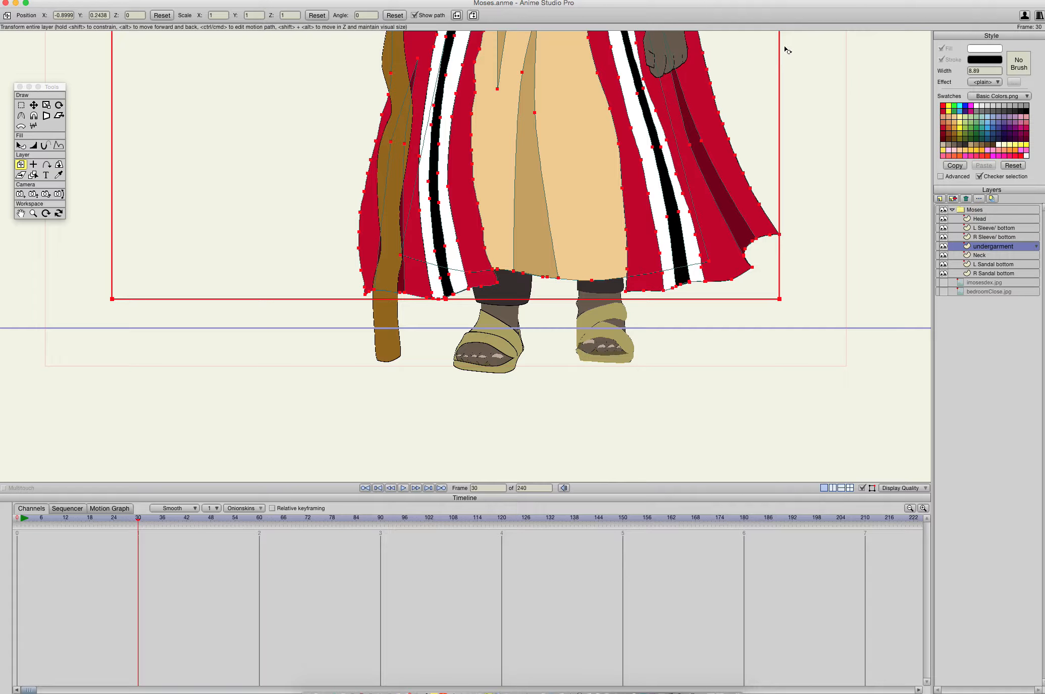
left_click_drag(539, 194, 545, 189)
- Shift the Head layer slightly to the right at frame 30 to follow the moved undergarment
left_click_drag(565, 137, 527, 420)
left_click_drag(537, 144, 534, 243)
left_click_drag(538, 169, 538, 293)
scroll(540, 192, "up", 5)
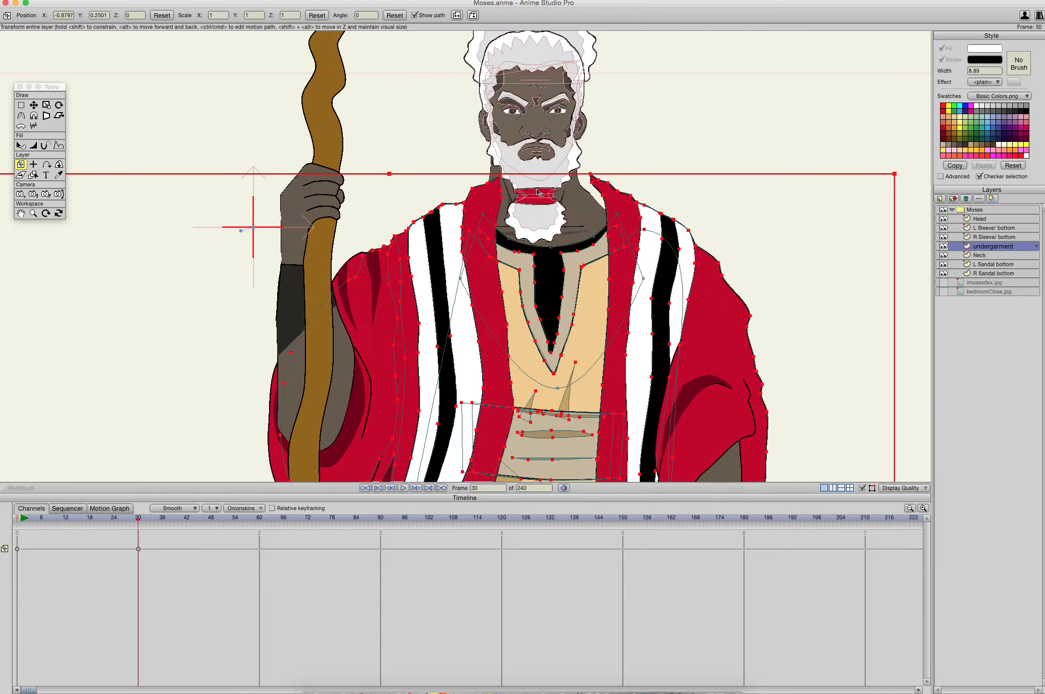
scroll(624, 153, "up", 1)
left_click_drag(624, 153, 590, 233)
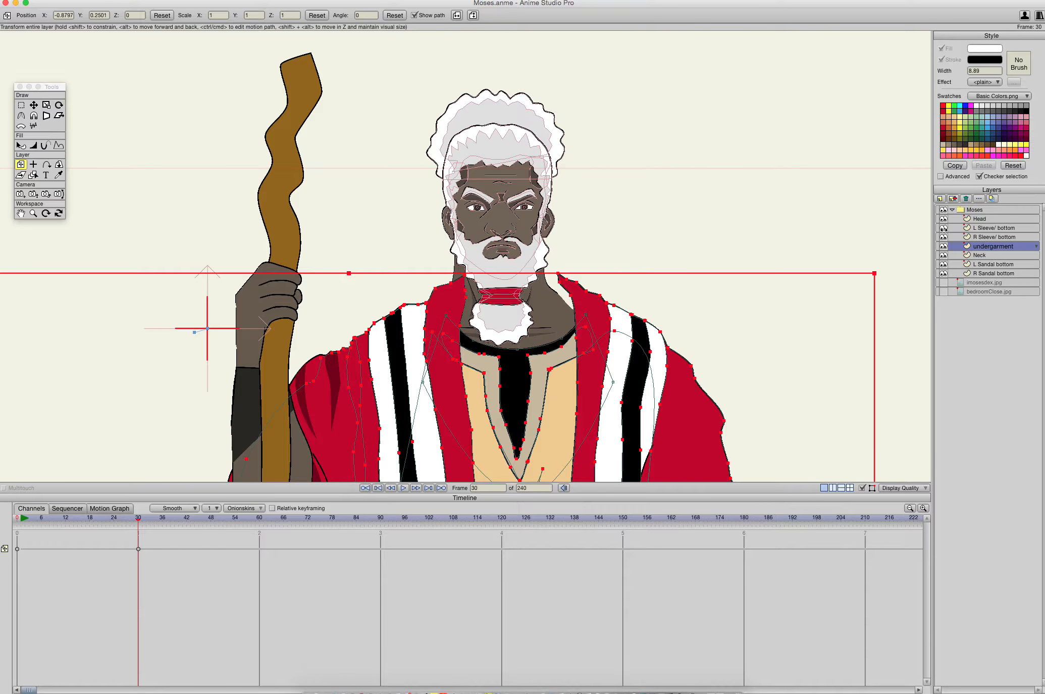
left_click(961, 238)
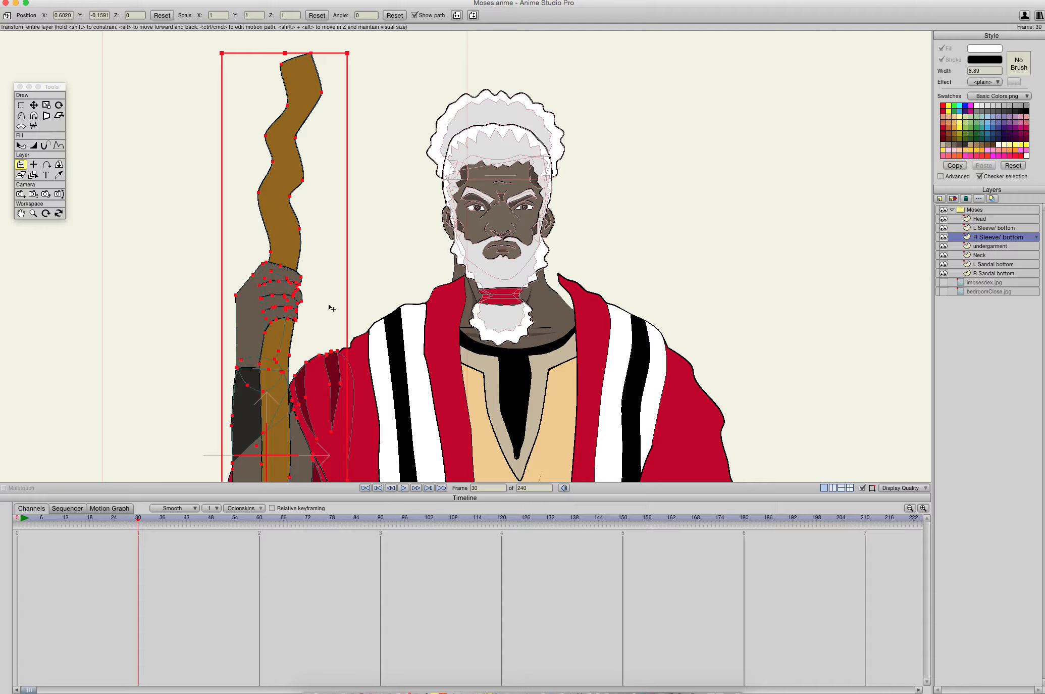
left_click(959, 218)
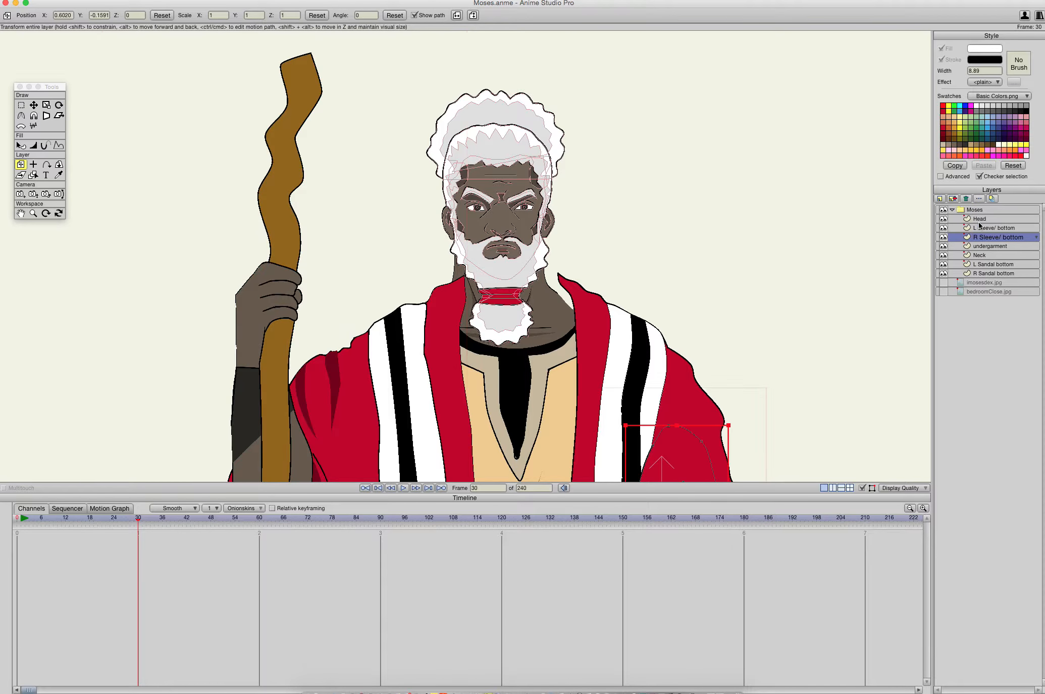
left_click_drag(521, 230, 532, 231)
- Move the Neck layer at frame 30 to about X 1.2434, Y -0.2316, aligning it under the head
left_click(972, 256)
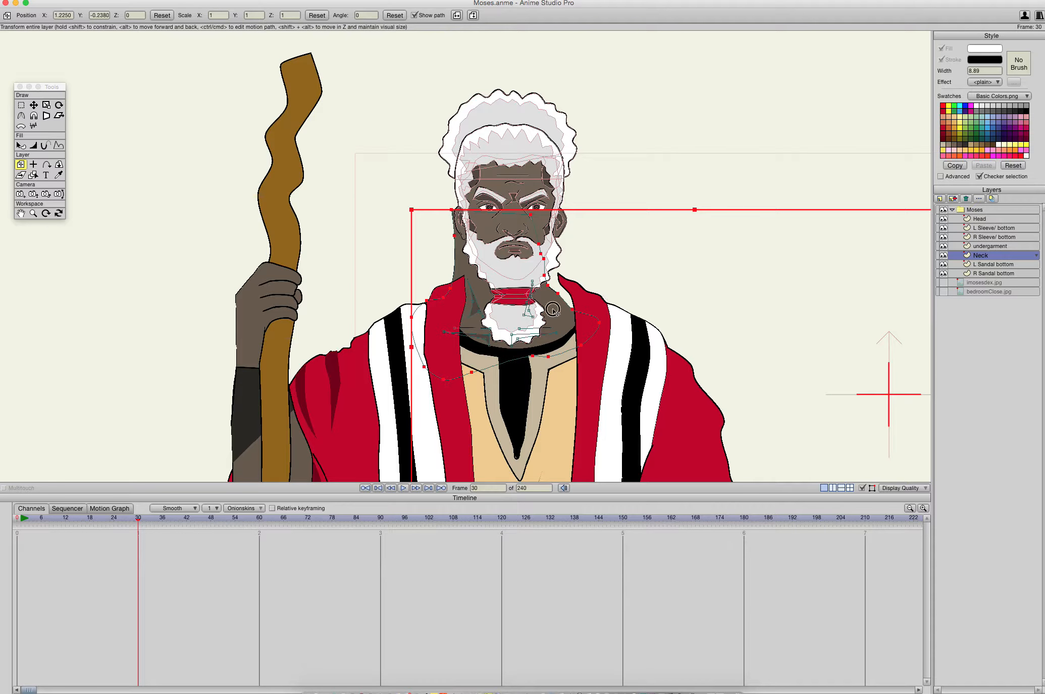
left_click_drag(553, 309, 575, 302)
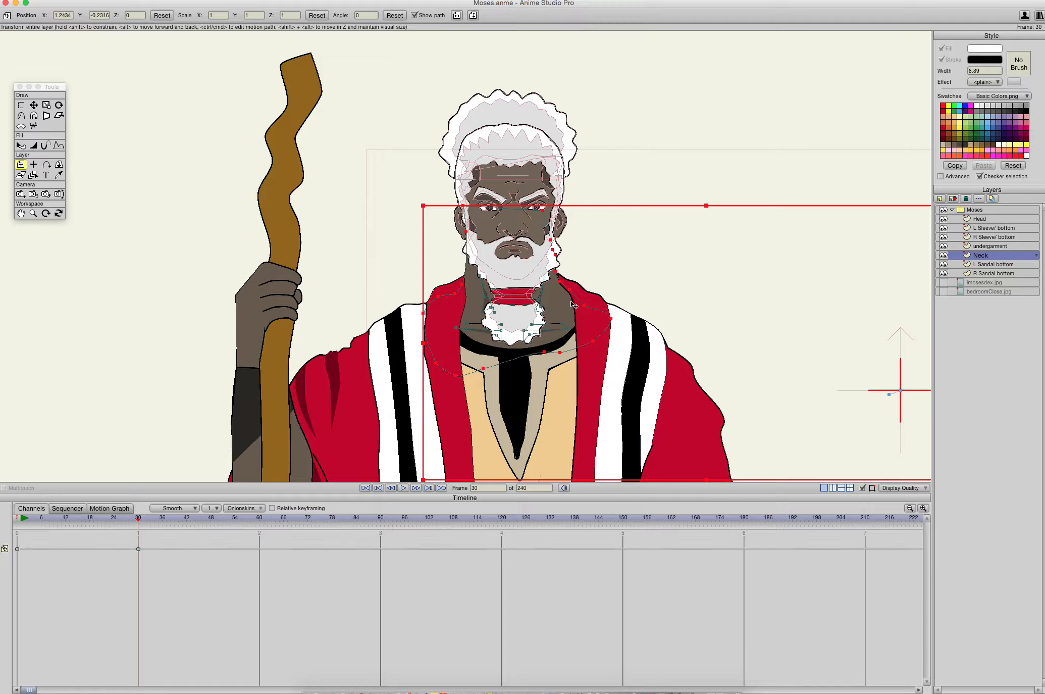
left_click(720, 157)
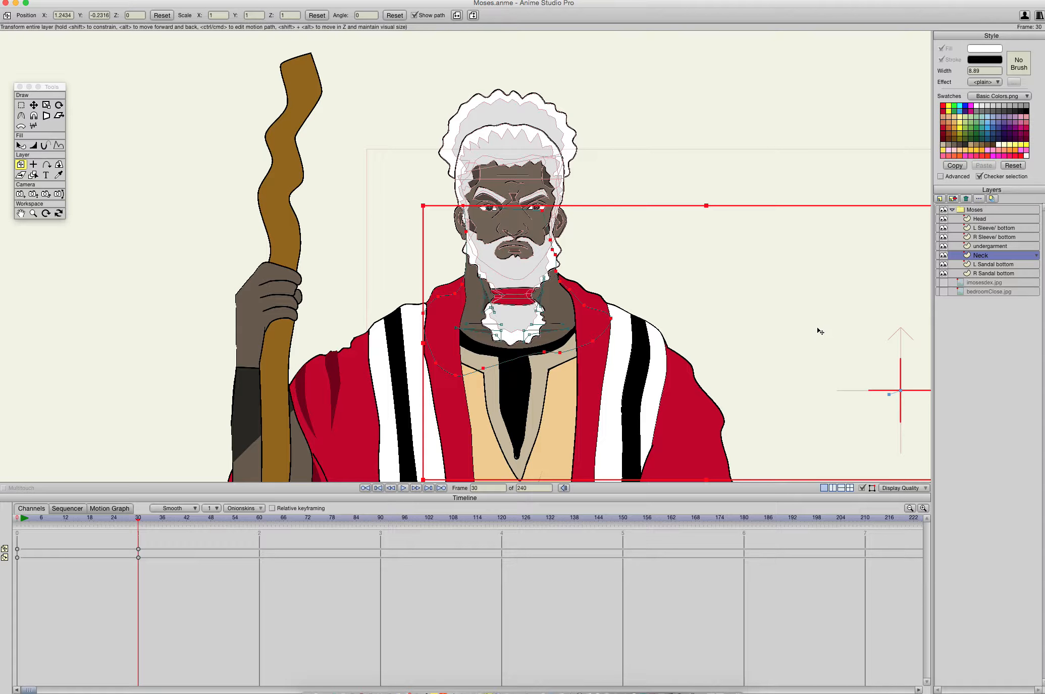
- Scrub the timeline between frames 0 and 39 with the whole character in view to check the body shift
left_click_drag(820, 289, 843, 138)
scroll(767, 279, "down", 2)
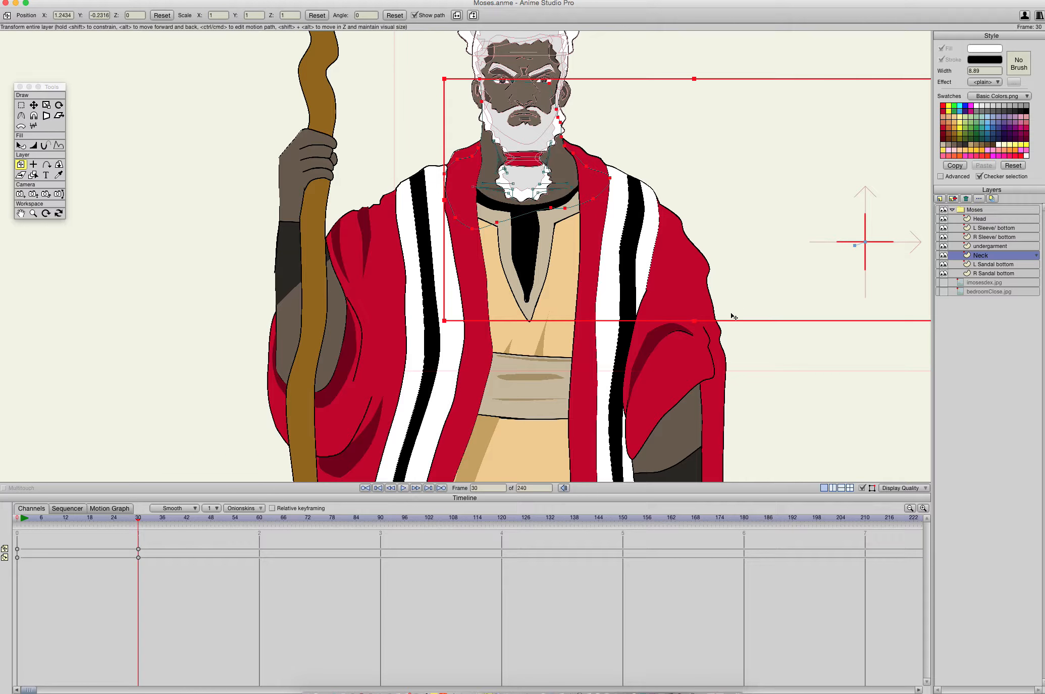
scroll(732, 317, "down", 10)
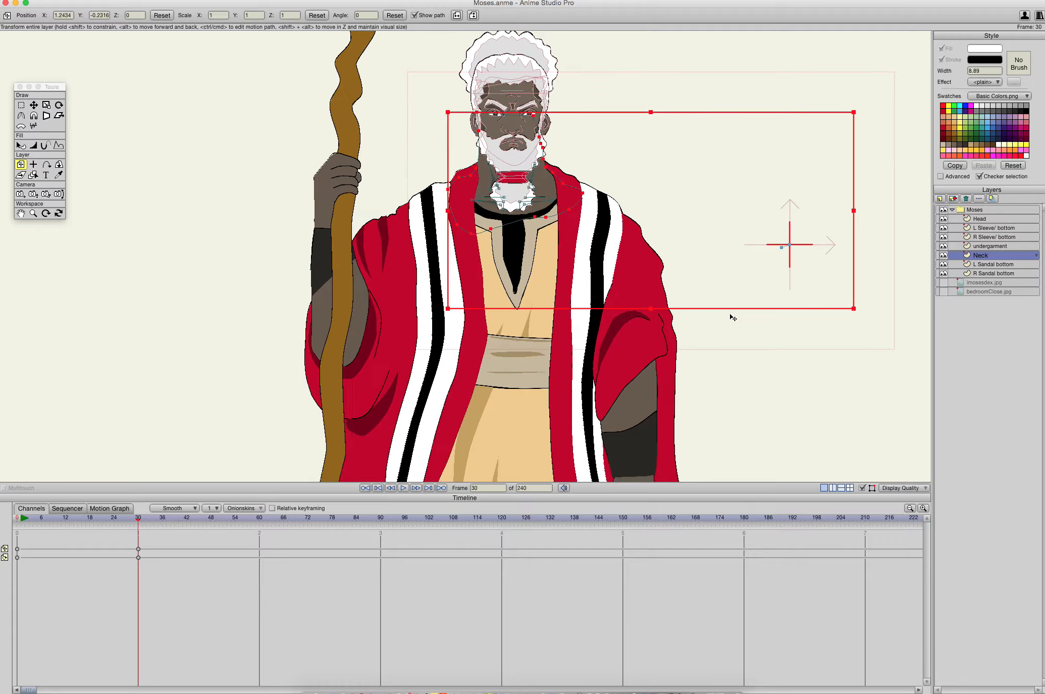
scroll(656, 351, "up", 3)
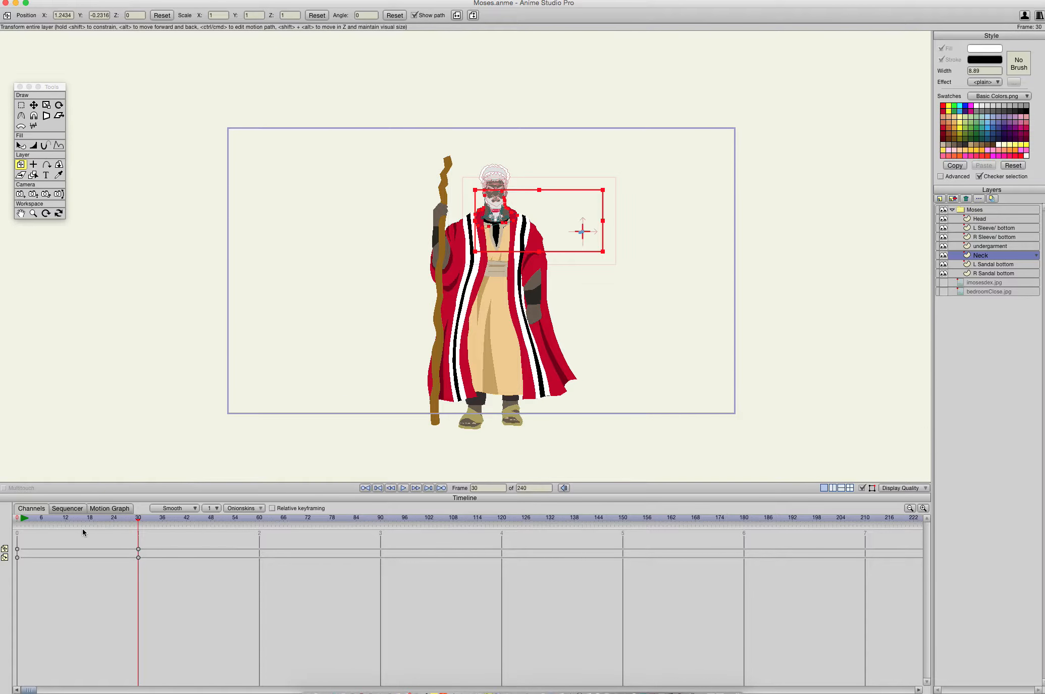
left_click_drag(138, 519, 10, 507)
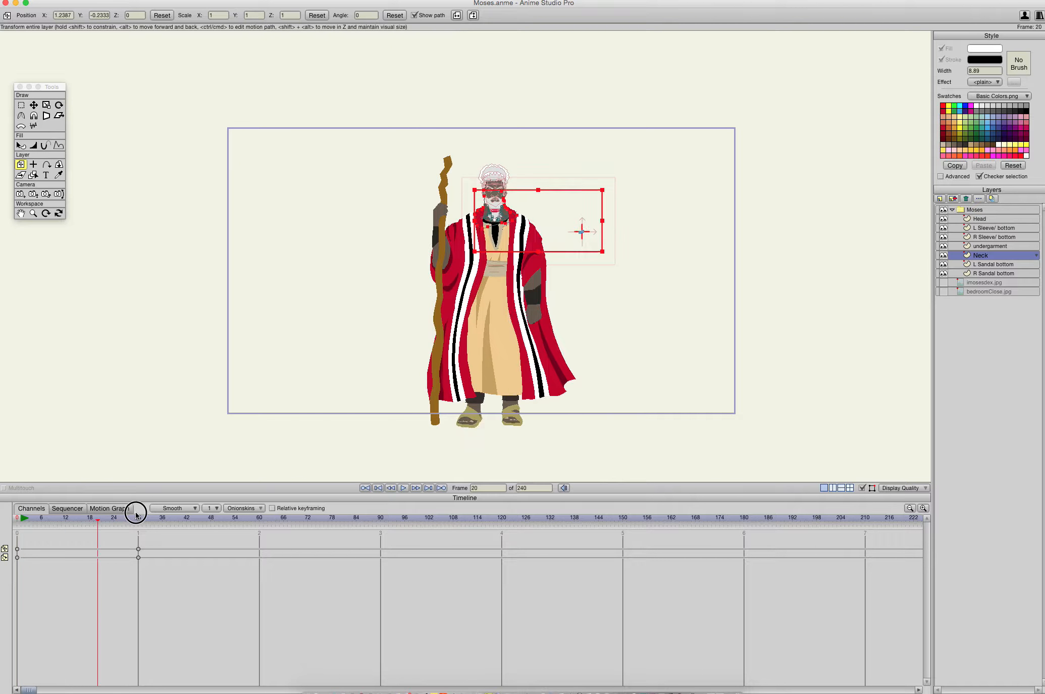
left_click_drag(128, 514, 175, 534)
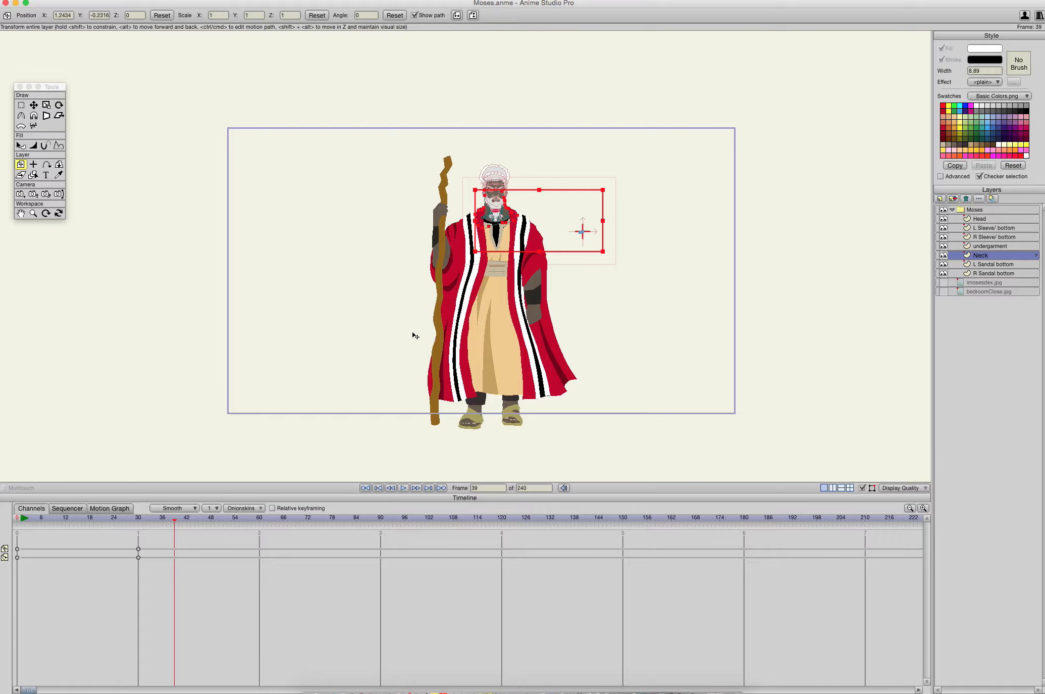
left_click_drag(176, 522, 16, 530)
left_click_drag(82, 531, 139, 540)
- Play the animation repeatedly from the start to check how the head, neck, robe and foot move together
left_click(20, 522)
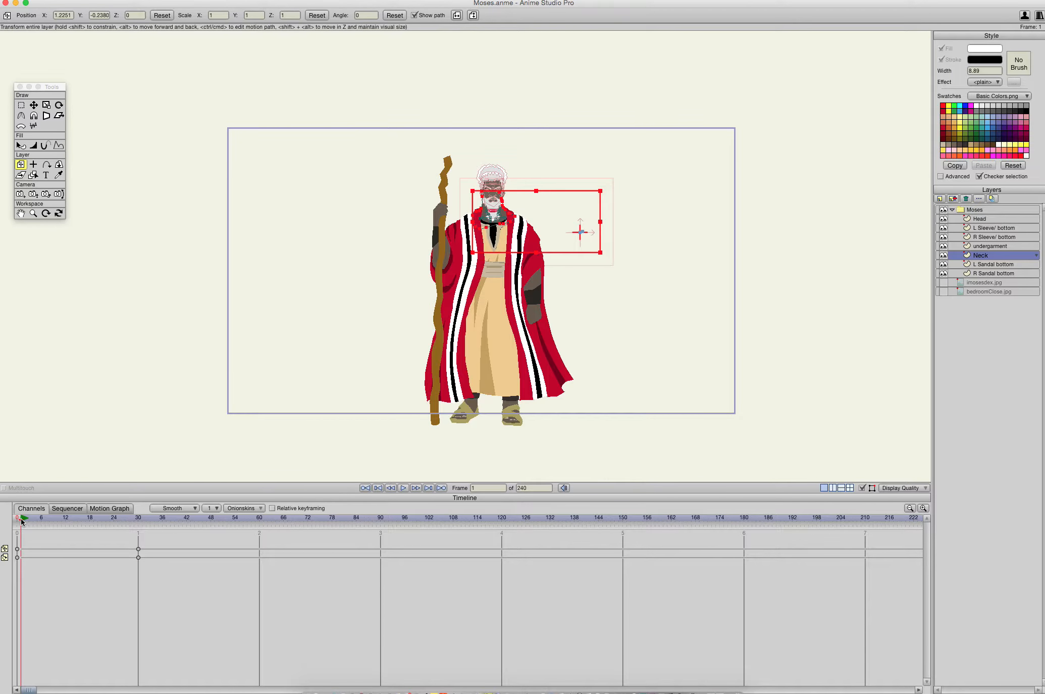
key("space")
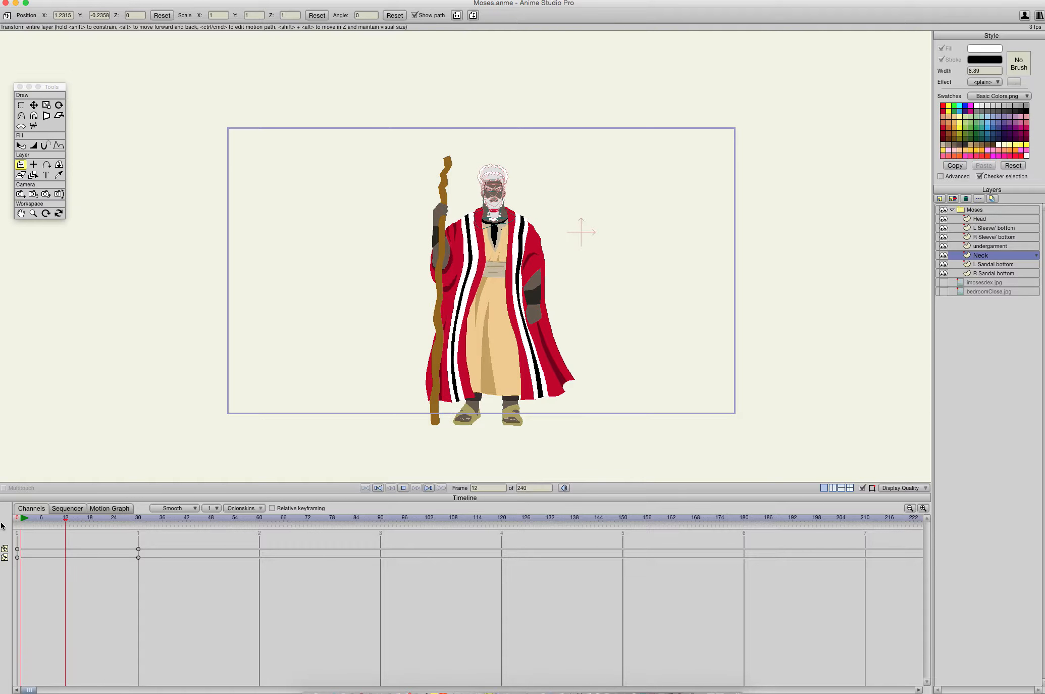
key("space")
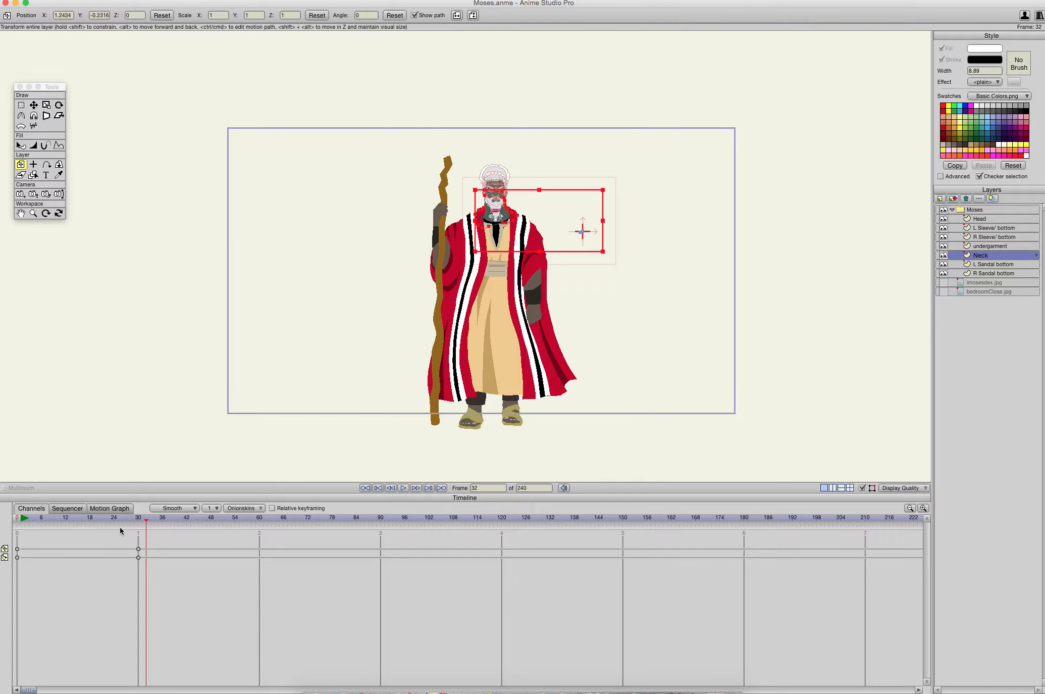
left_click_drag(142, 522, 1, 503)
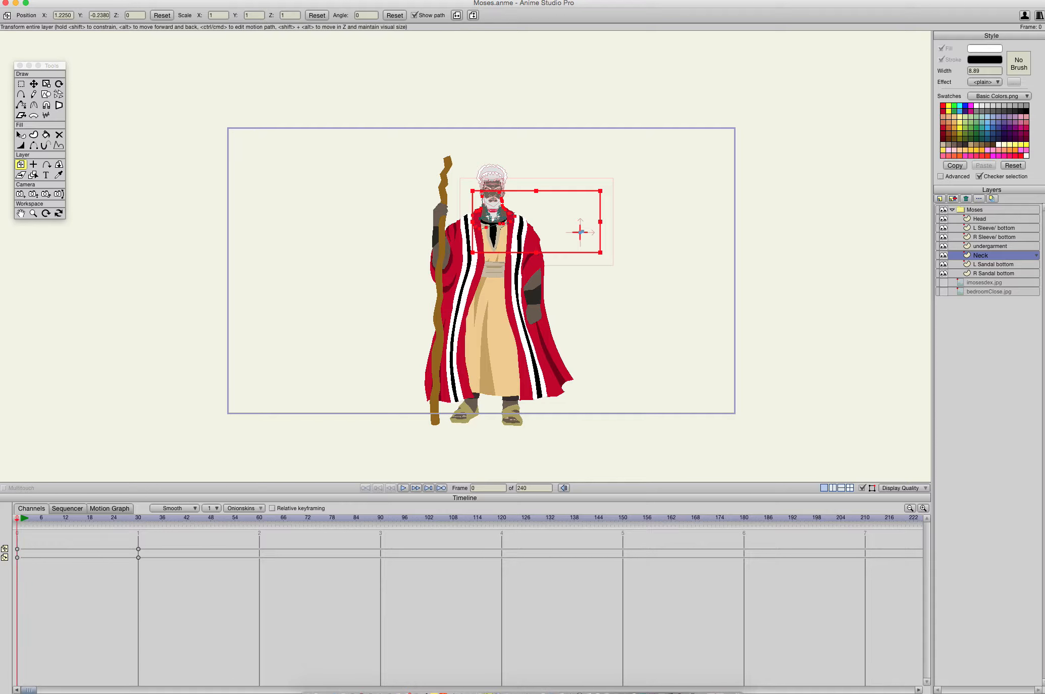
key("space")
key("space")
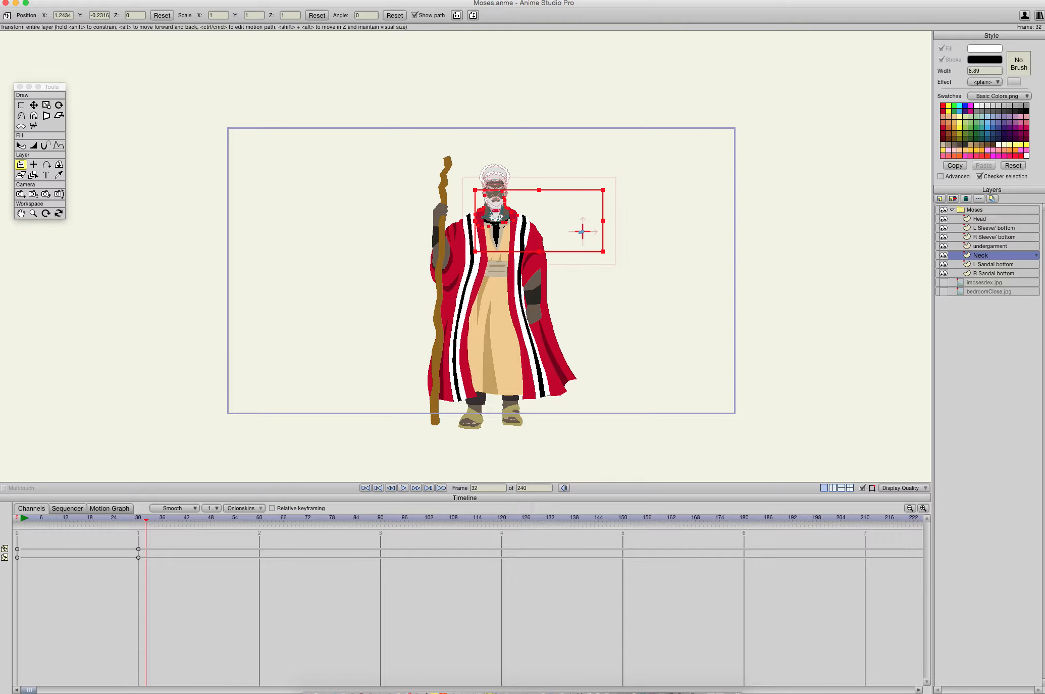
mouse_move(145, 525)
left_mouse_down()
mouse_move(102, 519)
mouse_move(125, 520)
left_mouse_up()
key("space")
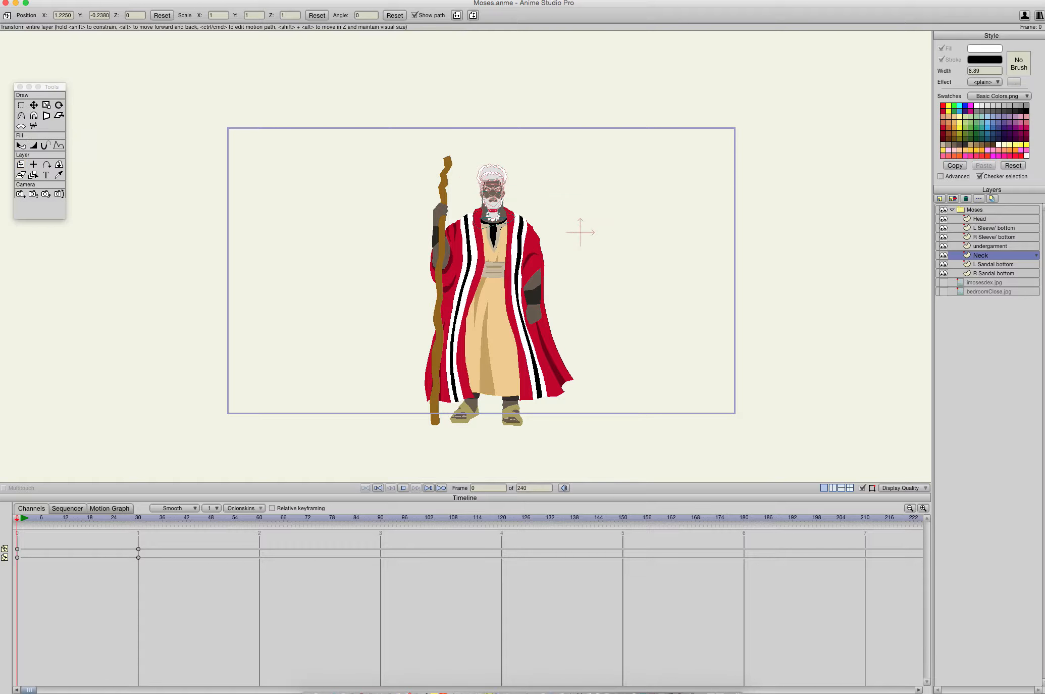
key("space")
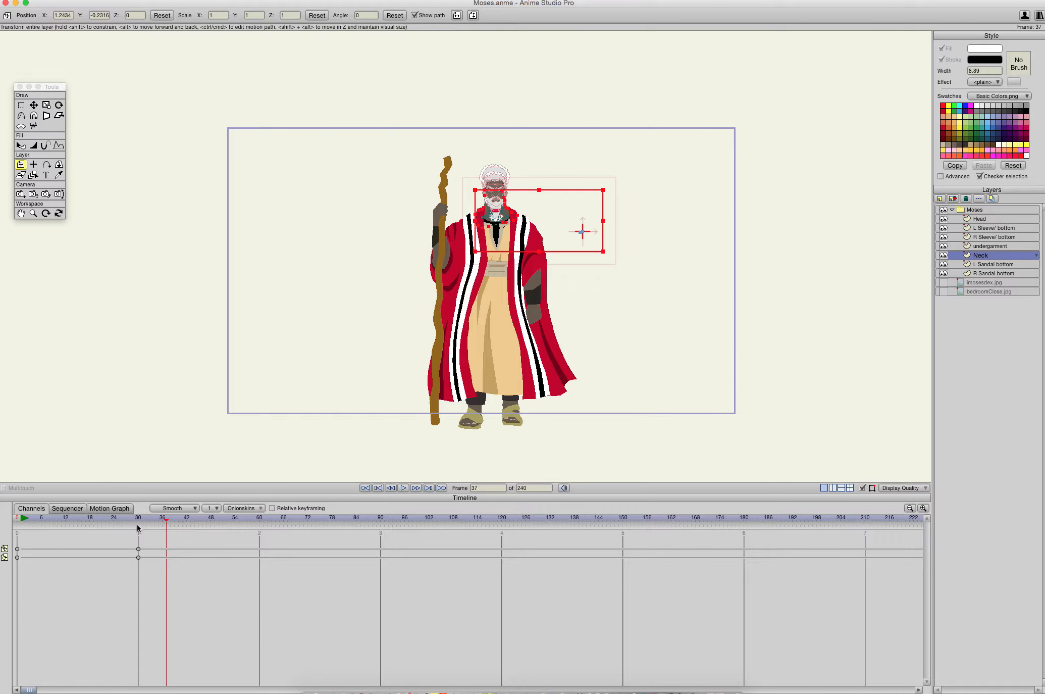
- Go to frame 30, select the Neck layer's keyframe there, and view its motion graph and sequencer before returning to the channels
left_click_drag(159, 523, 138, 523)
left_click_drag(138, 548, 89, 556)
left_click_drag(139, 523, 183, 530)
left_click(138, 519)
left_click(105, 508)
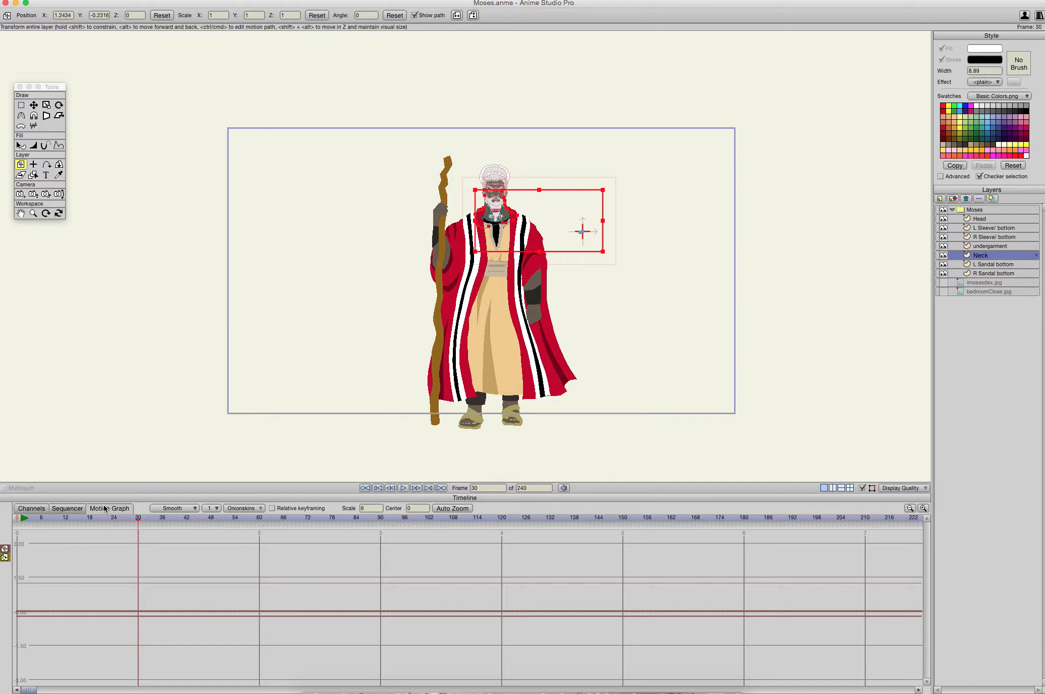
left_click(71, 510)
left_click(36, 509)
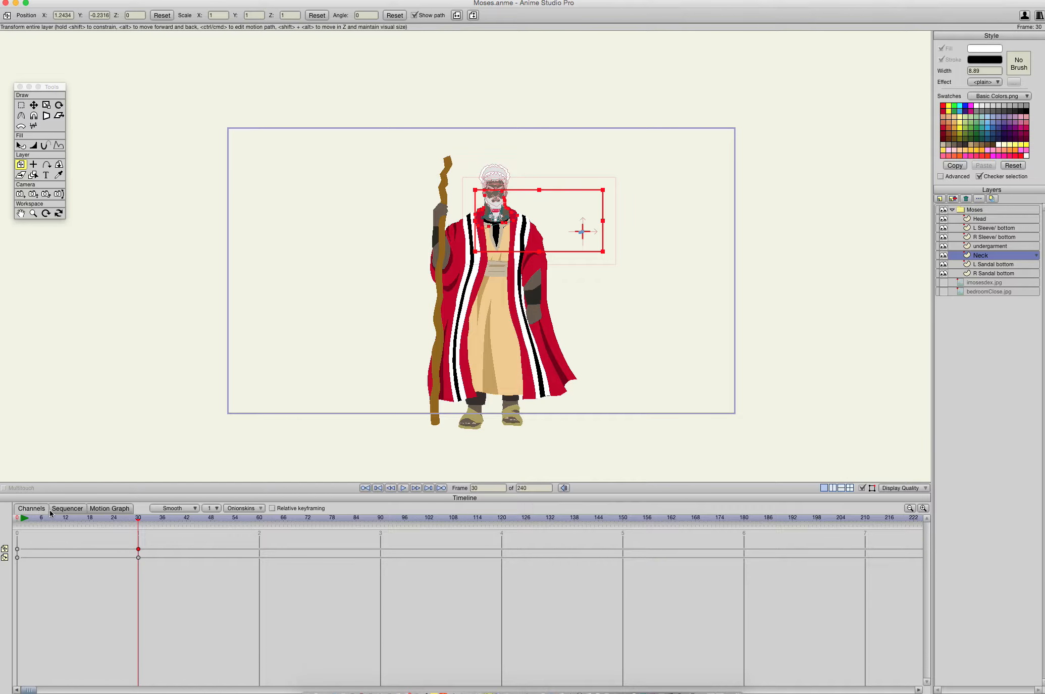
- Examine the frame 30 pose closely from the head and robe down to the sandals
scroll(492, 278, "up", 3)
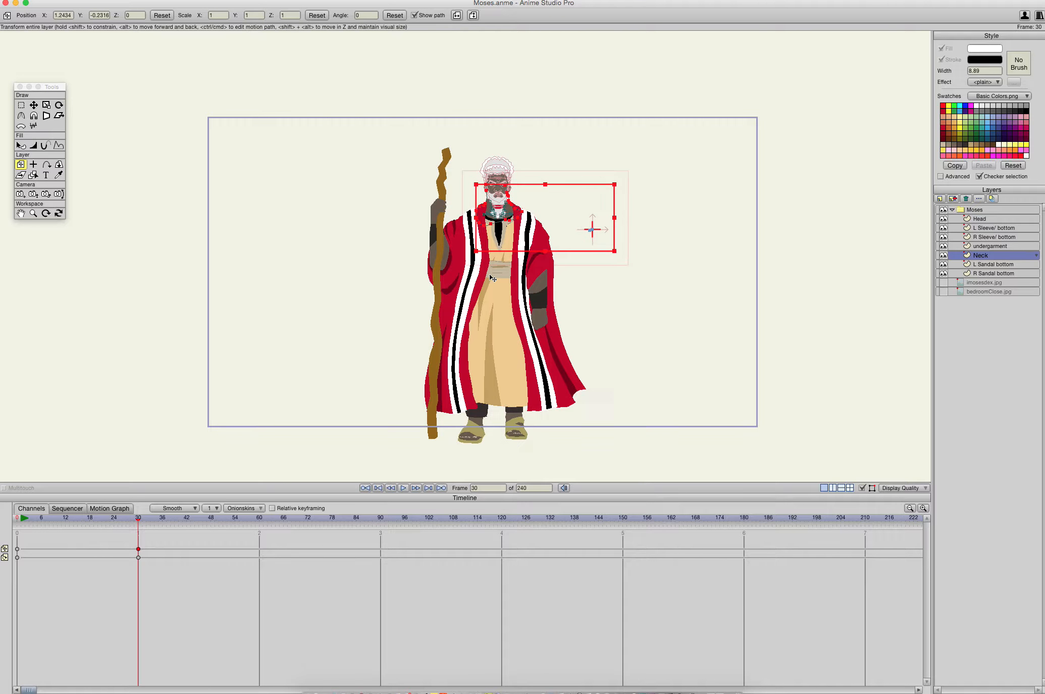
scroll(492, 278, "up", 3)
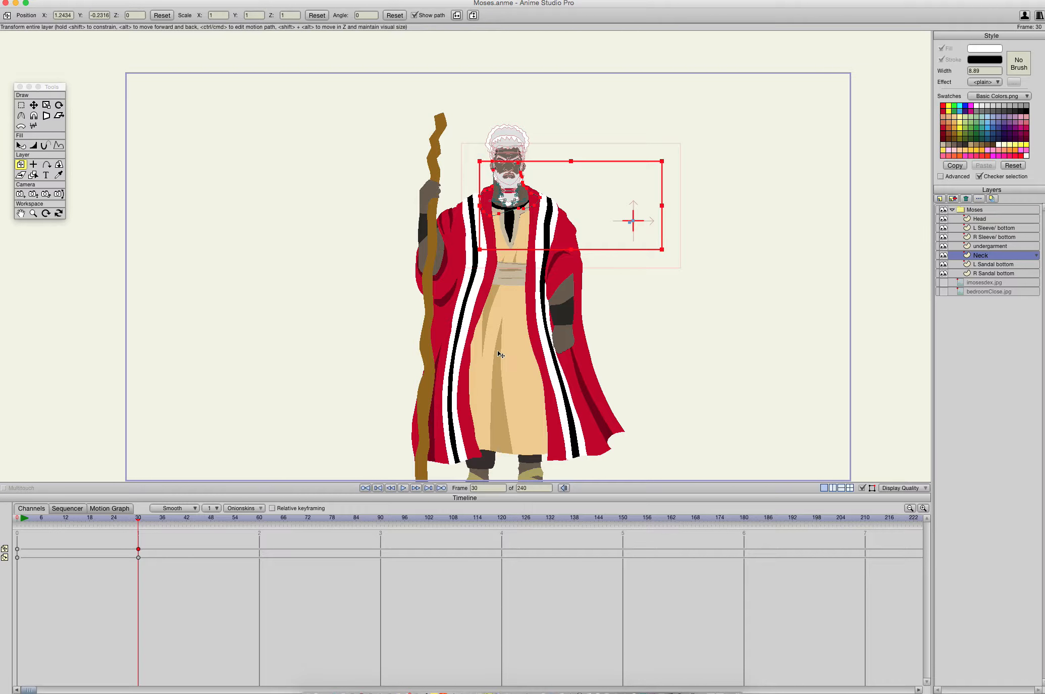
scroll(500, 355, "up", 2)
left_click_drag(500, 354, 468, 456)
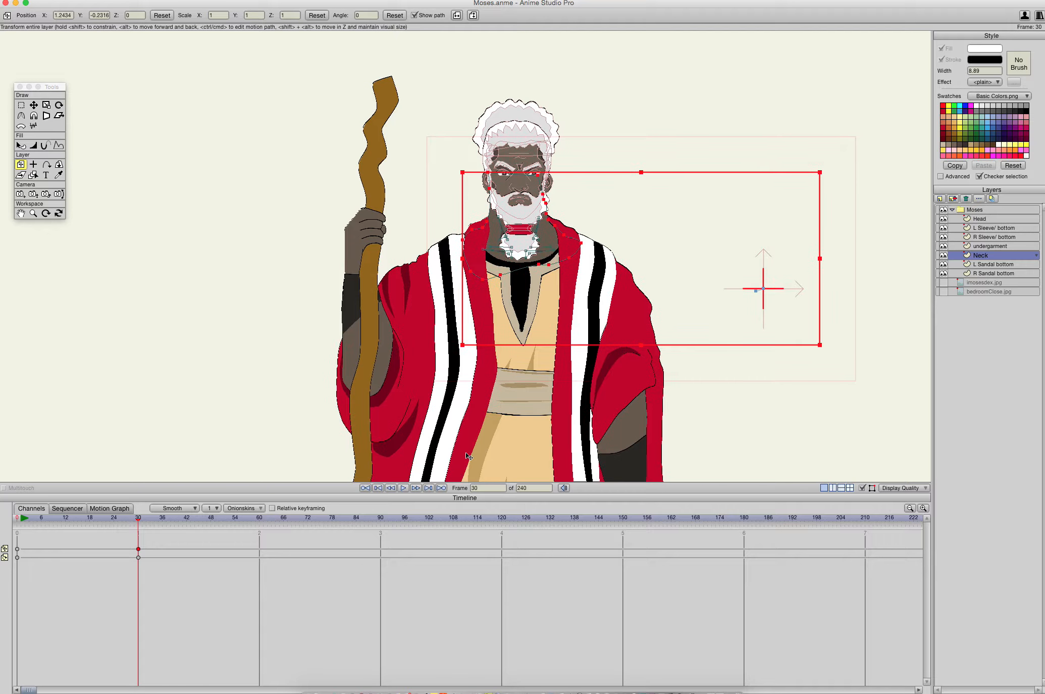
scroll(539, 337, "up", 3)
scroll(539, 339, "down", 1)
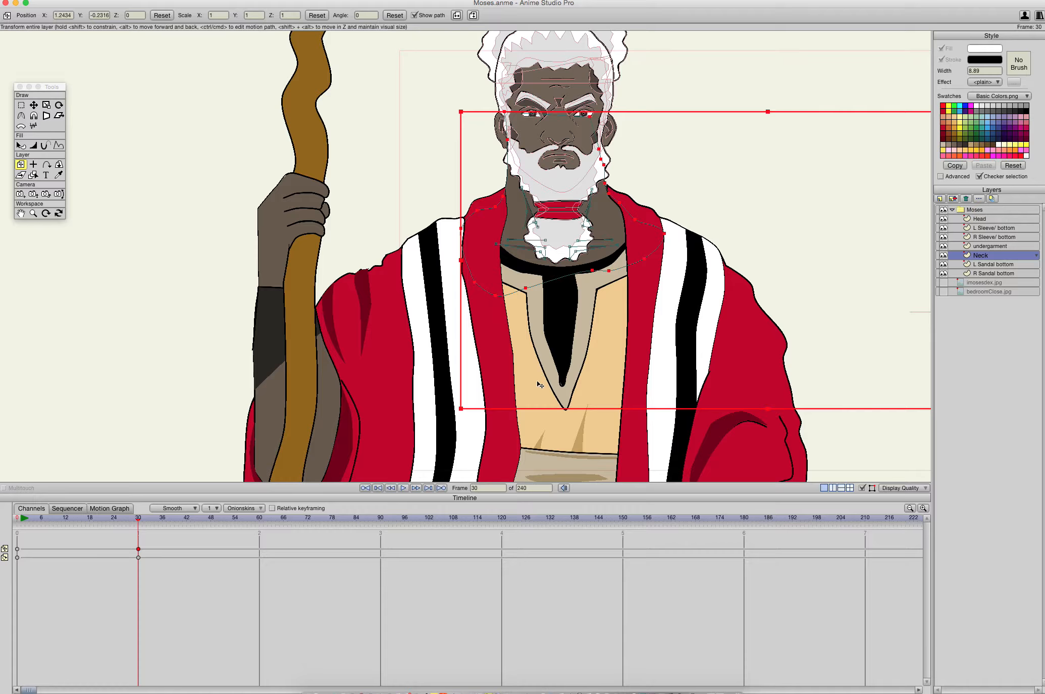
left_click_drag(541, 383, 576, 108)
left_click_drag(581, 394, 605, 239)
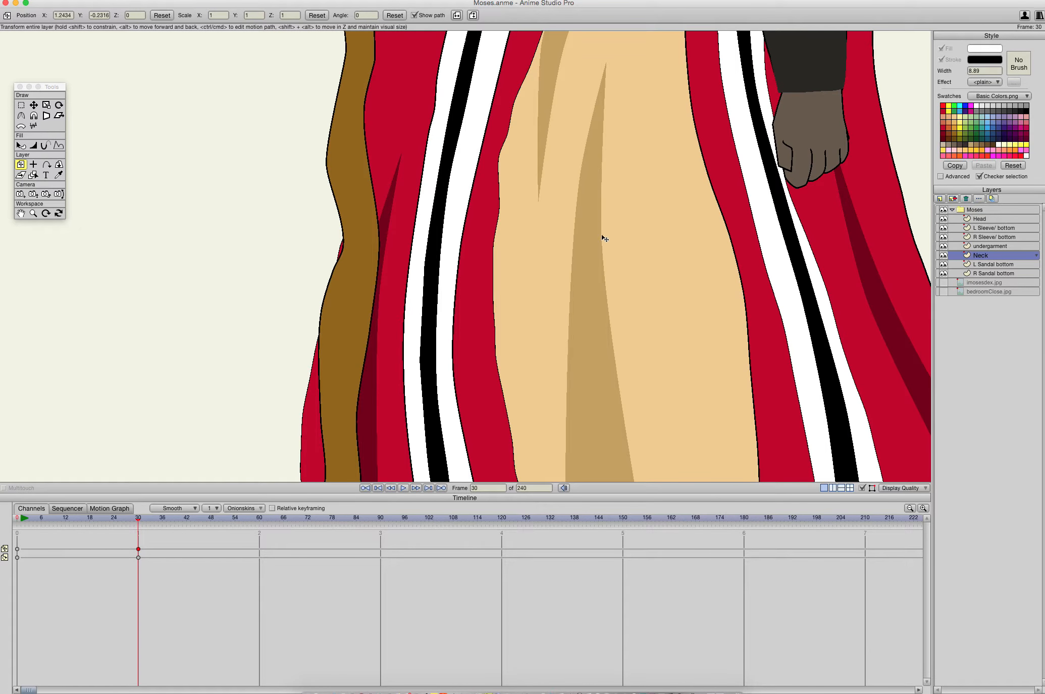
left_click_drag(607, 375, 515, 127)
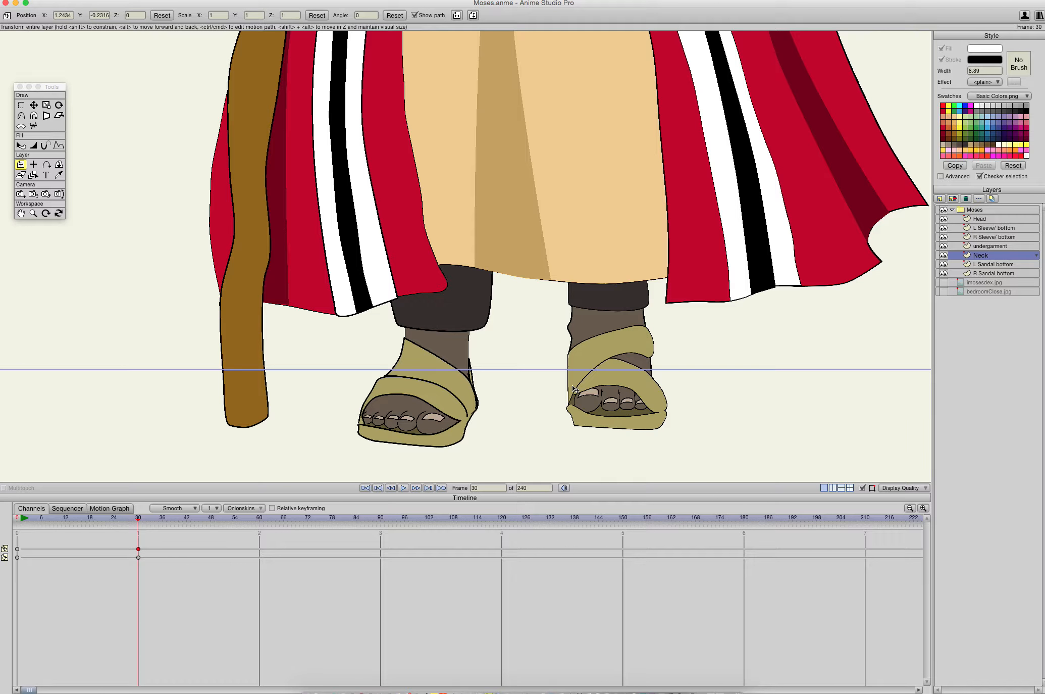
scroll(536, 364, "down", 3)
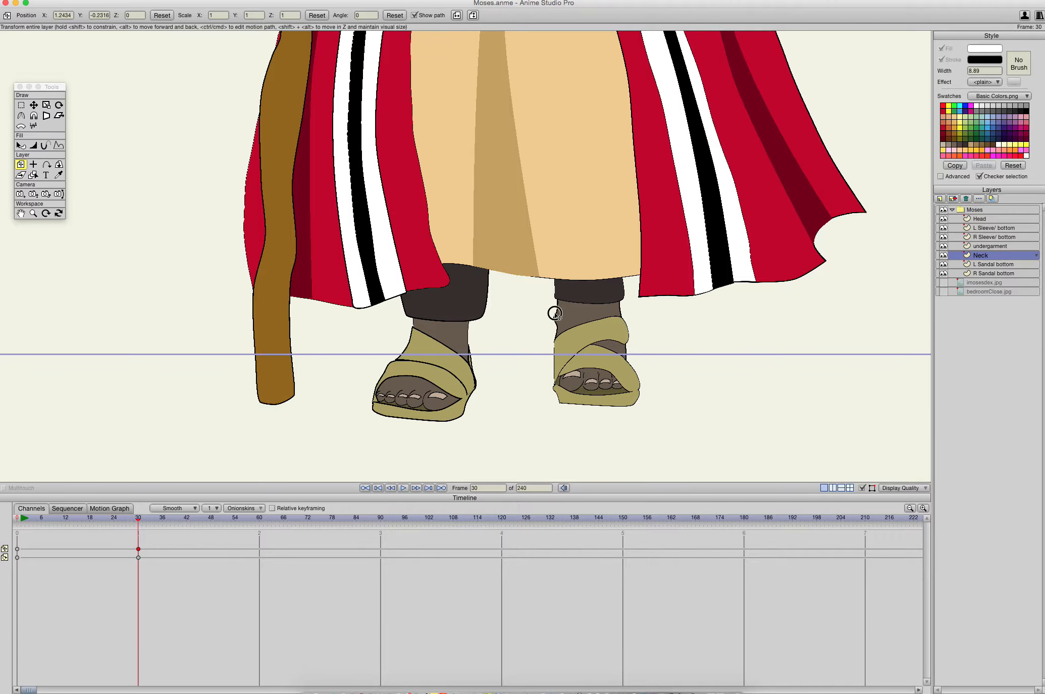
- Select the undergarment layer and go to frame 0
left_click_drag(555, 314, 533, 422)
left_click_drag(561, 382, 552, 693)
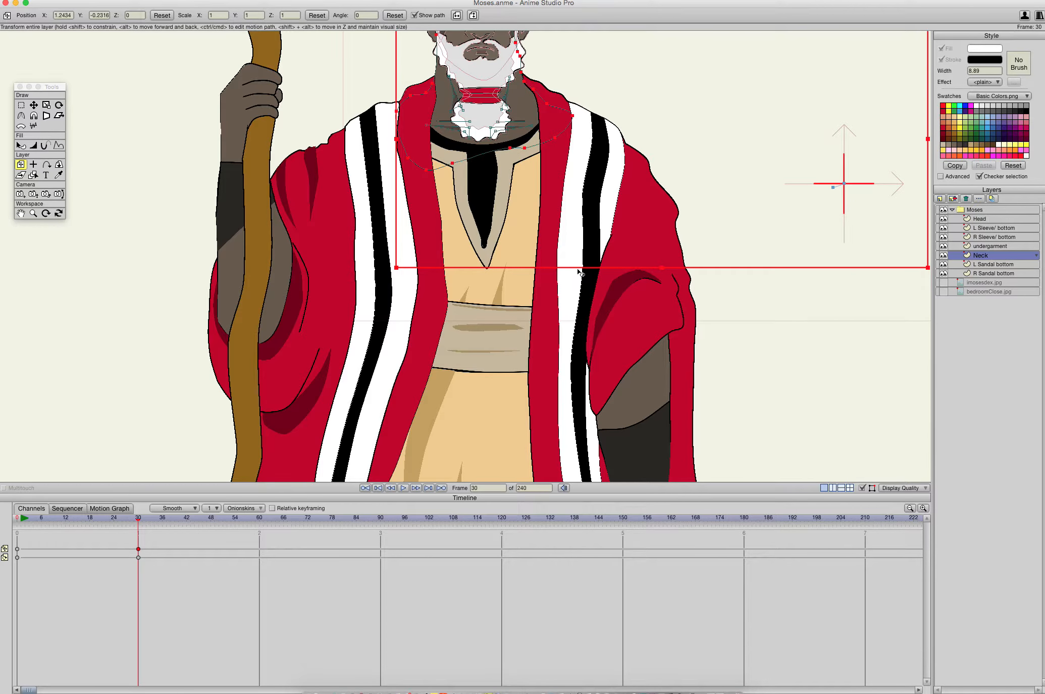
left_click_drag(581, 272, 651, 3)
left_click_drag(647, 346, 691, 0)
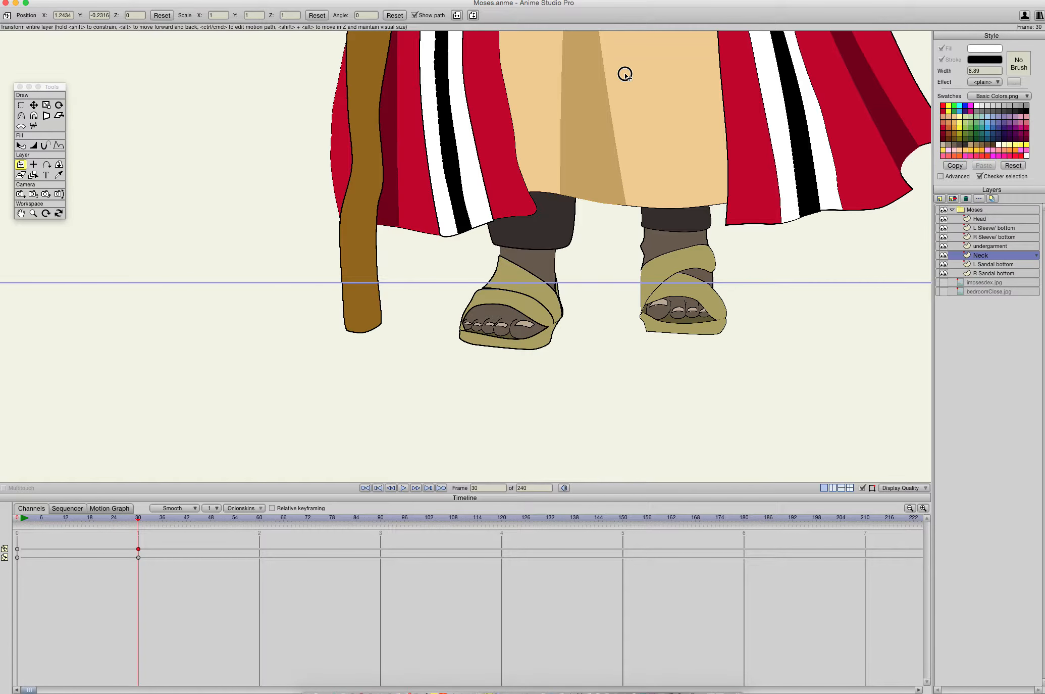
left_click_drag(623, 73, 583, 210)
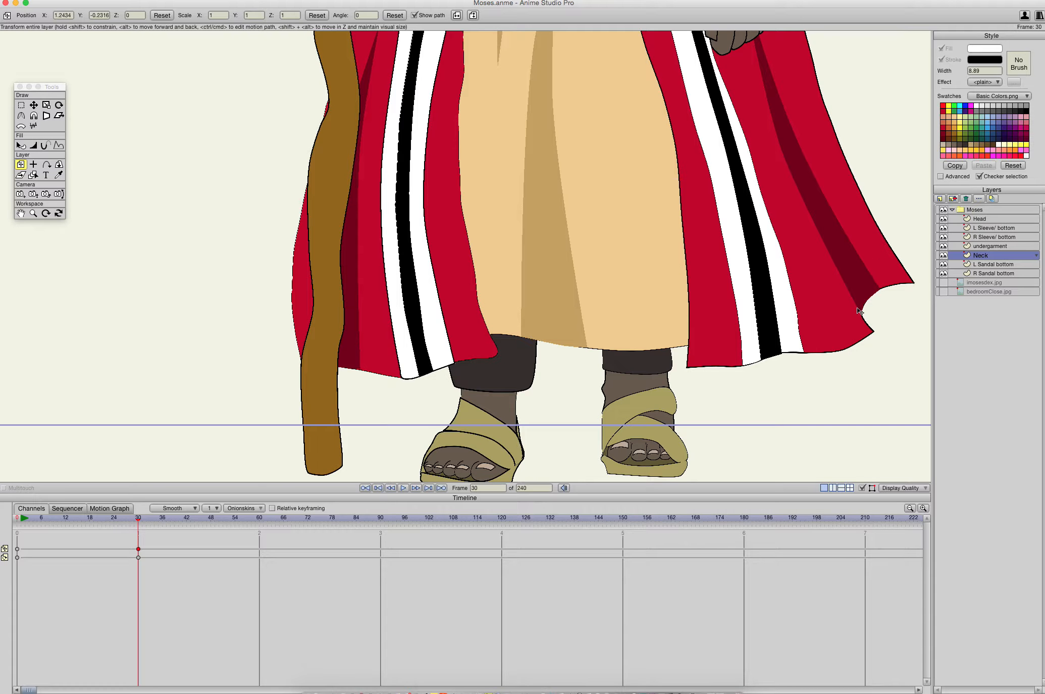
left_click(988, 246)
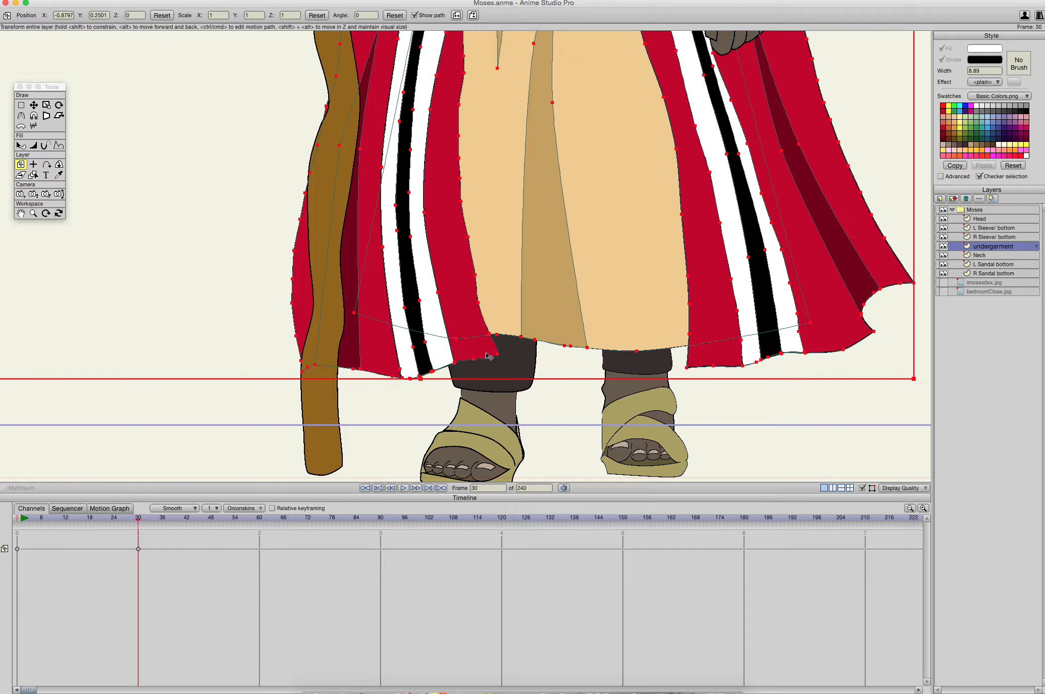
left_click(19, 523)
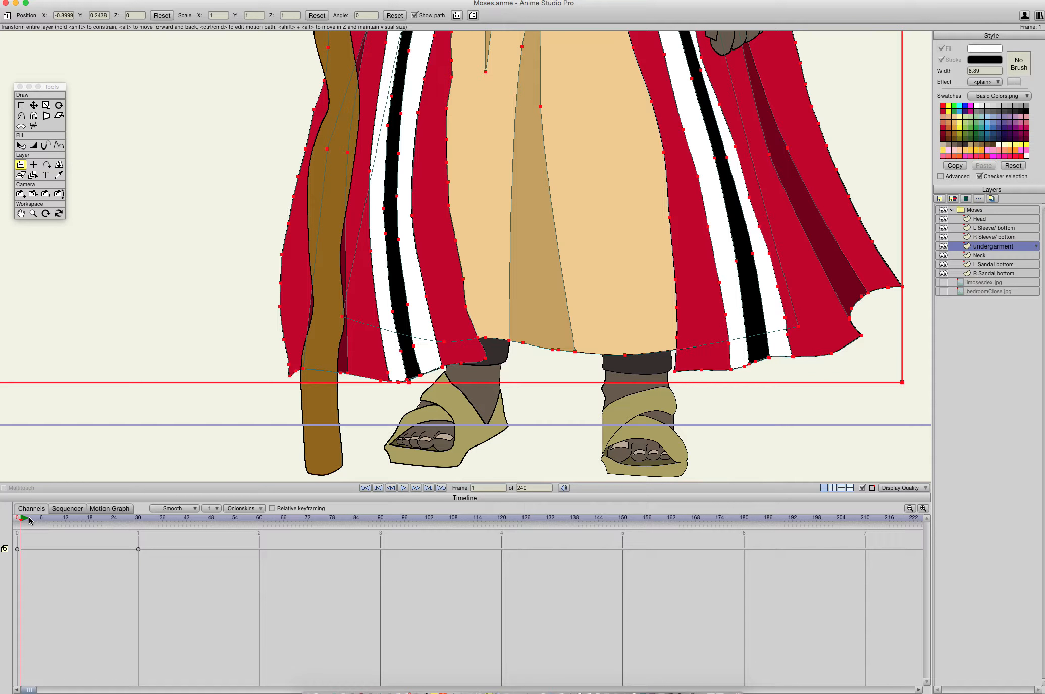
left_click(481, 358)
left_click_drag(446, 291, 490, 343)
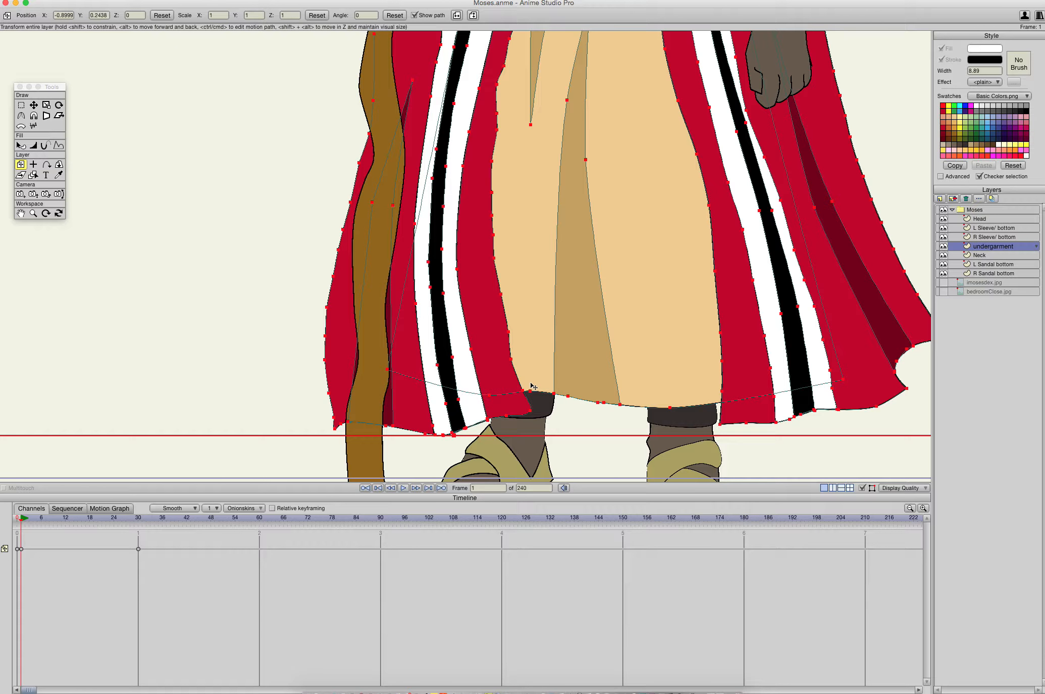
left_click_drag(532, 386, 557, 301)
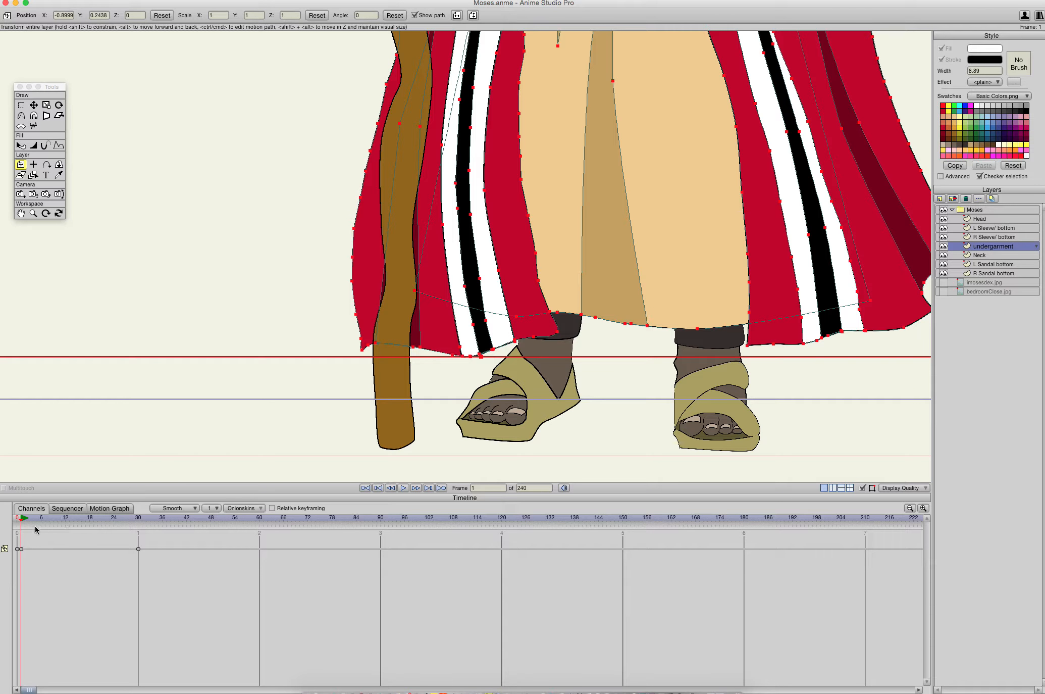
left_click_drag(23, 523, 54, 515)
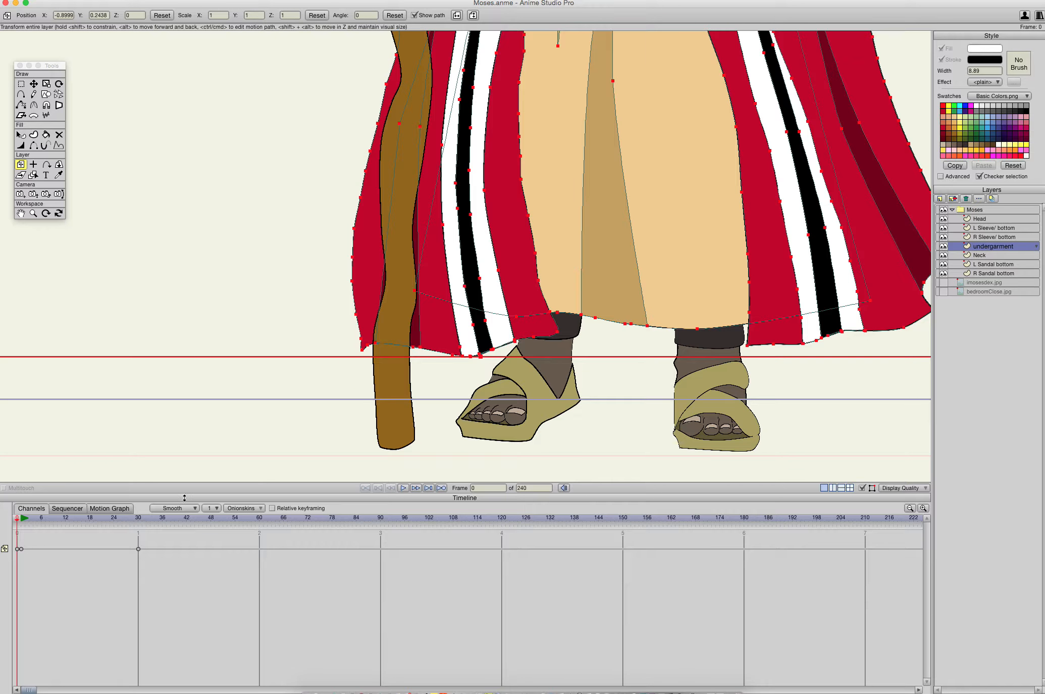
- With the point-moving tool, shift the point on the robe's inner edge below the belt, on the staff side, down towards the thigh
left_click_drag(470, 423, 404, 673)
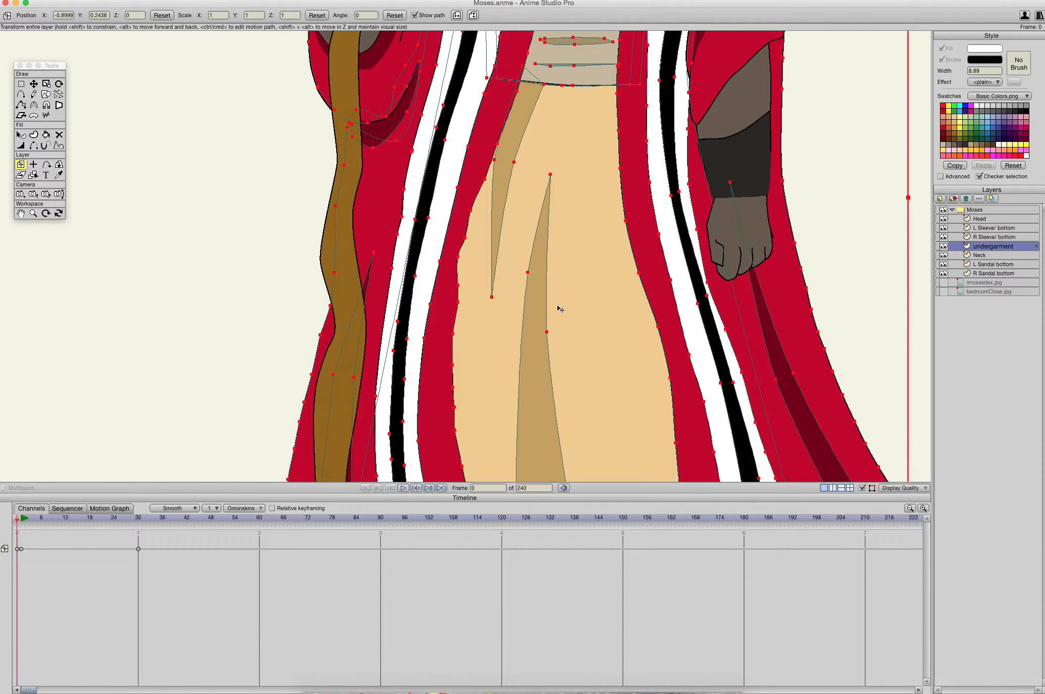
left_click_drag(558, 304, 545, 348)
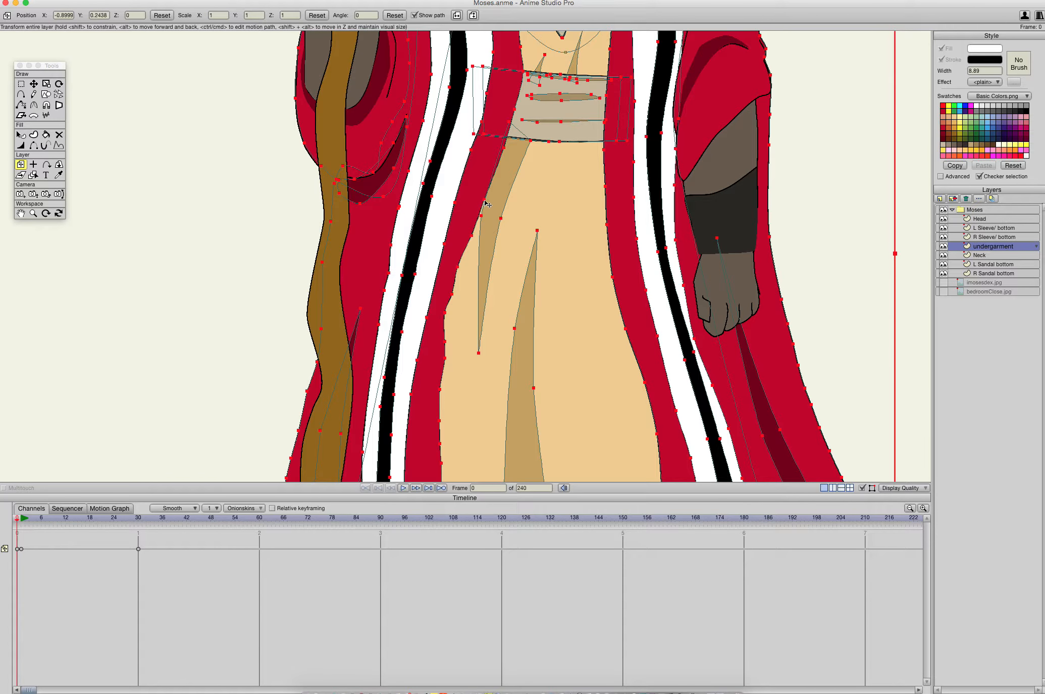
mouse_move(485, 204)
left_mouse_down()
mouse_move(514, 206)
mouse_move(487, 204)
left_mouse_up()
left_click(677, 258)
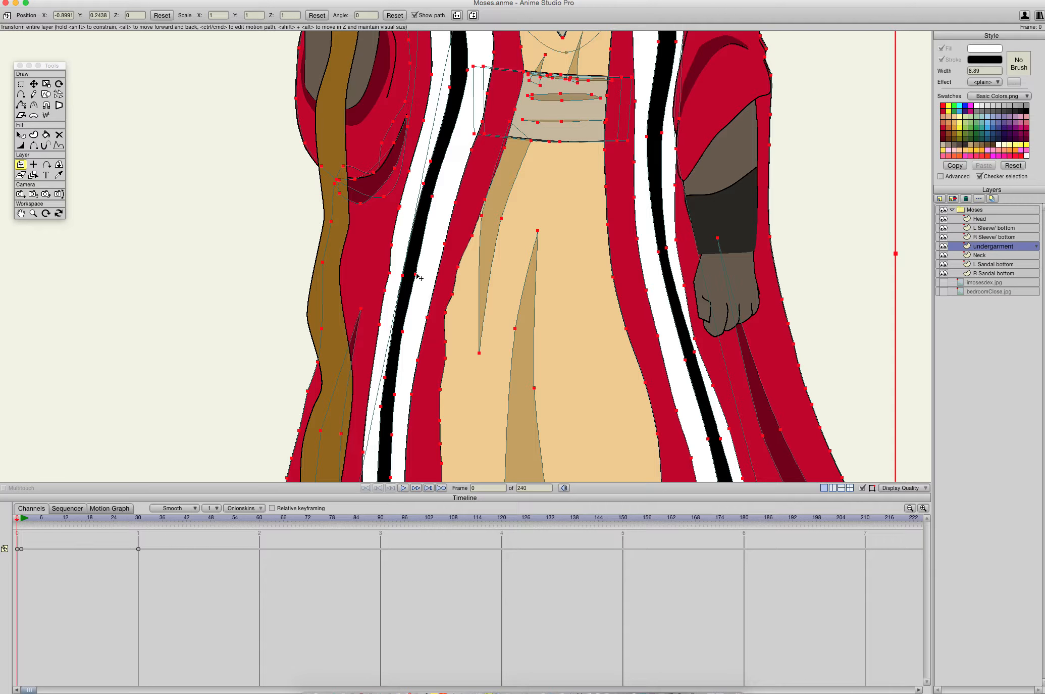
left_click(34, 84)
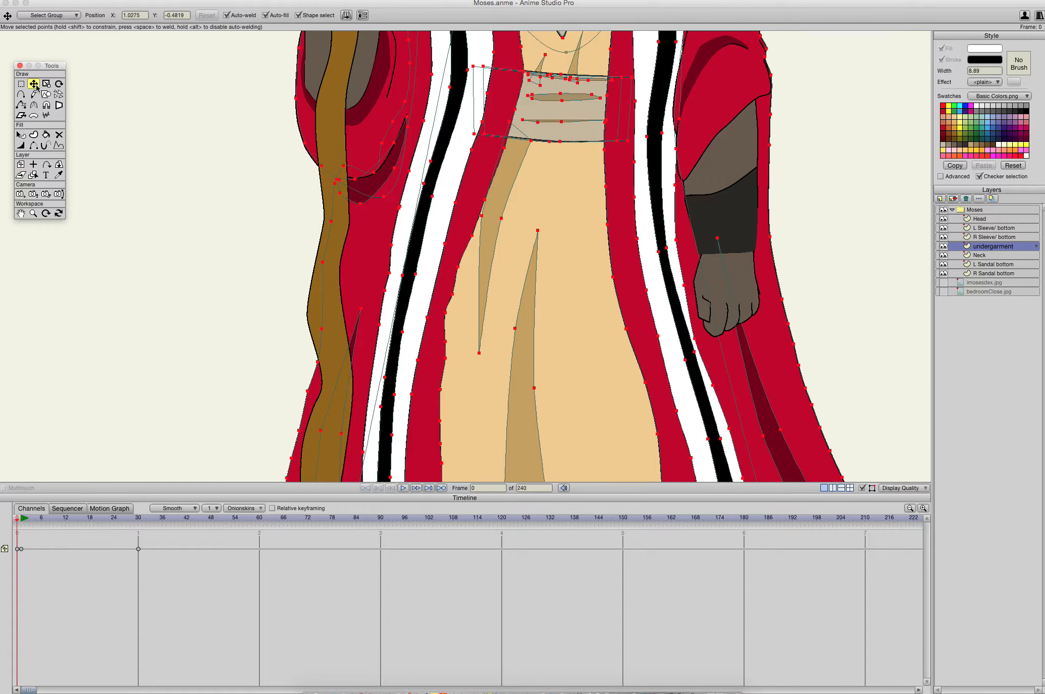
left_click(408, 275)
left_click(456, 267)
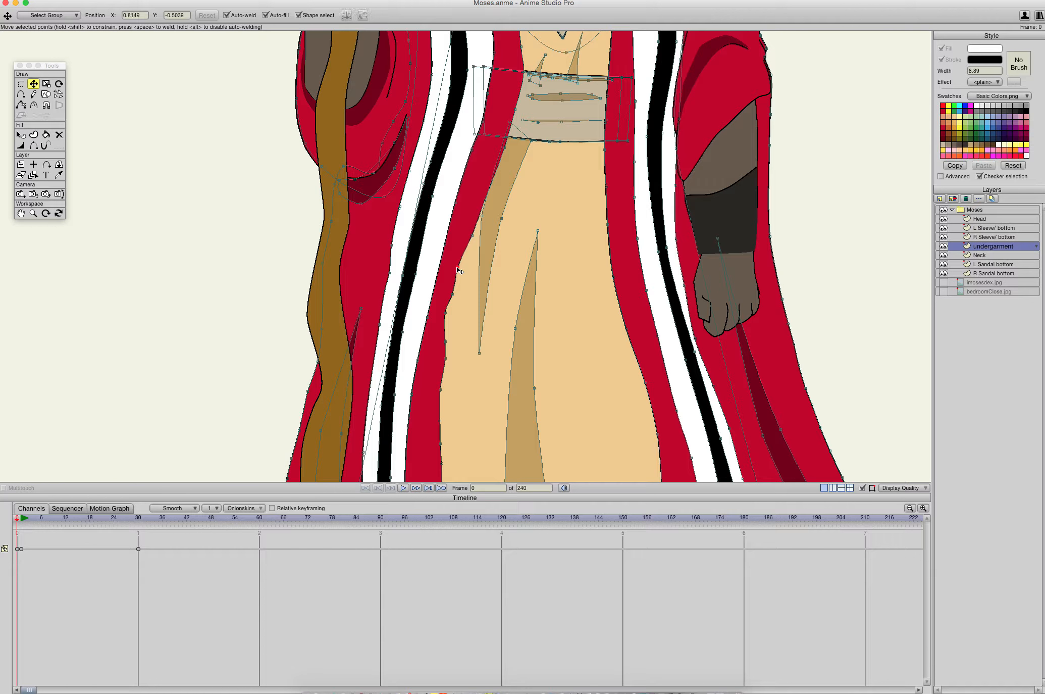
left_click_drag(457, 274, 421, 338)
left_click_drag(483, 257, 460, 189)
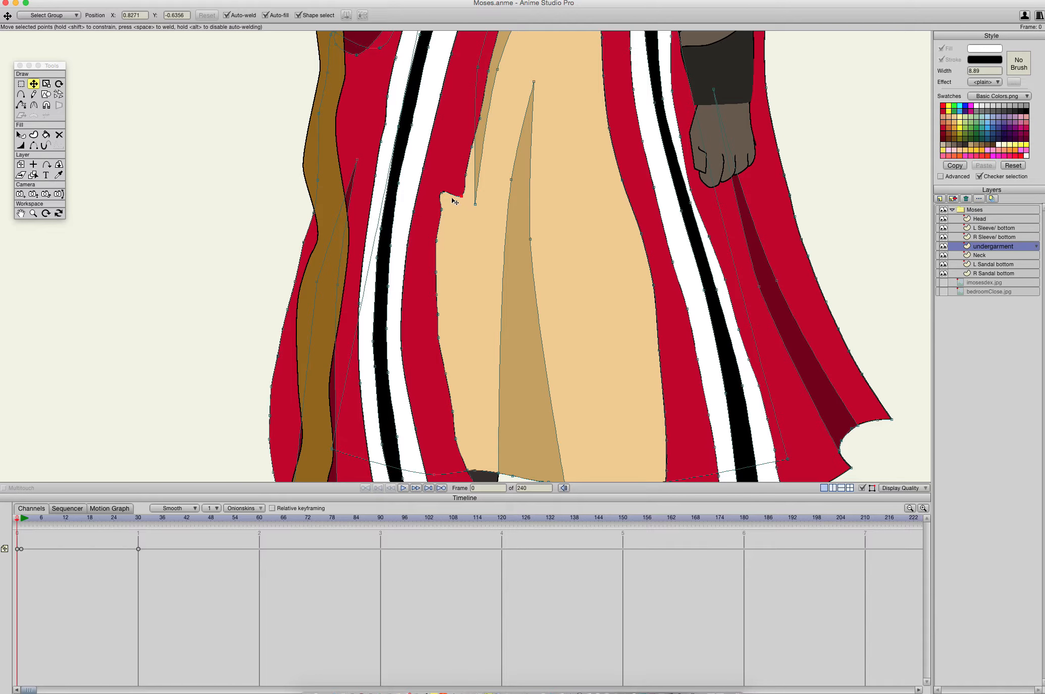
left_click(467, 175)
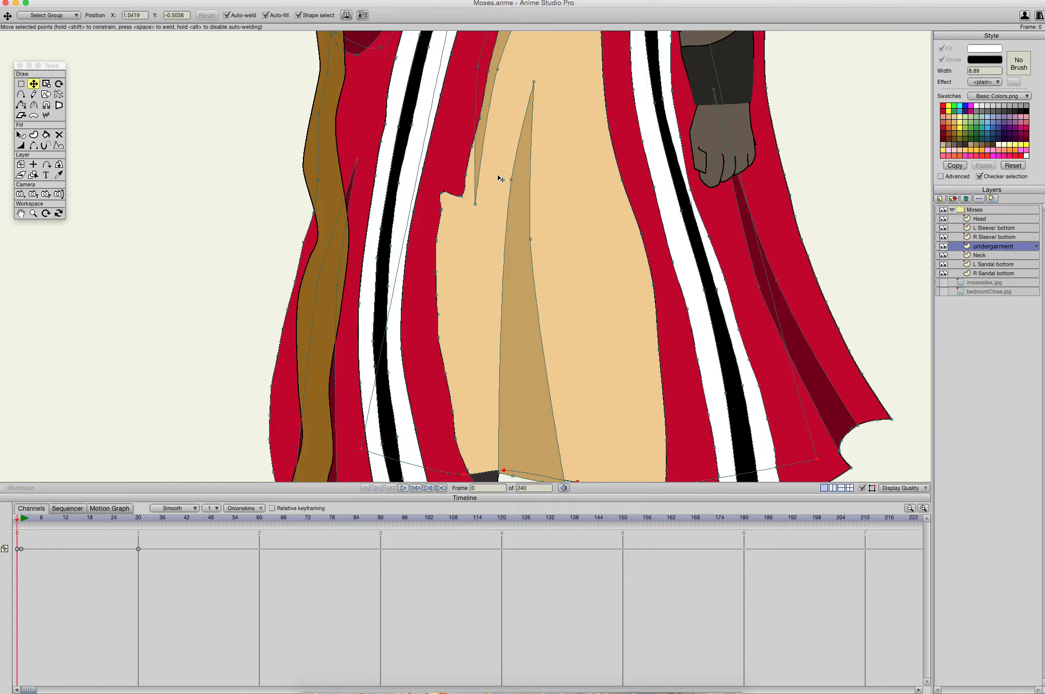
left_click_drag(478, 175, 470, 325)
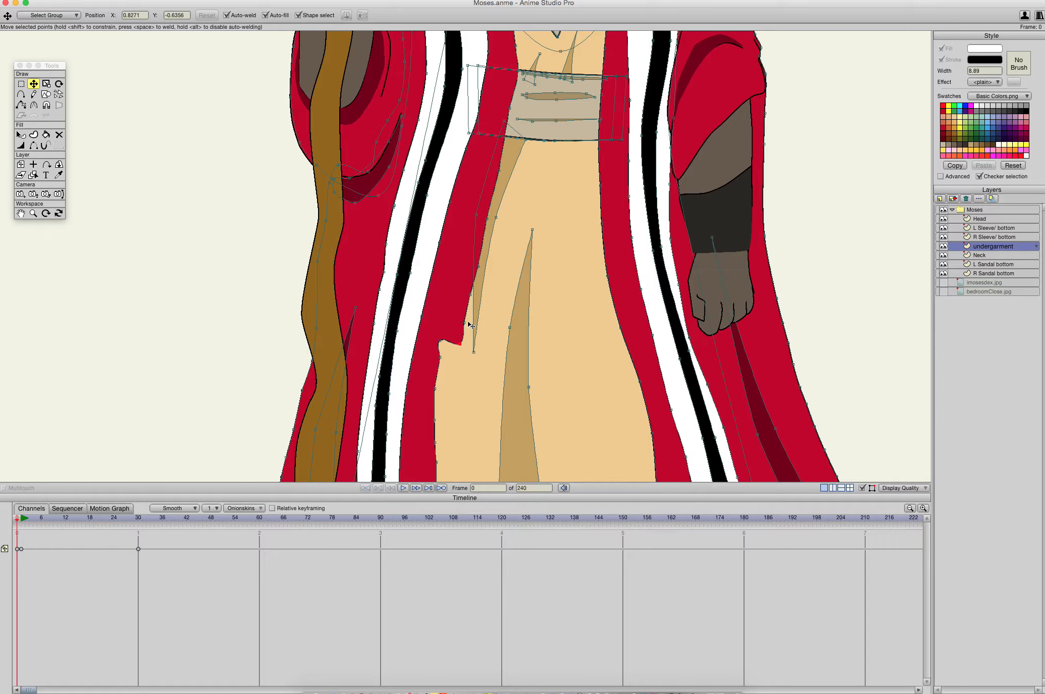
- Delete surplus points along the staff-side inner edge of the robe and pull its lower part inward over the tan garment near the hem
left_click(488, 220)
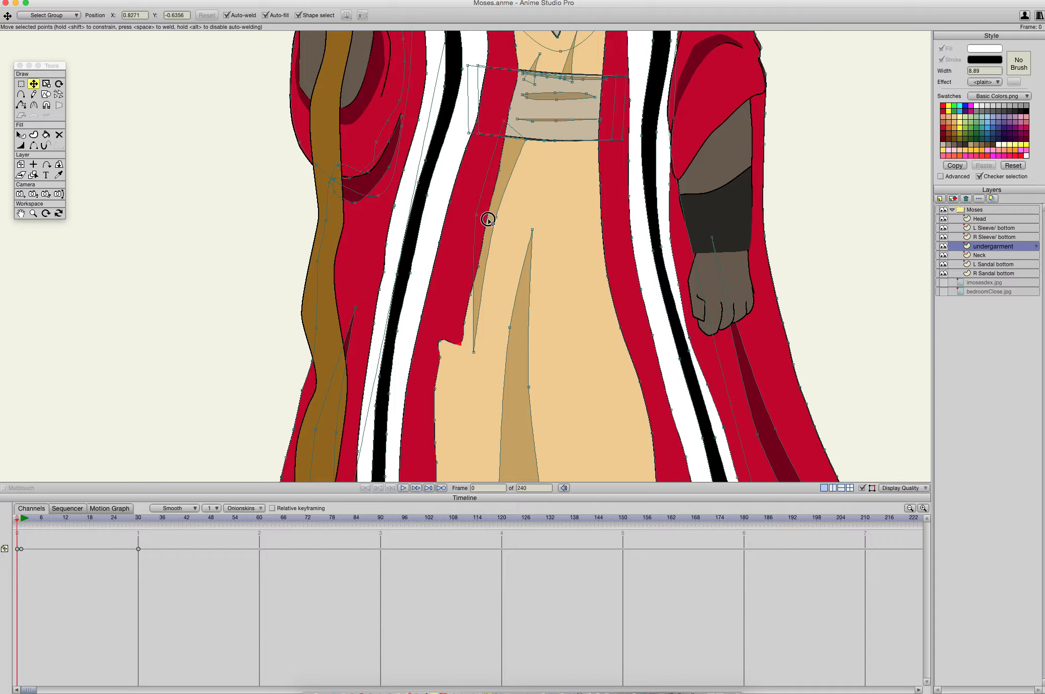
left_click(474, 296)
key("Delete")
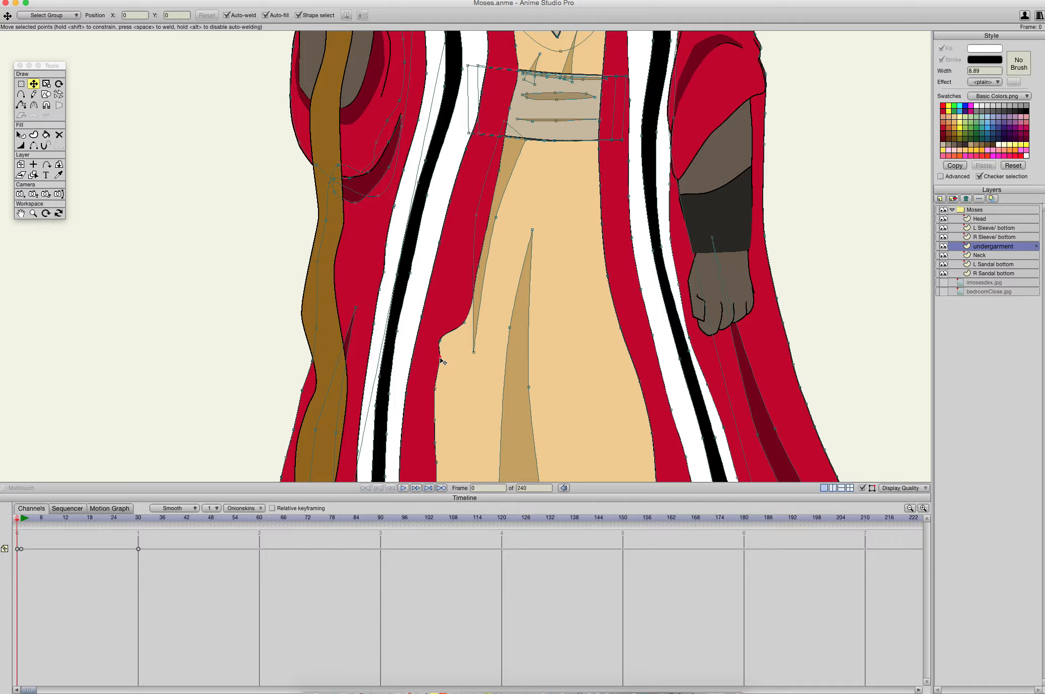
left_click_drag(457, 380, 539, 158)
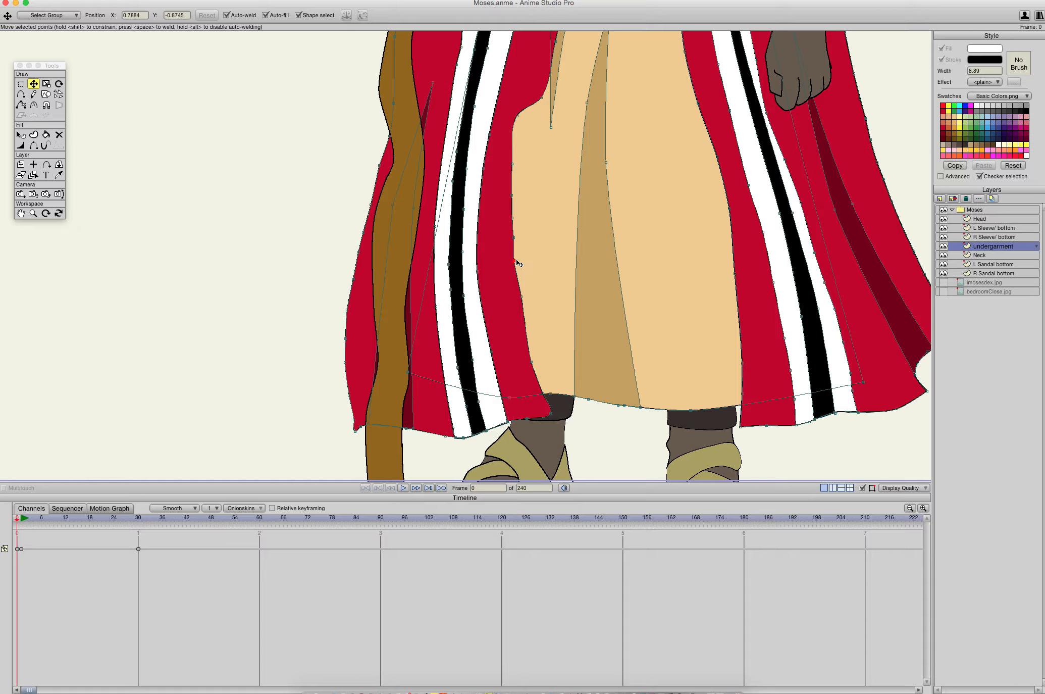
key("Delete")
left_click(512, 162)
key("Delete")
left_click_drag(517, 117, 573, 395)
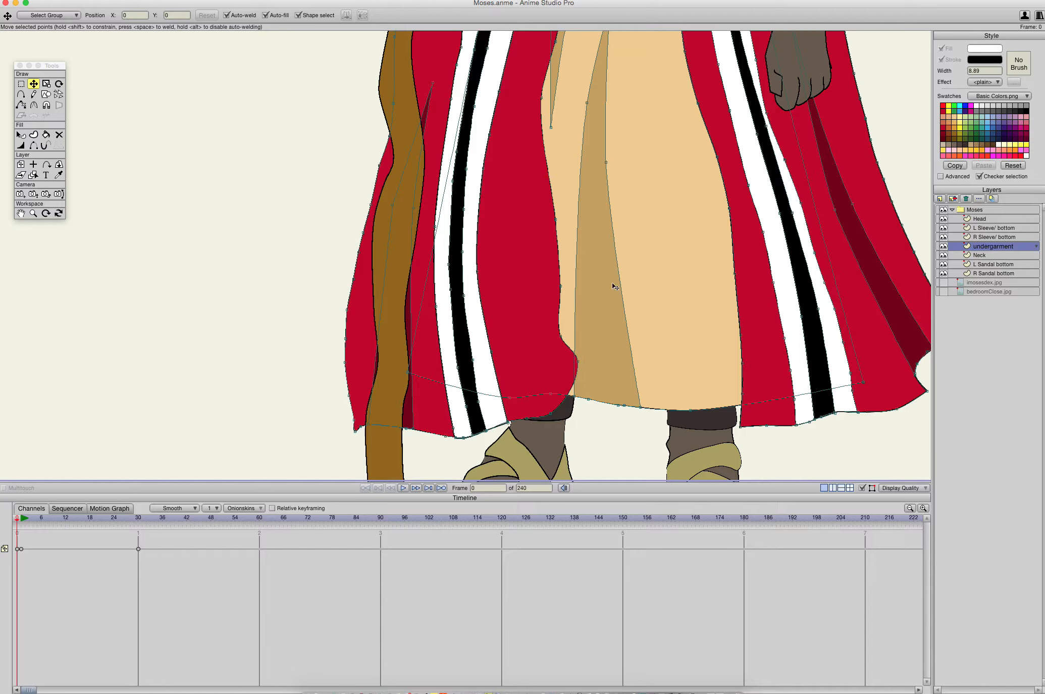
mouse_move(619, 275)
left_mouse_down()
mouse_move(567, 429)
mouse_move(611, 262)
left_mouse_up()
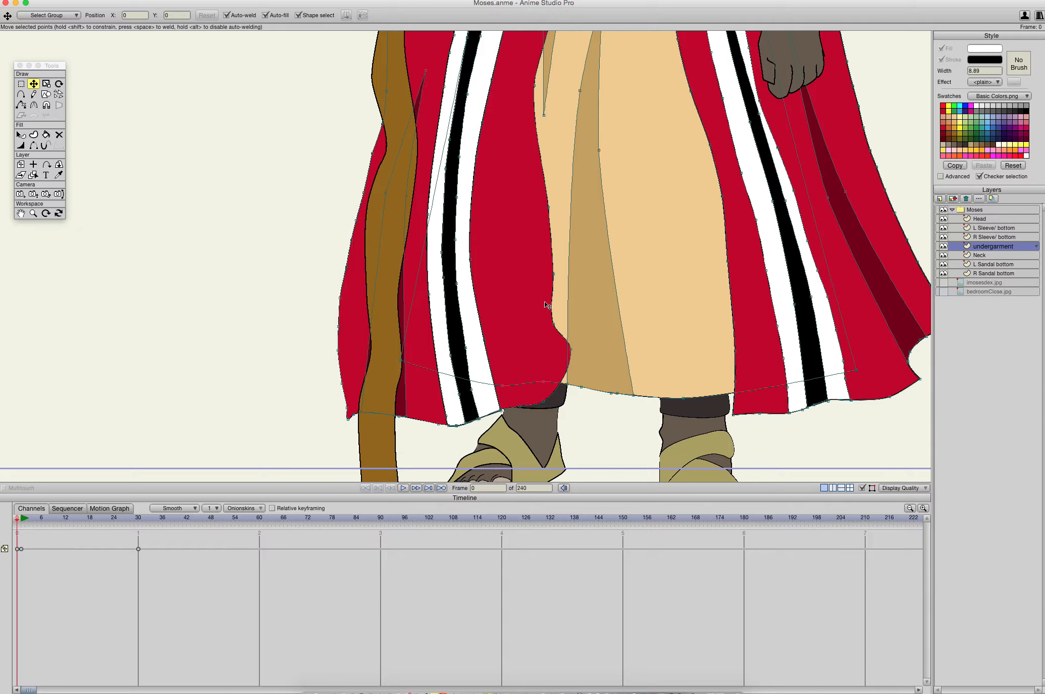
- Move the staff-side collar edge of the robe inward over the neckline trim beside the beard
left_click_drag(599, 205, 513, 489)
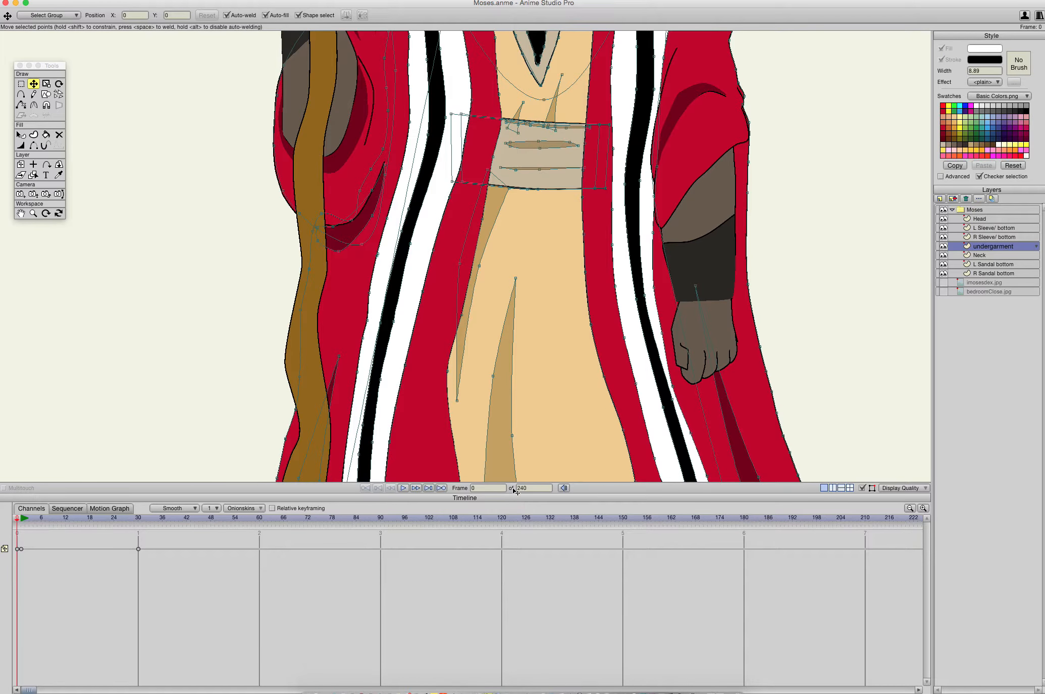
left_click_drag(562, 165, 556, 357)
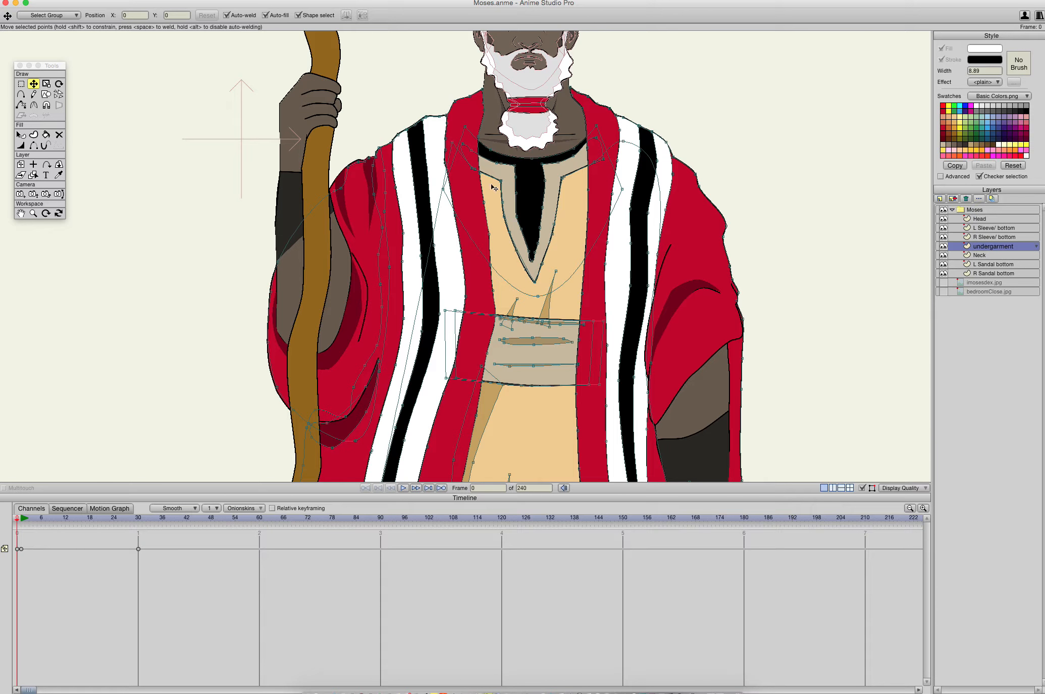
left_click(483, 200)
left_click(488, 201)
left_click(479, 141)
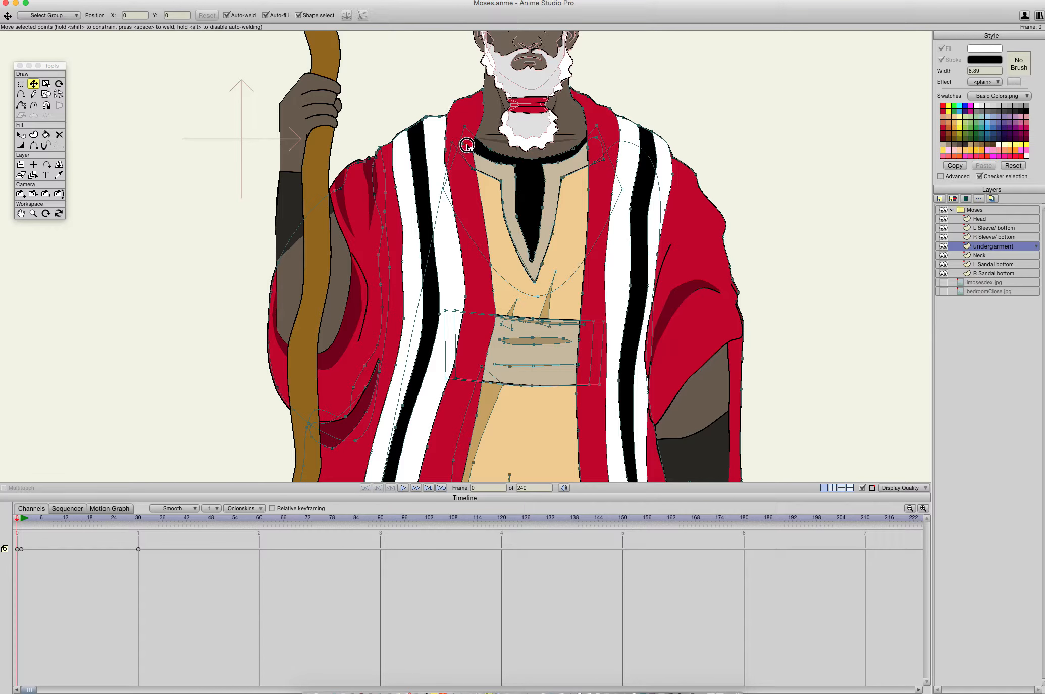
left_click_drag(486, 160, 495, 175)
key("c")
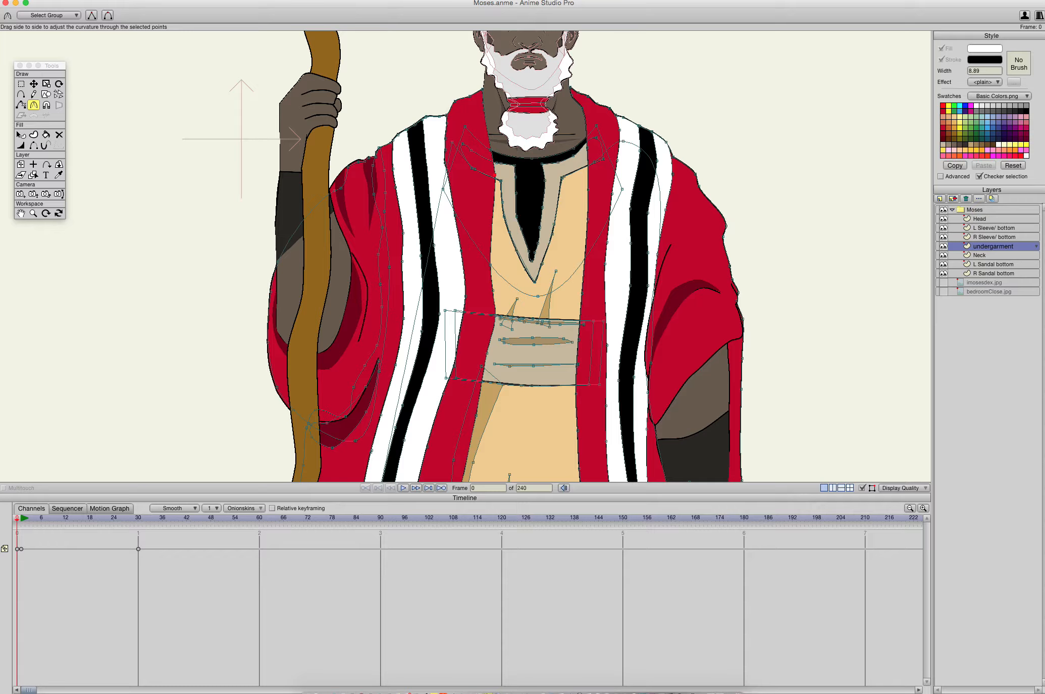
key("t")
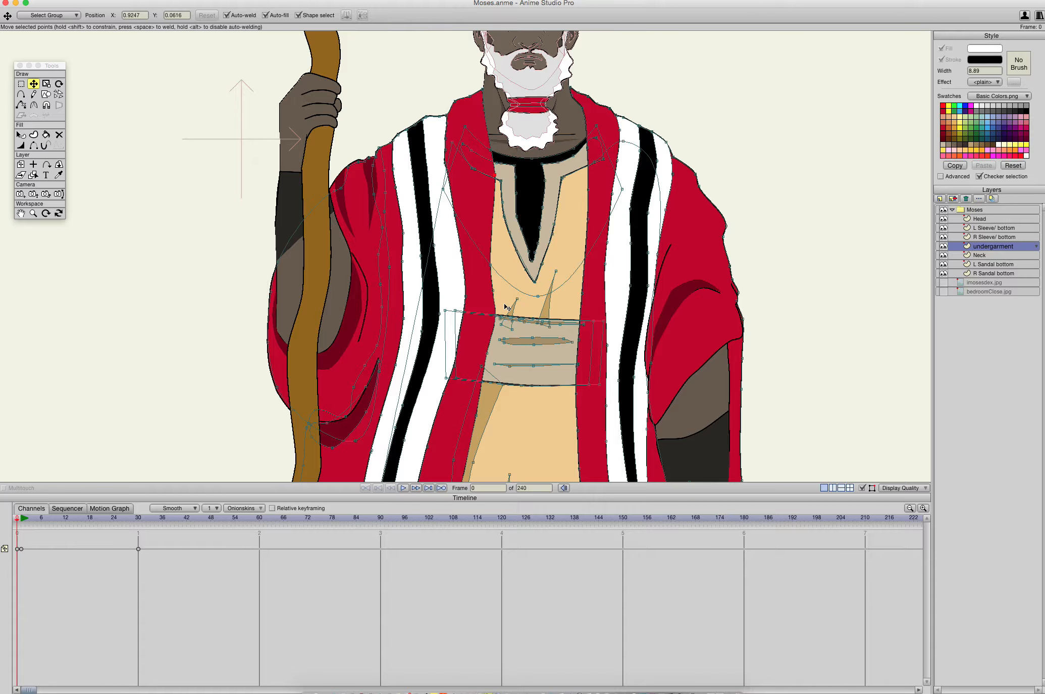
- Move the robe's staff-side inner edge inward over the tan garment on the chest, just above the belt
scroll(510, 227, "down", 3)
left_click(511, 224)
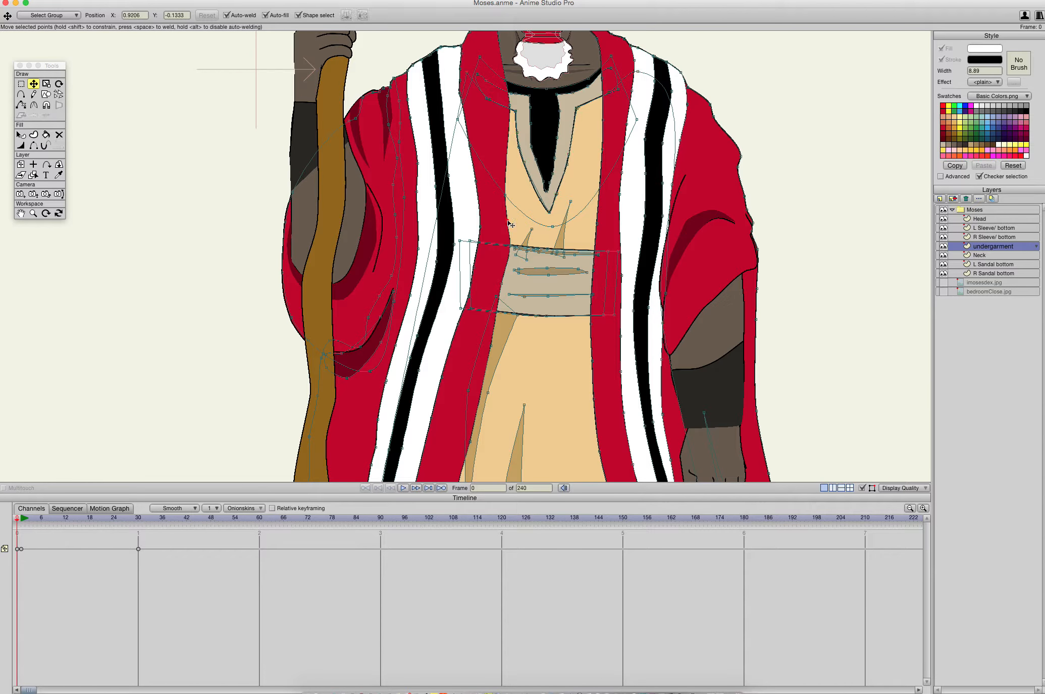
left_click_drag(508, 198, 517, 230)
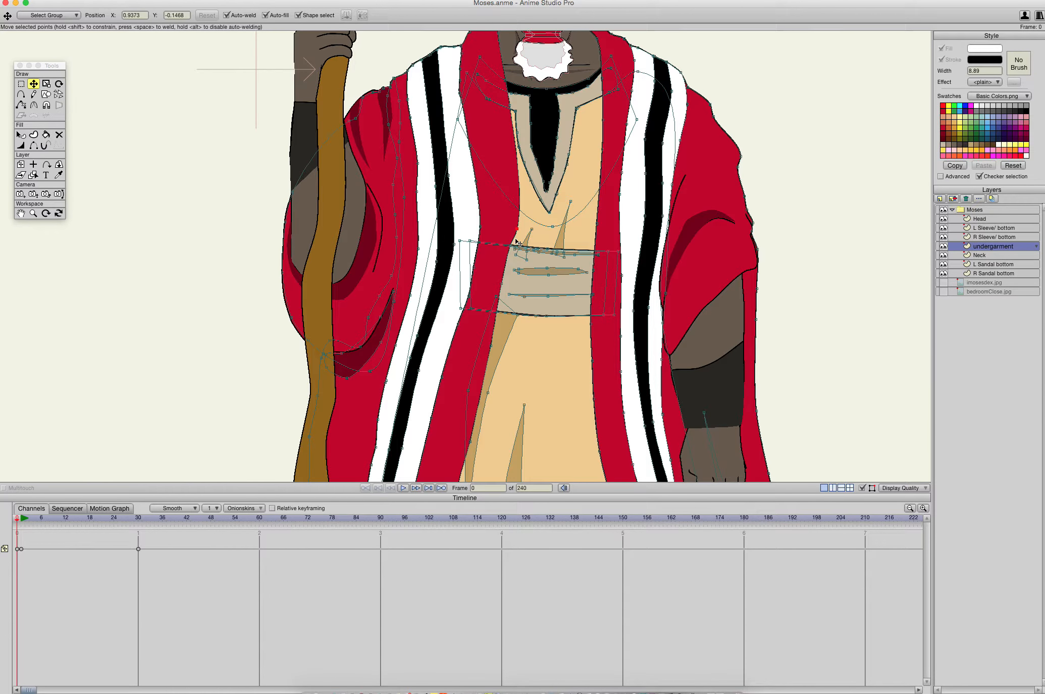
left_click_drag(501, 283, 536, 213)
scroll(553, 225, "down", 5)
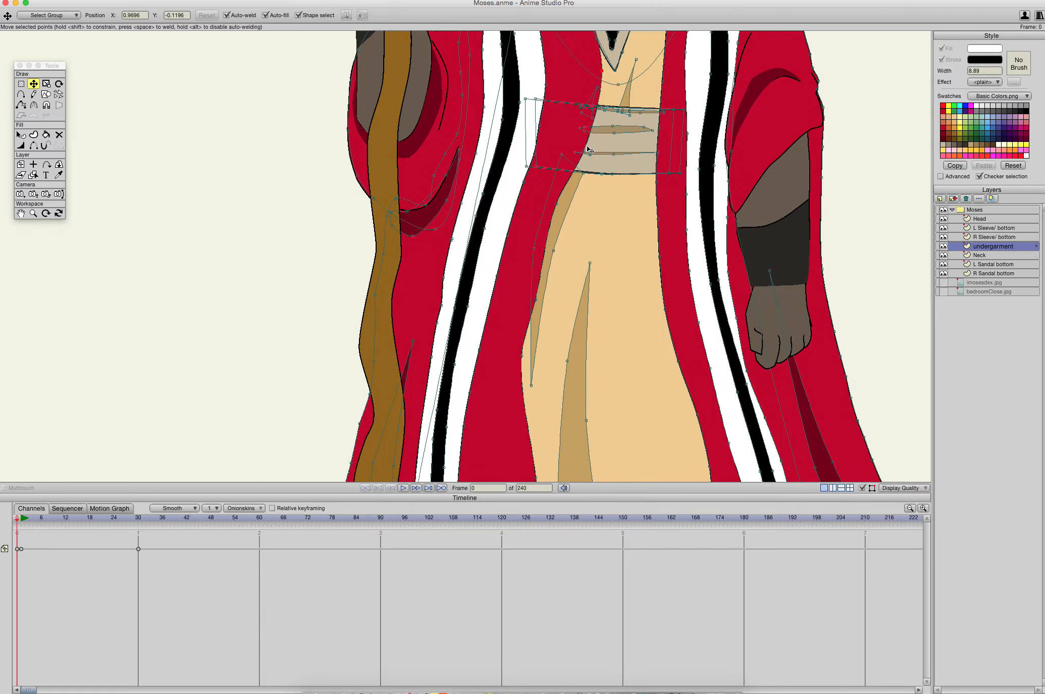
- Pull the robe's staff-side inner edge across the belt and shape it down towards the thigh
left_click_drag(559, 205, 584, 260)
left_click_drag(588, 149, 550, 312)
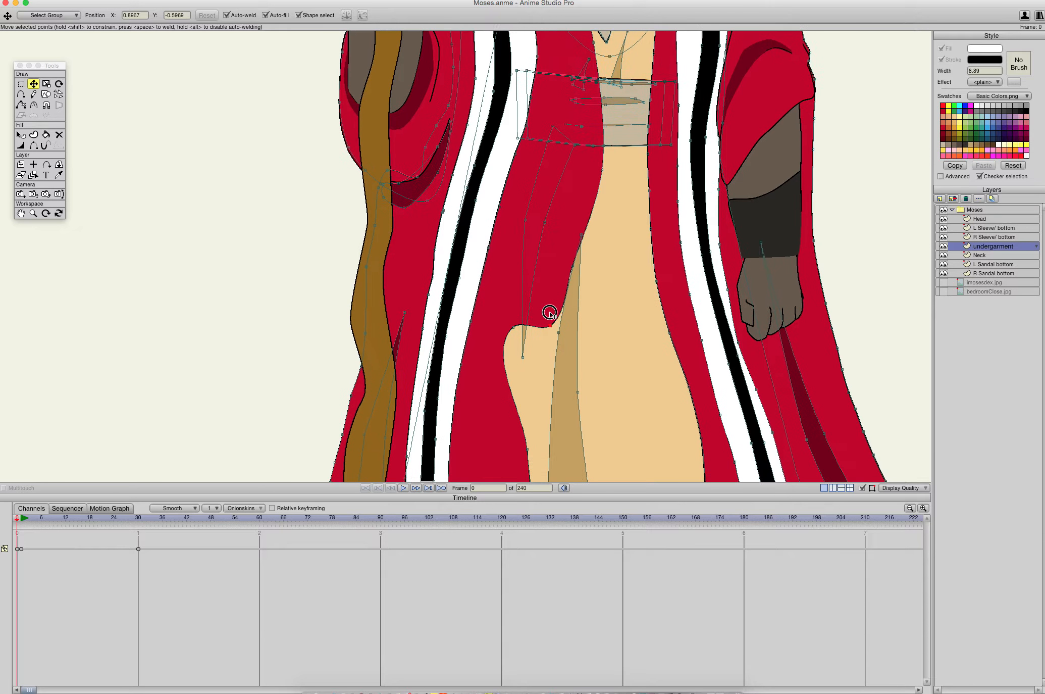
left_click_drag(564, 189, 551, 301)
left_click_drag(549, 370, 521, 386)
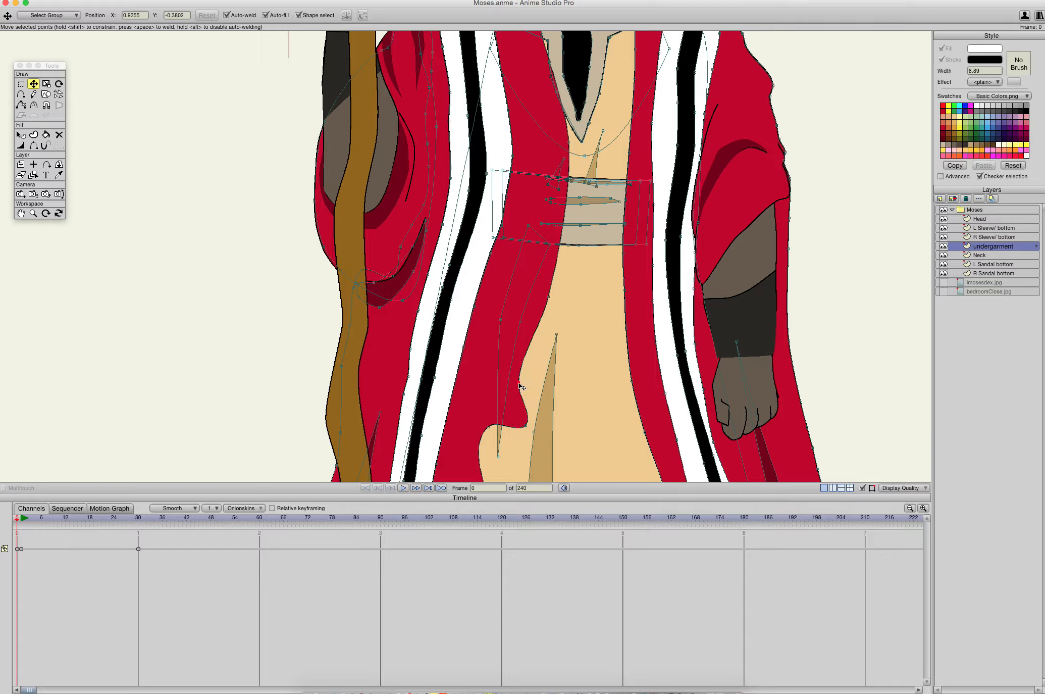
left_click_drag(572, 147, 555, 195)
- Move the points of the robe's staff-side inner edge between thigh and hem inward into a smooth line over the tan garment
left_click_drag(539, 349, 591, 110)
left_click_drag(543, 192, 627, 177)
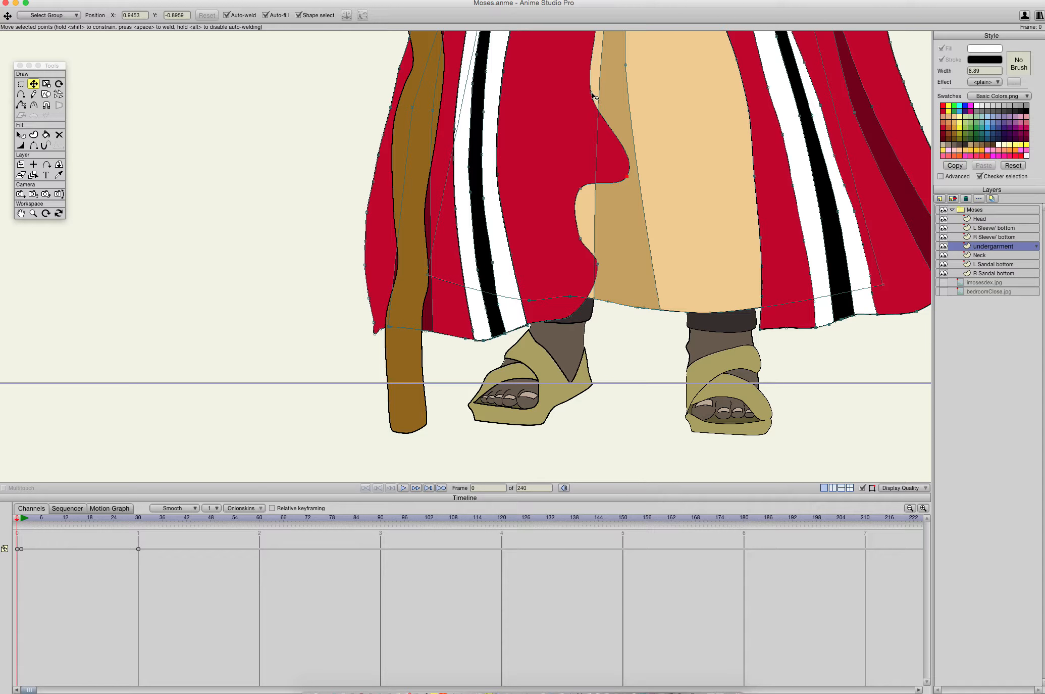
left_click_drag(595, 97, 634, 120)
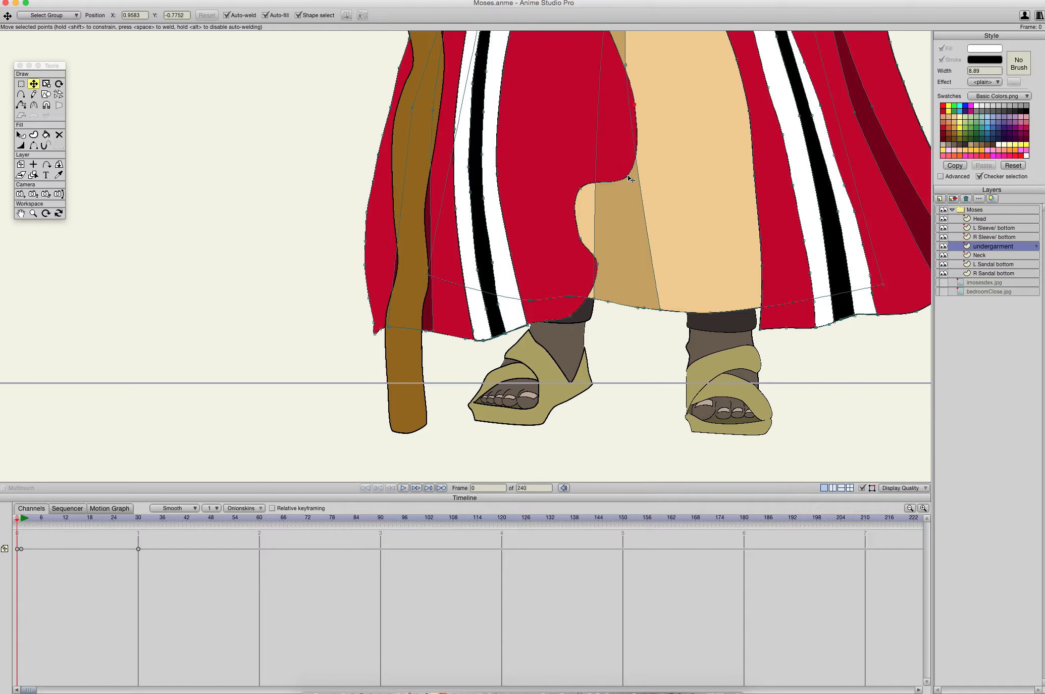
left_click_drag(630, 179, 589, 173)
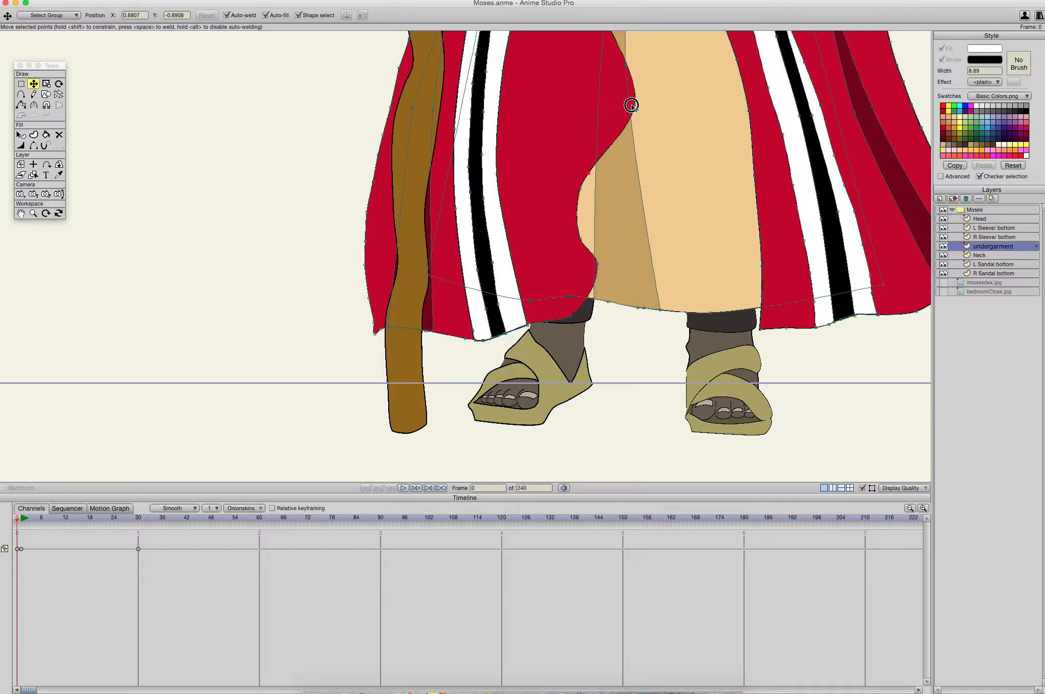
left_click_drag(632, 105, 616, 108)
left_click_drag(579, 210, 583, 302)
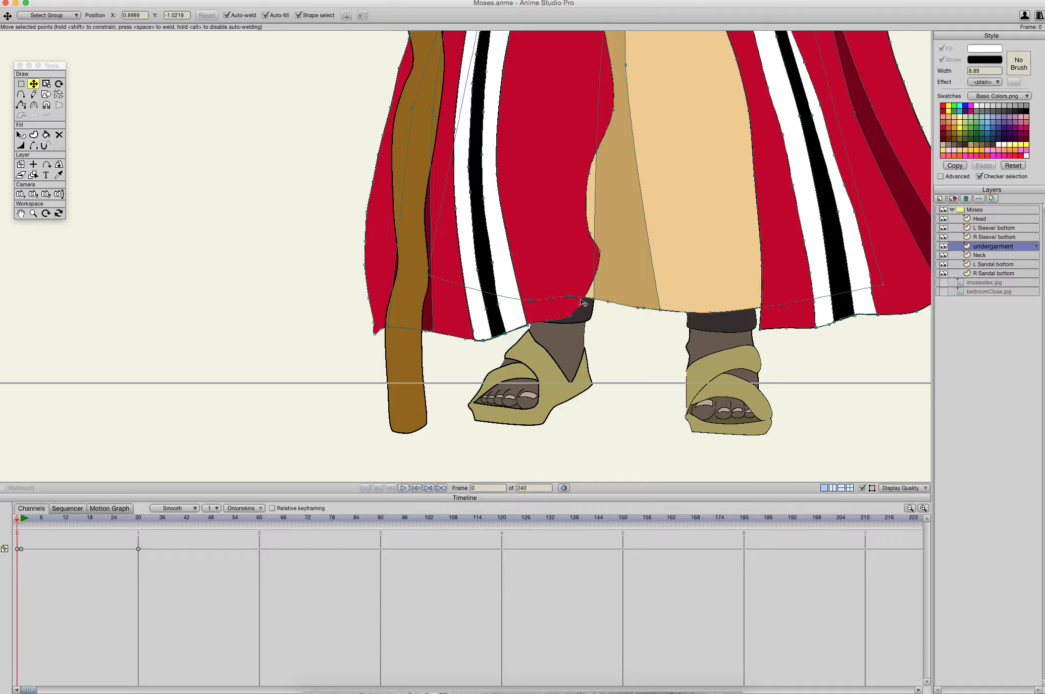
left_click_drag(599, 251, 598, 218)
left_click_drag(590, 175, 603, 167)
- Delete surplus points along the robe's outer edge beside the lower half of the staff
left_click(365, 264)
scroll(394, 328, "up", 4)
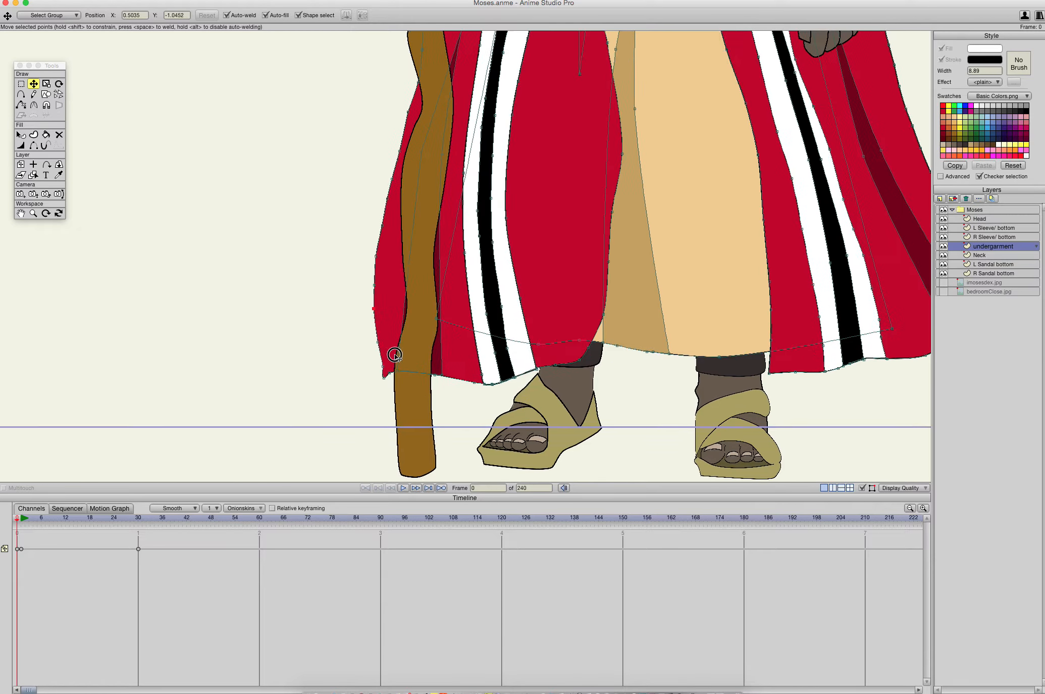
key("Delete")
left_click(380, 352)
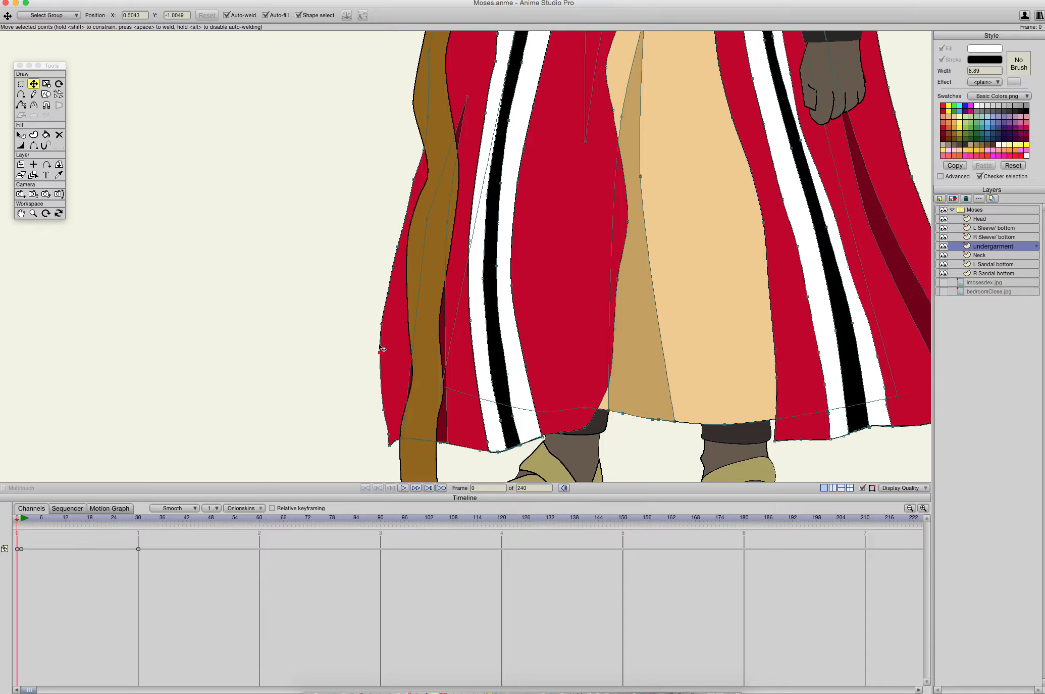
key("Delete")
left_click(382, 326)
key("Delete")
- Pull the robe's staff-side outer edge inward past the staff at shin height and delete the extra points around it
left_click_drag(390, 296, 412, 374)
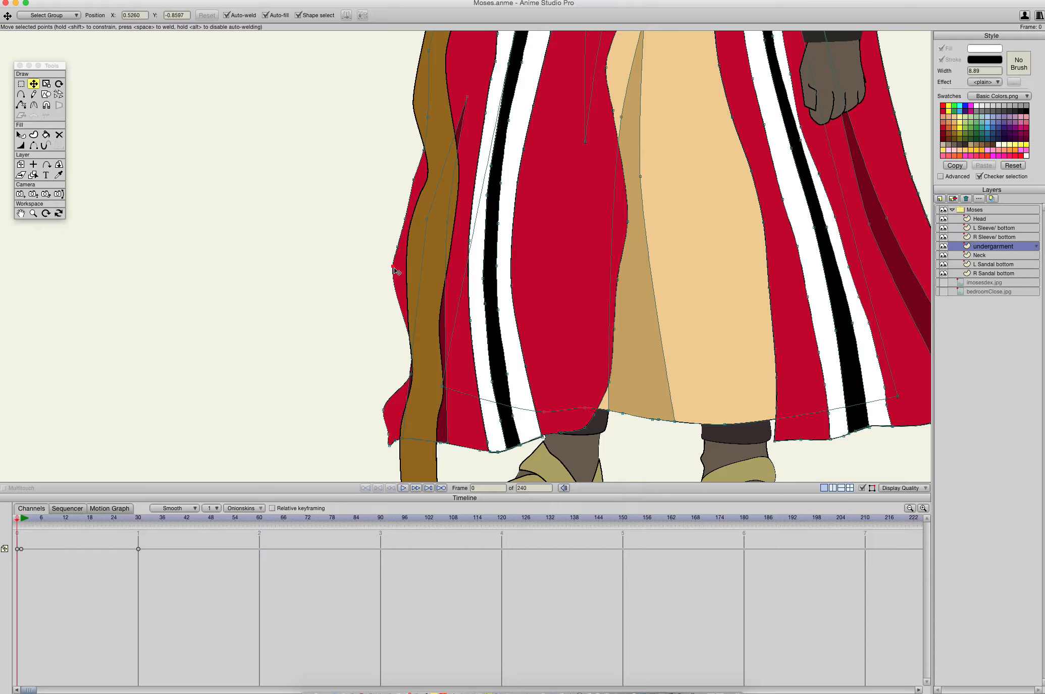
left_click(404, 219)
key("Delete")
left_click_drag(395, 269, 457, 279)
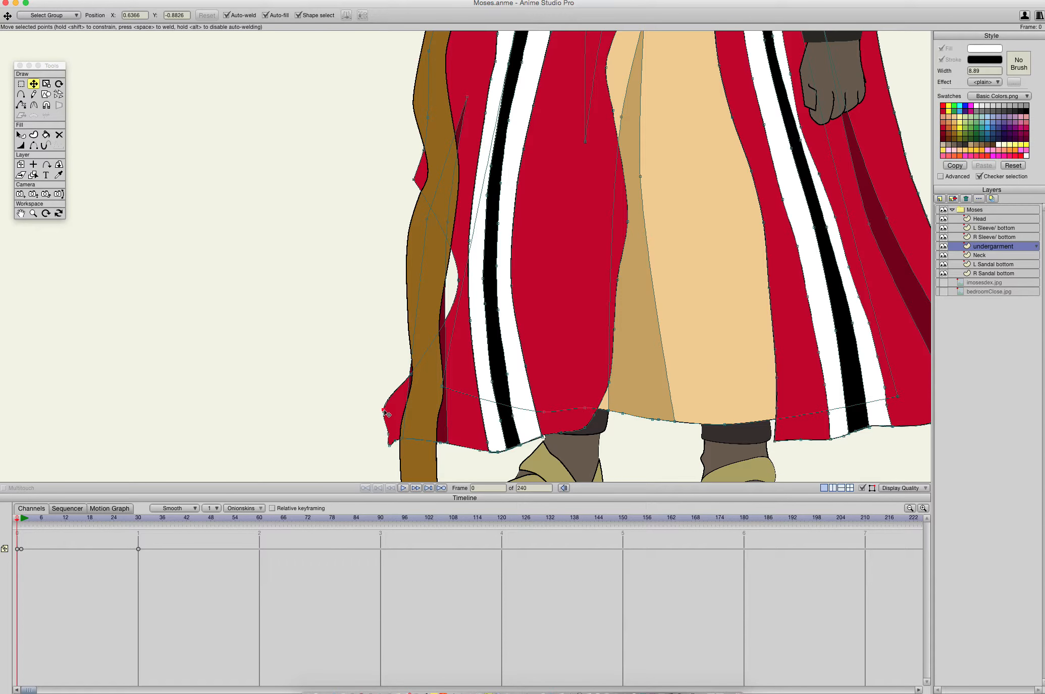
key("Delete")
- Move the tan garment's hidden lower corner inward beneath the red robe, undoing the mistaken move of its hem points
left_click_drag(412, 378, 511, 376)
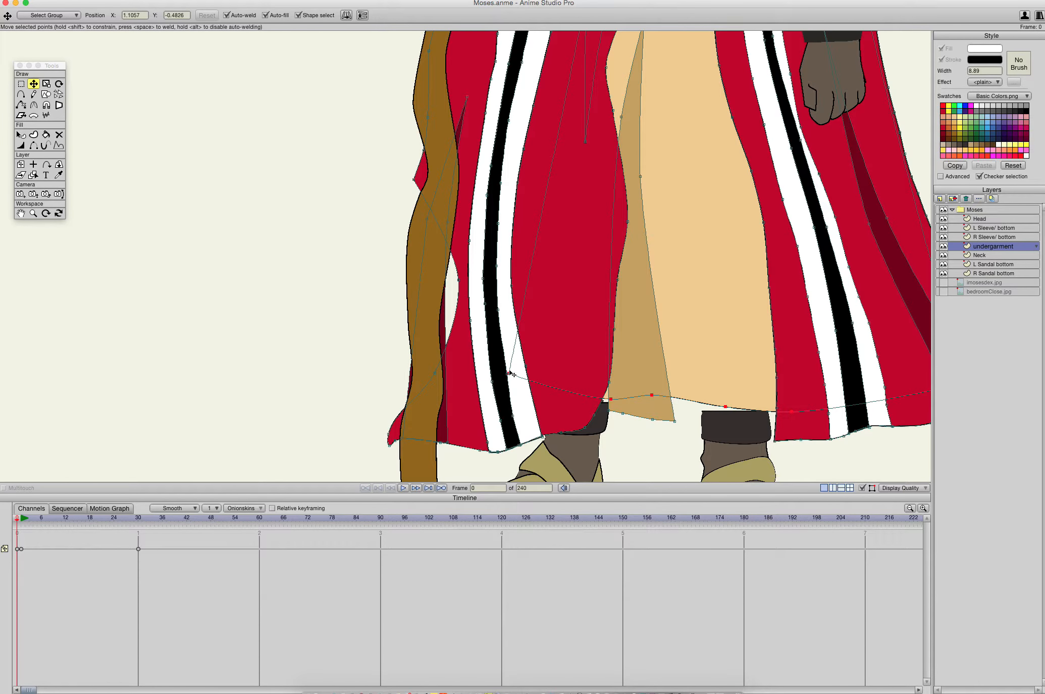
key("super+z")
left_click_drag(444, 390, 532, 376)
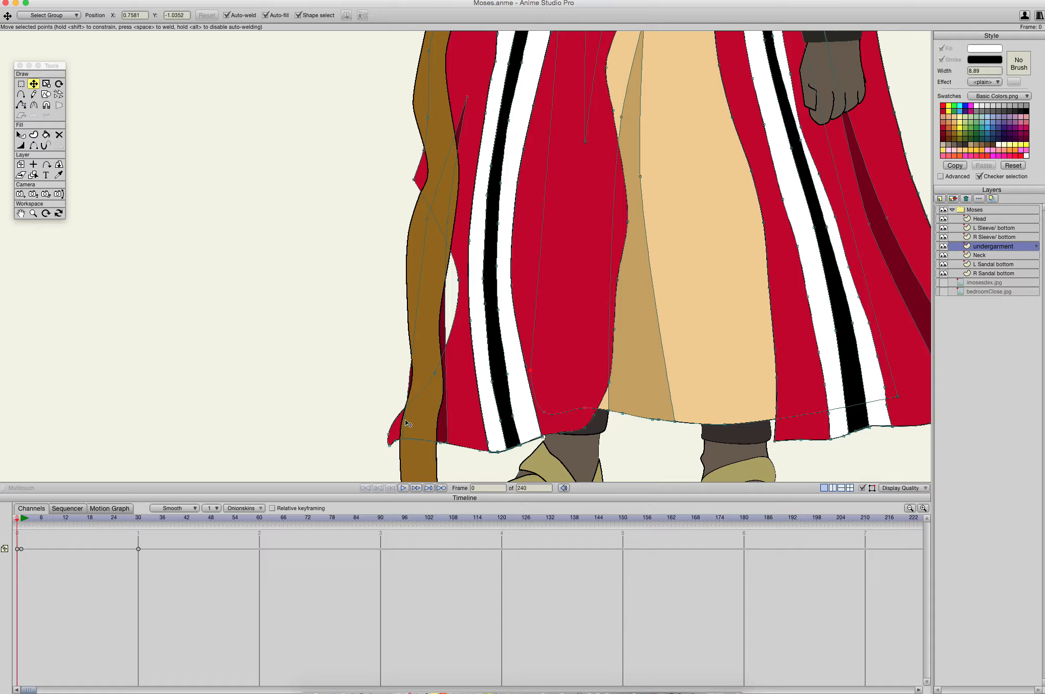
- Move the robe's staff-side hem corner and the edge just above it inward past the staff
left_click(395, 441)
left_click(391, 445)
left_click_drag(391, 448, 478, 355)
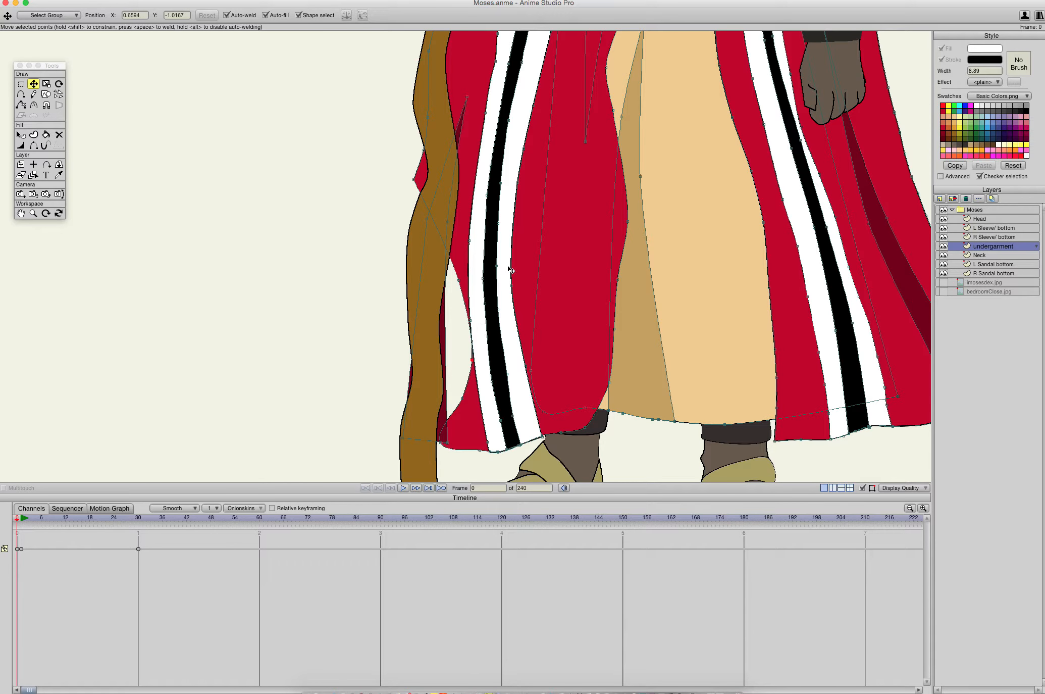
- Move the robe's outer edge inward past the staff between the sleeve and the knee, deleting a surplus point
scroll(527, 352, "up", 4)
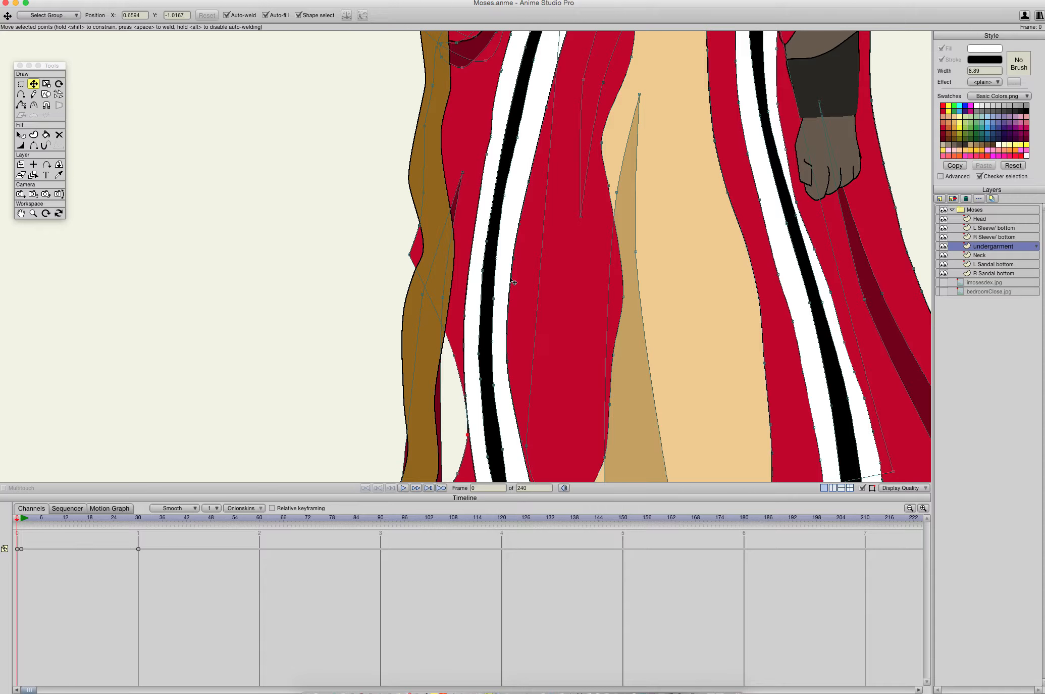
scroll(513, 392, "up", 4)
scroll(513, 393, "up", 2)
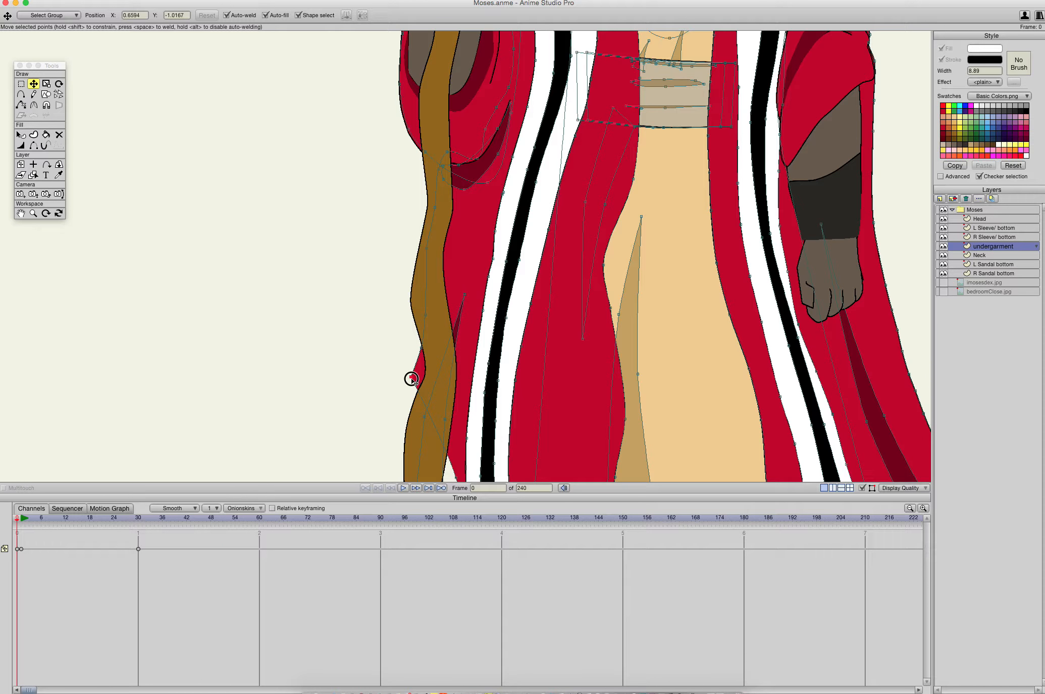
left_click_drag(411, 378, 469, 369)
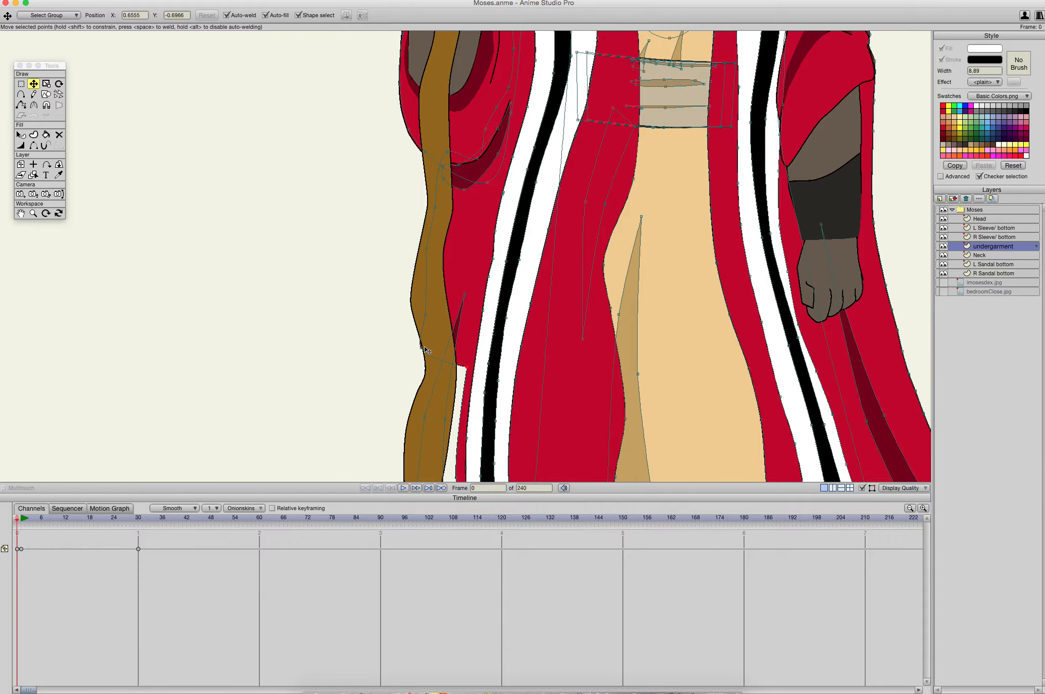
key("Delete")
left_click_drag(424, 315, 457, 207)
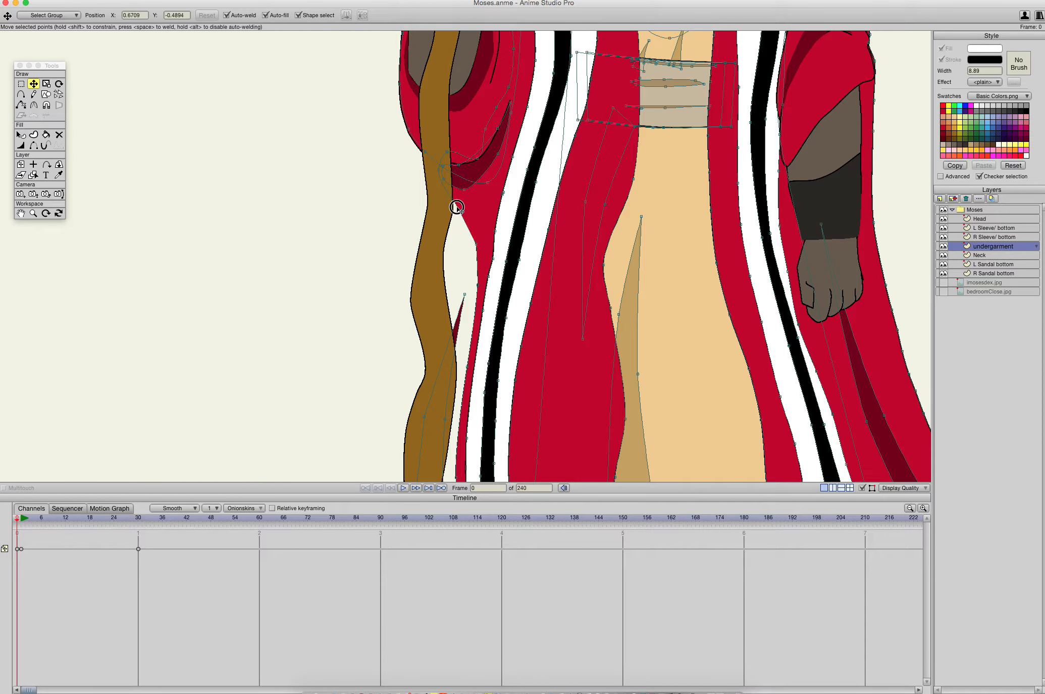
- Ease the robe's outer edge just above the staff-side hem slightly back towards the staff and select the nearby dark red fold
scroll(558, 204, "down", 4)
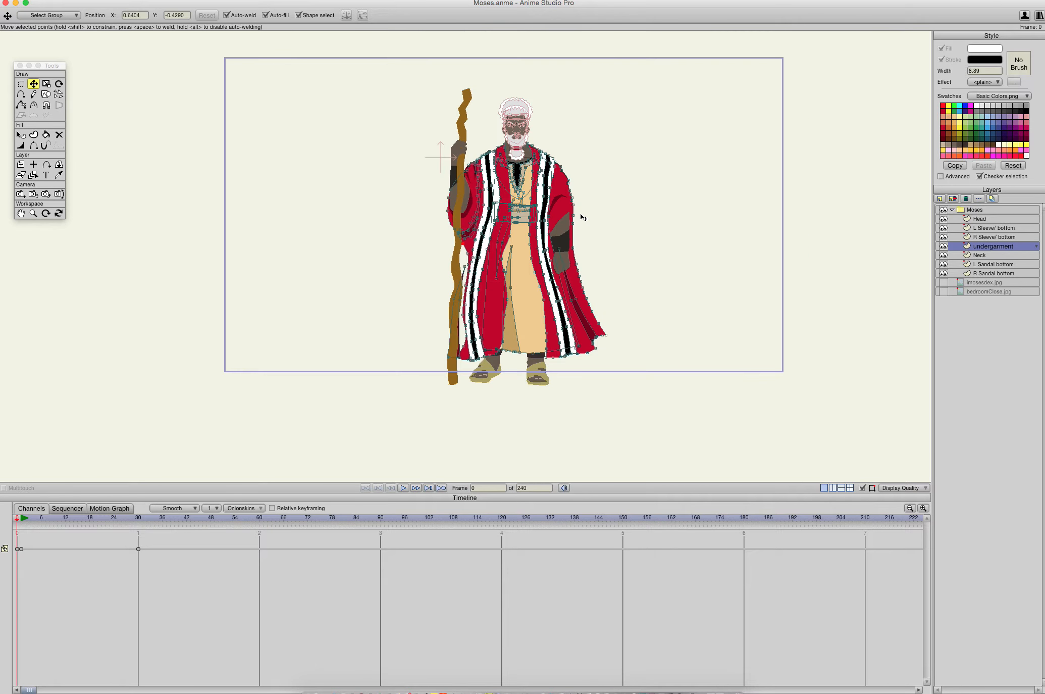
scroll(582, 217, "up", 5)
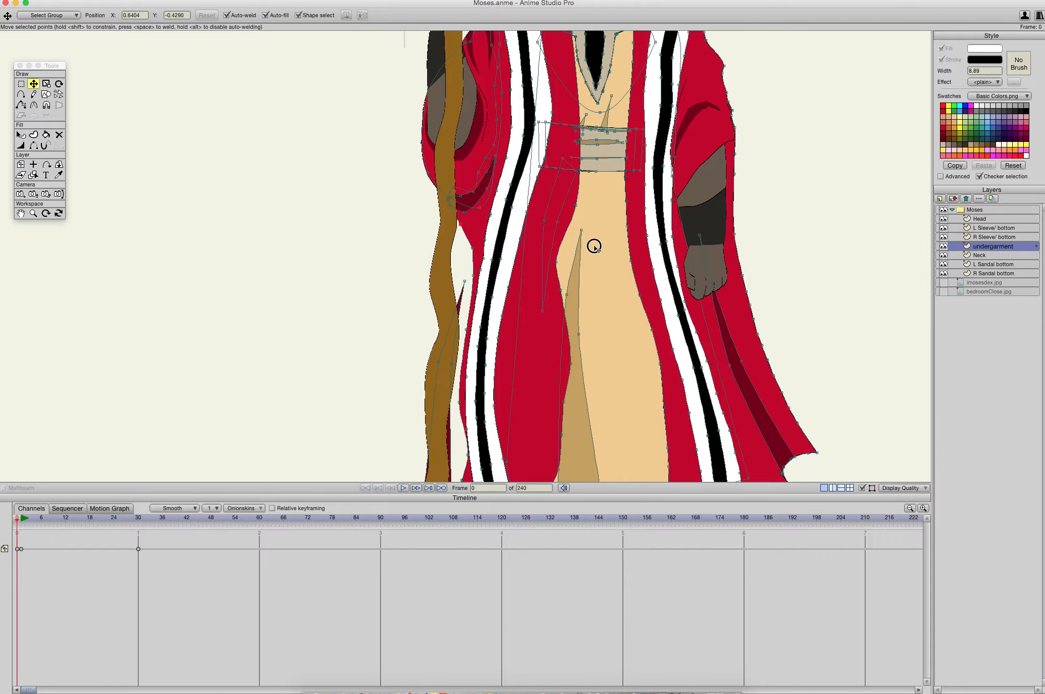
left_click_drag(593, 247, 593, 122)
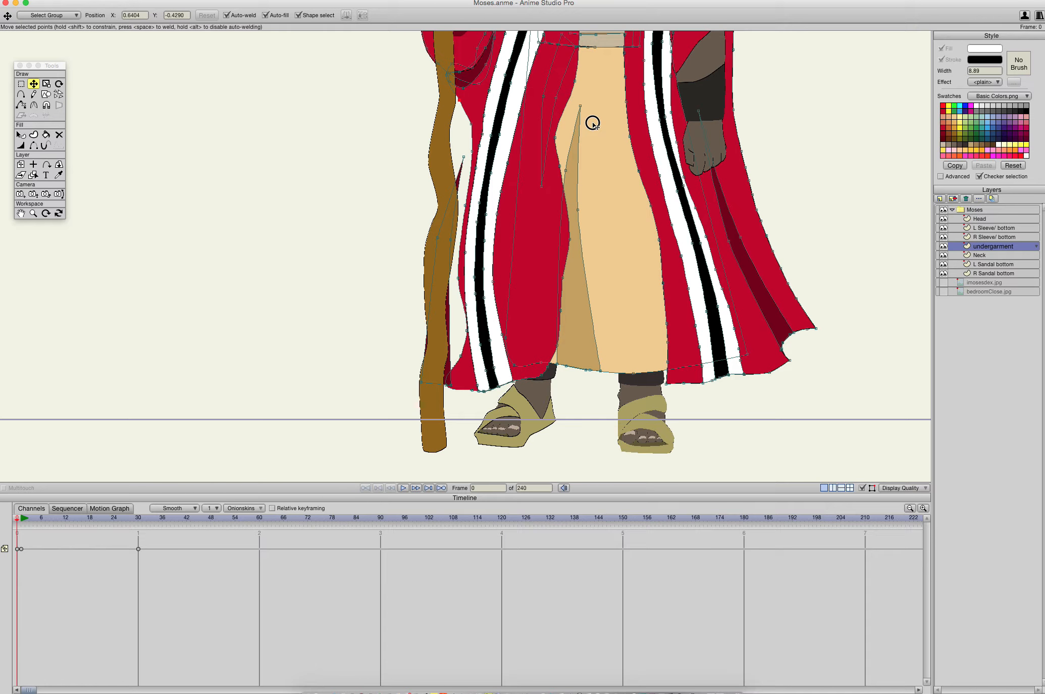
left_click(449, 316)
left_click_drag(468, 331, 457, 355)
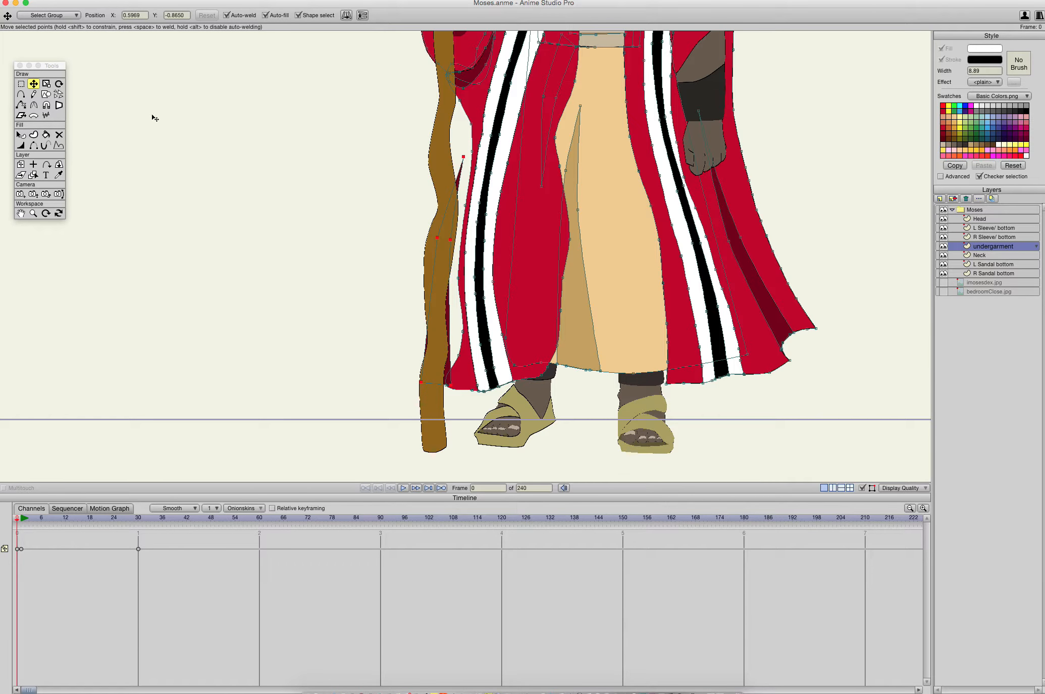
- Scale down the dark red fold behind the staff and move it onto the robe beside the striped band near the hem
left_click(46, 84)
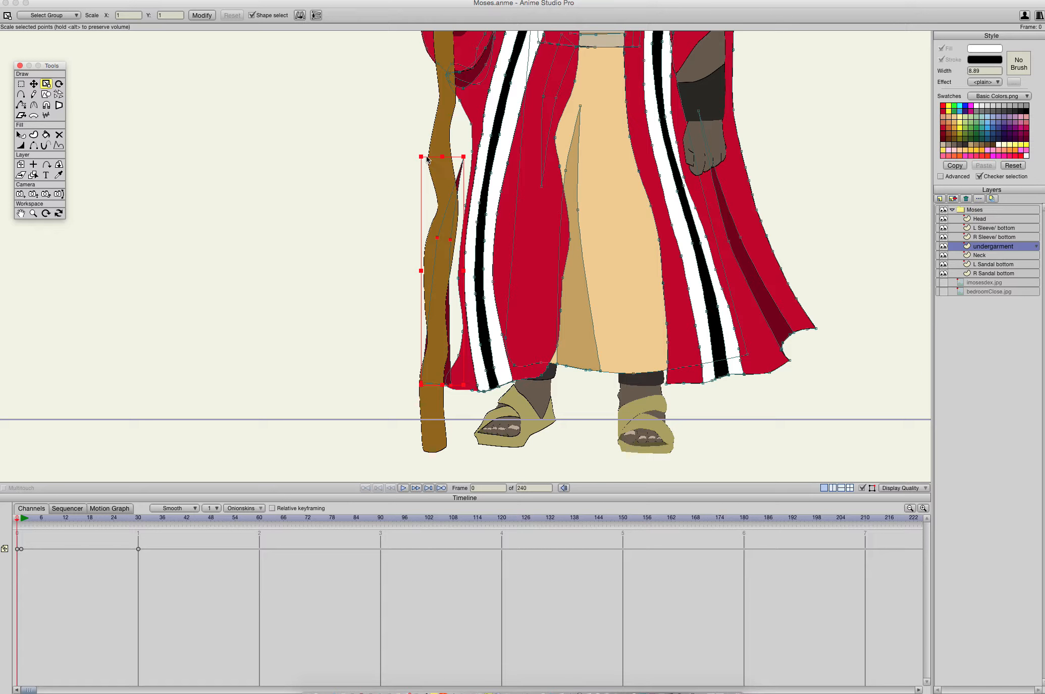
left_click_drag(423, 157, 437, 204)
left_click_drag(454, 329, 460, 328)
key("t")
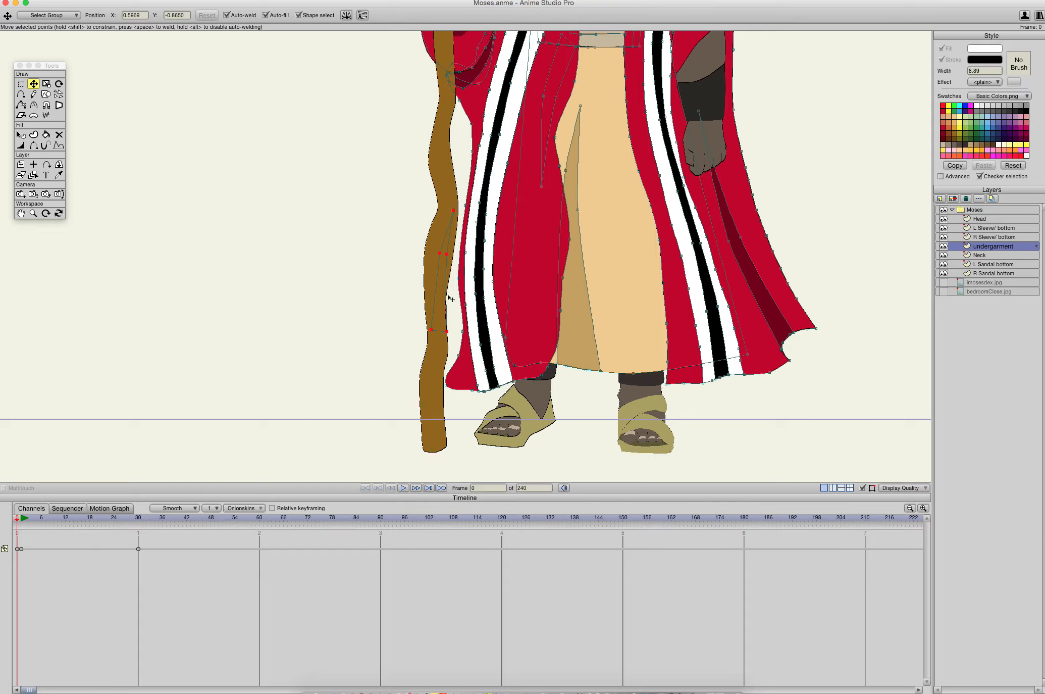
left_click_drag(447, 335, 476, 387)
left_click(496, 309)
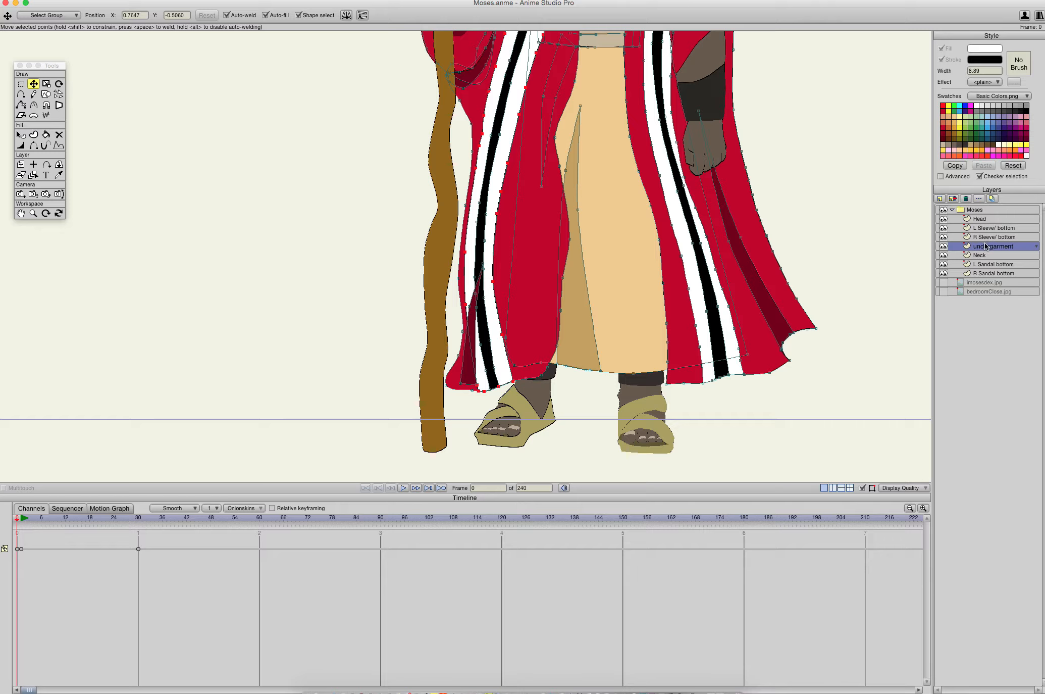
left_click(512, 170)
key("super+d")
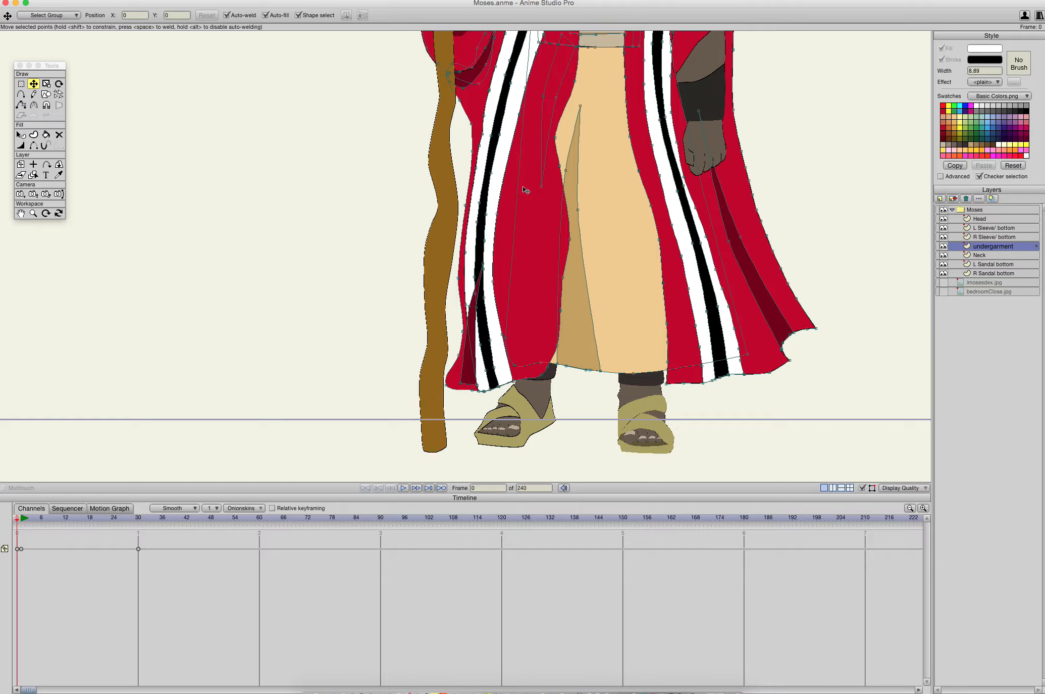
- Move the inner edge of the staff-side white band towards the tan garment from thigh to hem
scroll(526, 192, "up", 3)
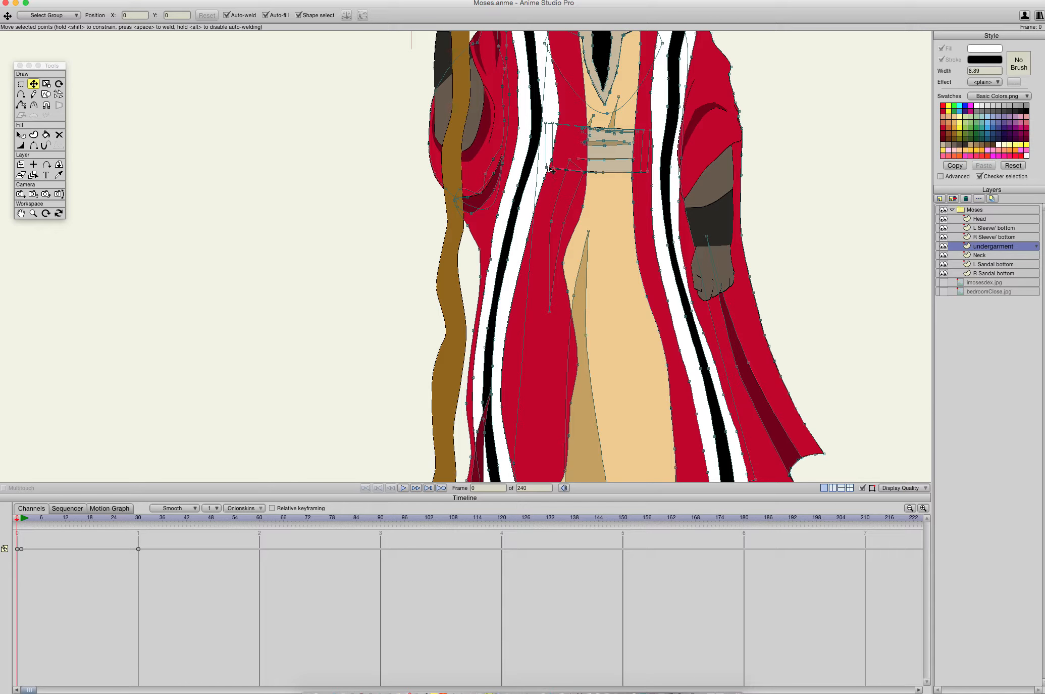
left_click(545, 179)
left_click_drag(507, 343, 535, 370)
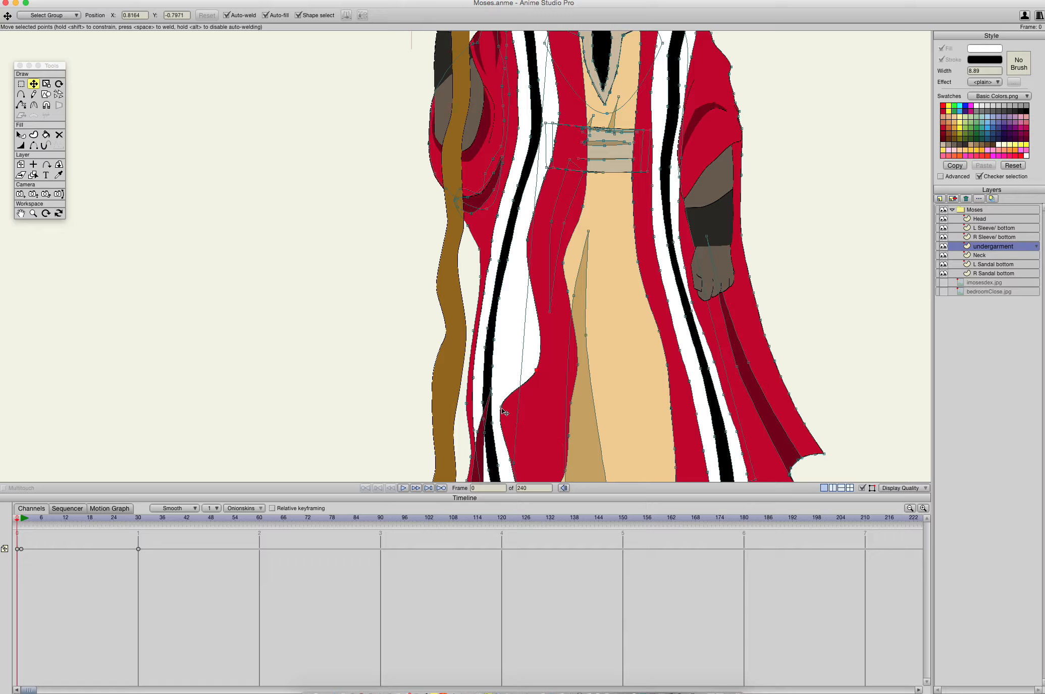
left_click_drag(501, 408, 538, 426)
left_click_drag(566, 365, 532, 434)
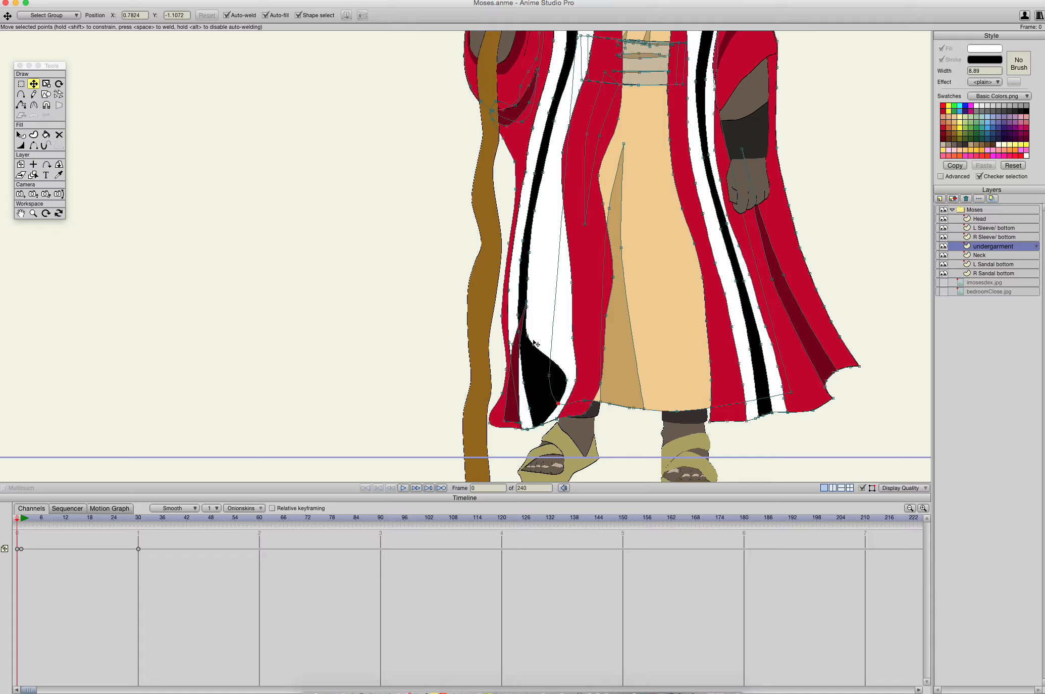
- Move the inner edge of the staff-side black stripe inward from below the belt to the knee and delete surplus points
left_click_drag(525, 334, 557, 270)
left_click_drag(557, 265, 537, 305)
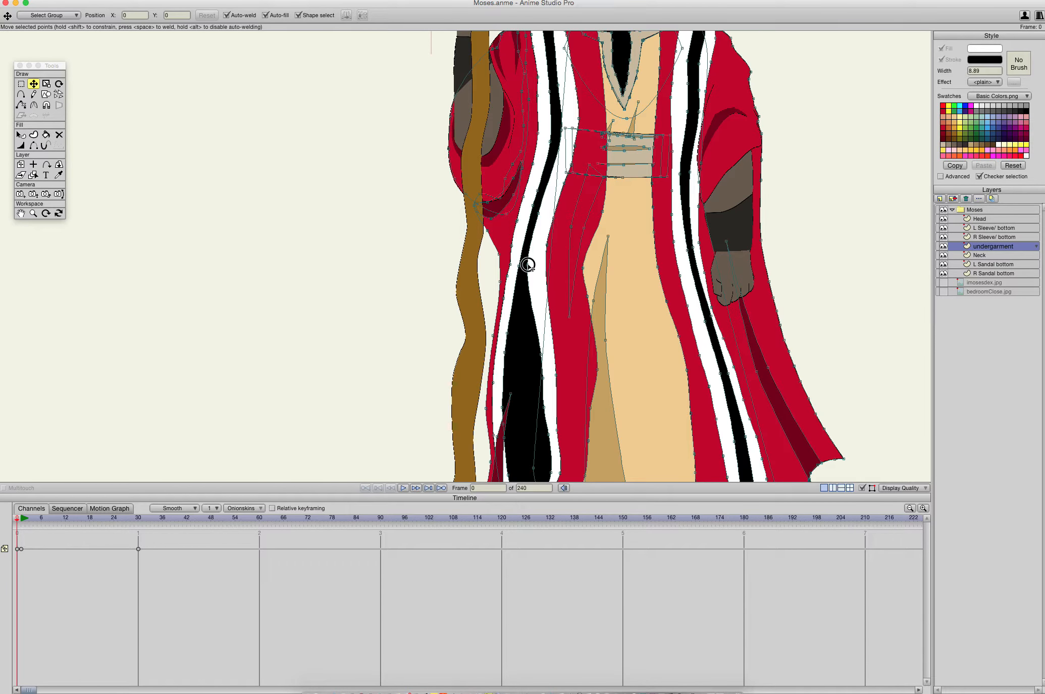
left_click_drag(527, 264, 547, 211)
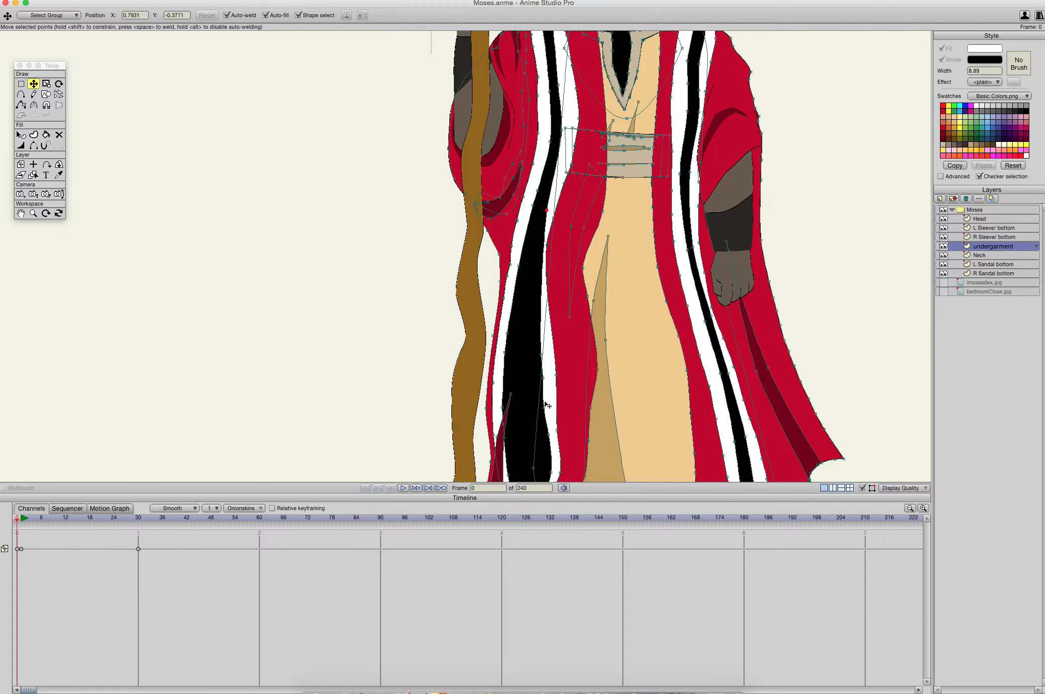
key("Delete")
key("Delete")
- Smooth the lower inner edge of the staff-side black stripe so it runs parallel to the white band's inner edge
left_click_drag(542, 355, 550, 377)
left_click_drag(542, 329, 538, 239)
left_click_drag(550, 438, 565, 318)
left_click(569, 325)
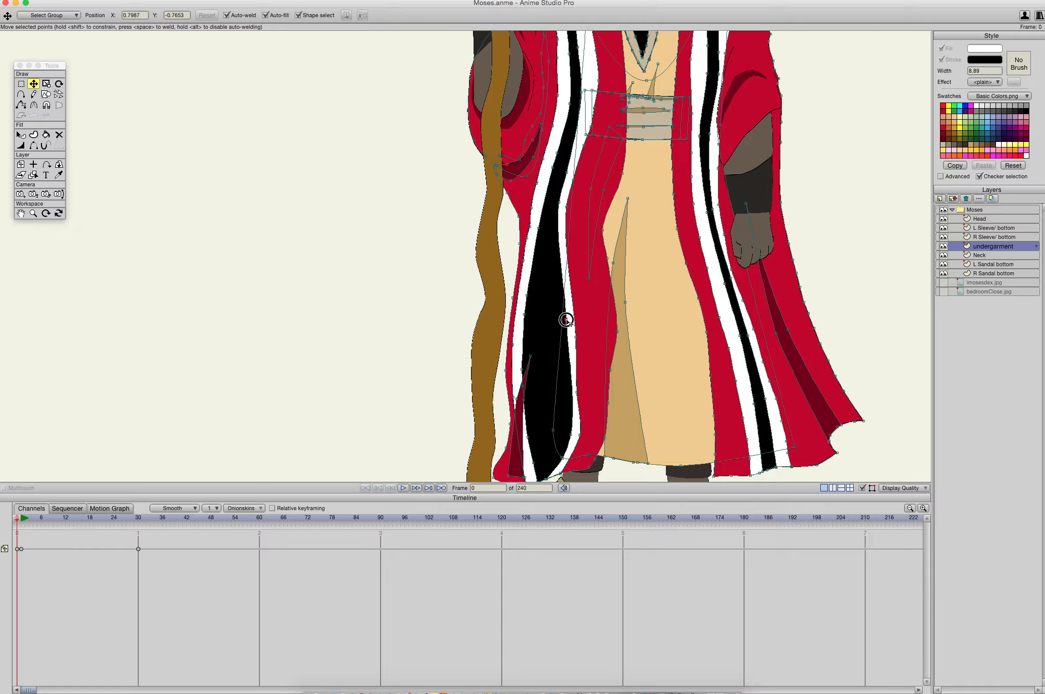
mouse_move(564, 448)
left_mouse_down()
mouse_move(593, 408)
mouse_move(579, 451)
left_mouse_up()
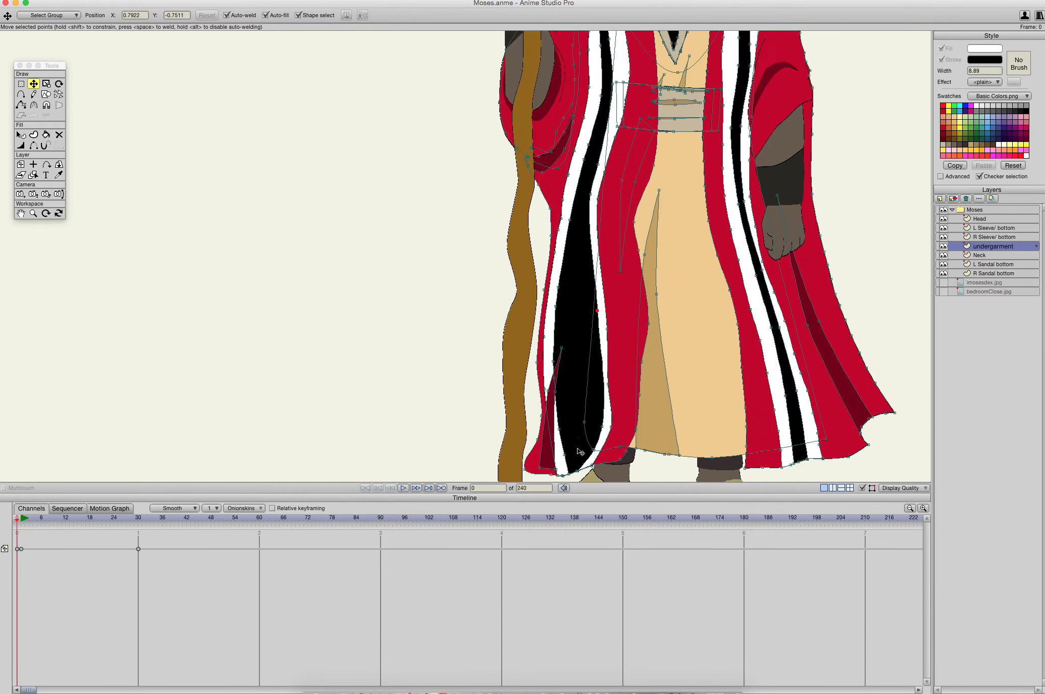
- Delete the dark red fold that overlaps the staff-side striped band near the hem
left_click(563, 434)
left_click_drag(558, 397, 558, 382)
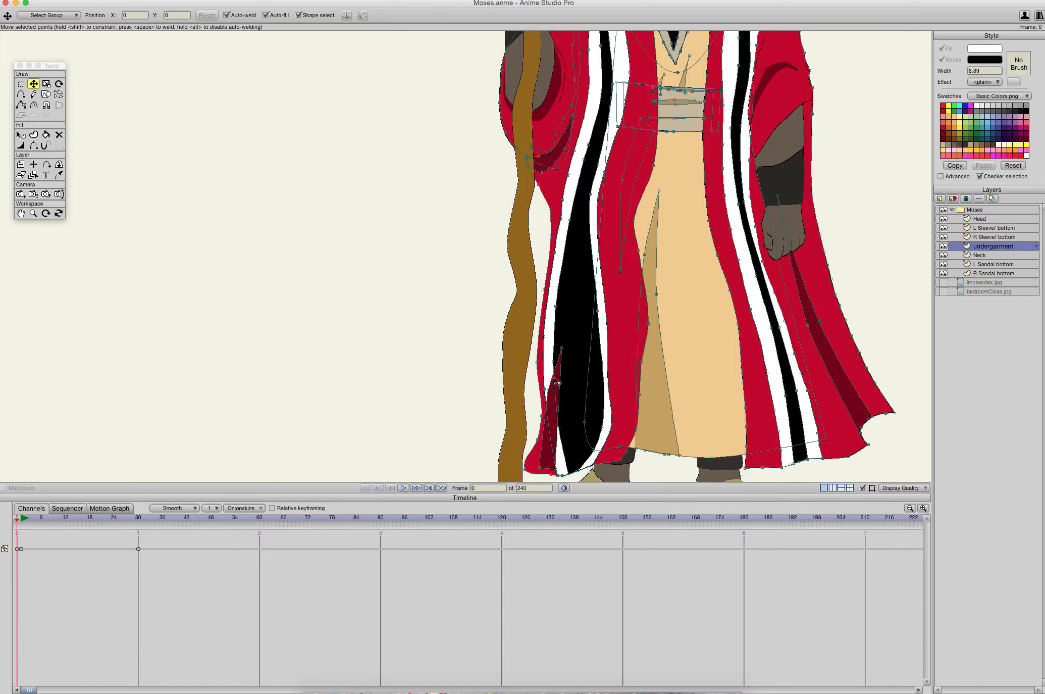
key("Delete")
left_click(561, 349)
key("Delete")
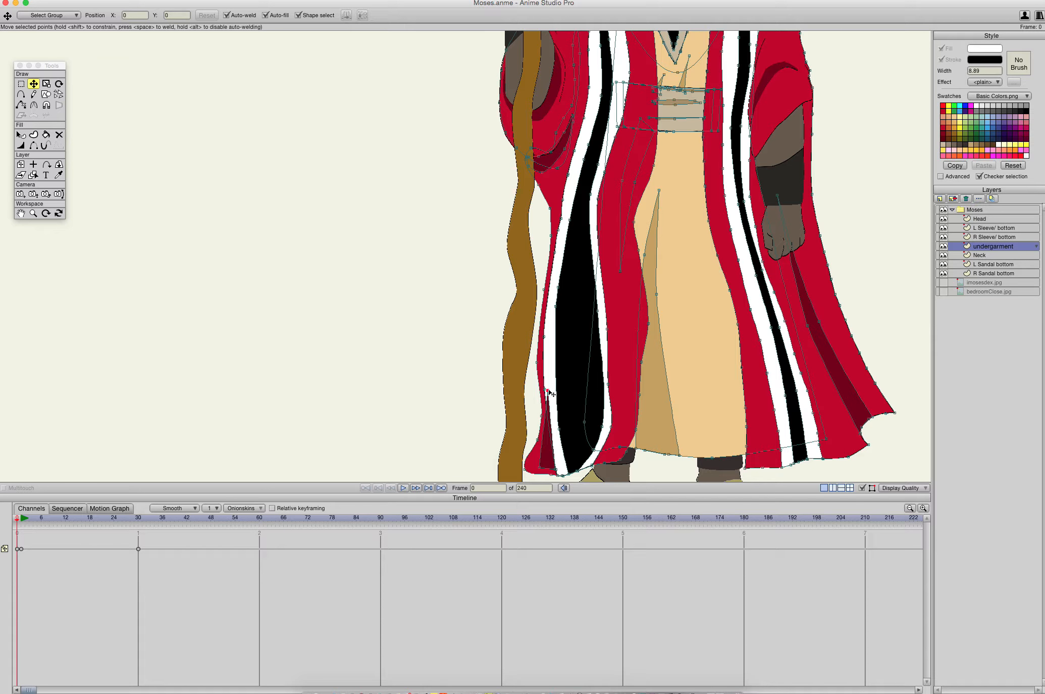
left_click_drag(548, 391, 542, 471)
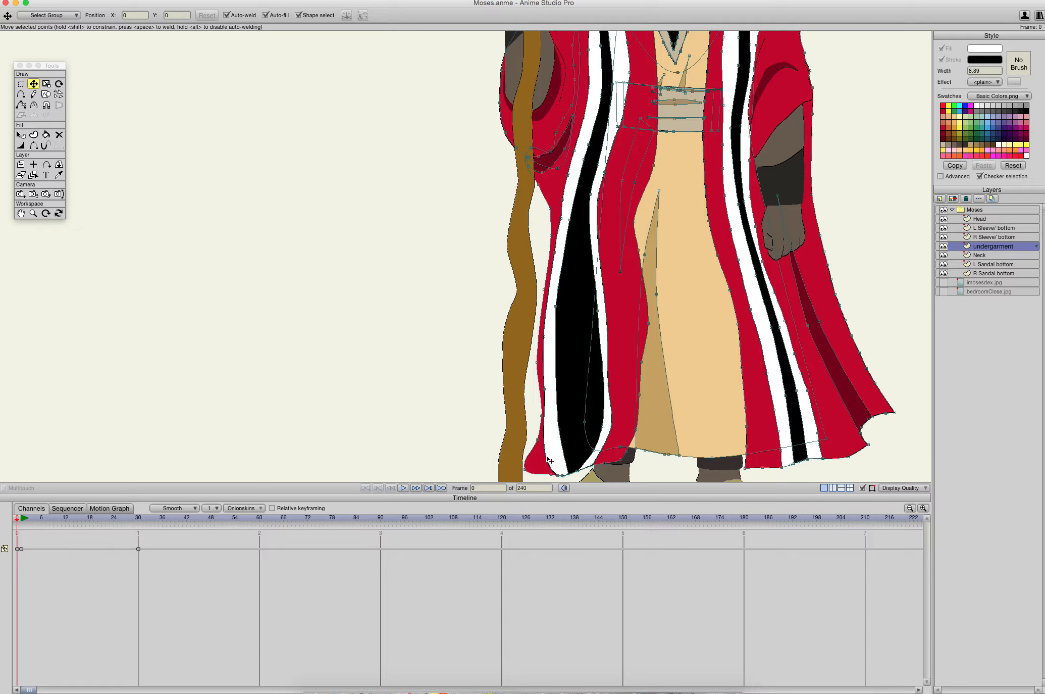
- Move the outer edge of the staff-side black stripe inward to narrow it from thigh to hem, deleting a surplus point
left_click(559, 428)
left_click_drag(559, 428, 595, 374)
left_click_drag(559, 307, 589, 286)
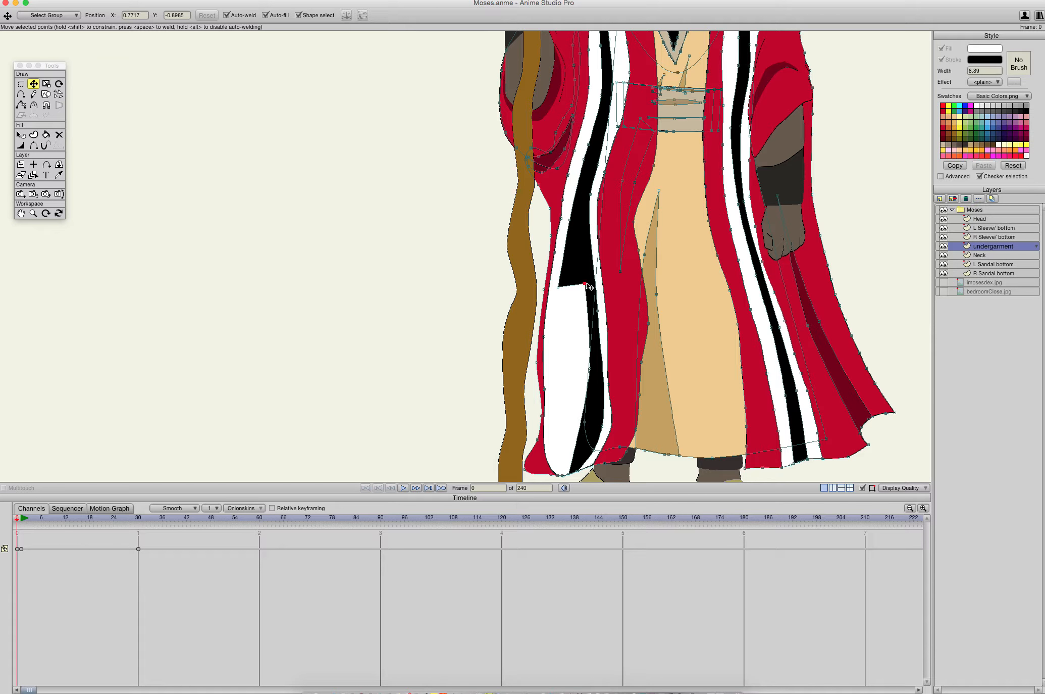
left_click(558, 287)
key("Delete")
left_click_drag(615, 232, 585, 225)
- Narrow the staff-side white band by deleting a surplus outer point and moving its outer edge inward from thigh to hem
left_click(546, 319)
key("Delete")
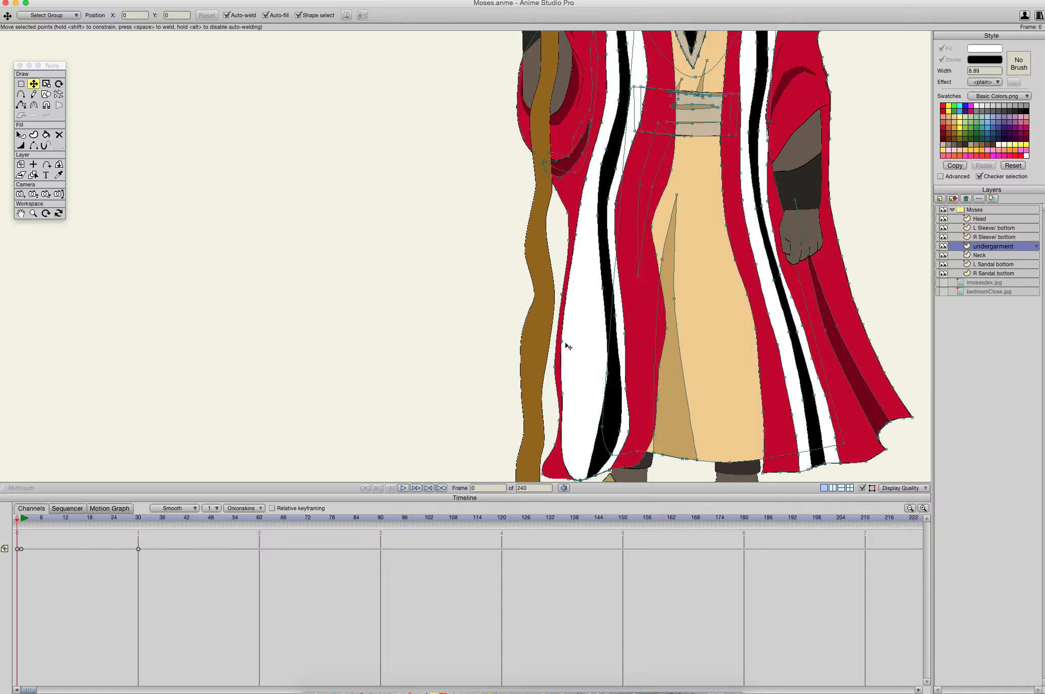
left_click_drag(561, 392, 593, 379)
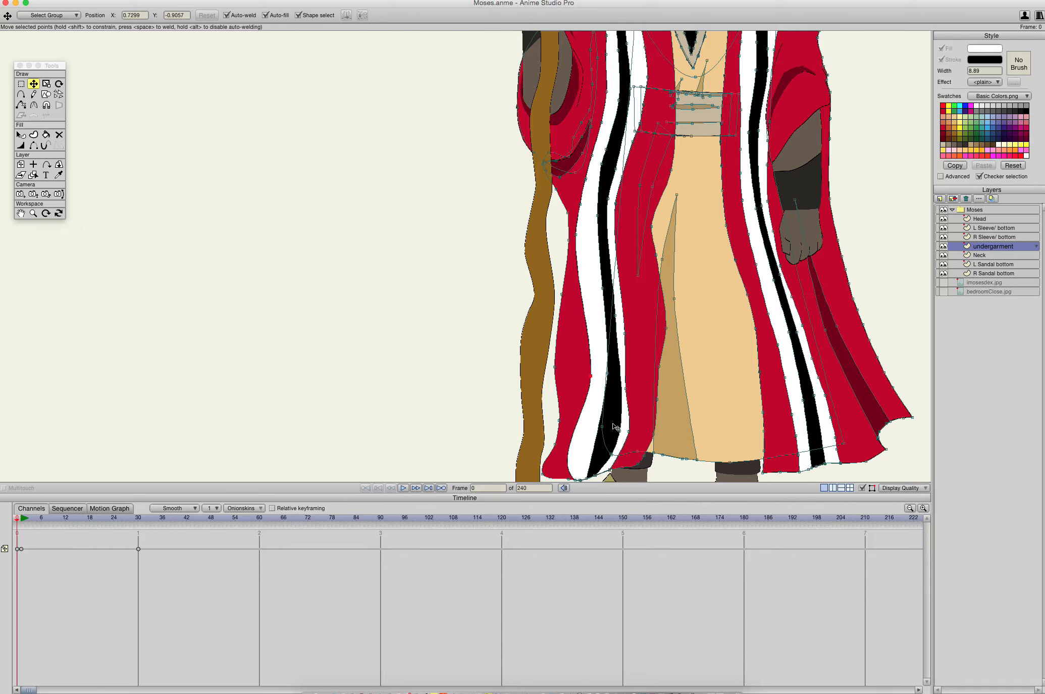
scroll(623, 413, "down", 3)
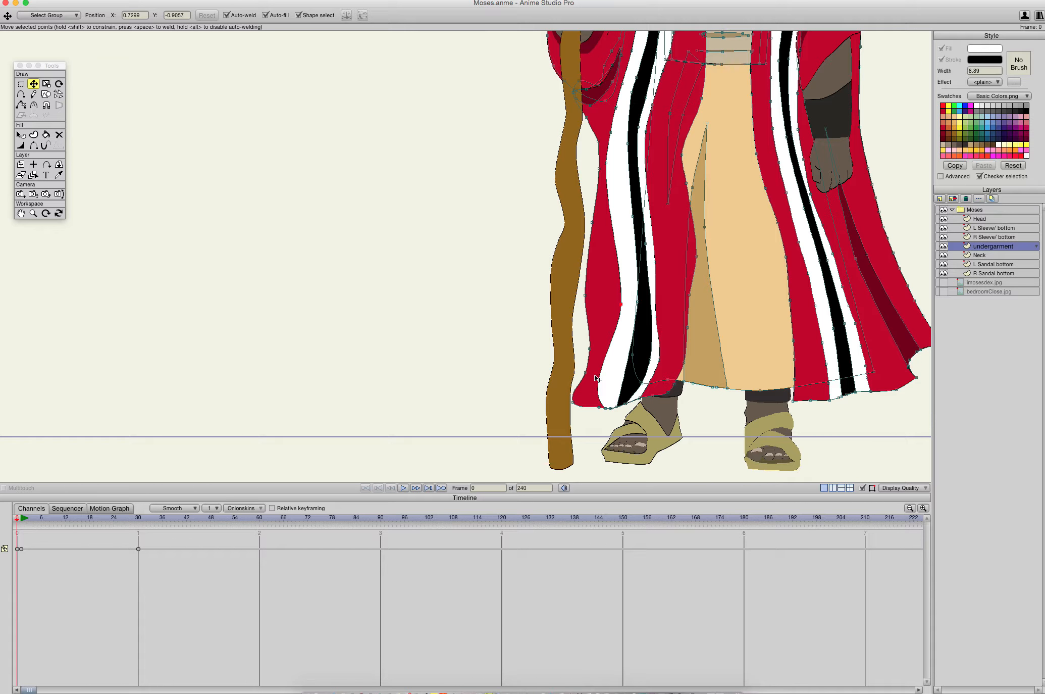
left_click_drag(622, 304, 616, 384)
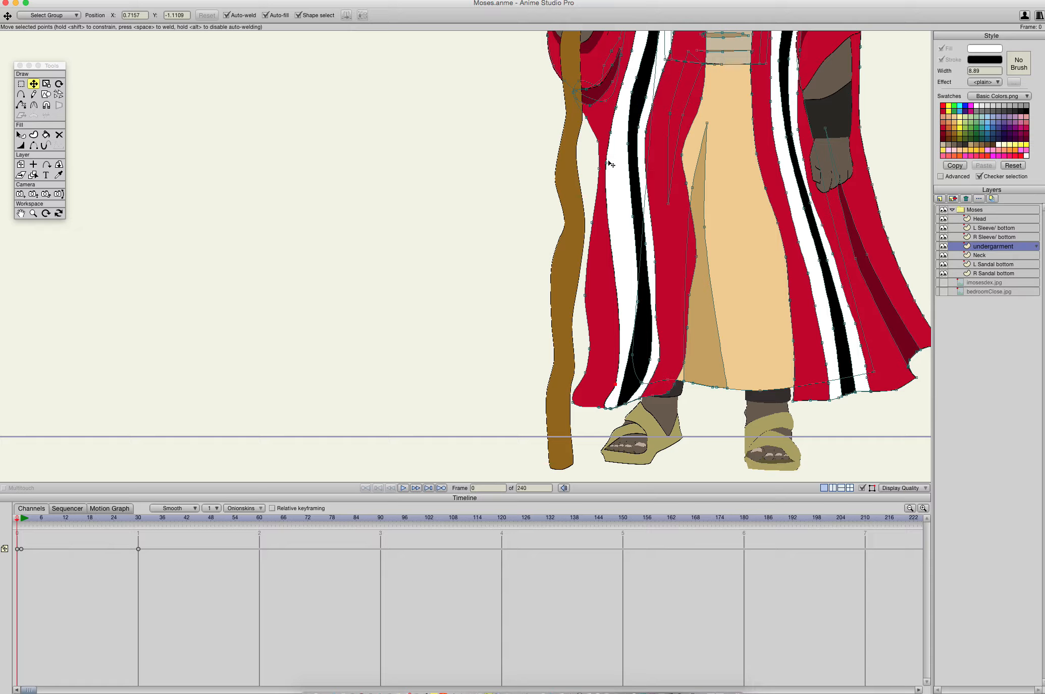
left_click_drag(608, 164, 627, 251)
mouse_move(628, 260)
left_mouse_down()
mouse_move(619, 325)
mouse_move(614, 234)
mouse_move(602, 217)
mouse_move(610, 261)
left_mouse_up()
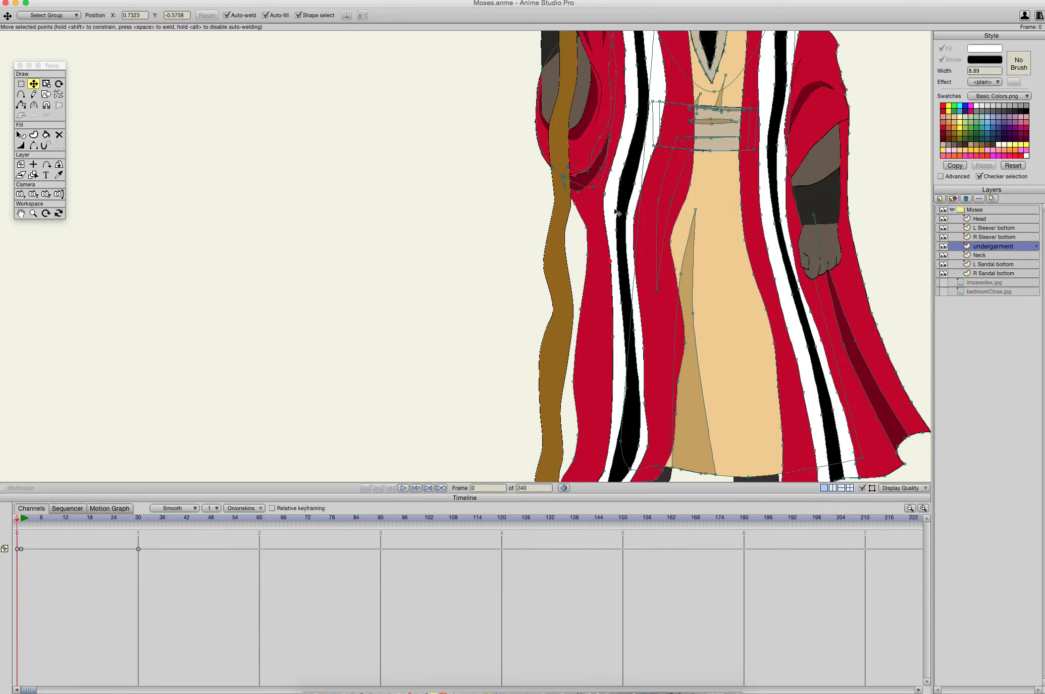
- Smooth the staff-side striped band by deleting a surplus outer point near the thigh and adjusting the black stripe's outer edge near the hem
left_click_drag(605, 194, 619, 154)
key("Delete")
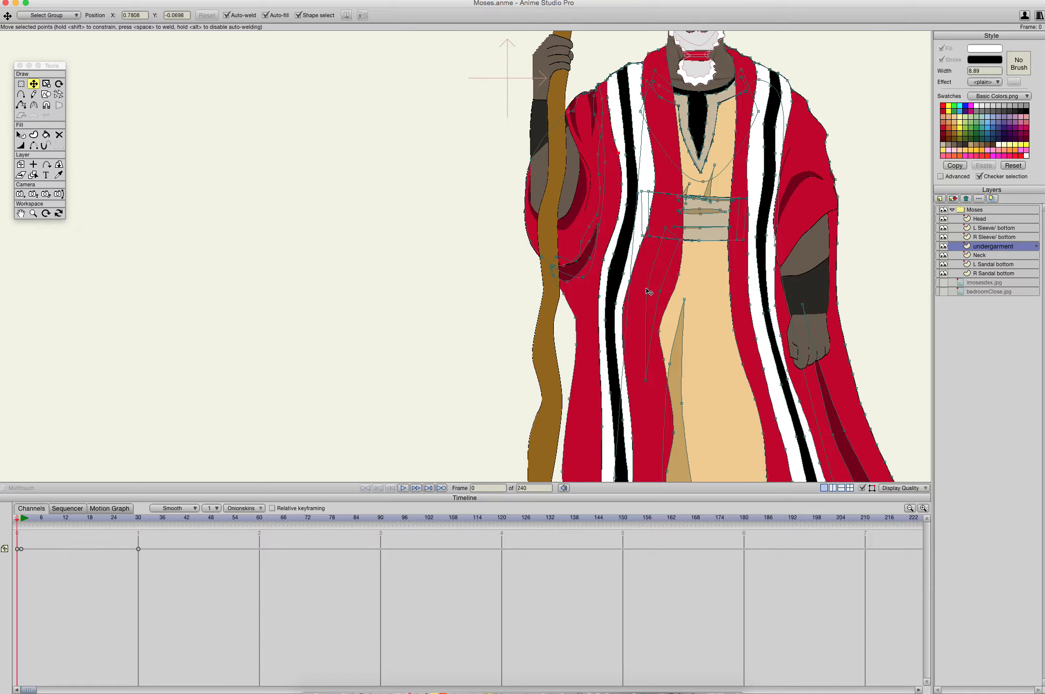
scroll(648, 292, "down", 5)
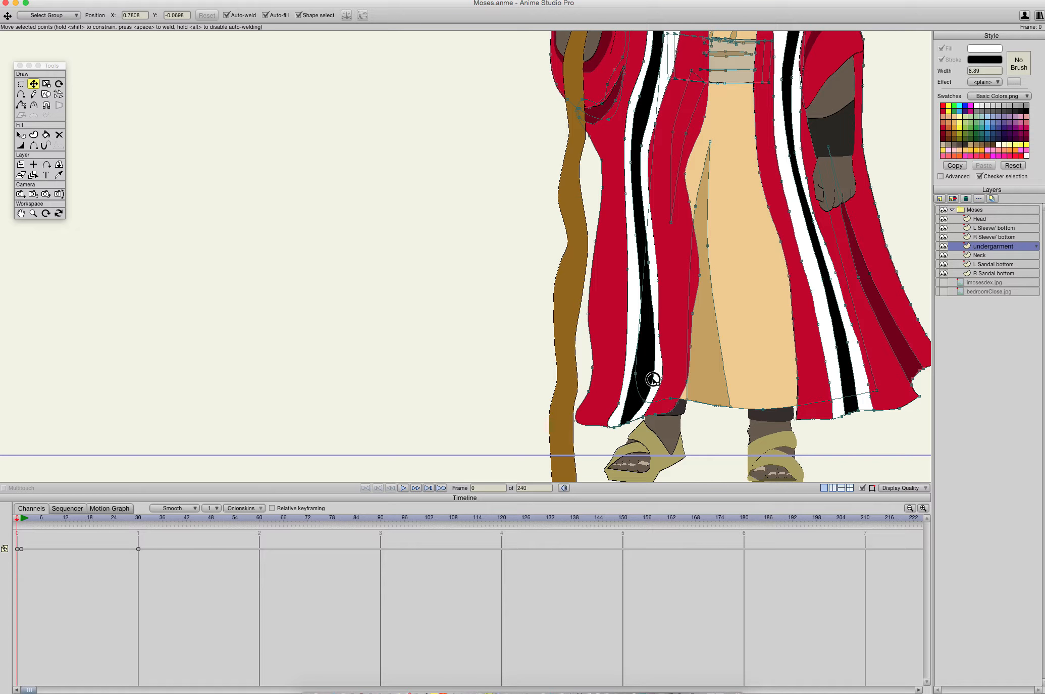
mouse_move(652, 378)
left_mouse_down()
mouse_move(657, 355)
mouse_move(643, 356)
left_mouse_up()
left_click(636, 359)
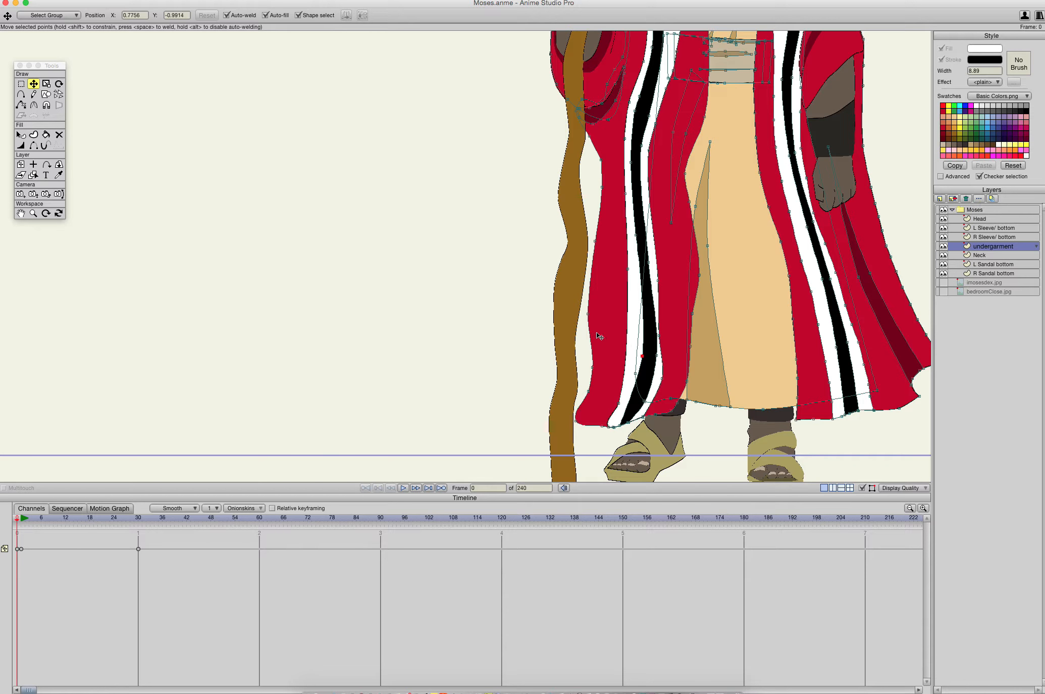
- Move the staff-side red robe's outer edge inward from thigh to shin and adjust its hem corner
left_click_drag(591, 319, 606, 312)
left_click_drag(595, 240, 610, 237)
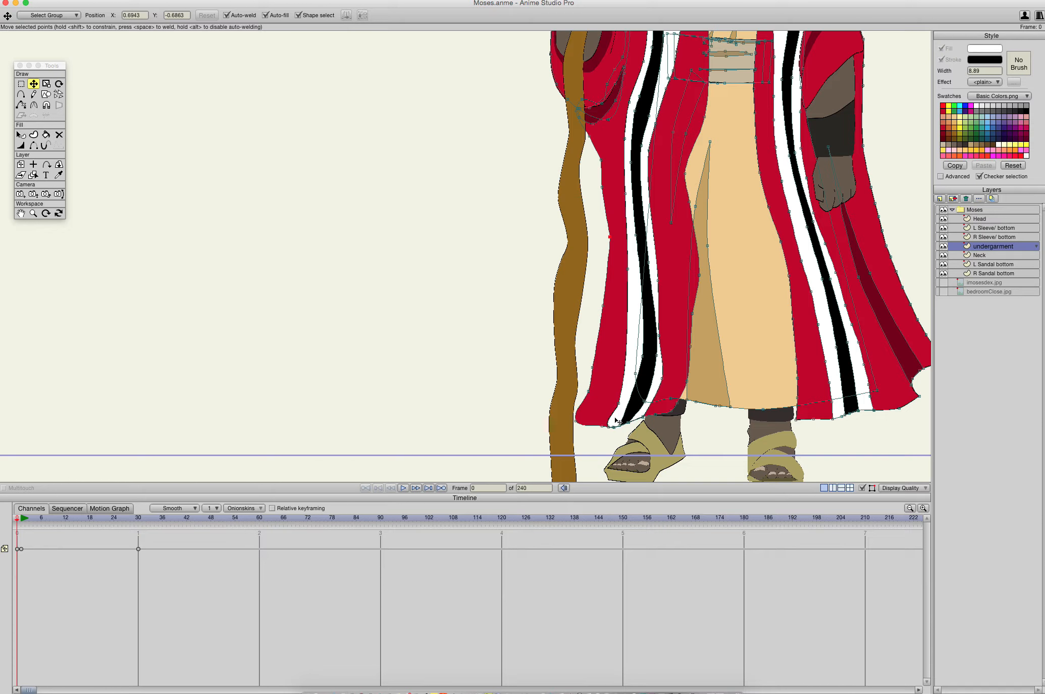
left_click_drag(577, 424, 579, 421)
mouse_move(17, 523)
left_mouse_down()
mouse_move(135, 543)
mouse_move(8, 528)
left_mouse_up()
- Delete the dark red fold on the robe below the free hand
left_click_drag(890, 390, 686, 405)
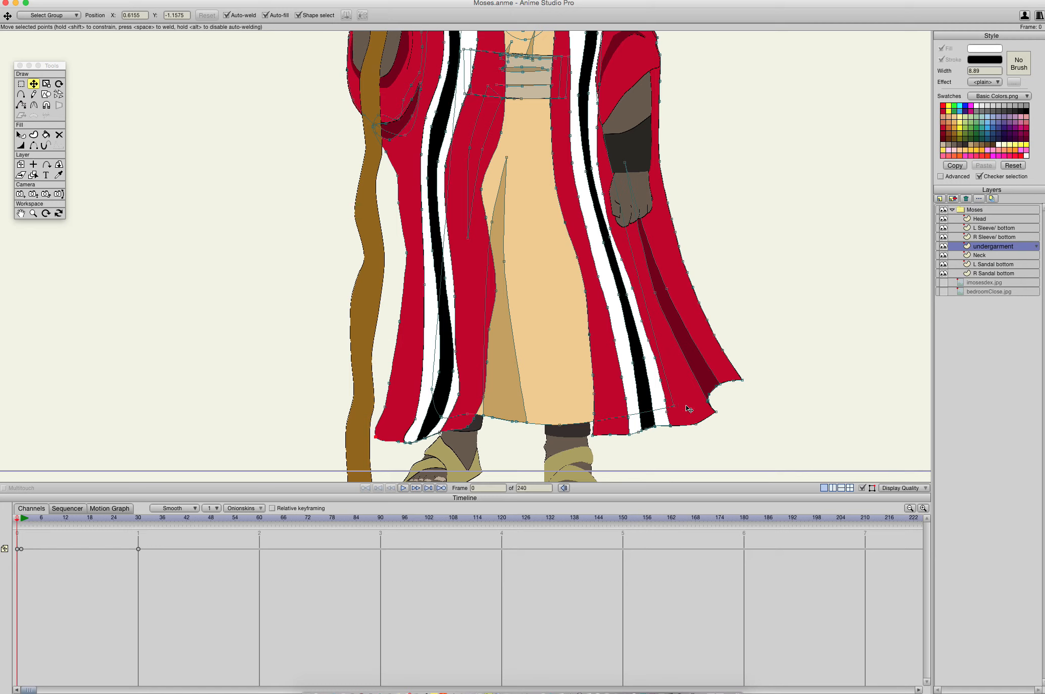
left_click(742, 382)
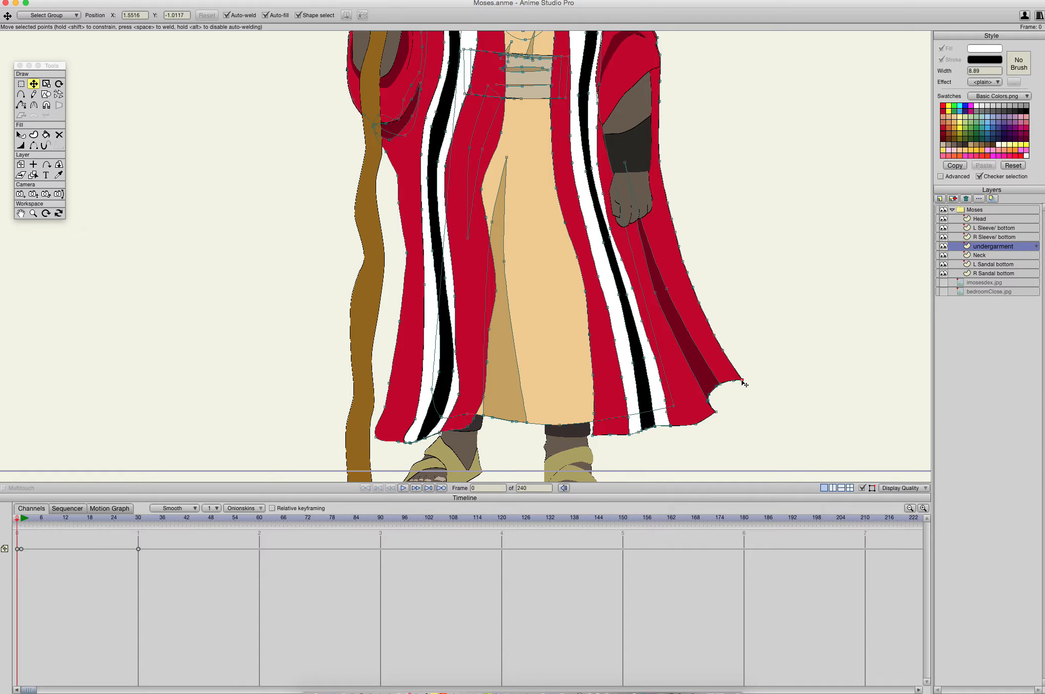
left_click(711, 376)
key("Delete")
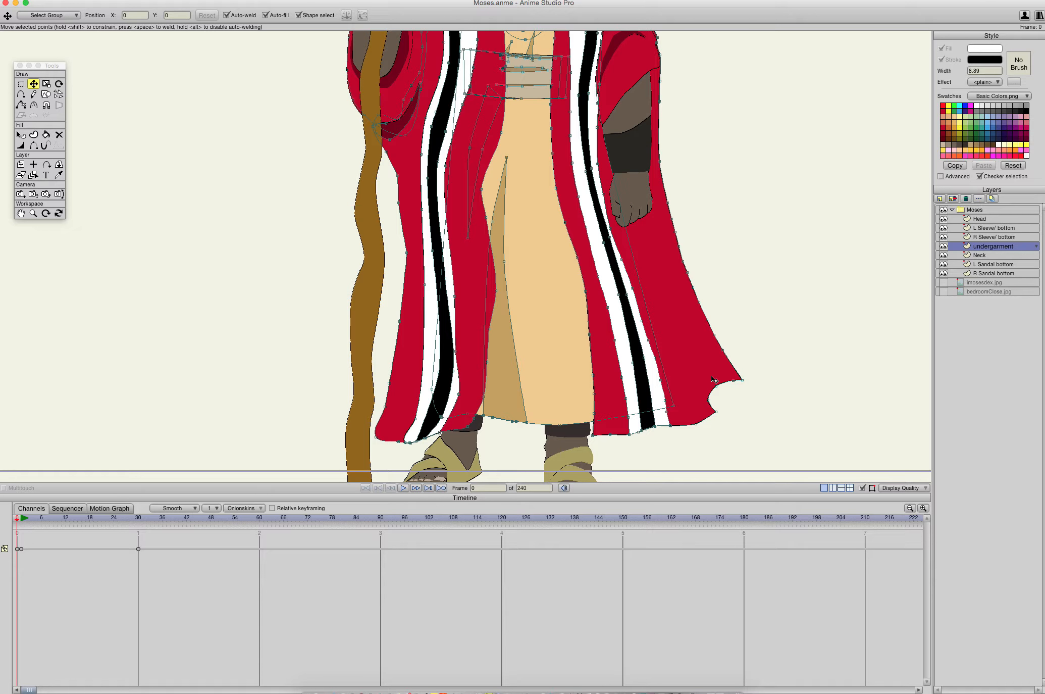
- Remove a surplus point from the hem notch on the free-hand side and pull the flared upper corner inward
double_click(739, 382)
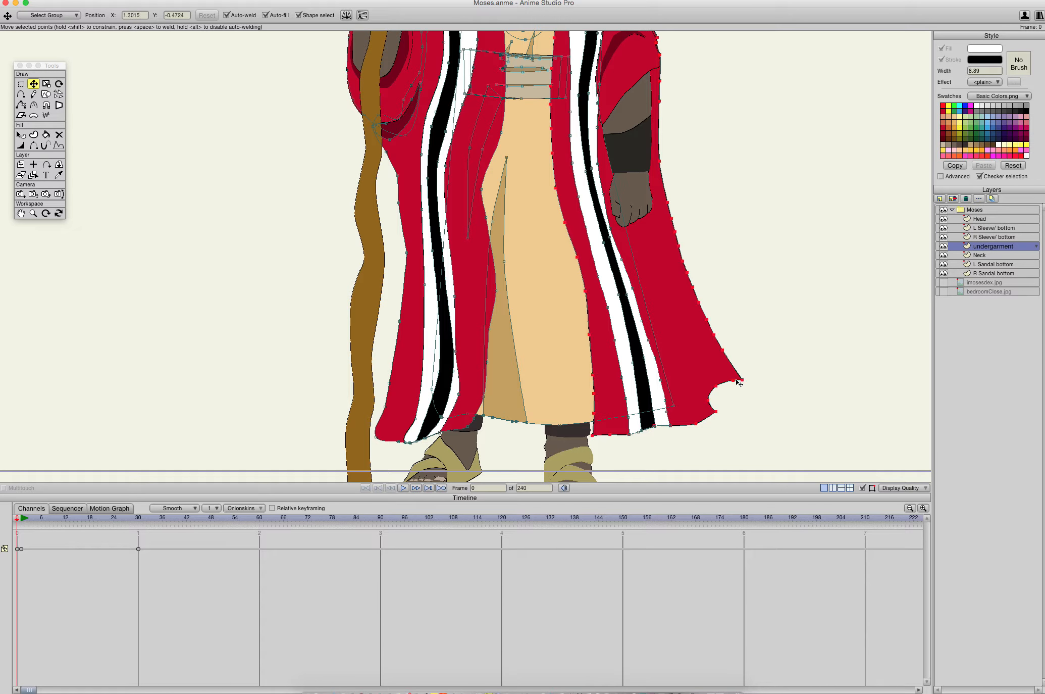
left_click(736, 384)
left_click(724, 387)
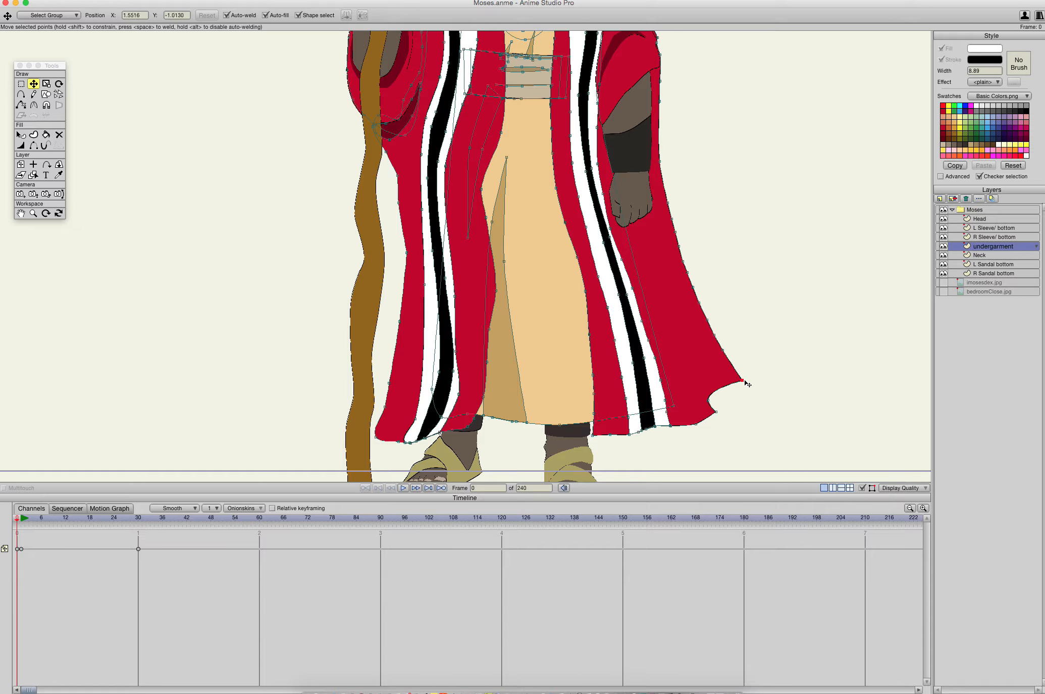
left_click_drag(742, 381, 693, 382)
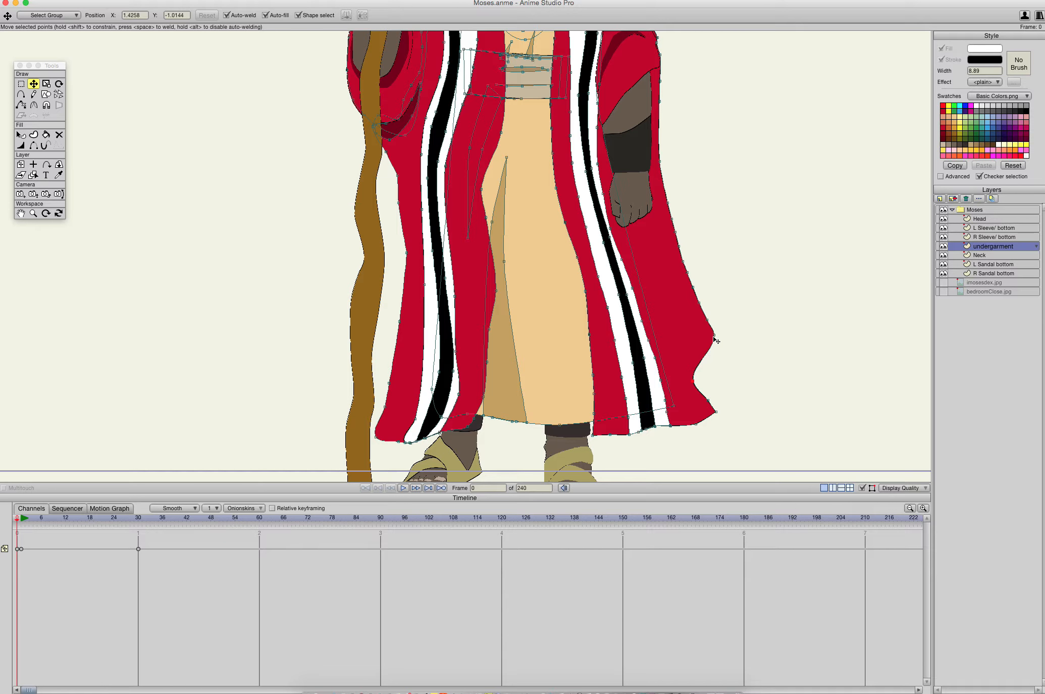
left_click_drag(716, 341, 701, 344)
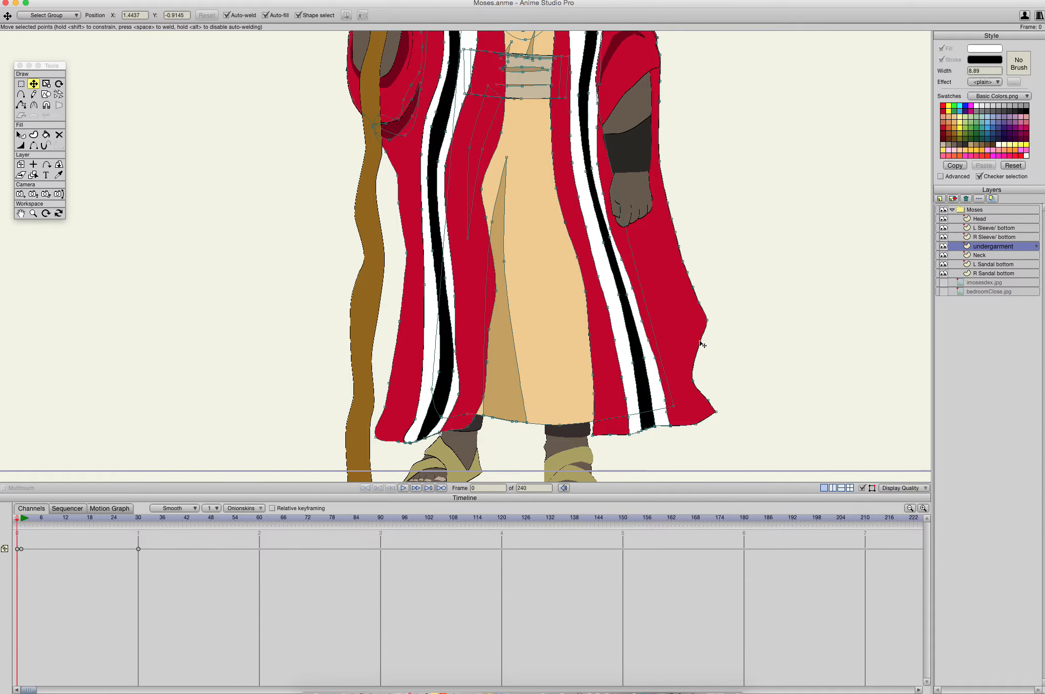
- Delete surplus points along the robe's outer edge beside and below the free hand
left_click(676, 233)
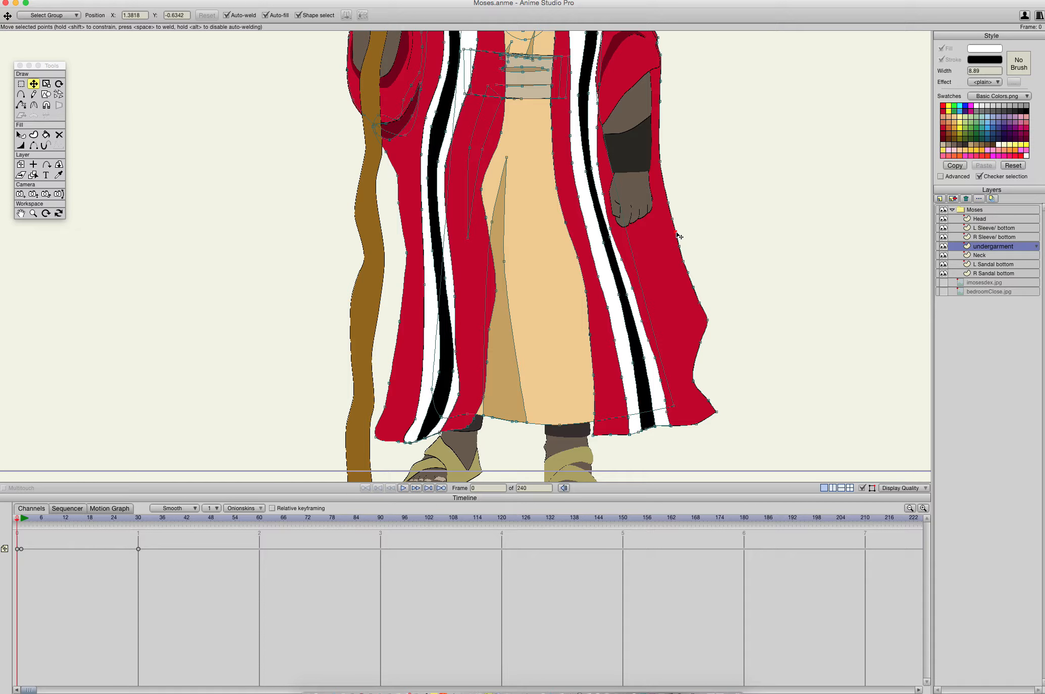
double_click(676, 233)
left_click(678, 235)
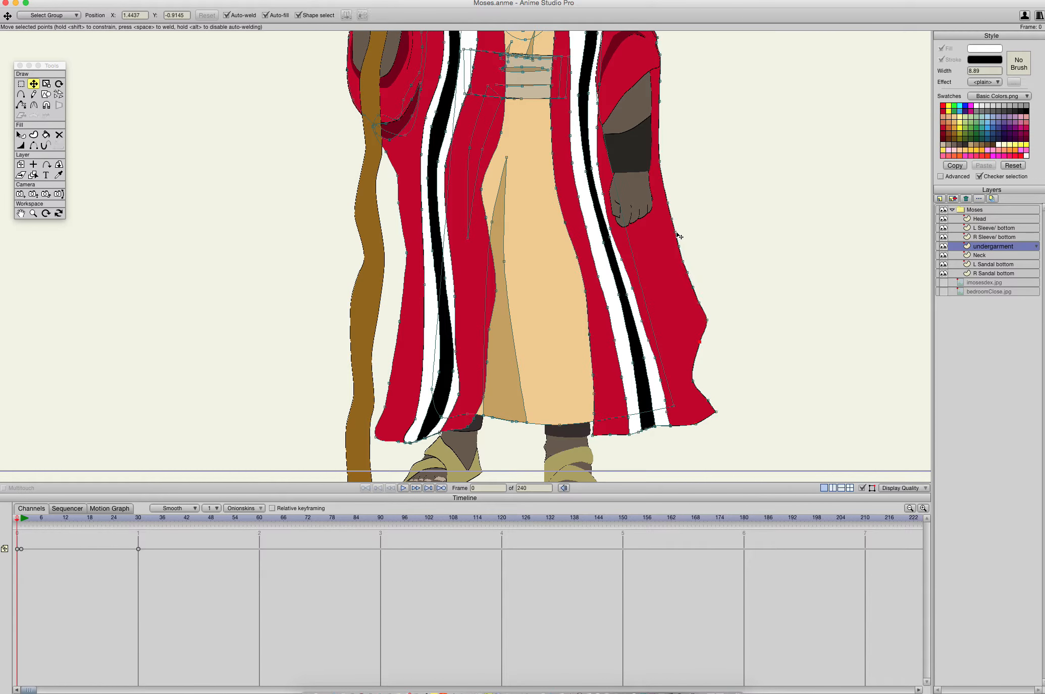
double_click(671, 208)
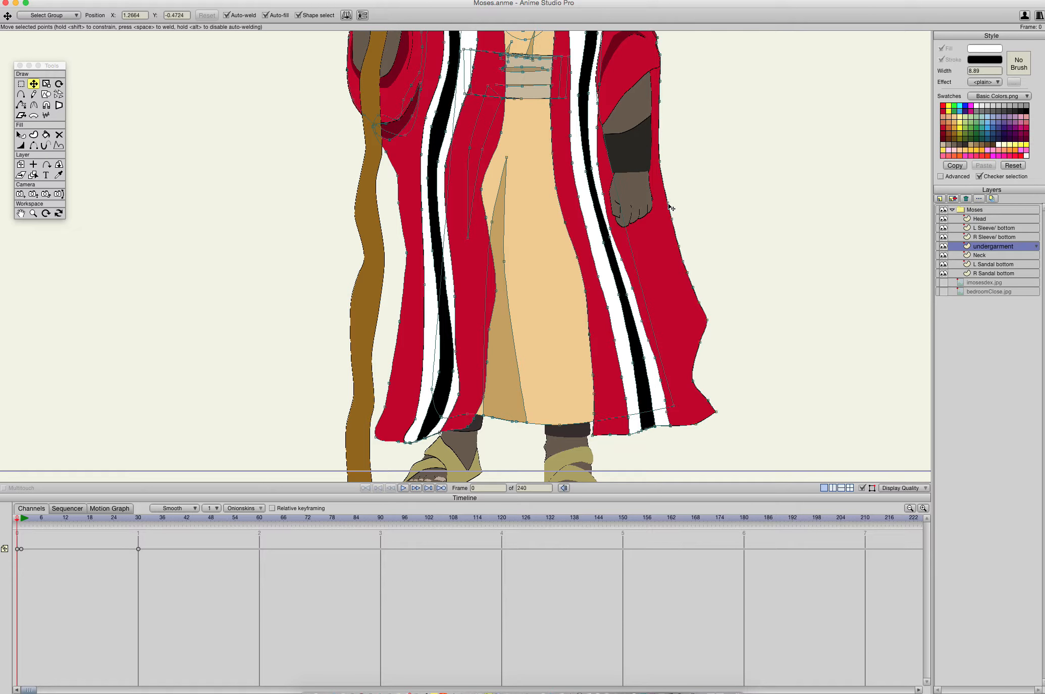
left_click(670, 209)
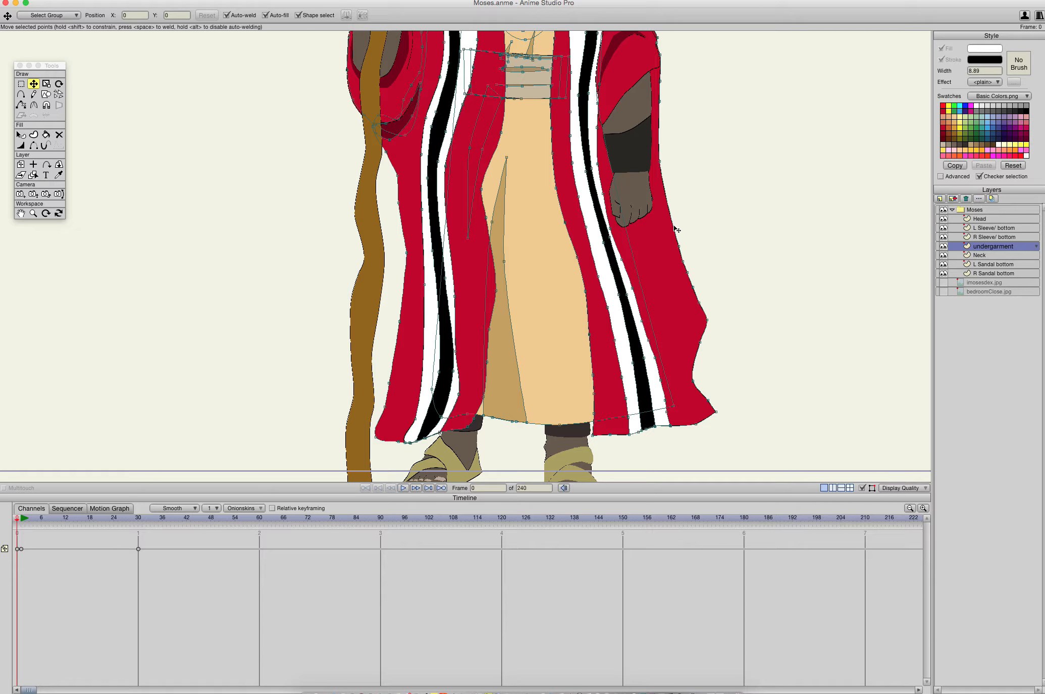
left_click(683, 261)
key("Delete")
- Move the free-hand side's outer robe edge inward from the forearm to the shin so it hangs closer to the body
left_click_drag(687, 272, 645, 161)
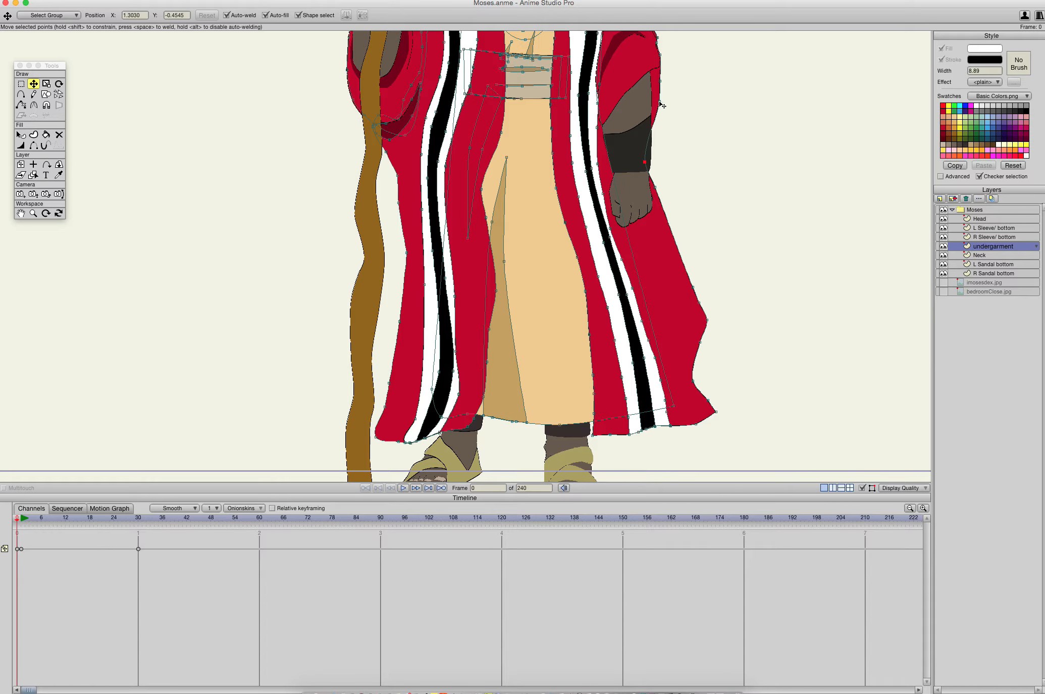
mouse_move(661, 105)
left_mouse_down()
mouse_move(660, 82)
mouse_move(647, 82)
mouse_move(647, 96)
left_mouse_up()
left_click_drag(656, 188, 663, 304)
left_click_drag(700, 345, 672, 340)
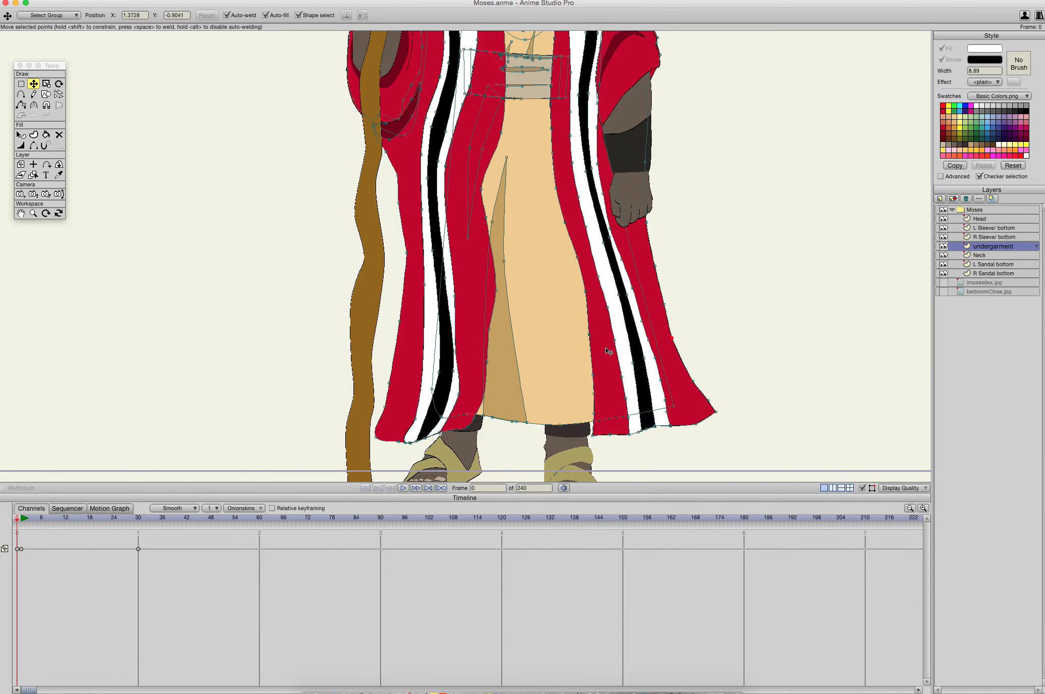
- Move the lower point on the staff-side red panel's inner edge down beside the tan undergarment fold and review the whole robe
left_click_drag(600, 386, 595, 590)
left_click_drag(559, 413, 602, 116)
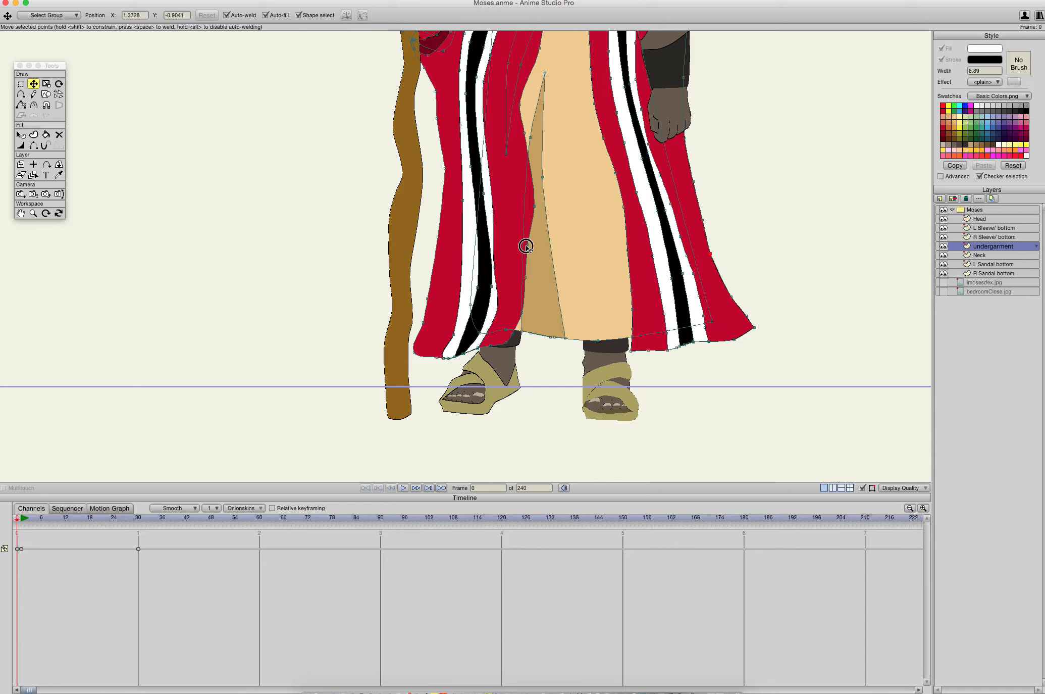
left_click_drag(527, 242, 529, 302)
scroll(560, 310, "up", 3)
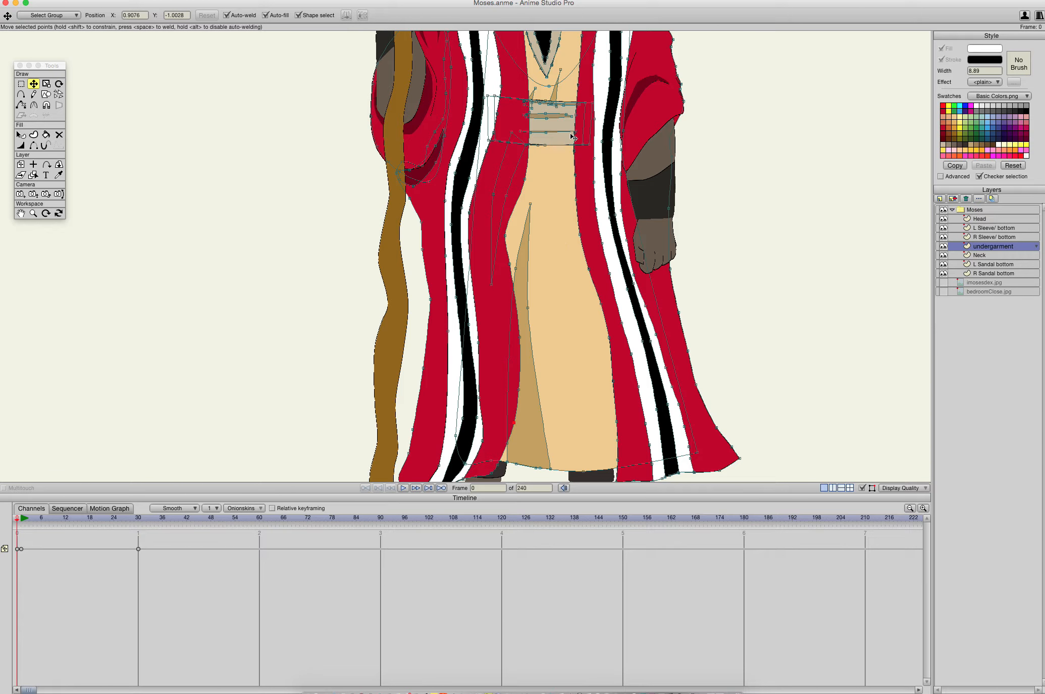
scroll(573, 136, "down", 3)
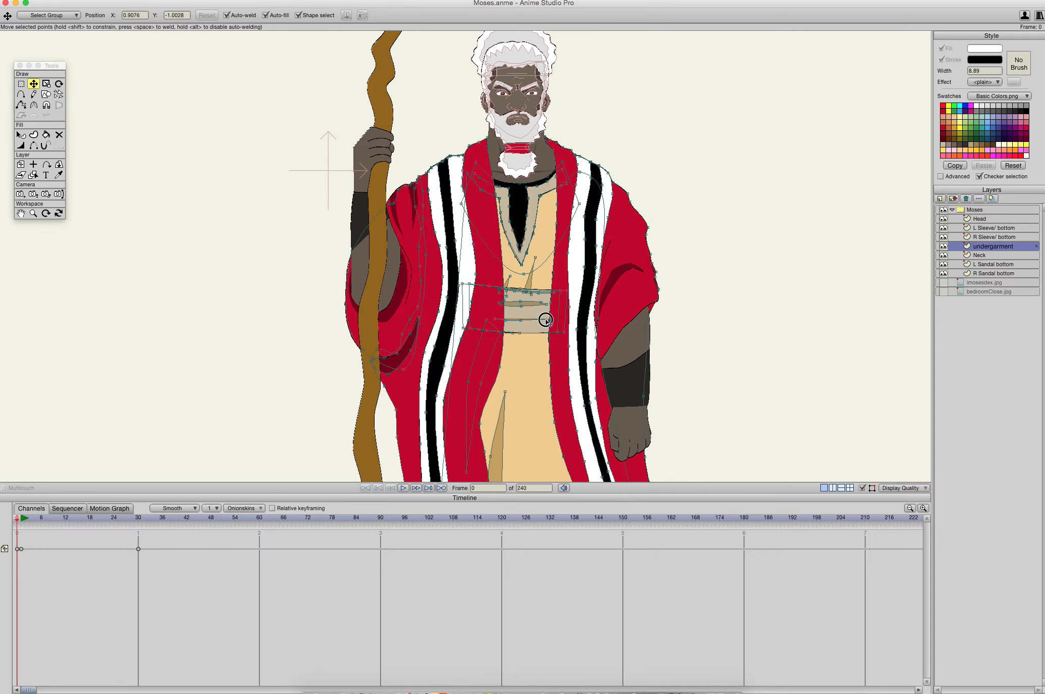
left_click_drag(546, 320, 629, 41)
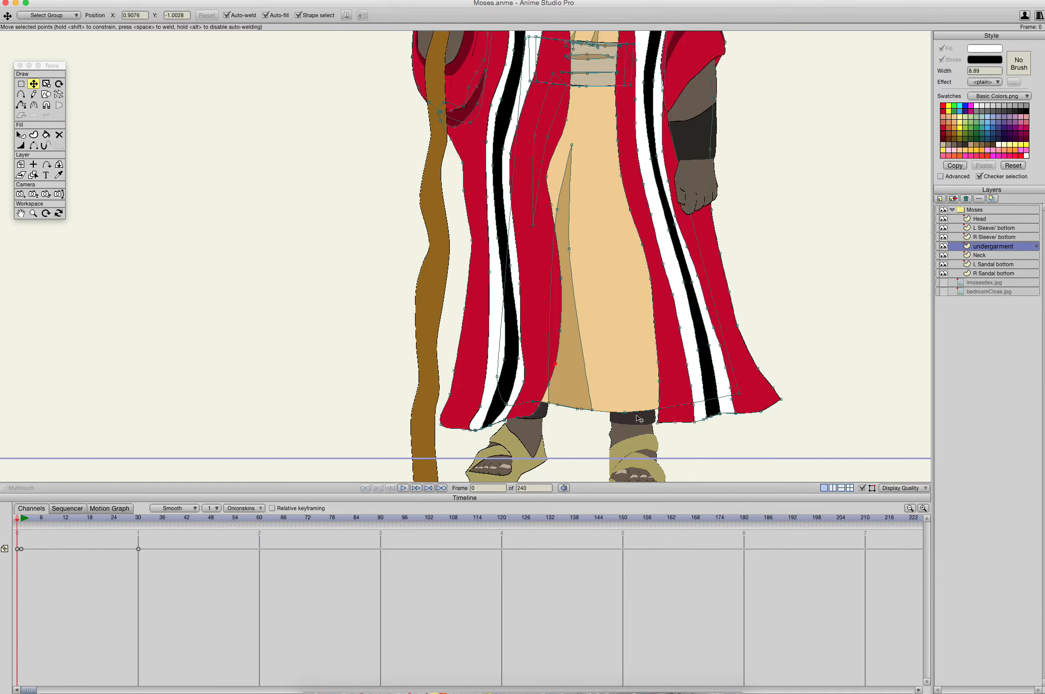
- Try to reposition the staff-side black stripe point and the tan fold's lower corner on the undergarment at frame 23
left_click(137, 520)
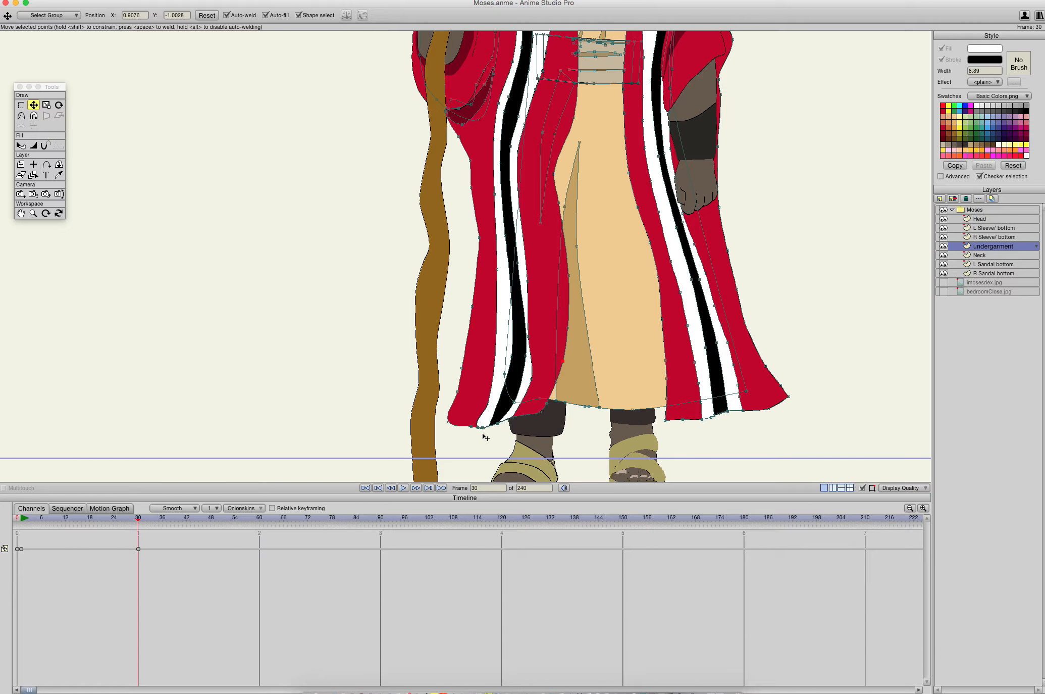
left_click_drag(138, 522, 111, 527)
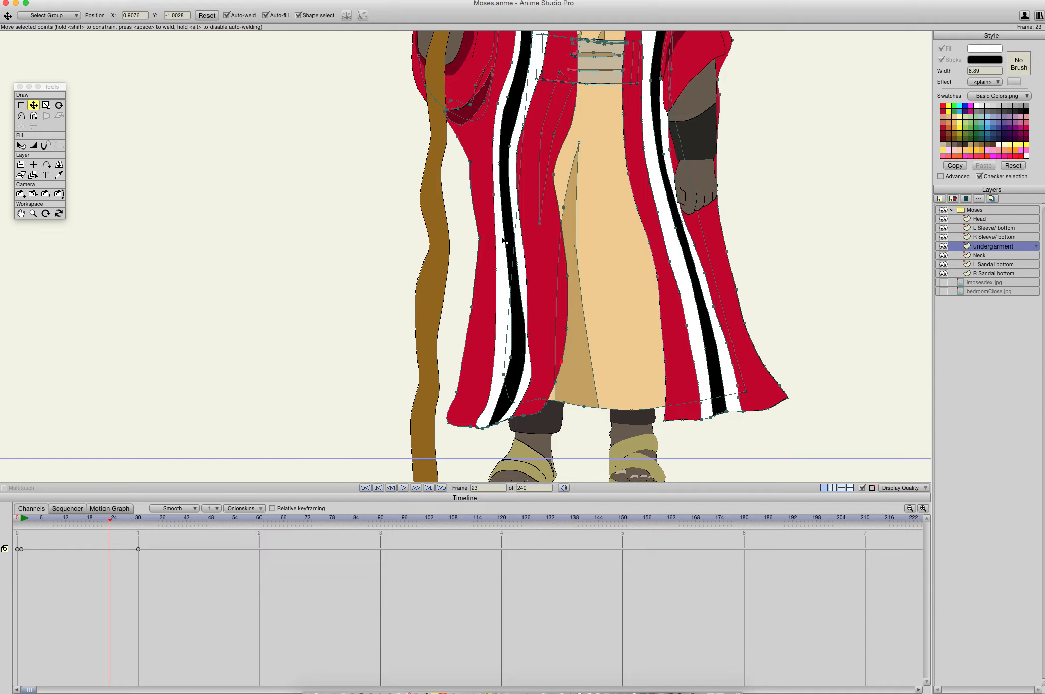
left_click_drag(505, 241, 497, 235)
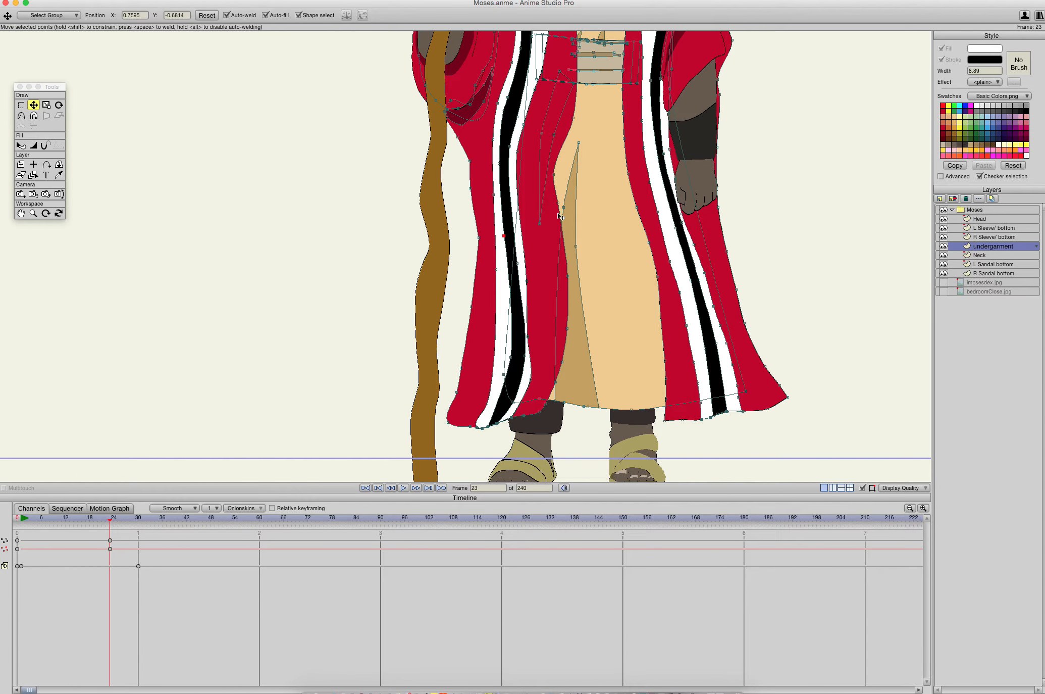
left_click(555, 402)
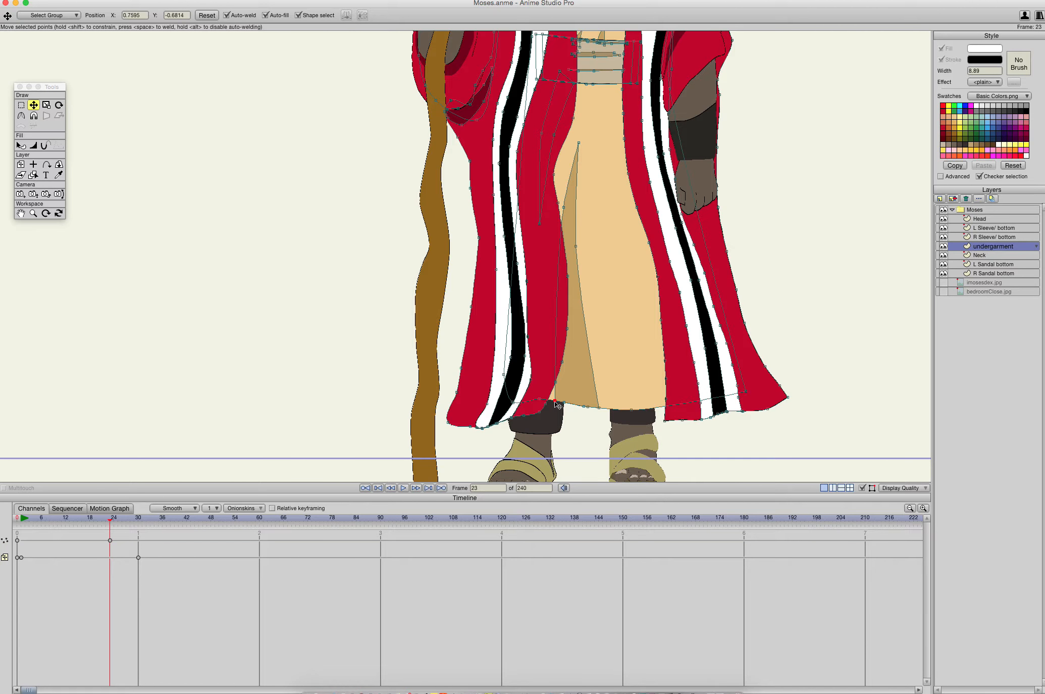
mouse_move(555, 401)
left_mouse_down()
mouse_move(543, 419)
mouse_move(543, 401)
mouse_move(578, 387)
mouse_move(574, 380)
mouse_move(564, 403)
left_mouse_up()
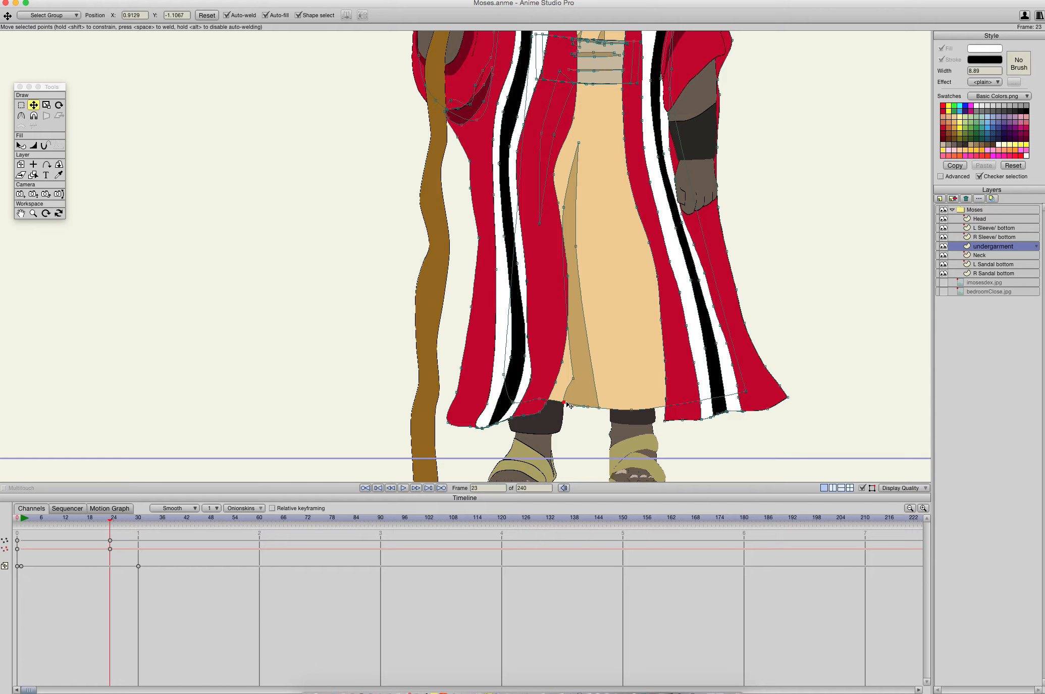
double_click(579, 379)
left_click(21, 0)
mouse_move(4, 0)
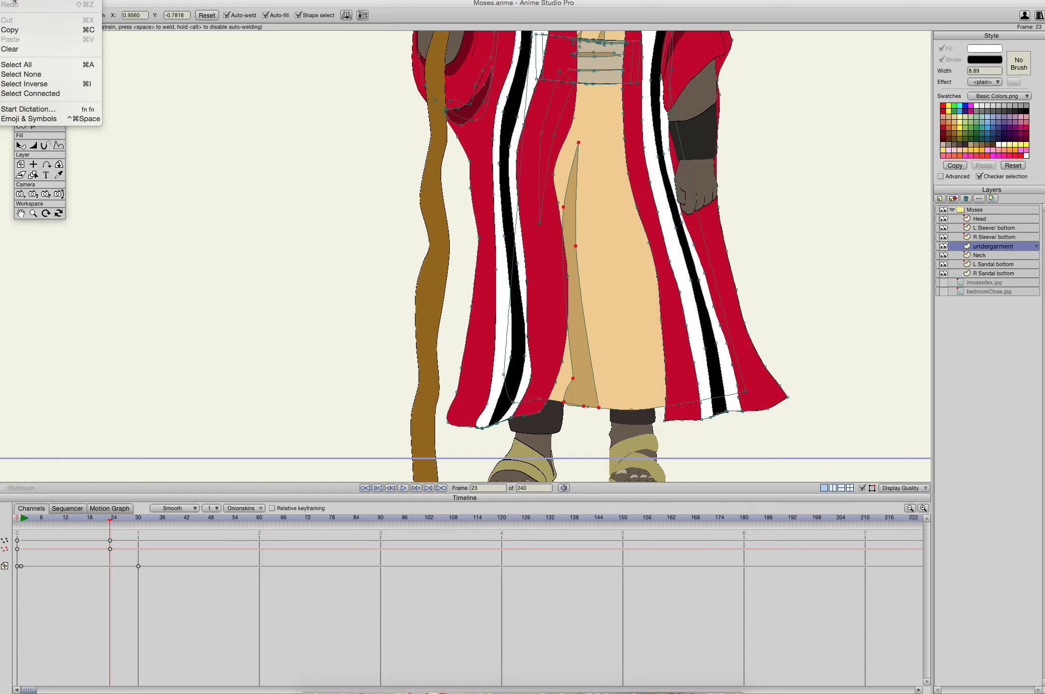
left_click(25, 49)
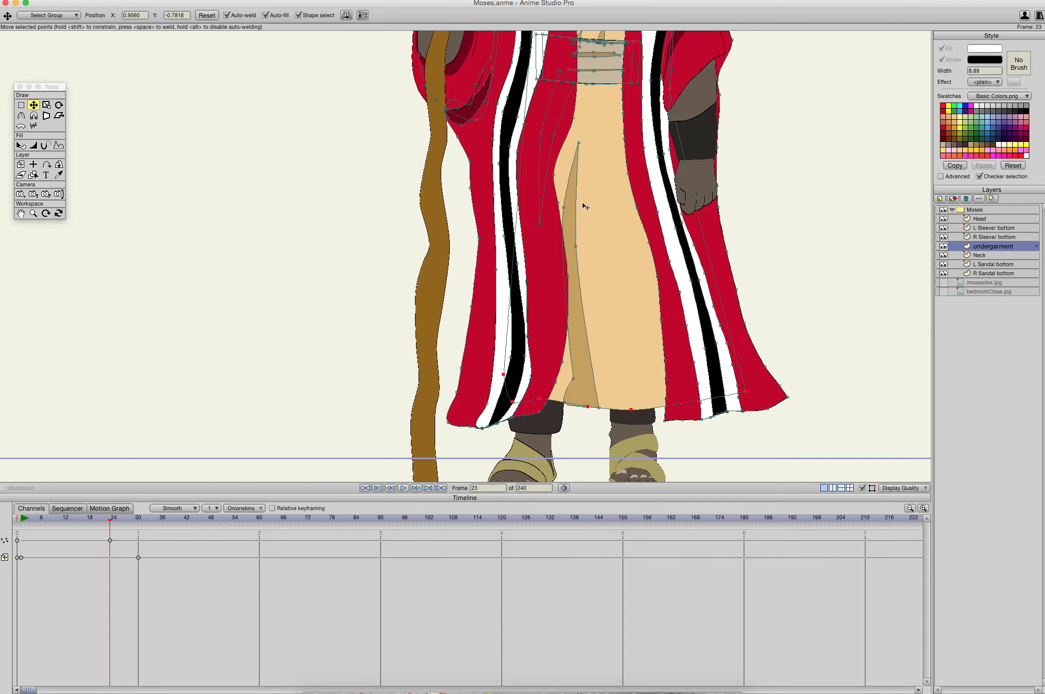
left_click(579, 144)
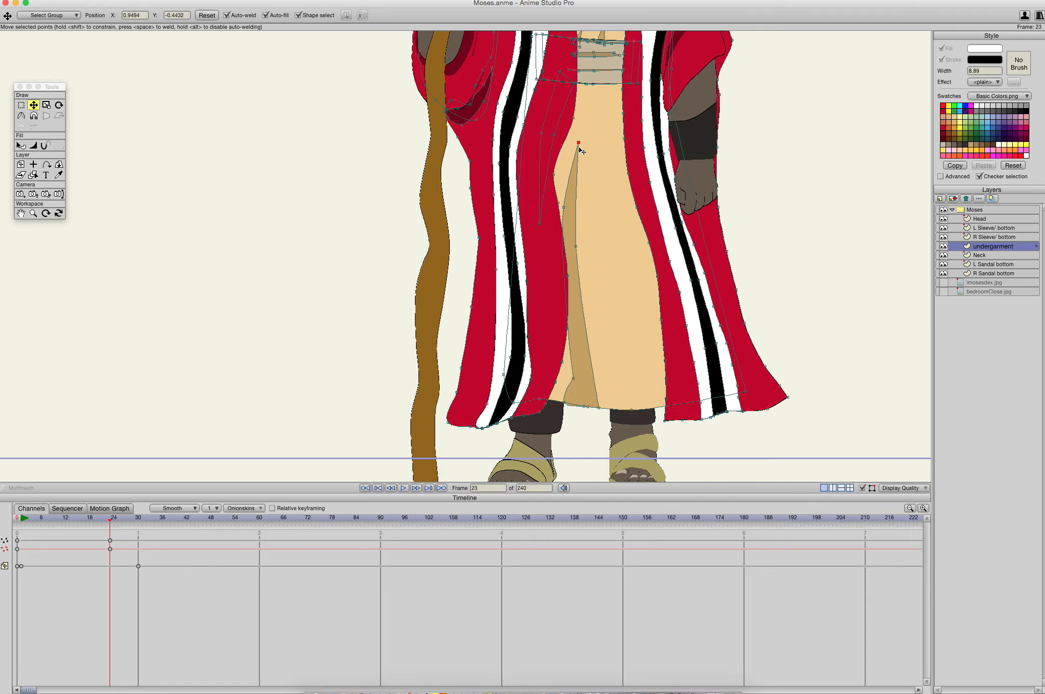
double_click(579, 145)
- Undo the frame 23 point edits and the last move of the staff-side red panel's inner-edge point
key("super+z")
key("super+z")
key("super+z")
key("super+z")
key("super+z")
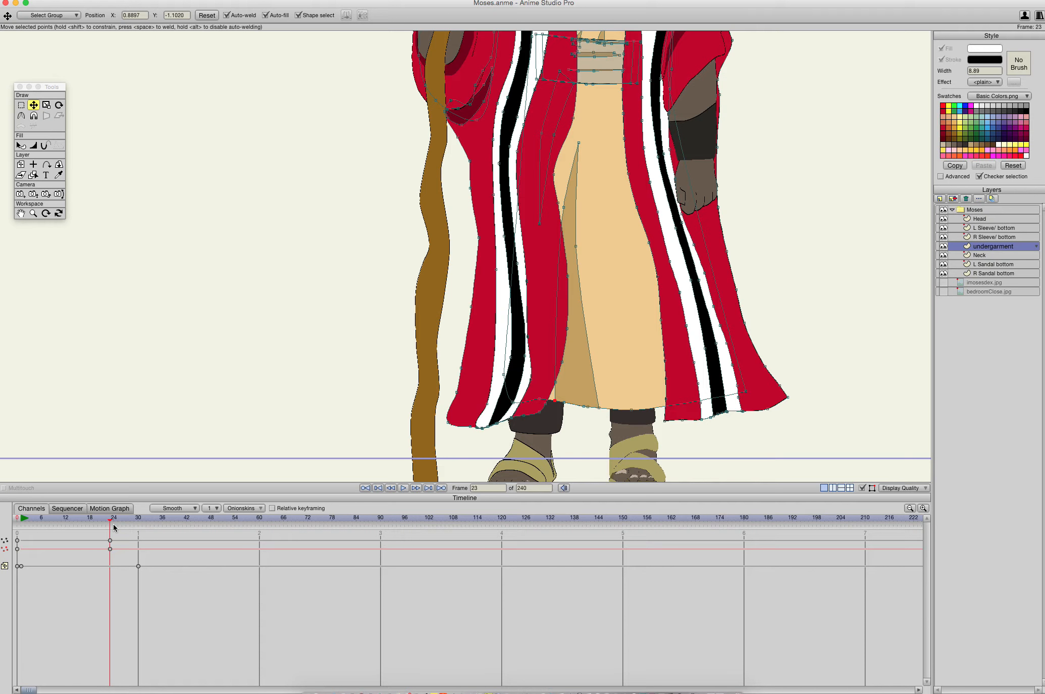
key("super+z")
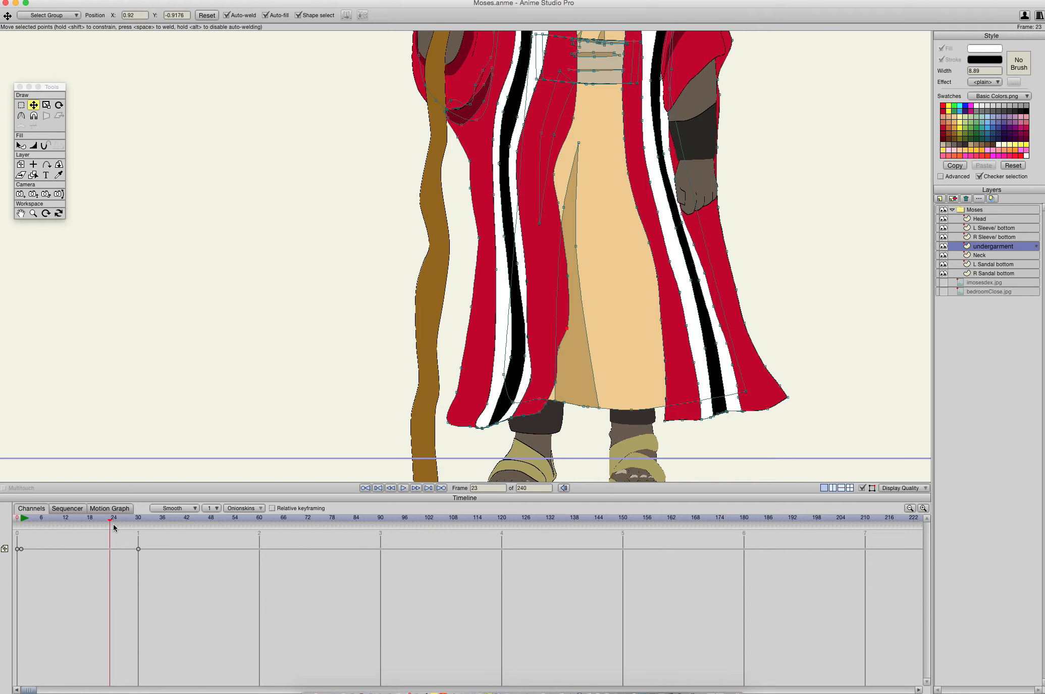
- At frame 0, lower the point on the staff-side red panel's inner edge beside the tan undergarment fold
left_click_drag(557, 350, 566, 357)
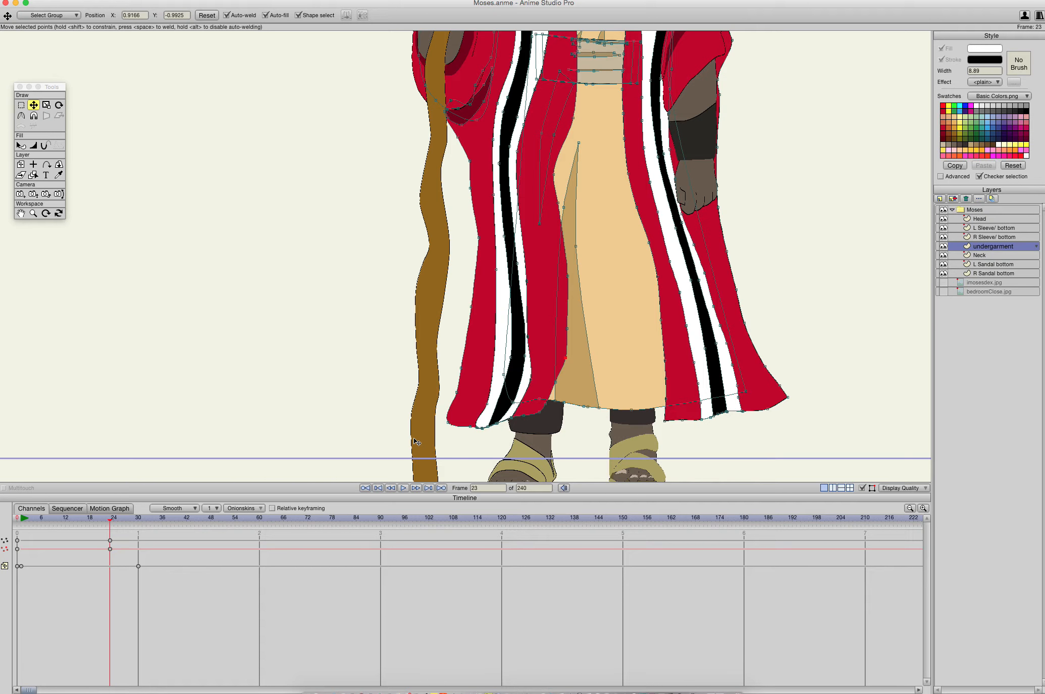
left_click_drag(112, 521, 17, 517)
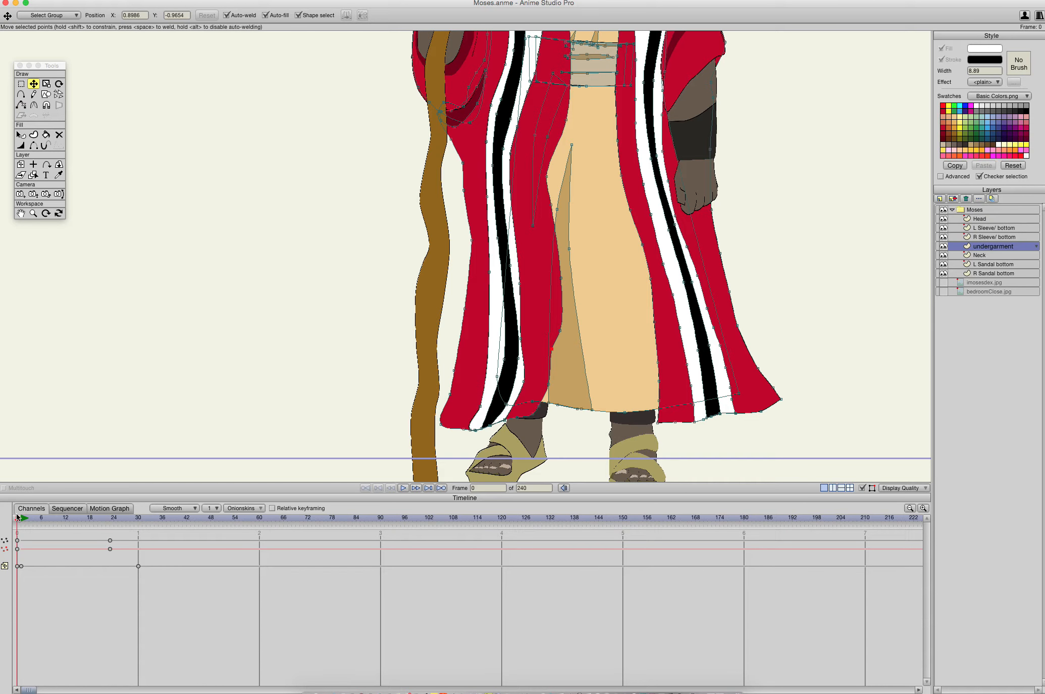
key("super+z")
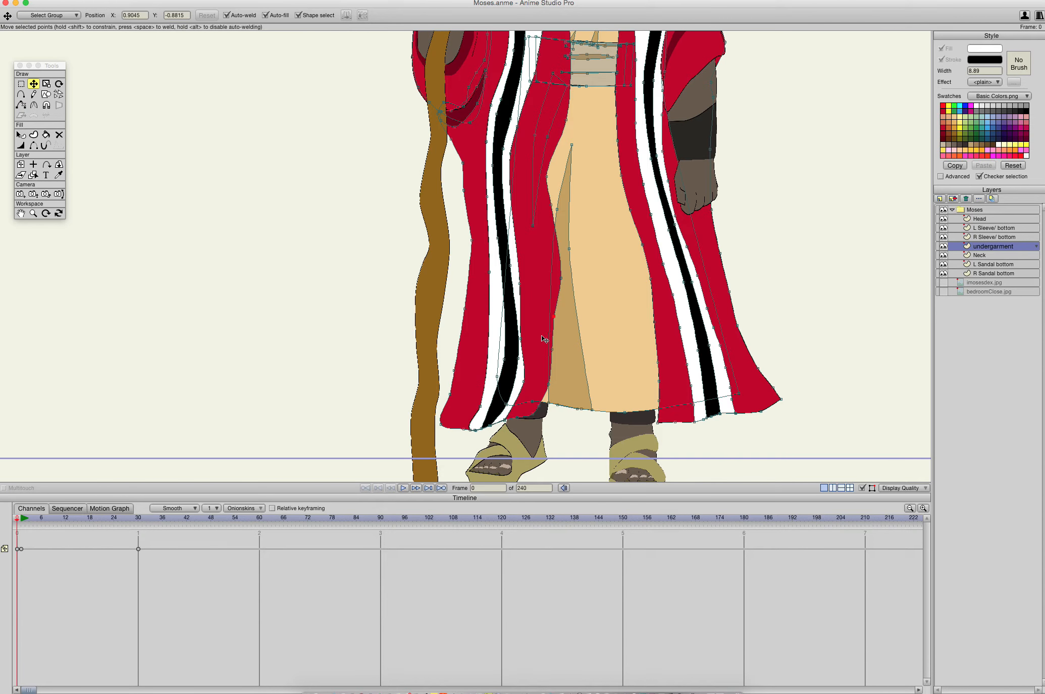
left_click_drag(554, 316, 559, 361)
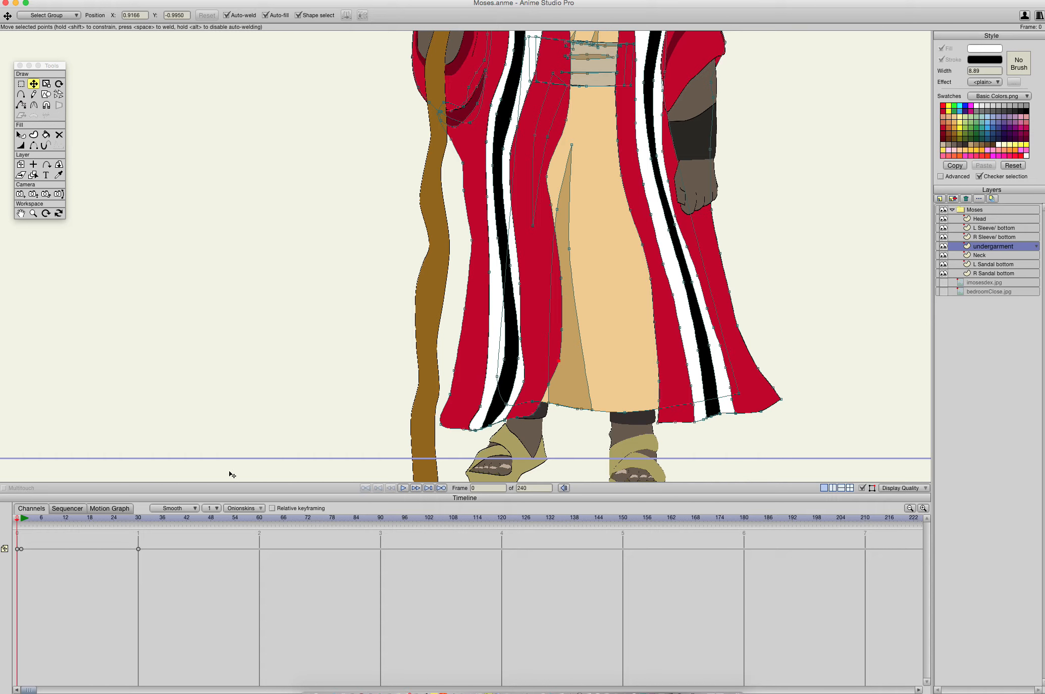
- At frame 30, lower the point on the staff-side outer robe edge below the forearm and pull the hem corner outward toward the staff
left_click(97, 526)
left_click(133, 517)
mouse_move(138, 516)
left_mouse_down()
mouse_move(7, 511)
mouse_move(178, 516)
mouse_move(140, 520)
left_mouse_up()
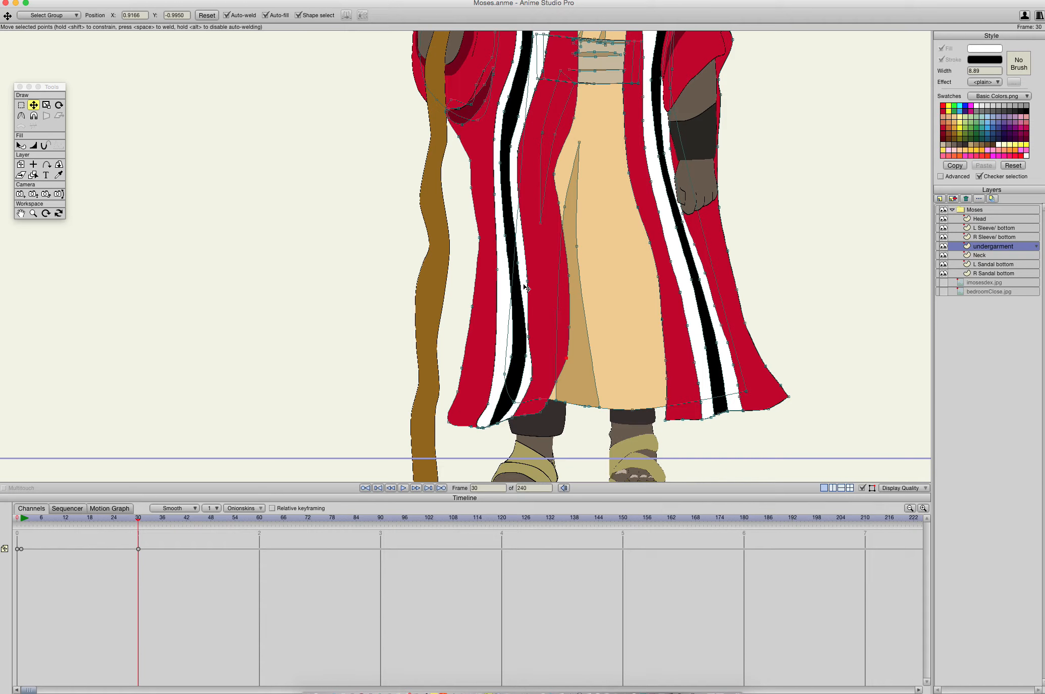
left_click_drag(525, 283, 500, 277)
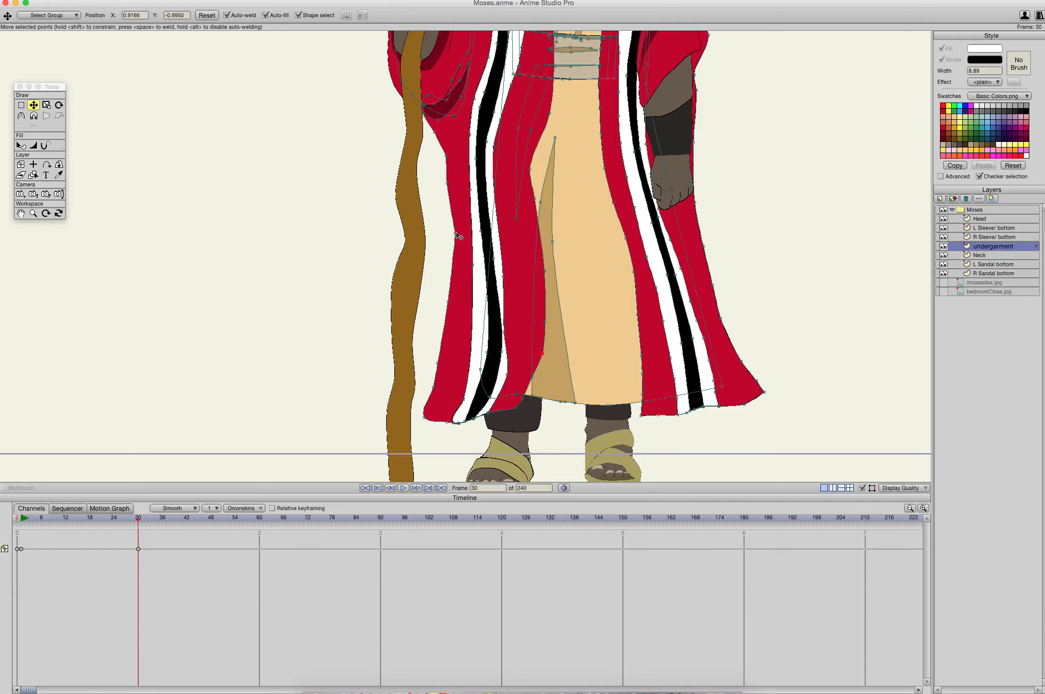
left_click(456, 274)
left_click_drag(456, 275, 453, 275)
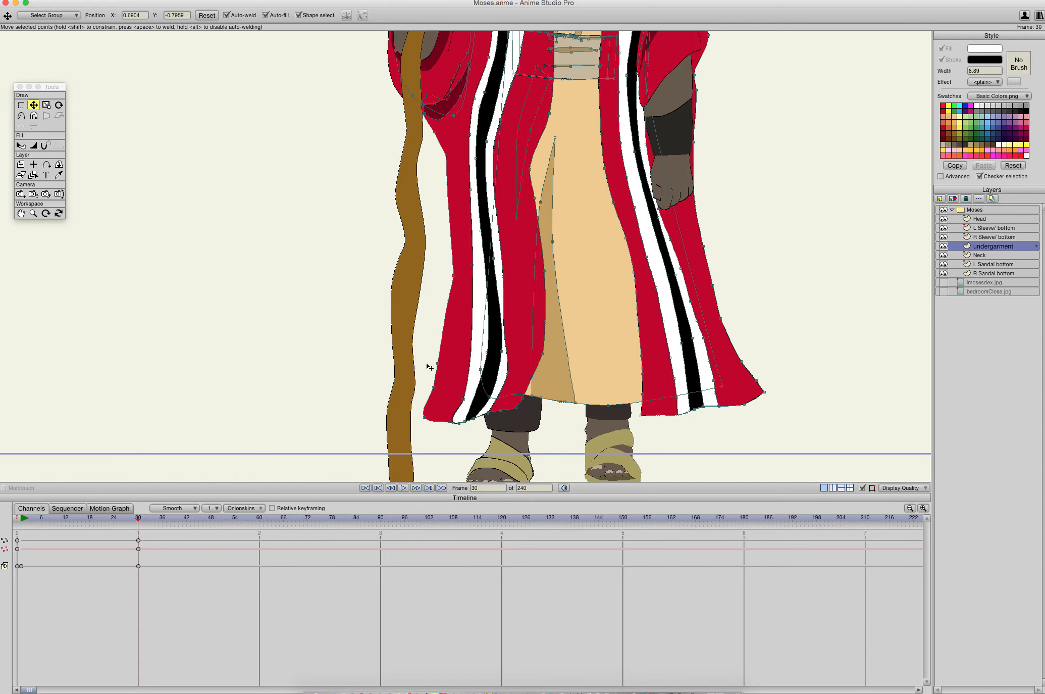
left_click_drag(425, 417, 414, 417)
- At frame 30, shift both edges of the lower staff-side black stripe toward the staff so it tapers to the hem
left_click_drag(473, 265, 476, 336)
key("c")
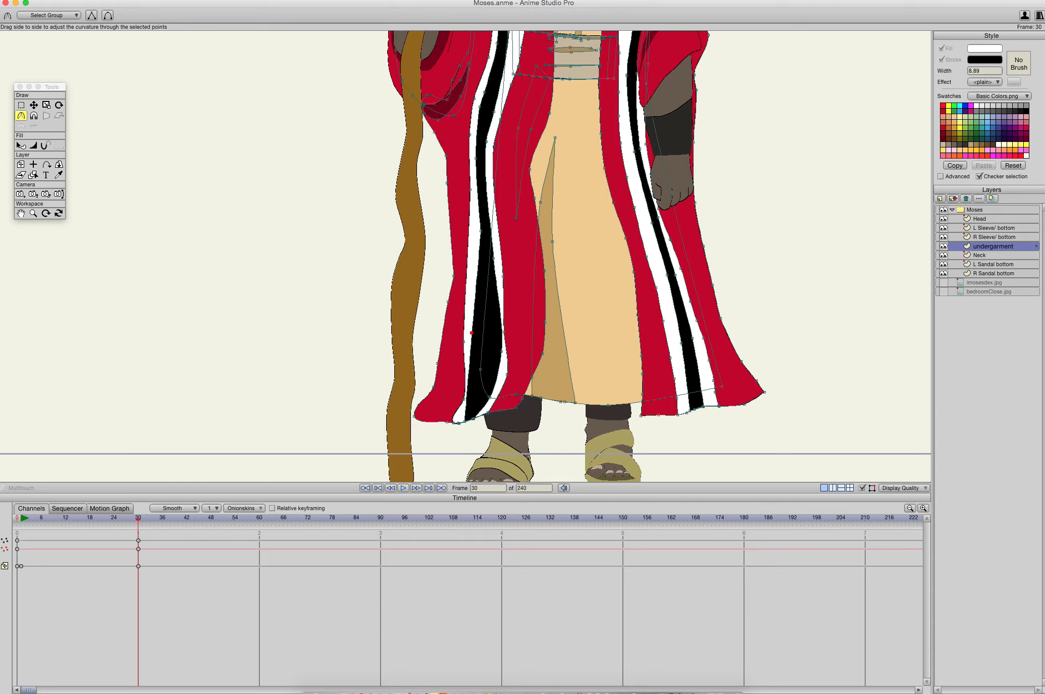
left_click(307, 370)
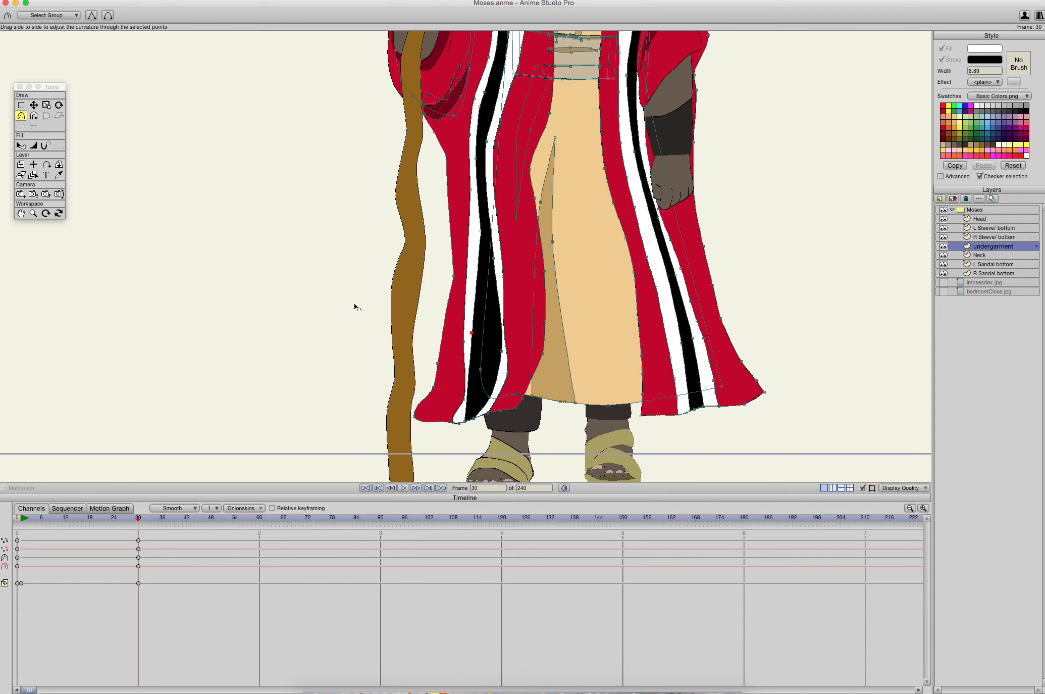
key("t")
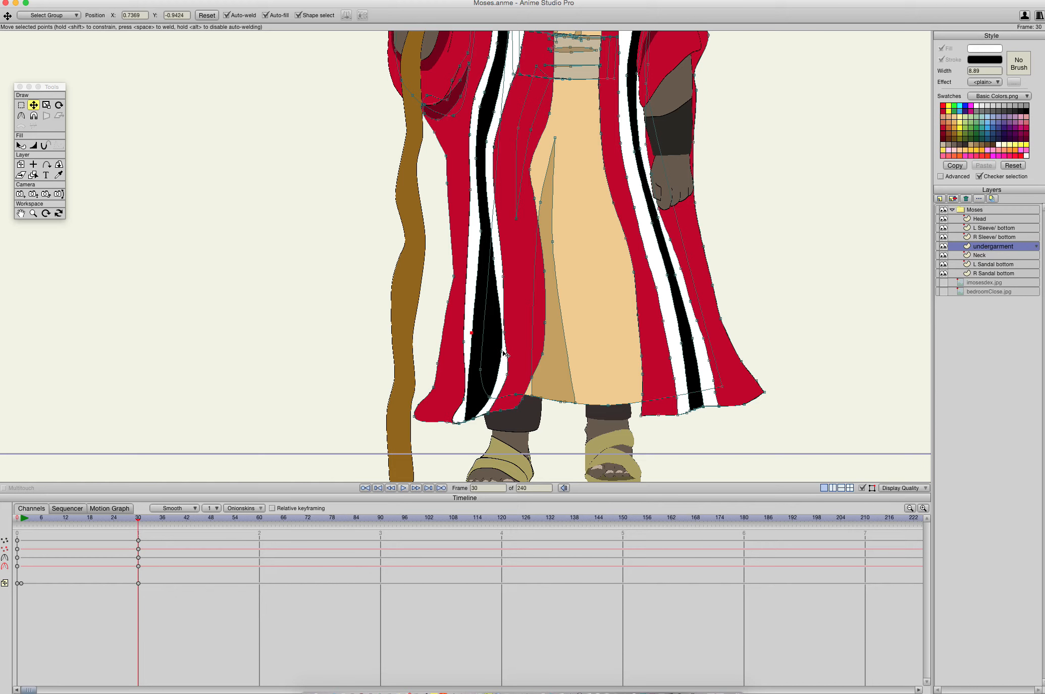
left_click_drag(502, 351, 481, 329)
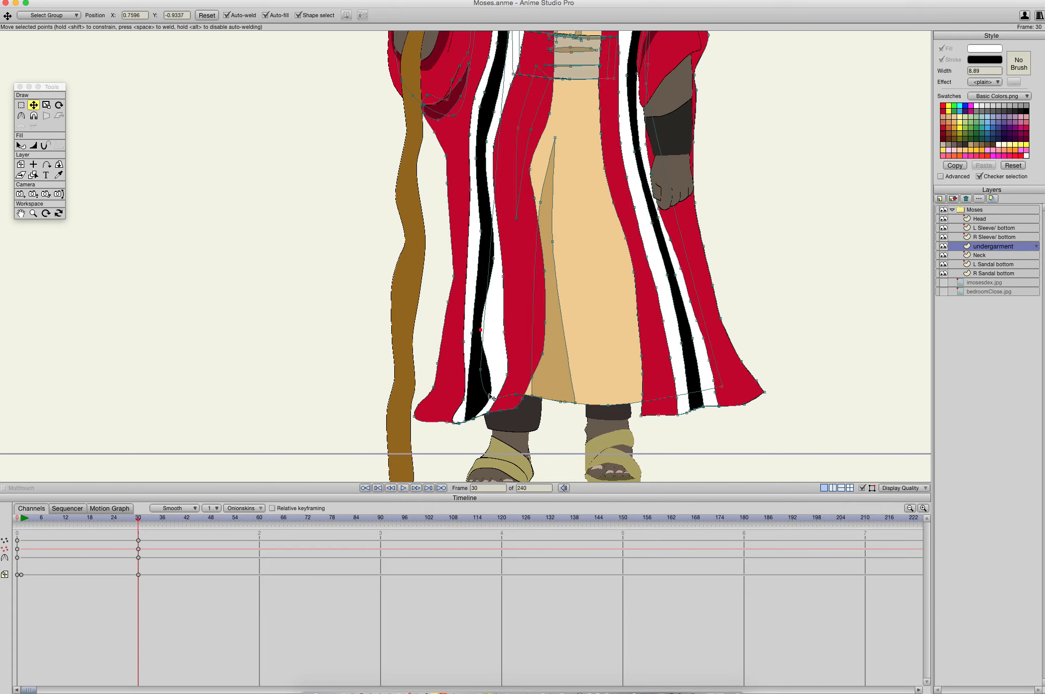
mouse_move(490, 397)
left_mouse_down()
mouse_move(476, 373)
mouse_move(473, 384)
mouse_move(482, 375)
left_mouse_up()
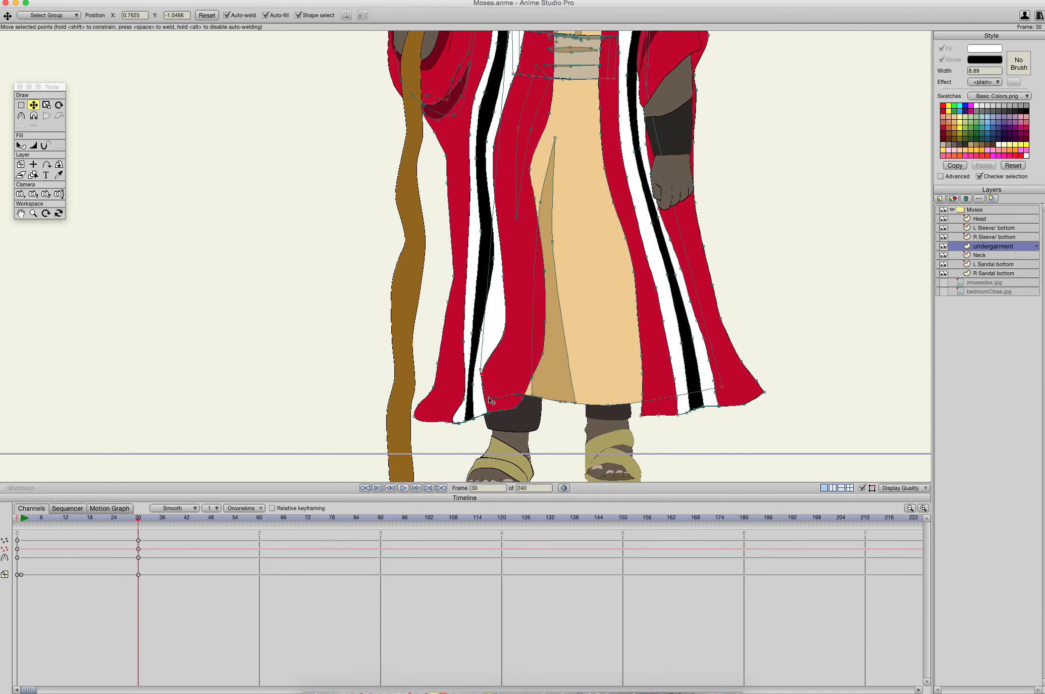
- At frame 30, raise the staff-side red panel's hem above the ankle and narrow the inner white stripe beside it
left_click(485, 412)
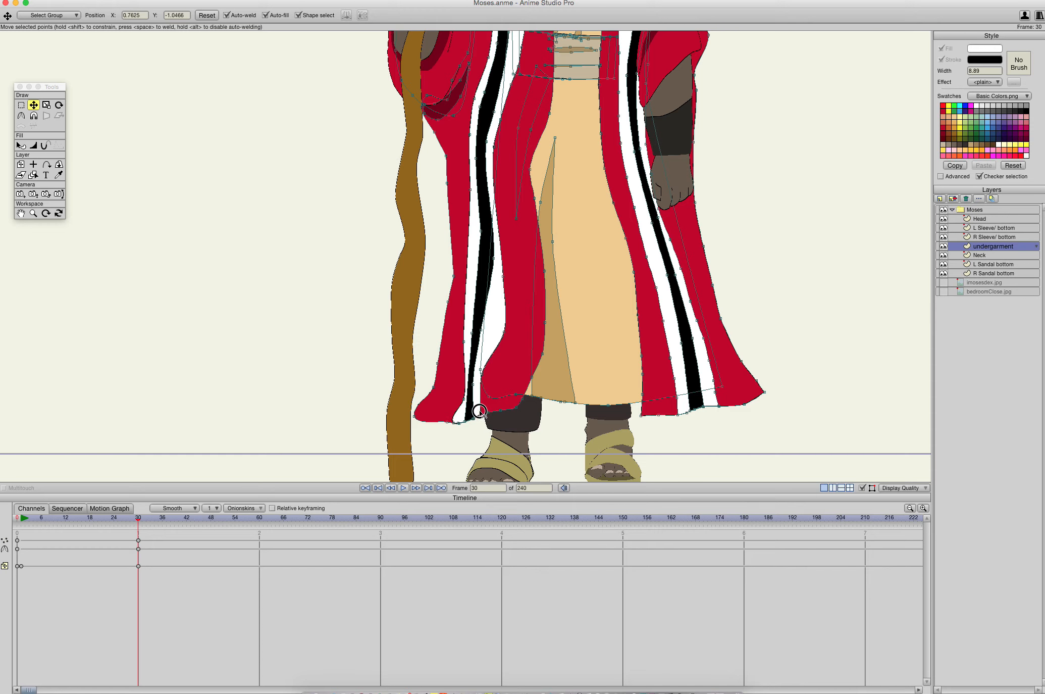
left_click_drag(478, 409, 480, 411)
left_click(483, 413)
left_click(501, 410)
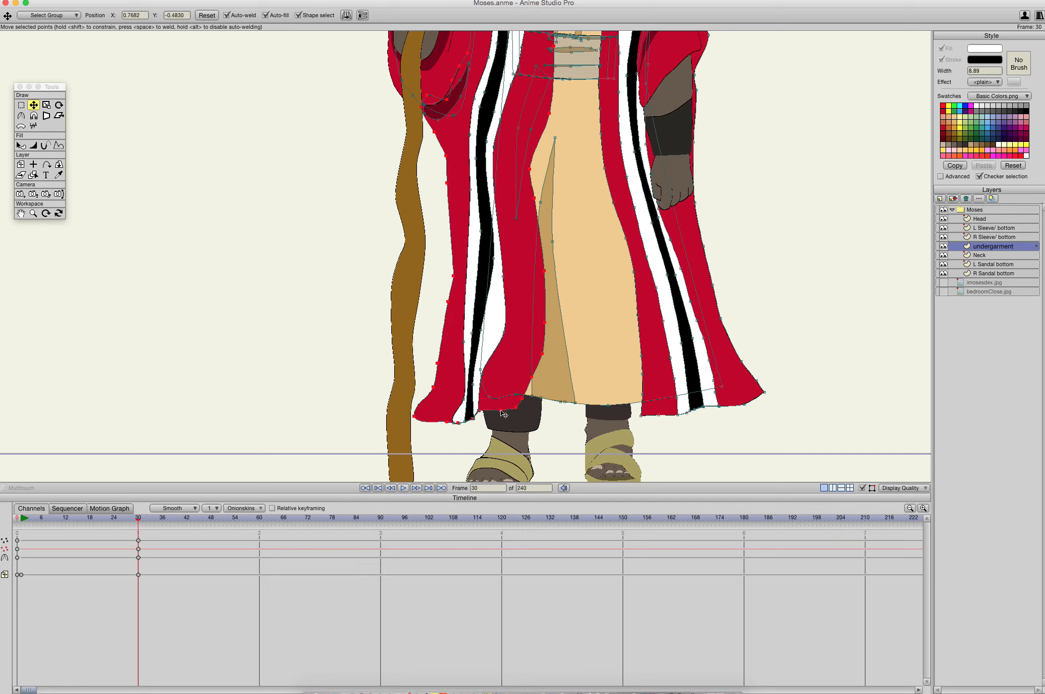
left_click_drag(502, 413, 490, 320)
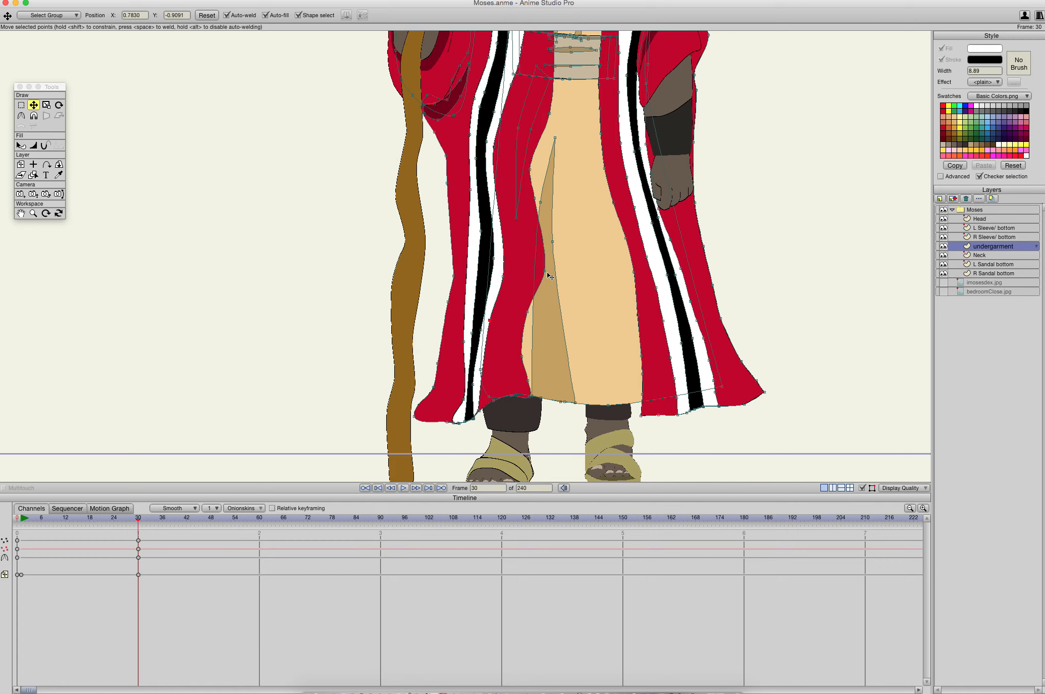
- At frame 30, pull the staff-side red panel's inner-edge points toward the staff, away from the tan fold
left_click_drag(539, 275, 514, 319)
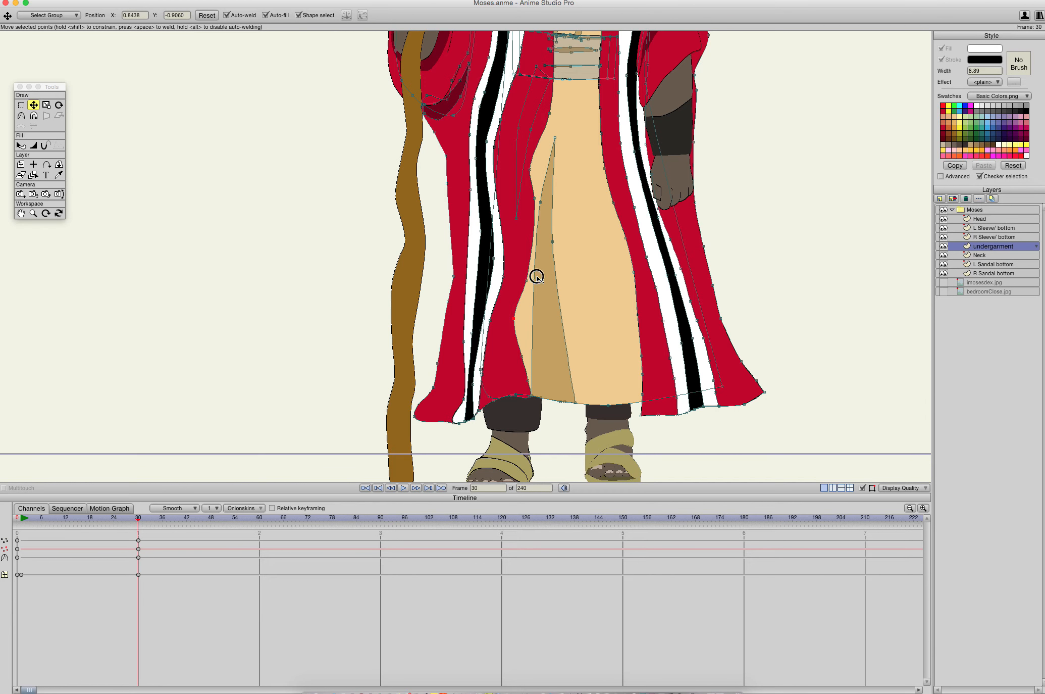
scroll(537, 276, "up", 5)
left_click_drag(533, 285, 519, 303)
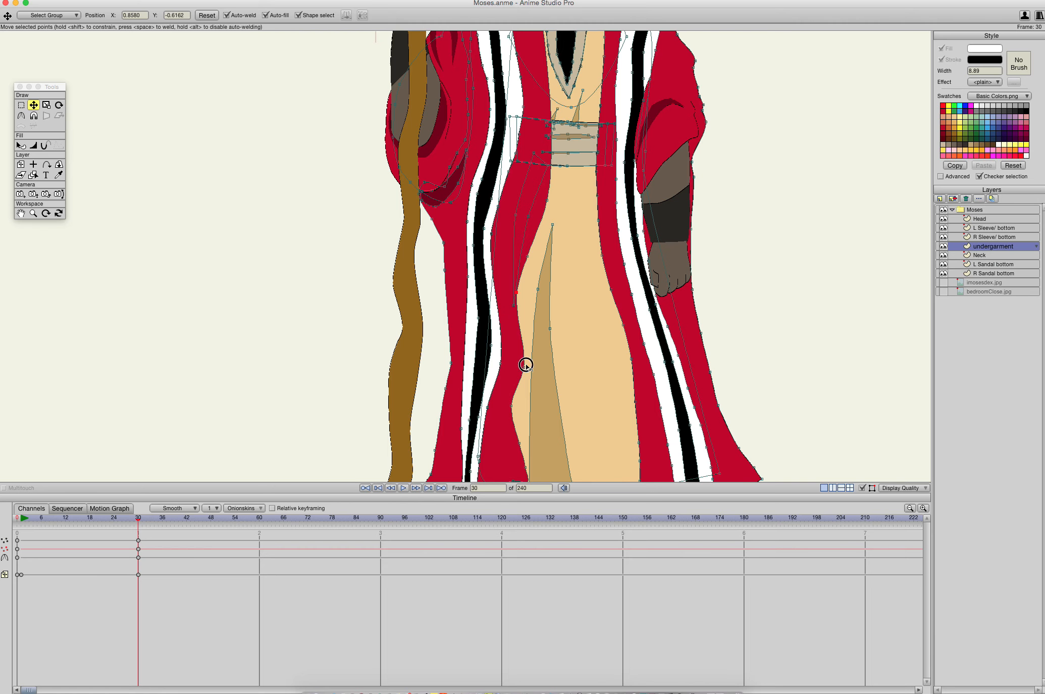
- At frame 30, pull the staff-side outer robe edge toward the staff at shin level and bow the adjacent white stripe's outer edge outward
left_click_drag(526, 364, 579, 247)
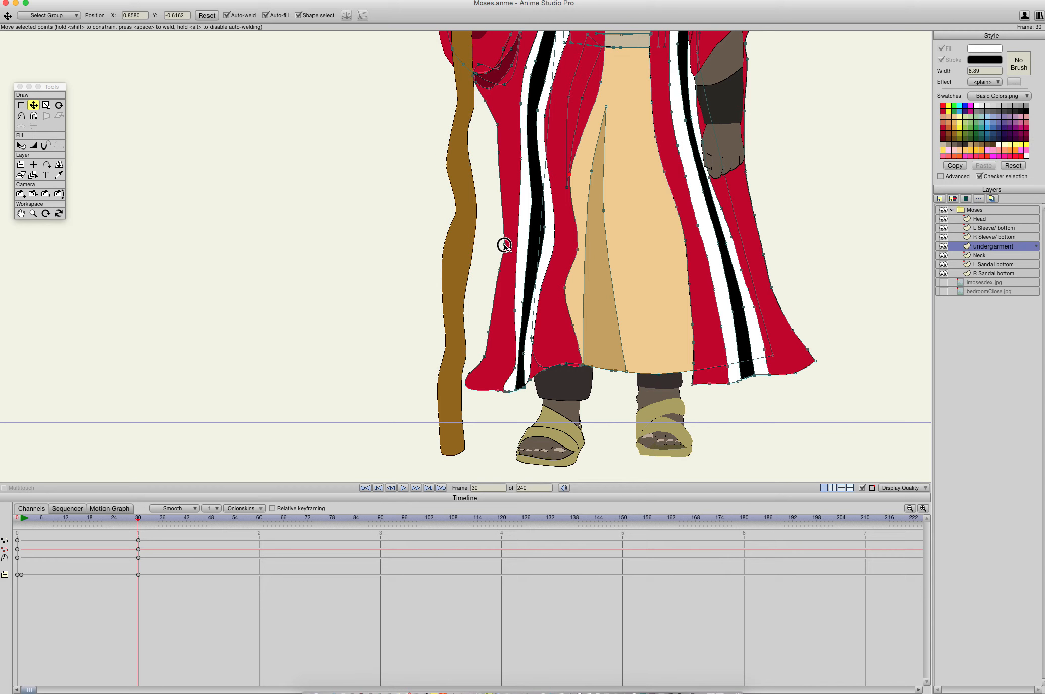
left_click_drag(504, 245, 487, 280)
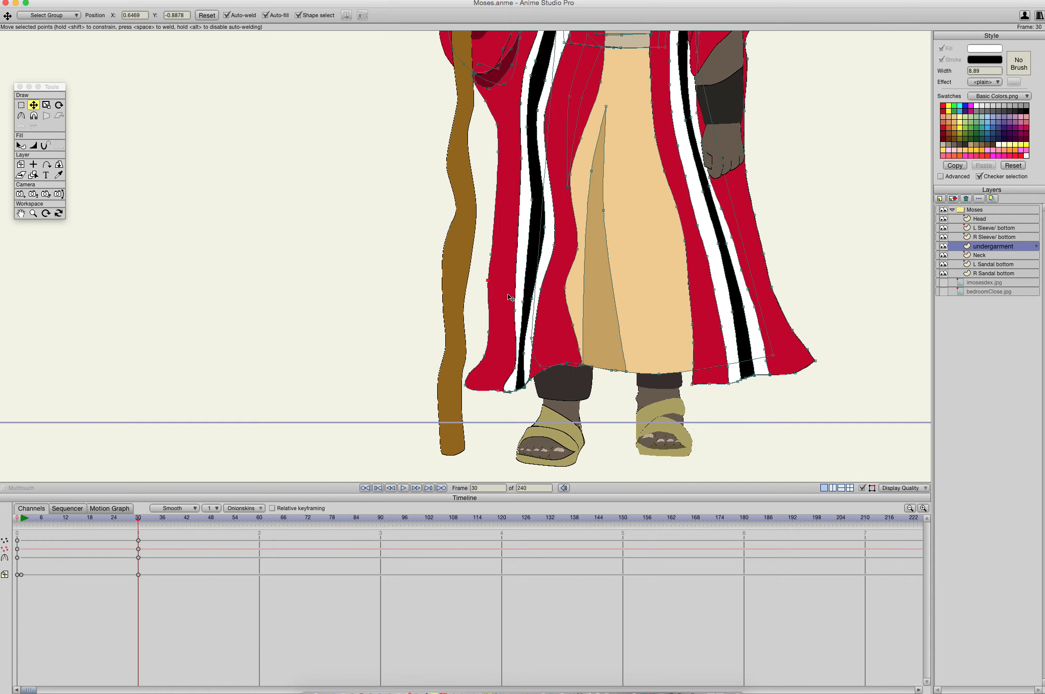
left_click_drag(522, 108, 508, 251)
left_click(533, 201)
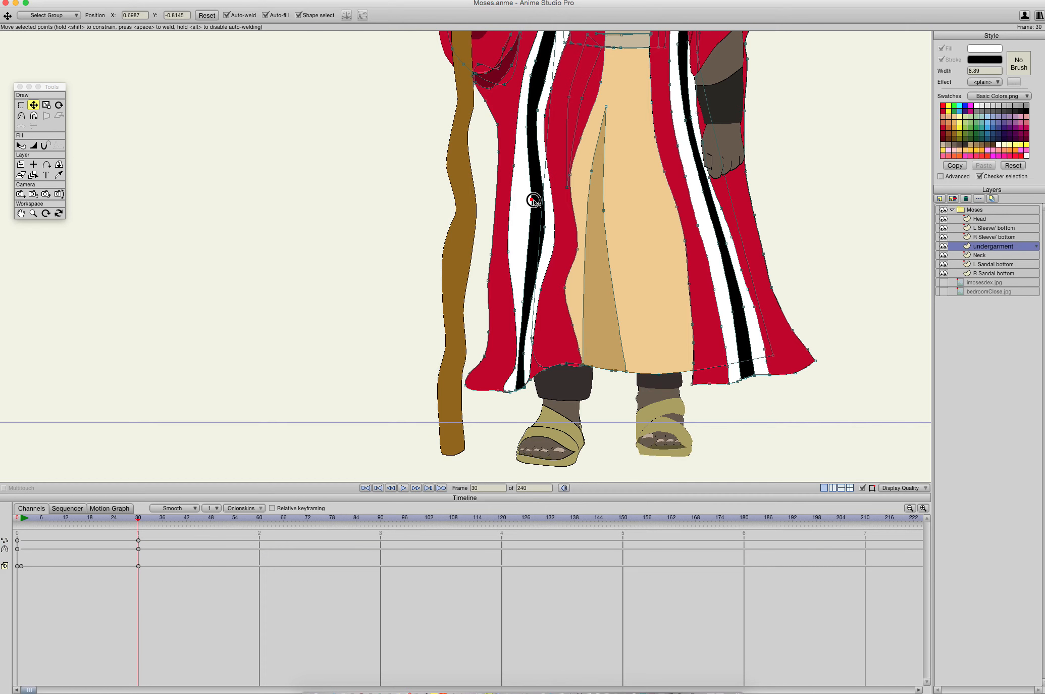
left_click_drag(533, 201, 532, 200)
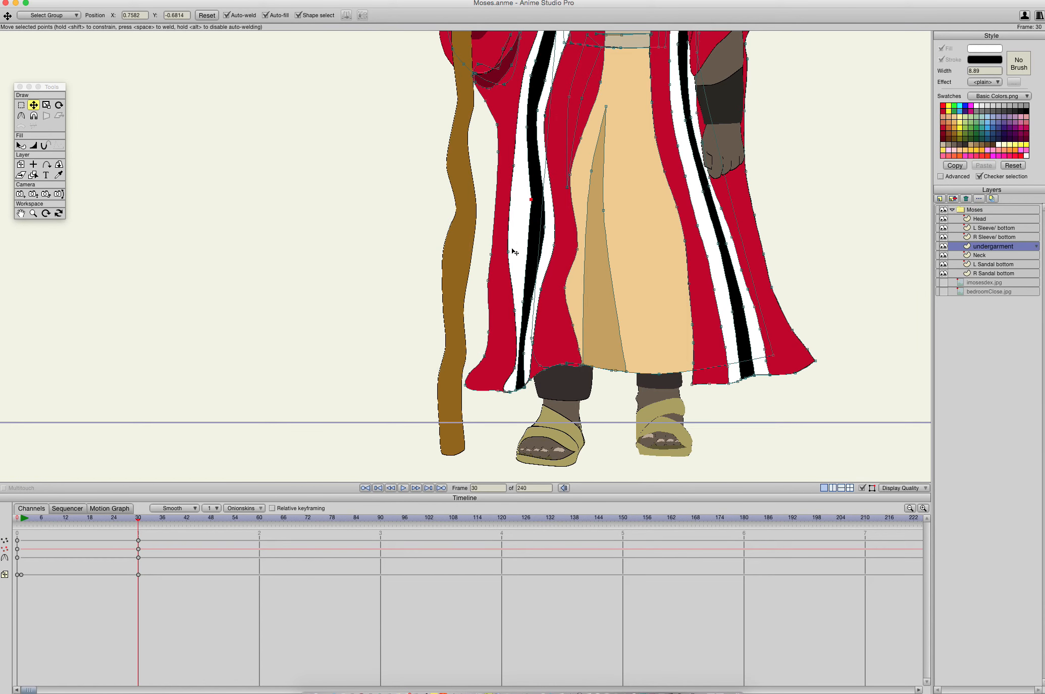
- At frame 30, even out the staff-side outer white stripe by lowering its outer-edge points and widening it near the hem
left_click_drag(511, 251, 512, 332)
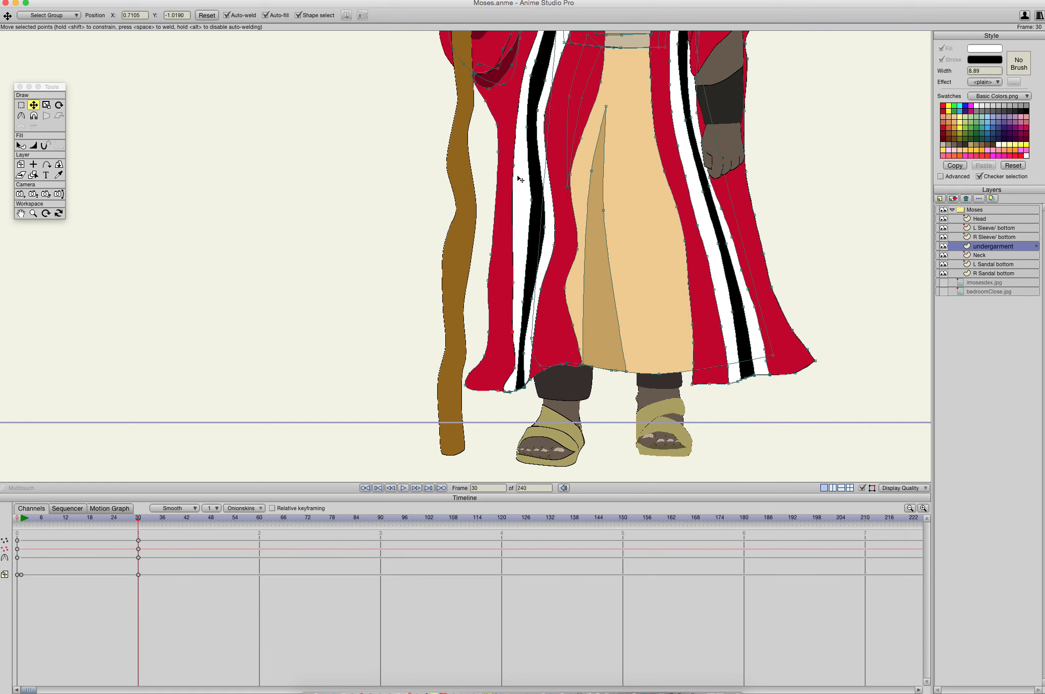
left_click_drag(513, 167, 522, 251)
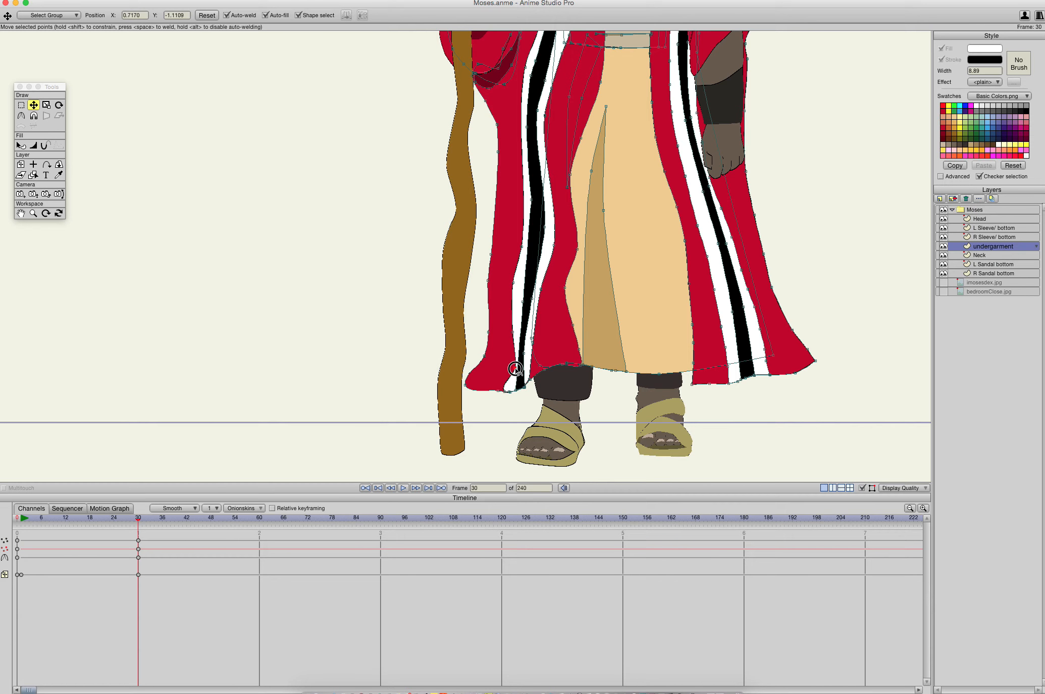
left_click_drag(516, 373, 505, 367)
- Return to frame 0 and review the whole character's robe against the frame 30 pose
left_click_drag(690, 226, 660, 231)
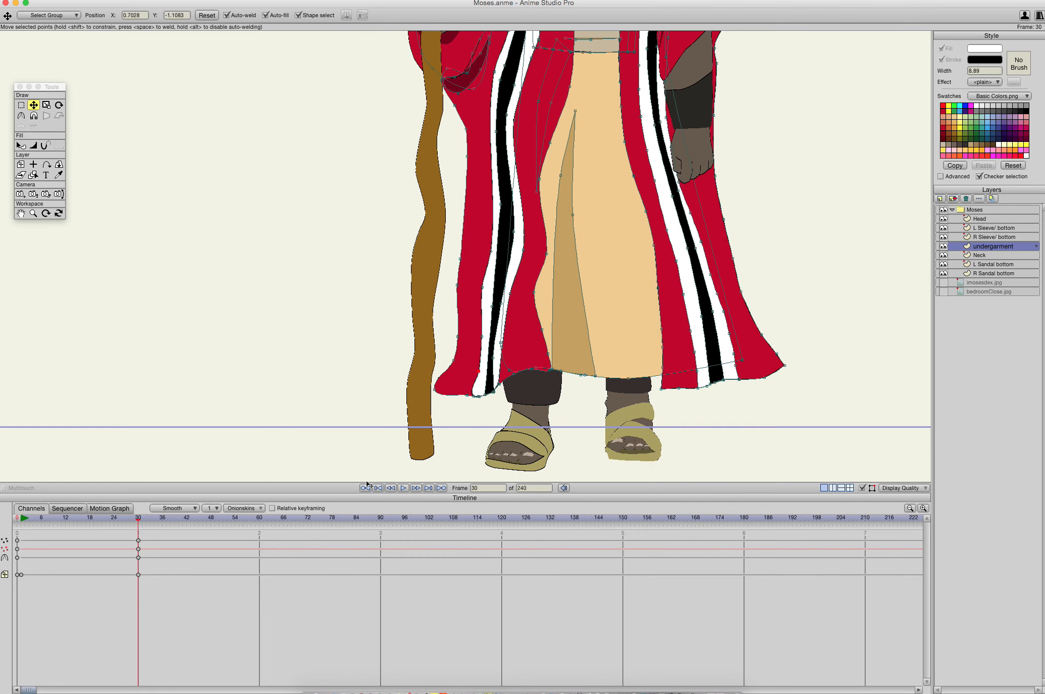
left_click_drag(140, 520, 6, 516)
scroll(438, 423, "up", 2)
scroll(439, 422, "down", 3)
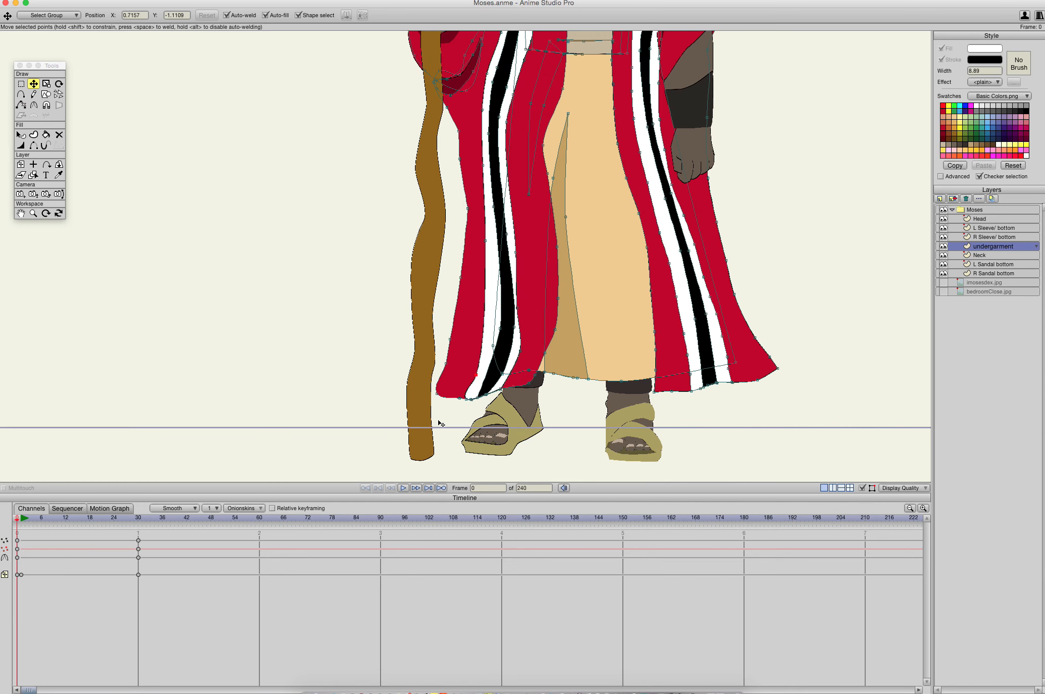
left_click_drag(515, 352, 451, 444)
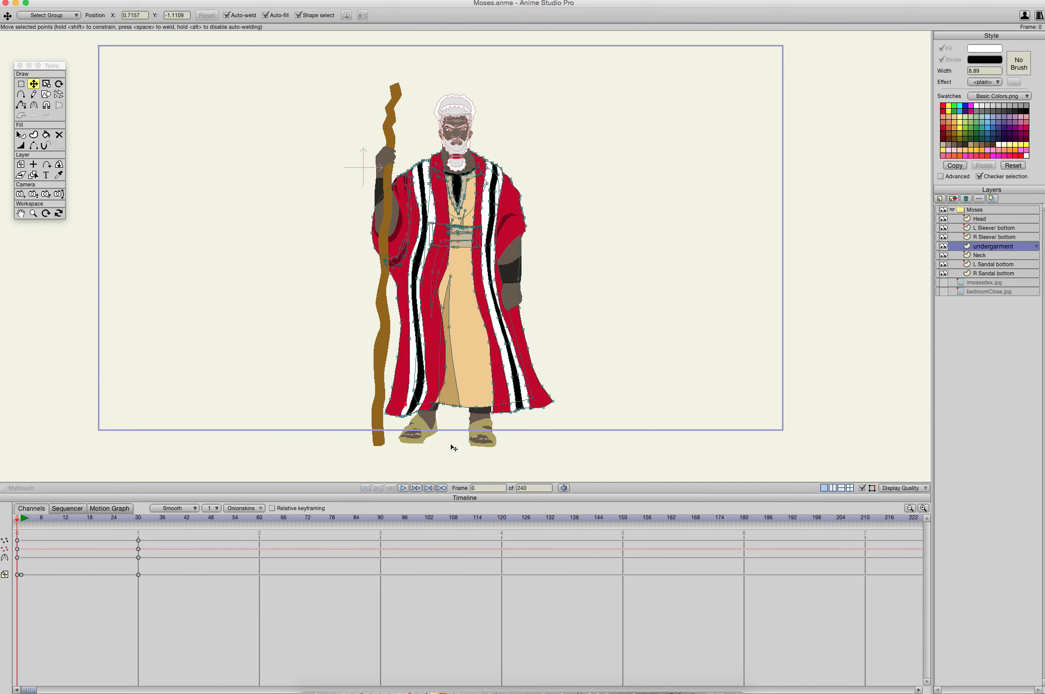
- Scrub the robe's motion, and at frame 30 pull the staff-side red panel's inner edge and adjacent white stripe's inner edge toward the staff
left_click_drag(11, 527, 53, 528)
left_click_drag(143, 540, 28, 517)
left_click_drag(236, 523, 252, 519)
left_click_drag(186, 524, 138, 527)
scroll(511, 313, "up", 5)
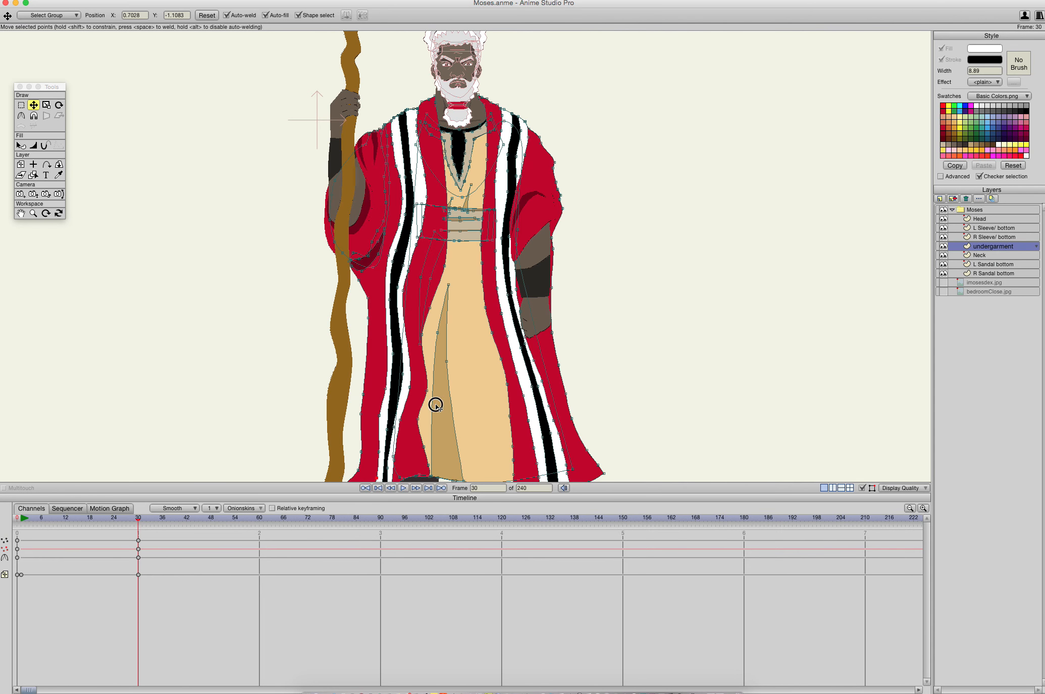
scroll(485, 310, "up", 3)
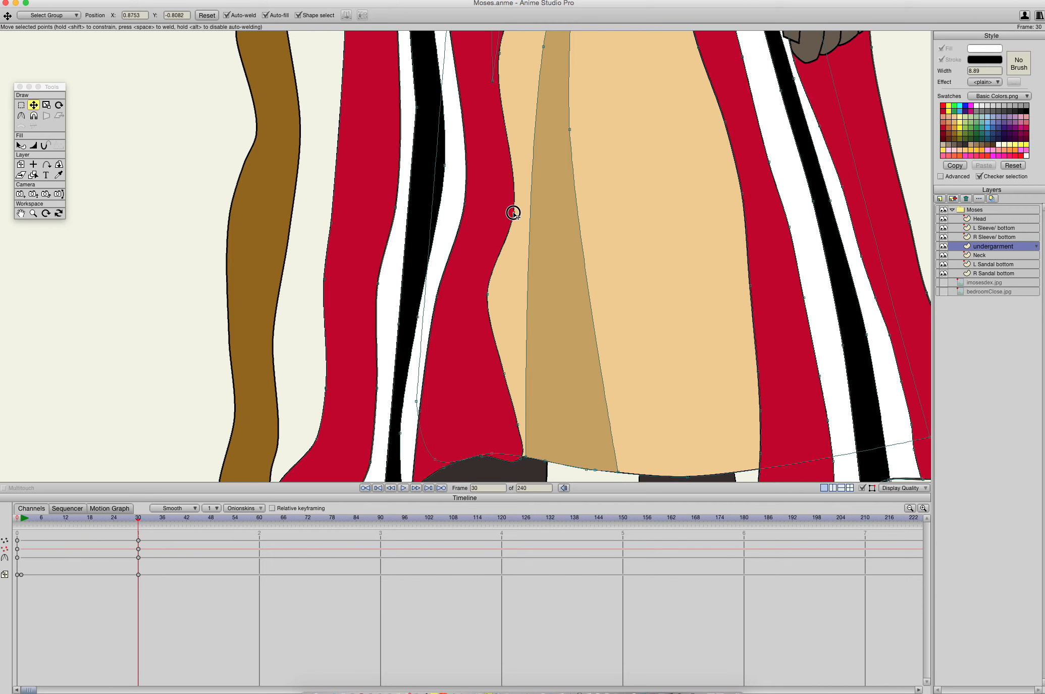
left_click_drag(512, 213, 483, 201)
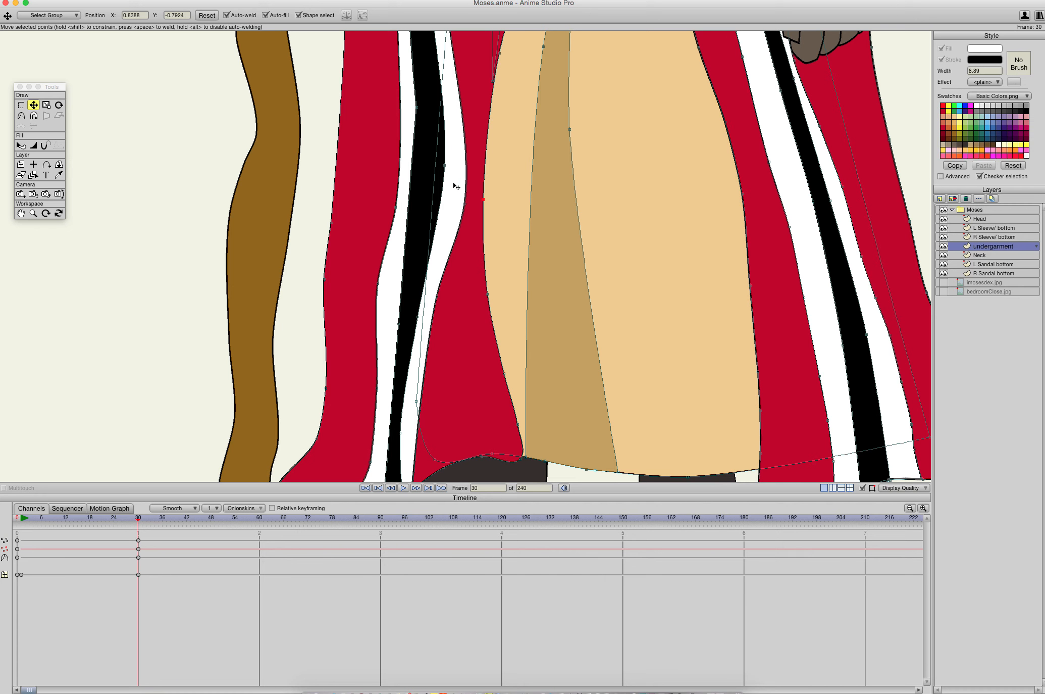
left_click_drag(445, 165, 438, 193)
- Review the whole character at frame 30 from head to sandals, checking the reshaped robe against the staff and sleeves
scroll(557, 178, "down", 3)
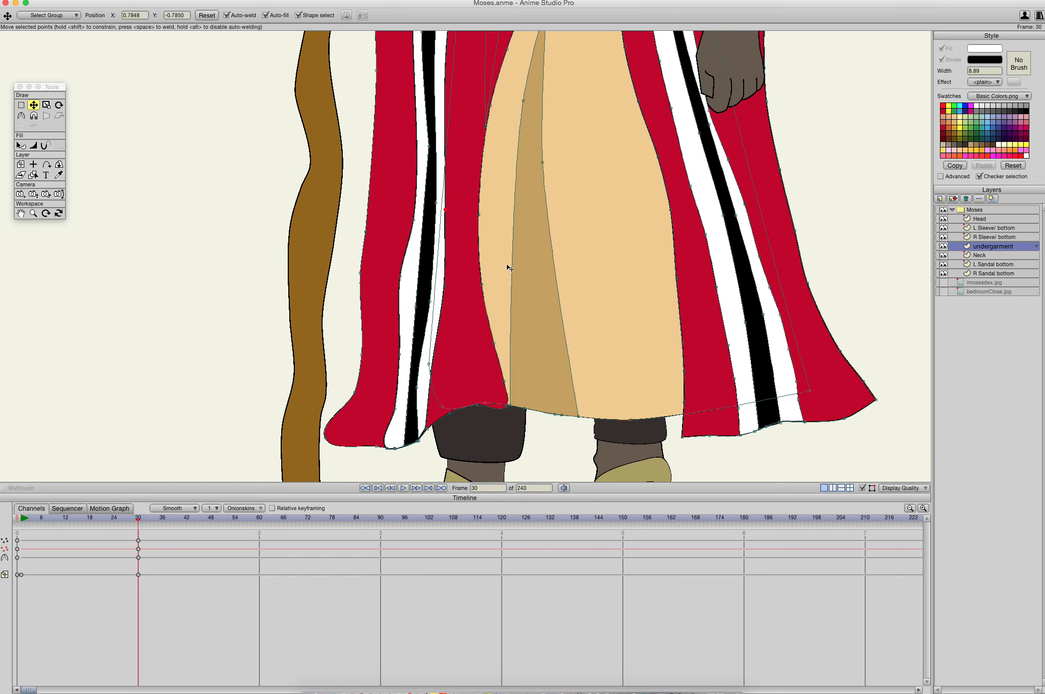
left_click_drag(613, 273, 533, 681)
left_click_drag(458, 292, 458, 548)
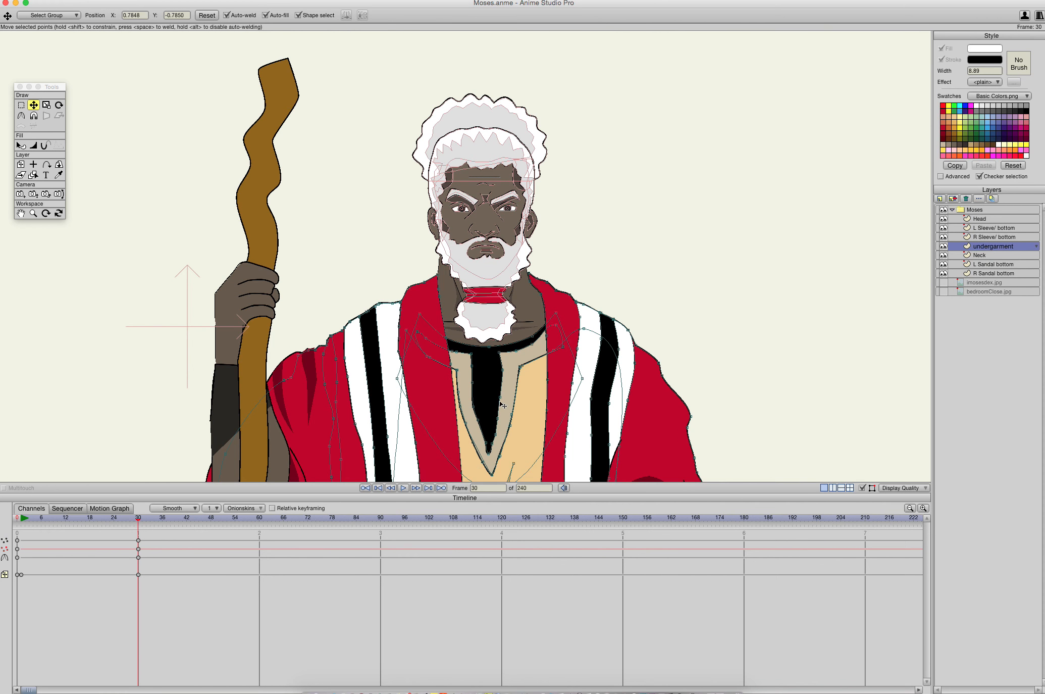
scroll(502, 404, "down", 10)
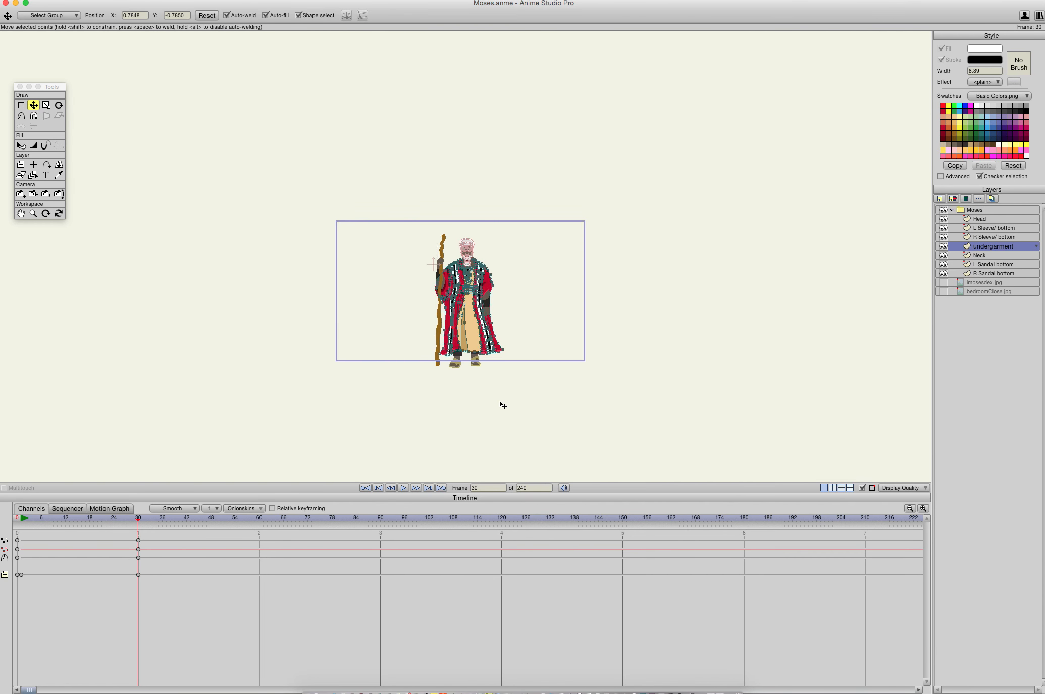
scroll(500, 403, "up", 9)
scroll(500, 403, "down", 1)
left_click_drag(500, 402, 507, 286)
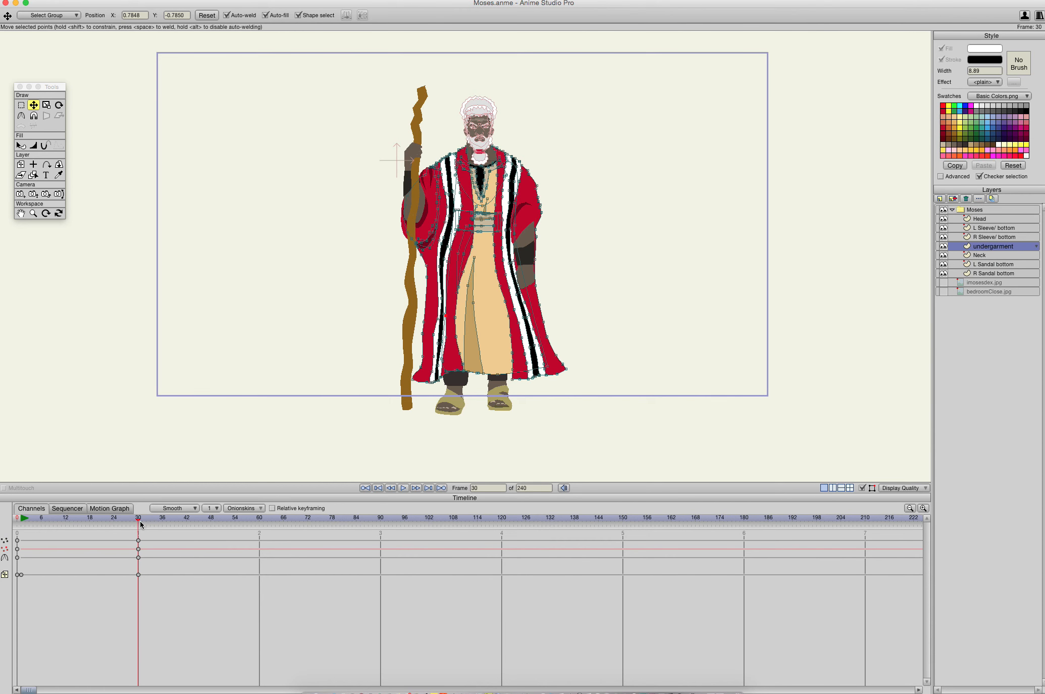
mouse_move(140, 524)
left_mouse_down()
mouse_move(12, 521)
mouse_move(164, 528)
mouse_move(11, 523)
mouse_move(202, 524)
mouse_move(5, 516)
mouse_move(171, 521)
mouse_move(7, 516)
mouse_move(140, 522)
left_mouse_up()
scroll(528, 223, "up", 8)
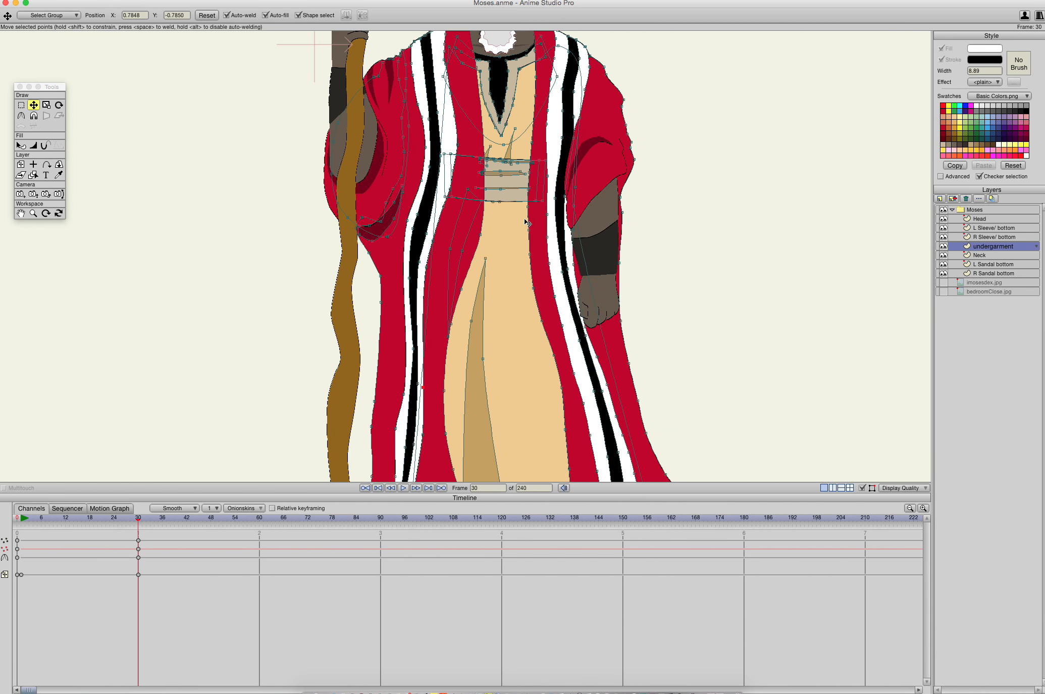
scroll(550, 237, "down", 2)
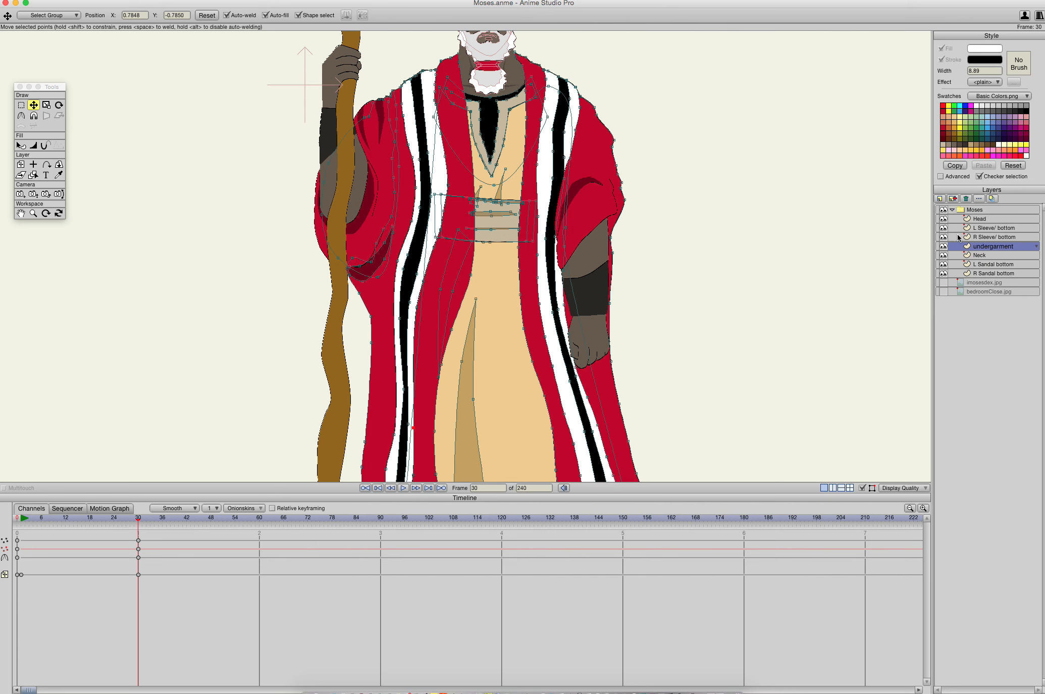
- On the R Sleeve/ bottom layer at frame 30, select the whole staff and rotate it slightly counterclockwise
left_click(978, 237)
left_click_drag(416, 263, 467, 109)
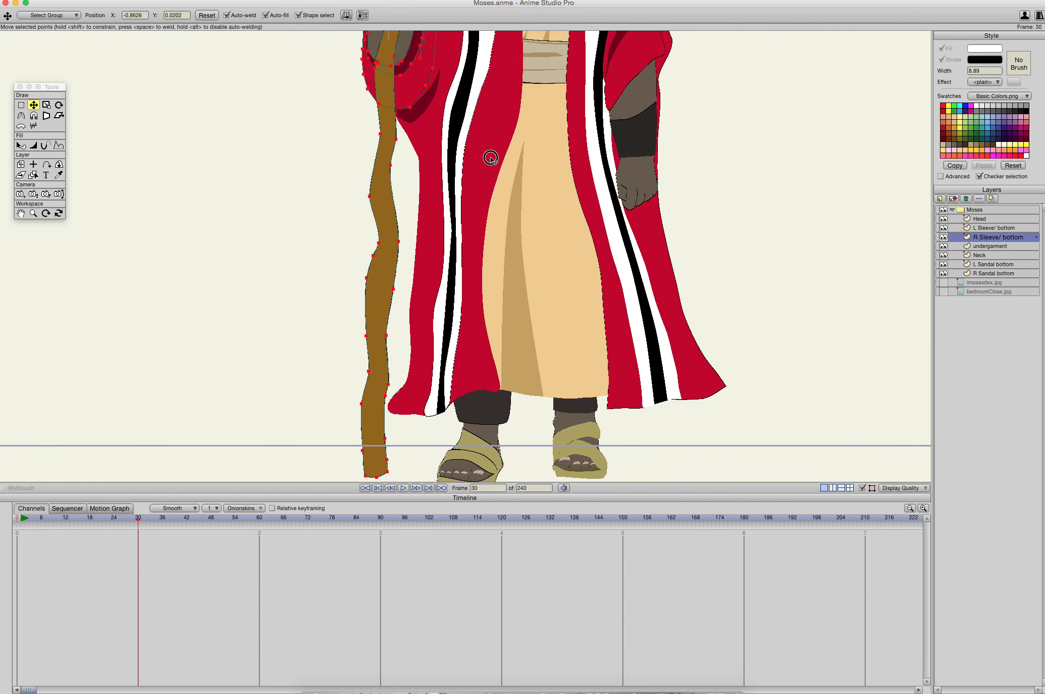
left_click_drag(490, 156, 489, 396)
left_click_drag(488, 158, 486, 273)
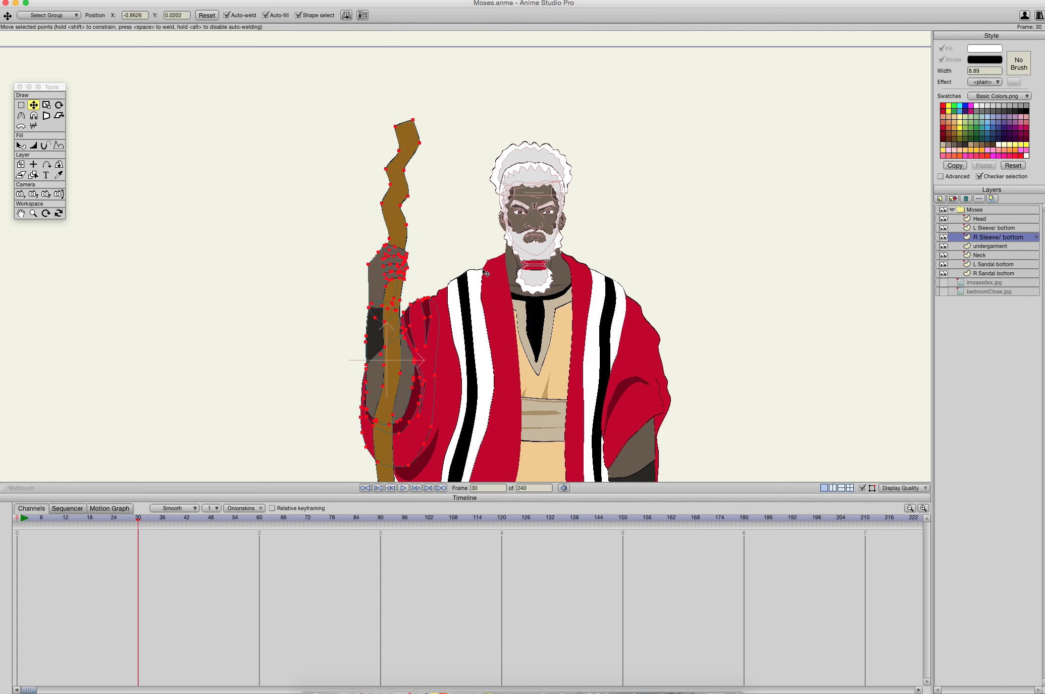
left_click(399, 199)
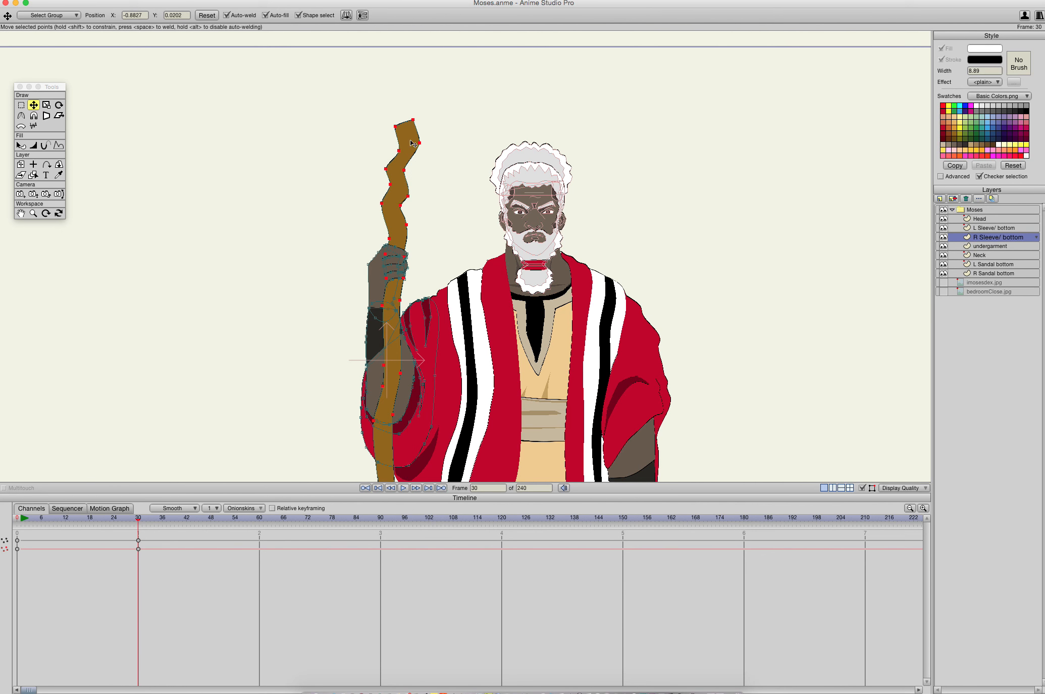
left_click(59, 105)
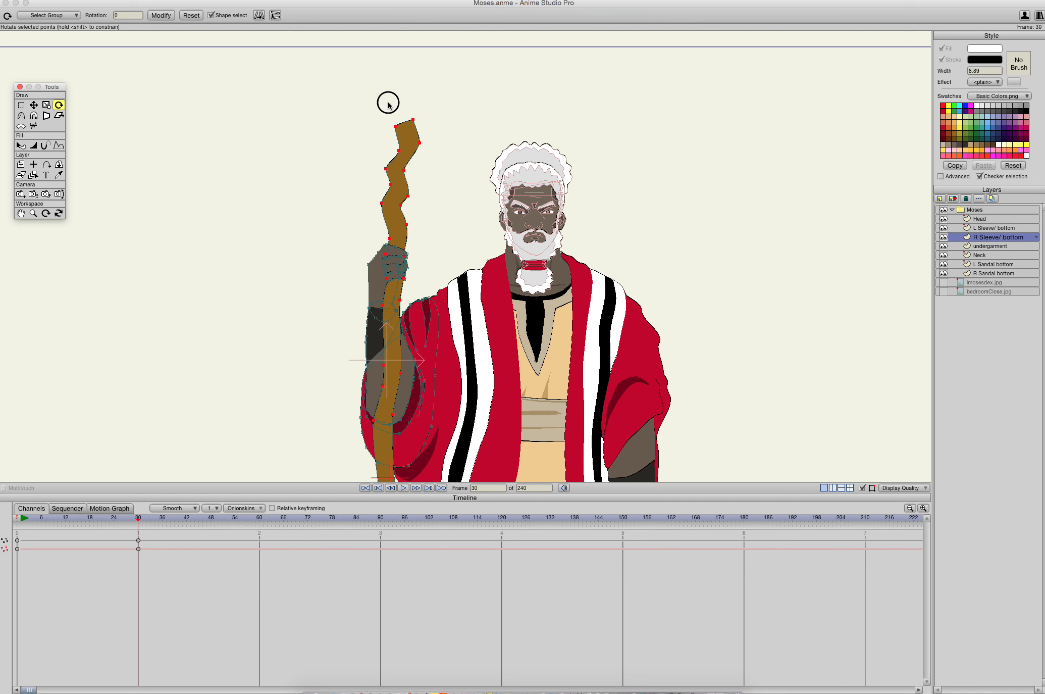
left_click_drag(387, 100, 378, 106)
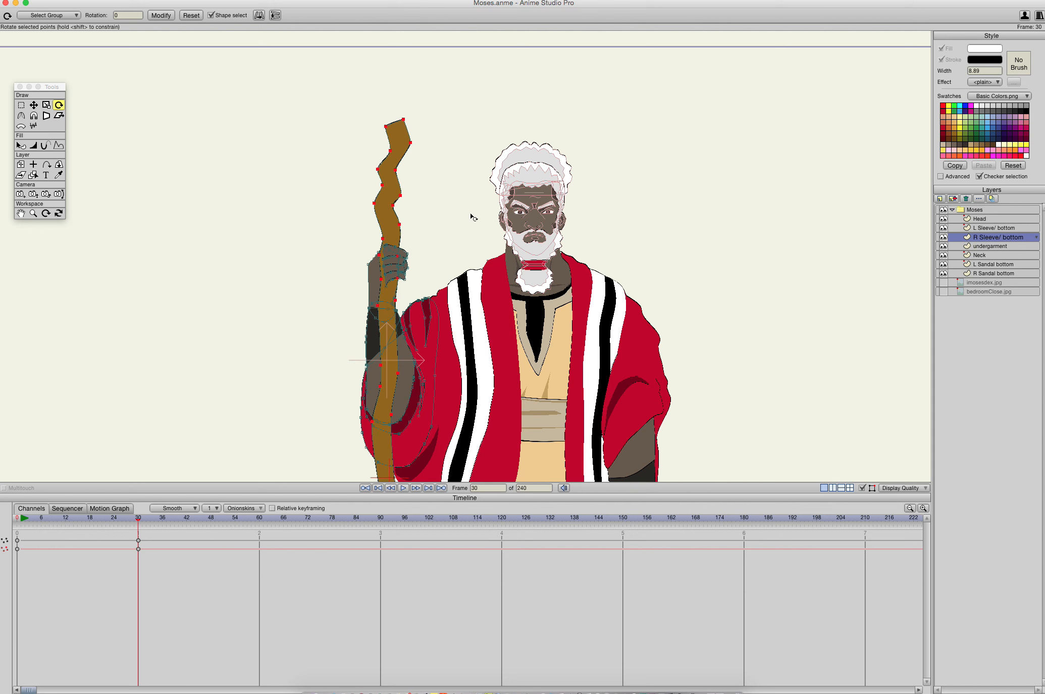
- Shift the rotated staff slightly toward the robe at frame 30
left_click_drag(514, 310, 541, 106)
left_click_drag(557, 302, 547, 132)
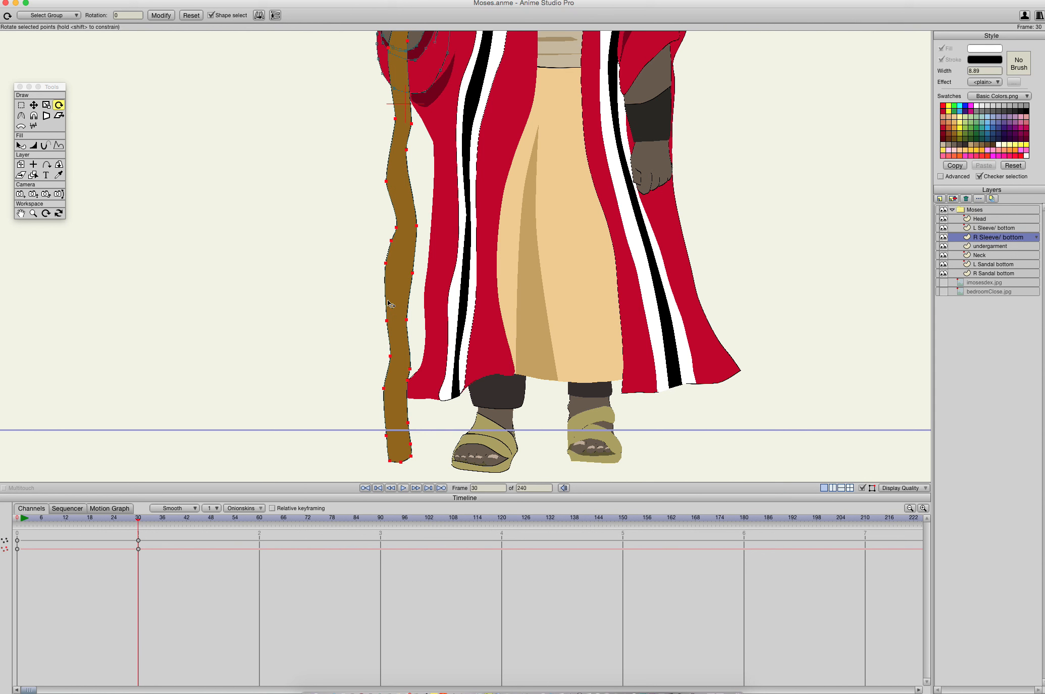
key("t")
left_click_drag(408, 350, 427, 352)
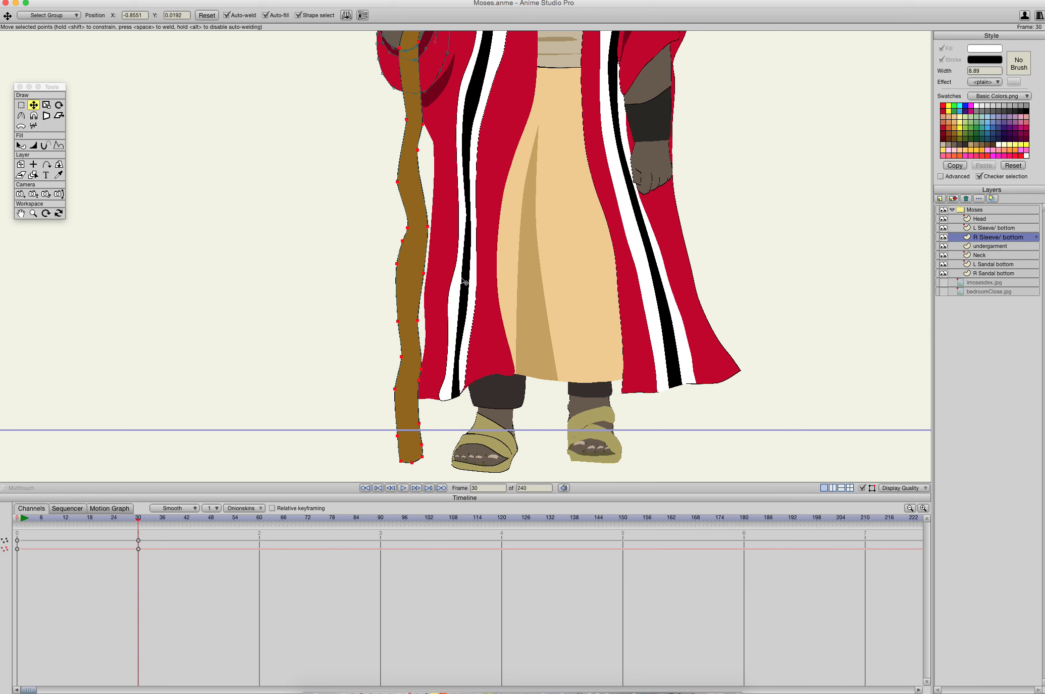
- Select the staff-holding hand and wrist points at frame 30, together with the nearby staff and upper sleeve points
left_click_drag(521, 228, 495, 649)
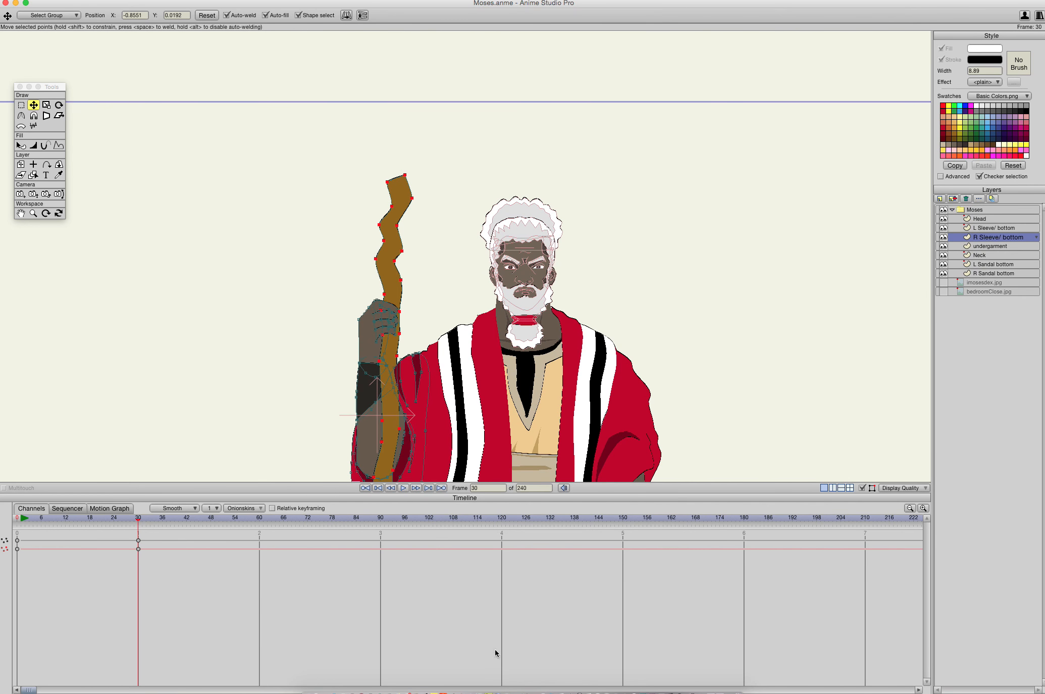
left_click_drag(443, 392, 461, 430)
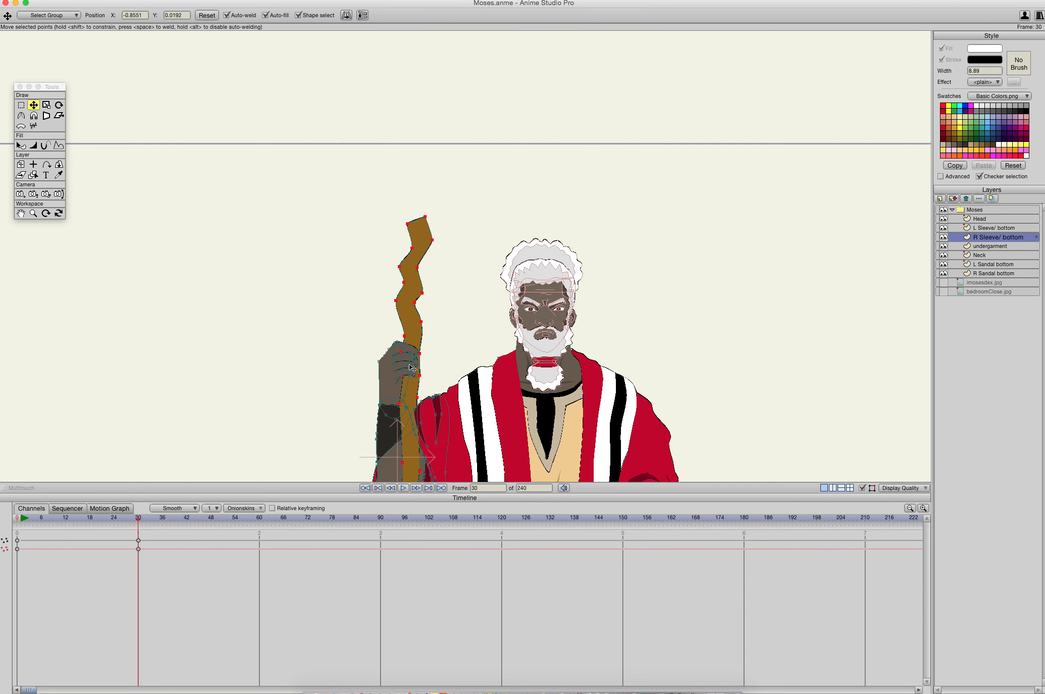
scroll(407, 362, "up", 3)
left_click_drag(407, 362, 514, 270)
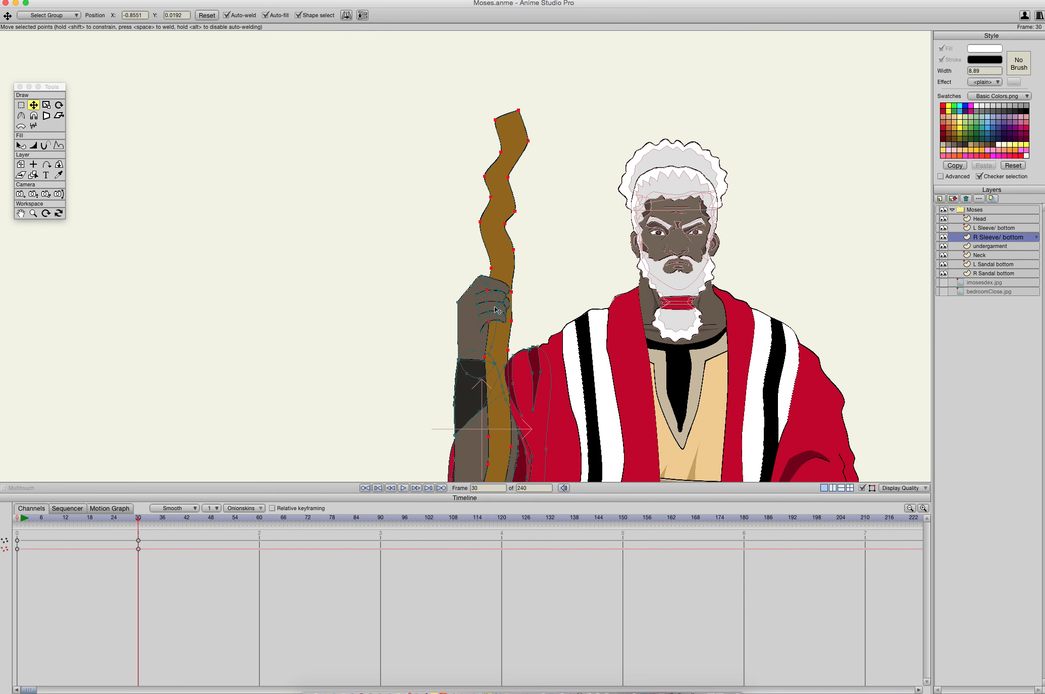
scroll(497, 310, "up", 6)
left_click_drag(497, 310, 505, 259)
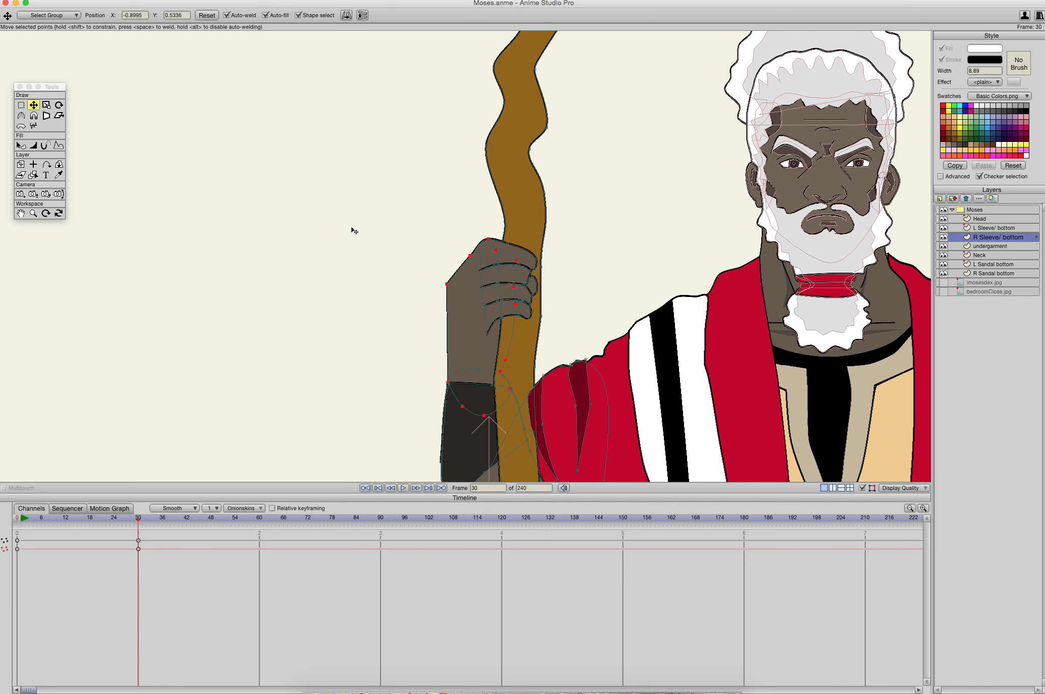
key("g")
left_click_drag(387, 188, 584, 449)
scroll(584, 427, "down", 10)
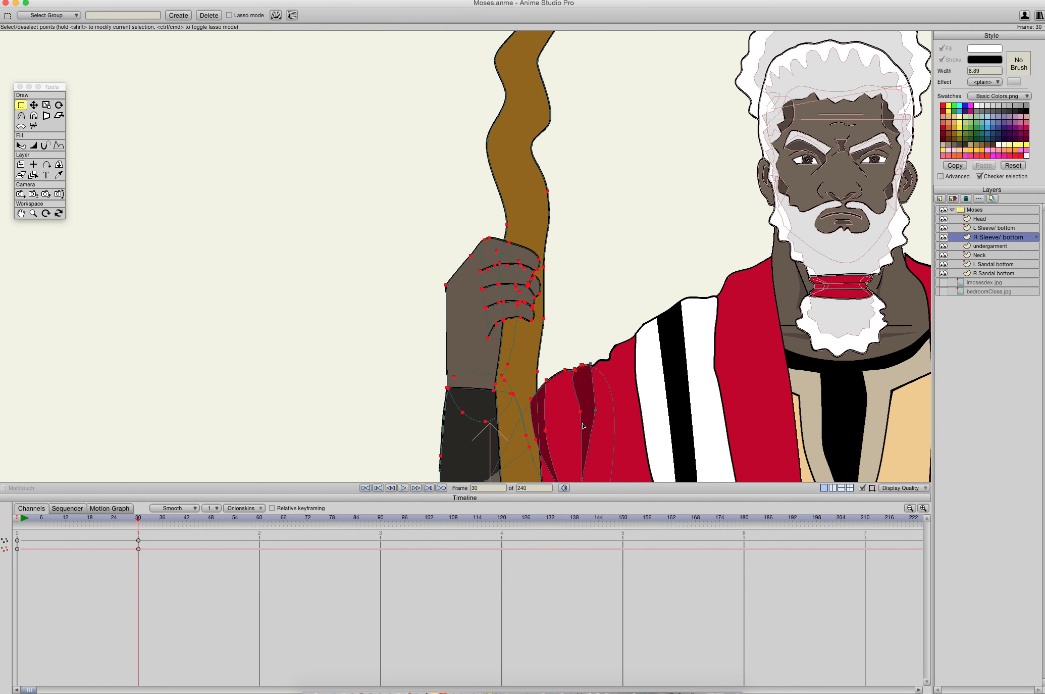
scroll(584, 426, "up", 10)
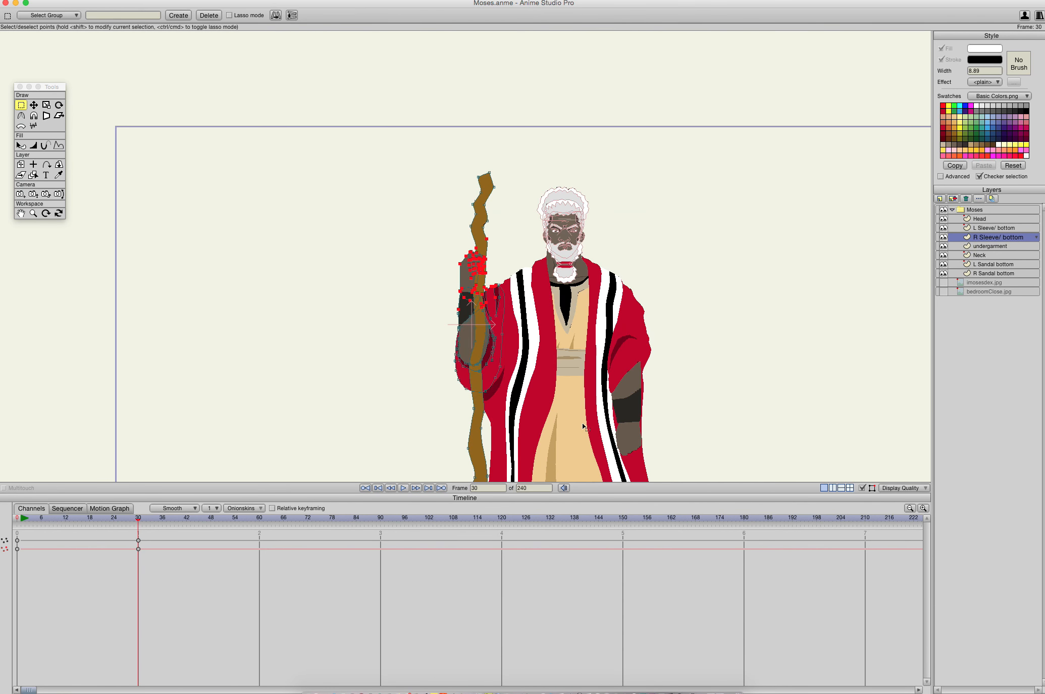